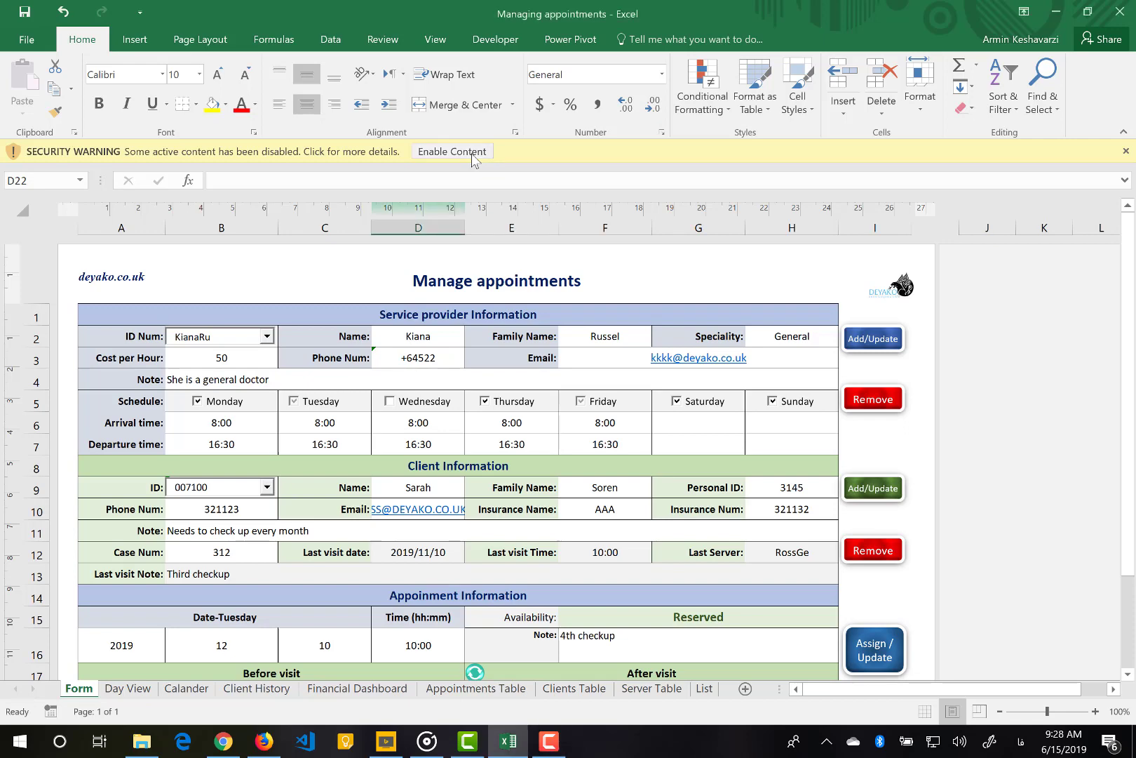
Enable the workbook's macros and active content from the yellow security warning bar
{"action": "left_click", "coordinate": [472, 160]}
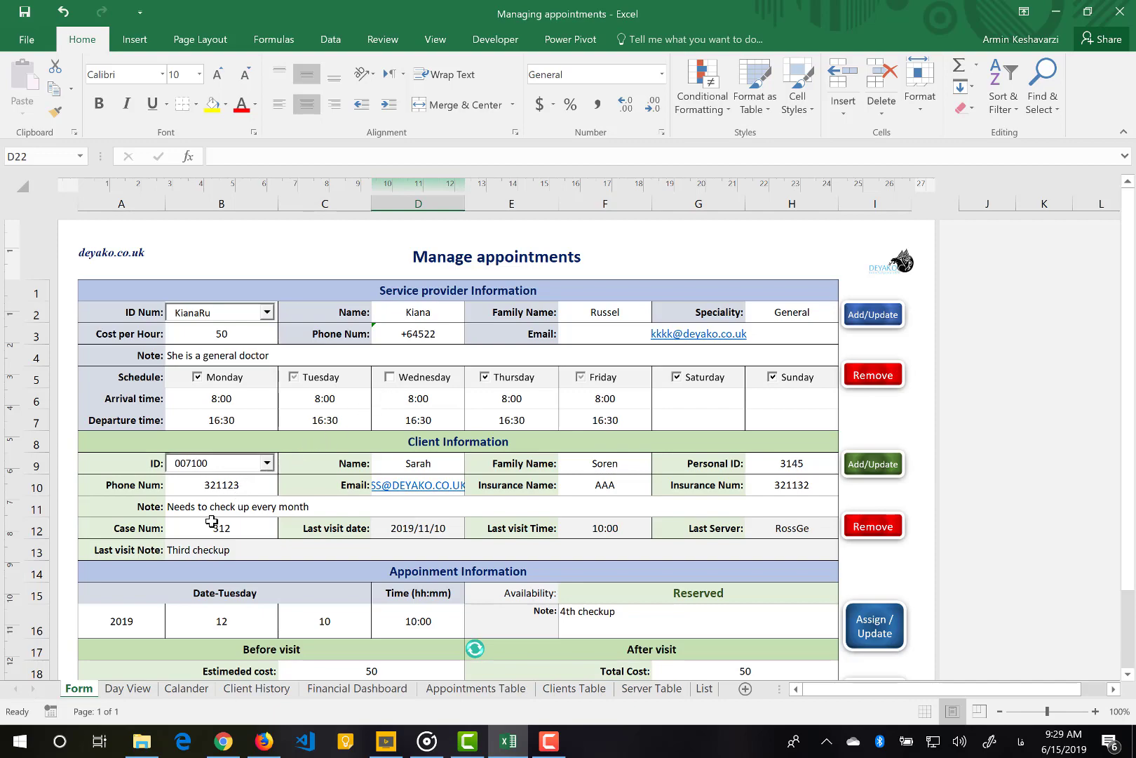
{"action": "scroll", "coordinate": [486, 455], "scroll_direction": "down", "scroll_amount": 1}
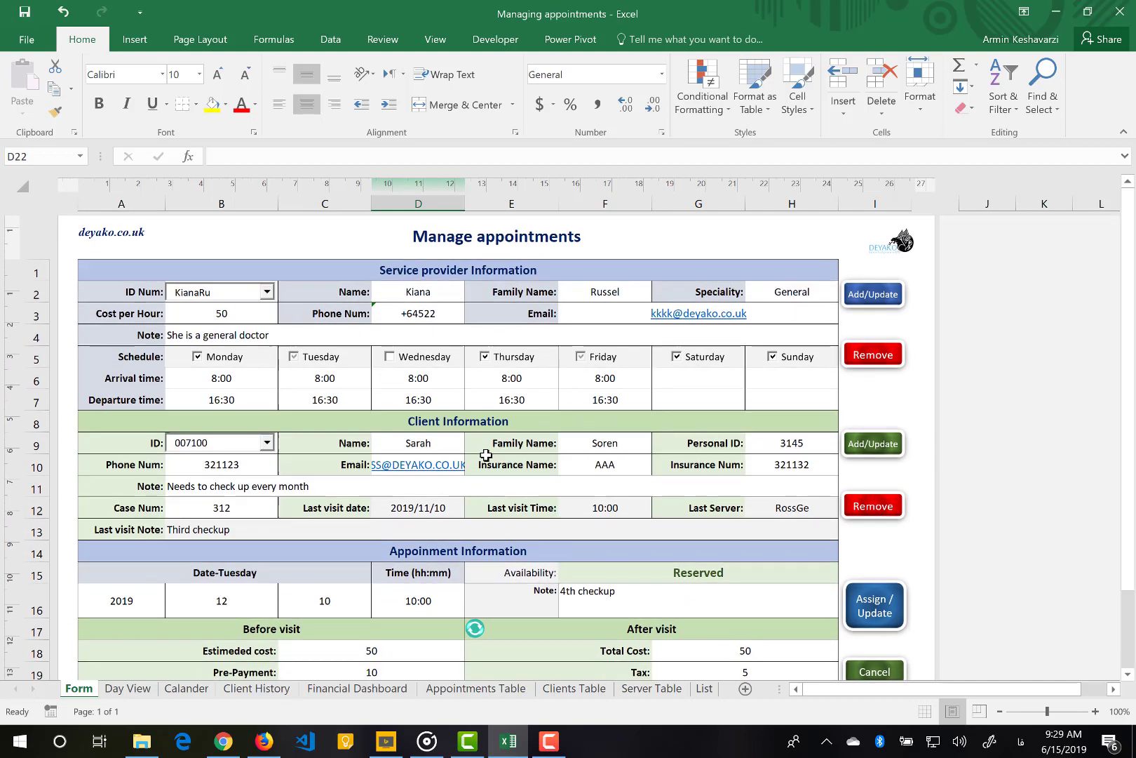
{"action": "scroll", "coordinate": [486, 456], "scroll_direction": "up", "scroll_amount": 1}
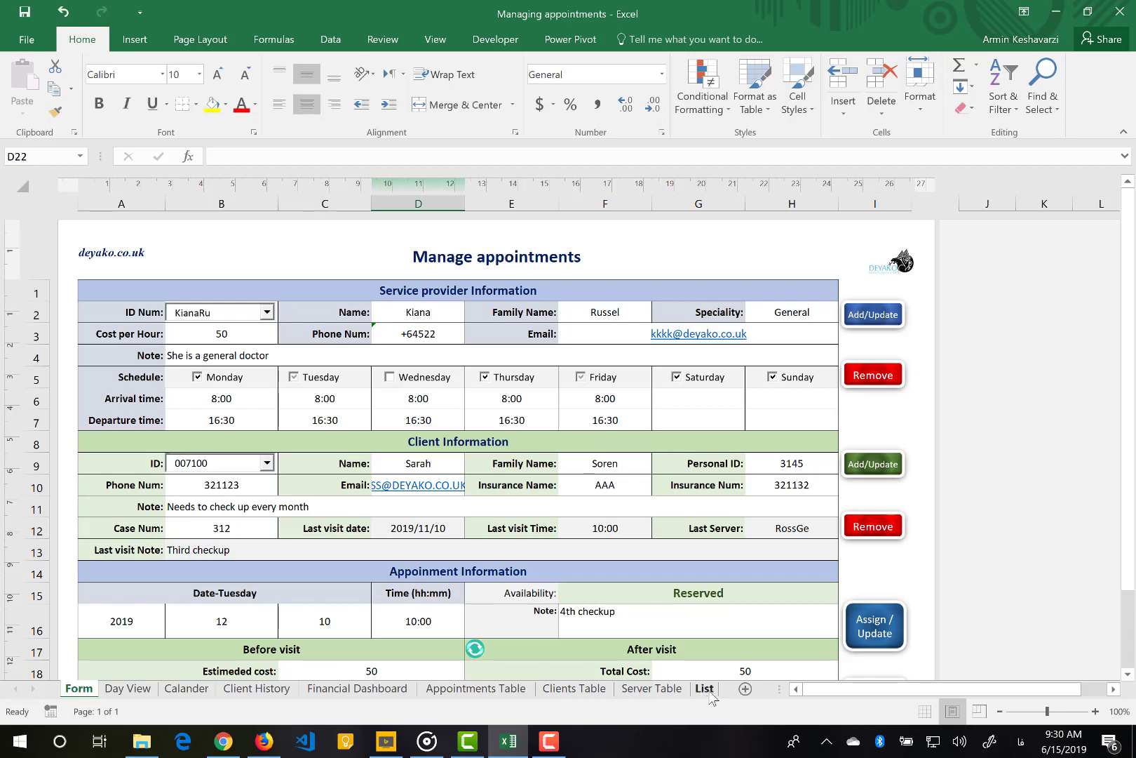
Hide the List sheet, check the Unhide list without restoring anything, and return to Form
{"action": "left_click", "coordinate": [705, 689]}
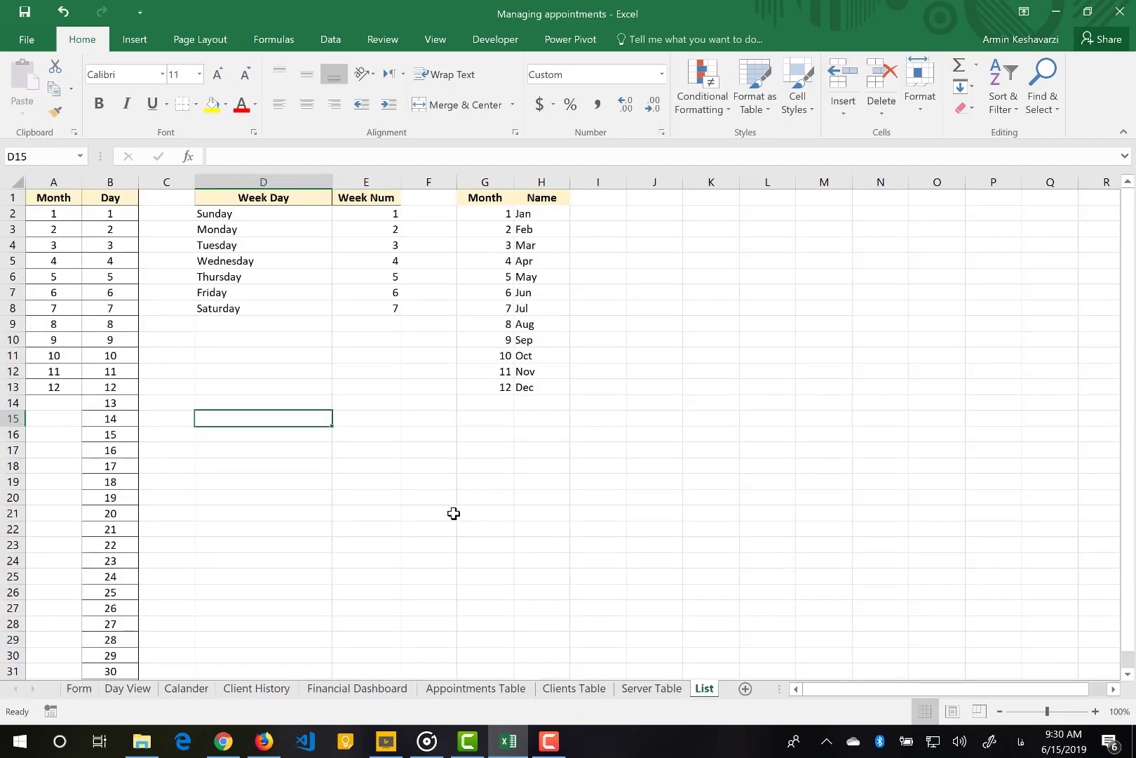
{"action": "right_click", "coordinate": [703, 691]}
{"action": "left_click", "coordinate": [707, 658]}
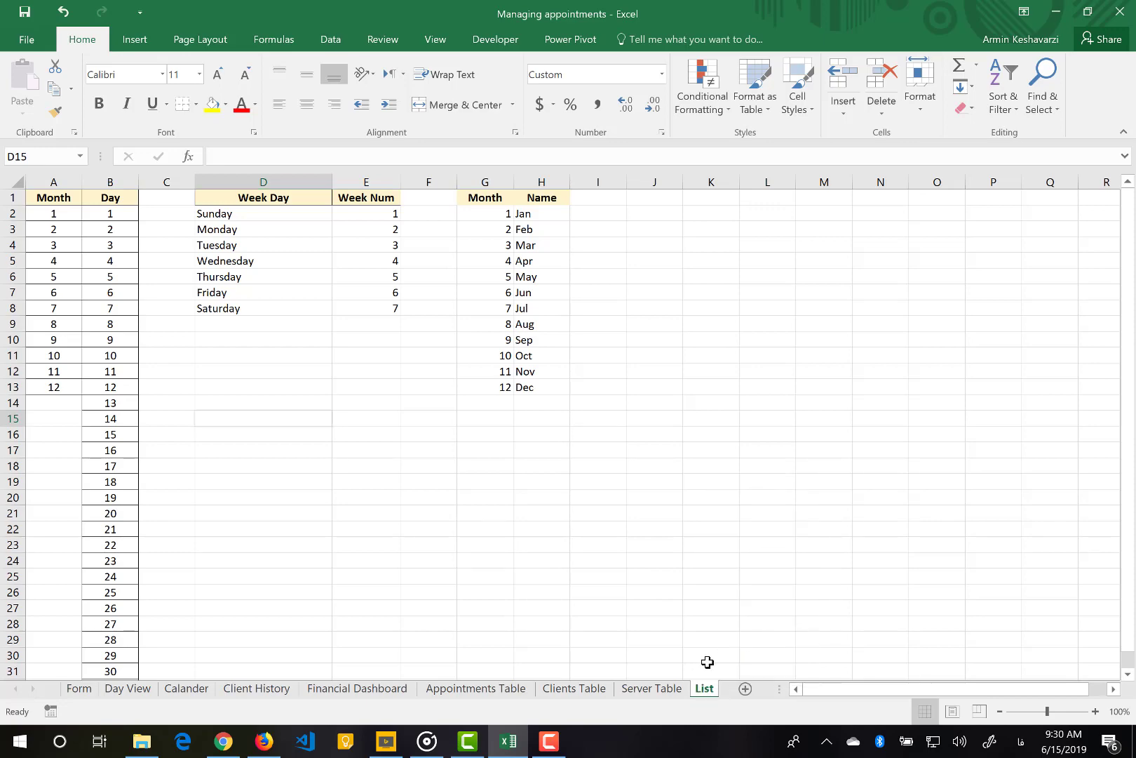
{"action": "right_click", "coordinate": [675, 689]}
{"action": "left_click", "coordinate": [724, 655]}
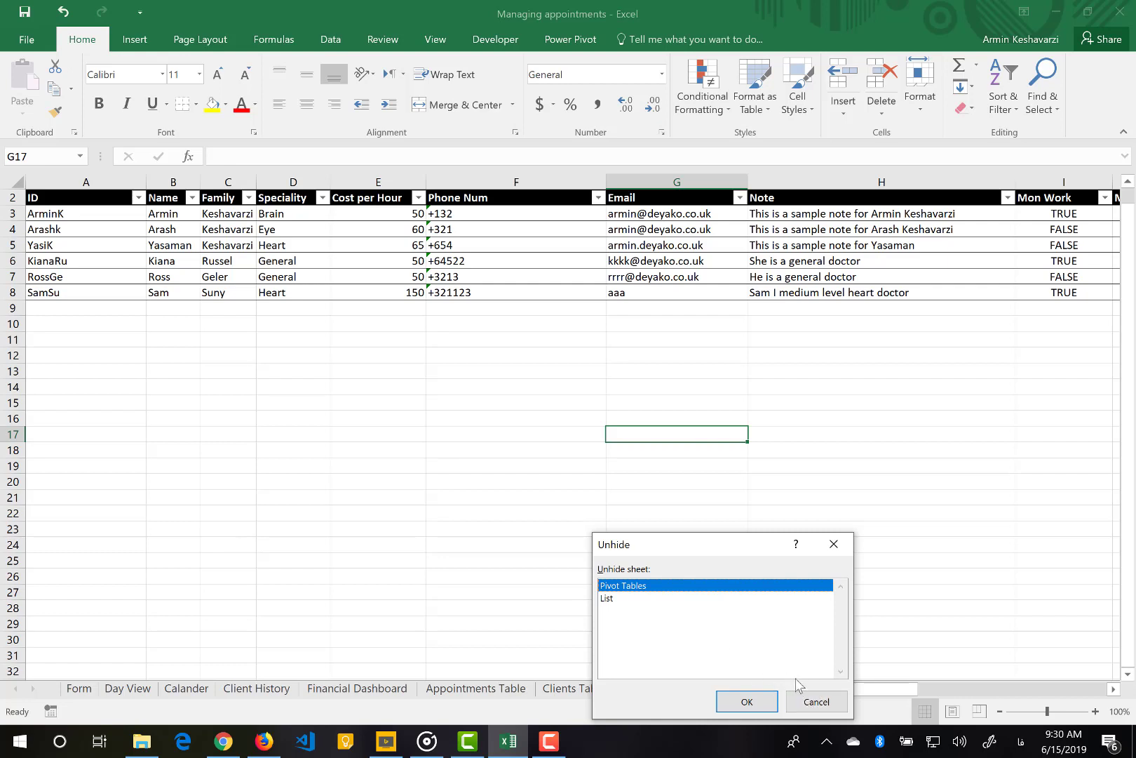
{"action": "left_click", "coordinate": [816, 702]}
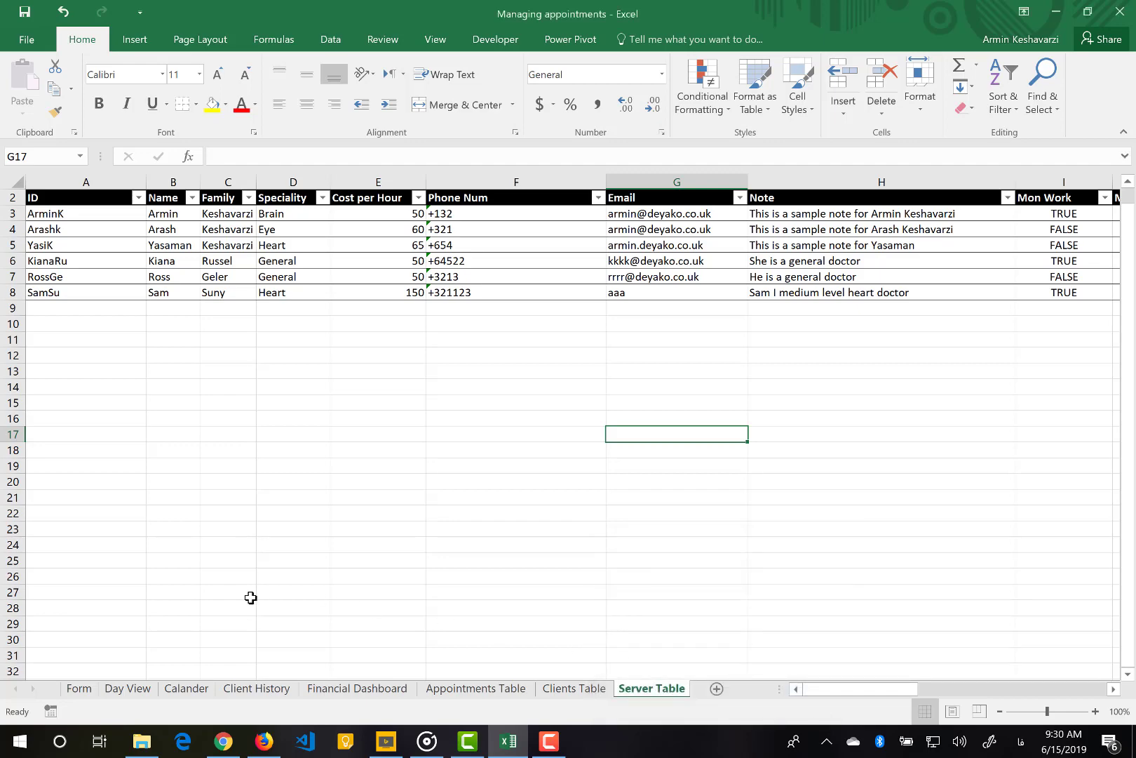
{"action": "left_click", "coordinate": [78, 688]}
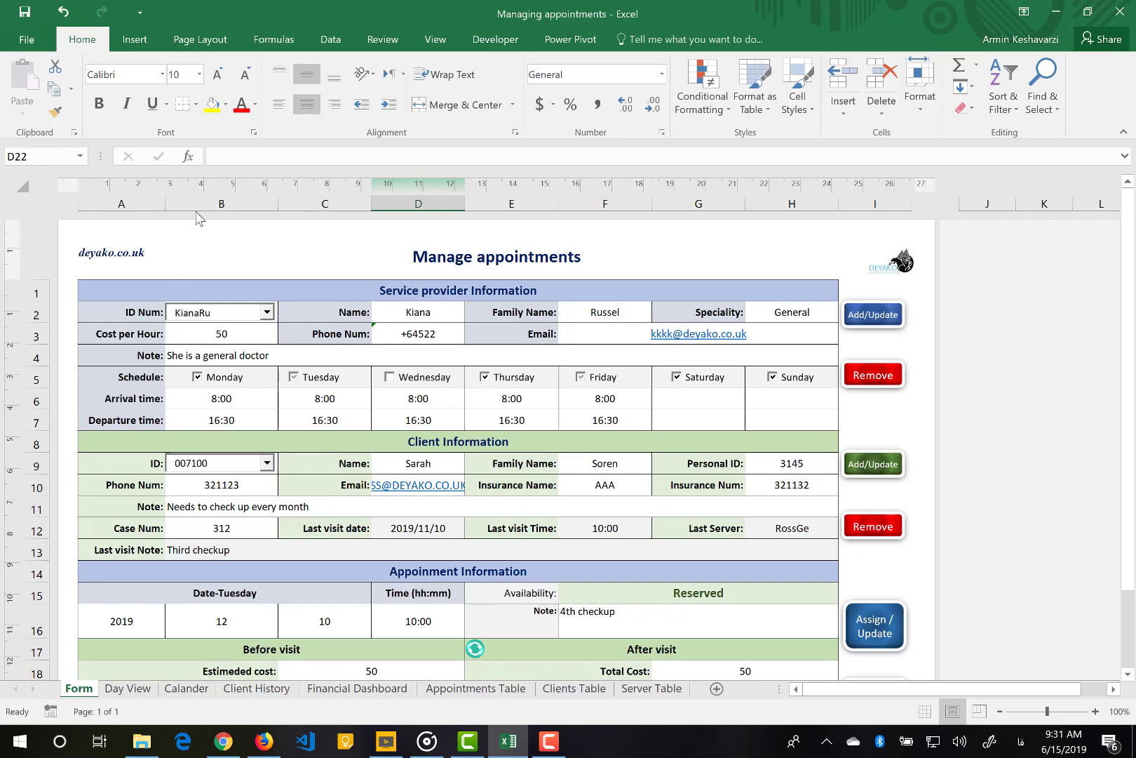
{"action": "left_click", "coordinate": [484, 41]}
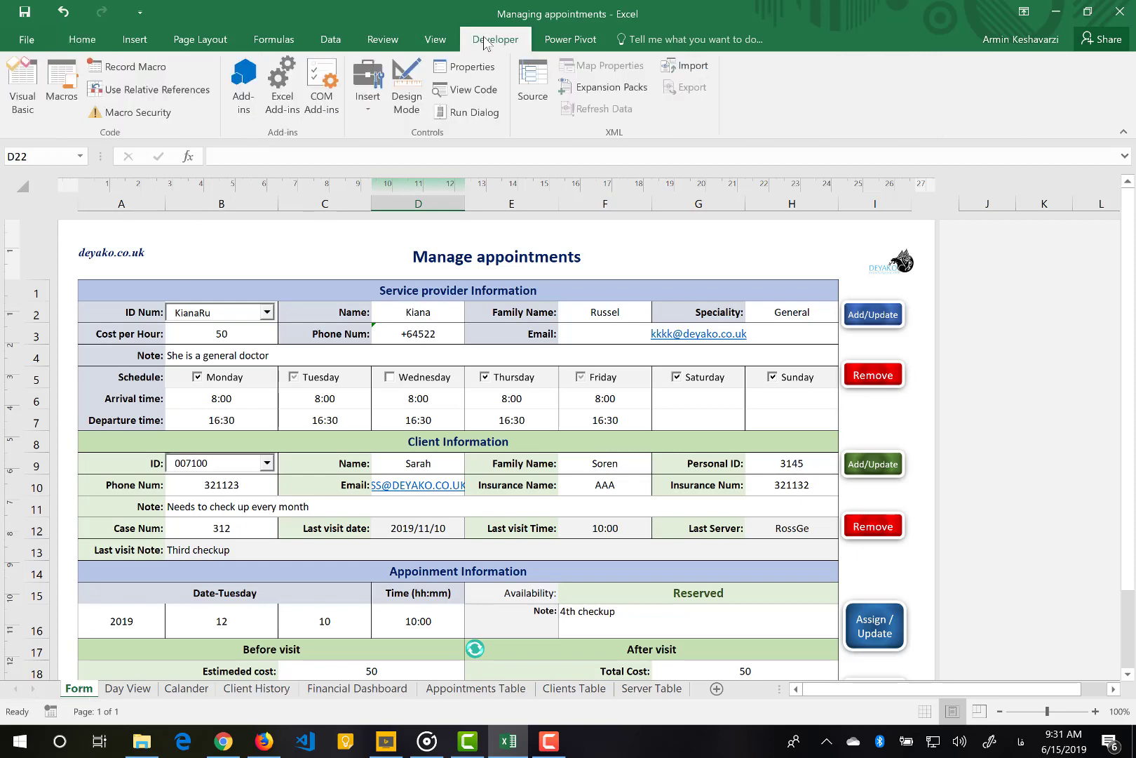
{"action": "left_click", "coordinate": [13, 86]}
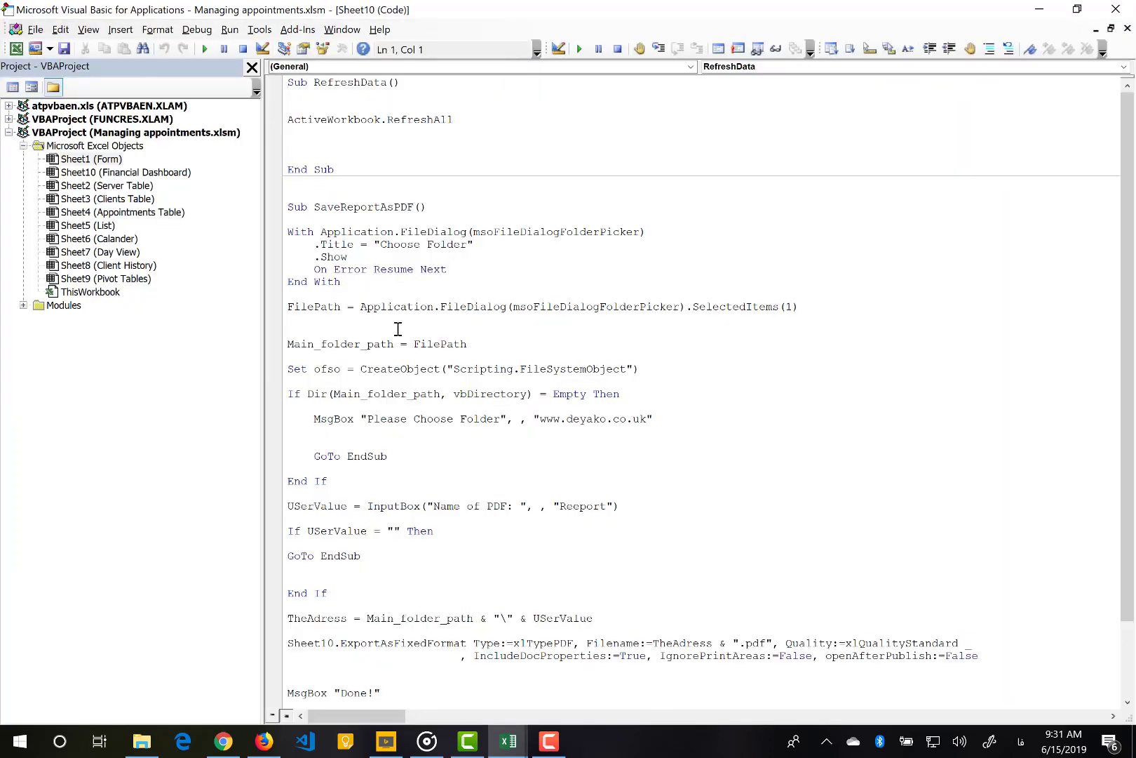
{"action": "left_click", "coordinate": [23, 305]}
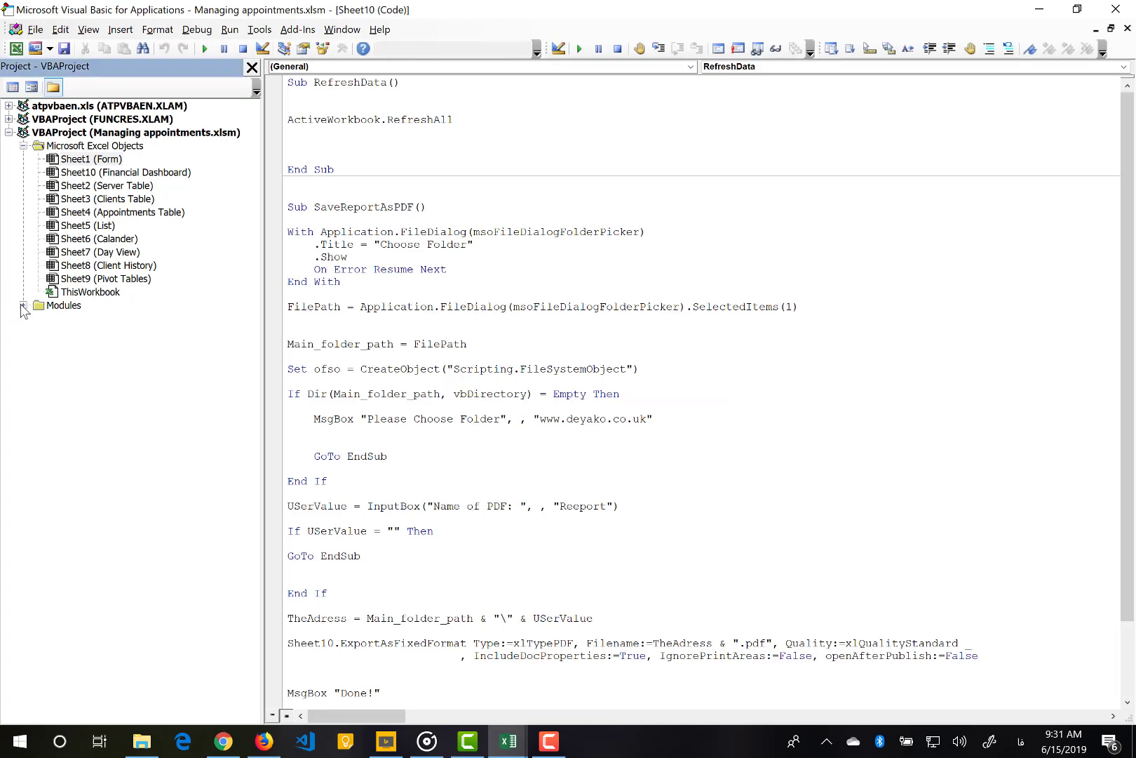
{"action": "double_click", "coordinate": [114, 319]}
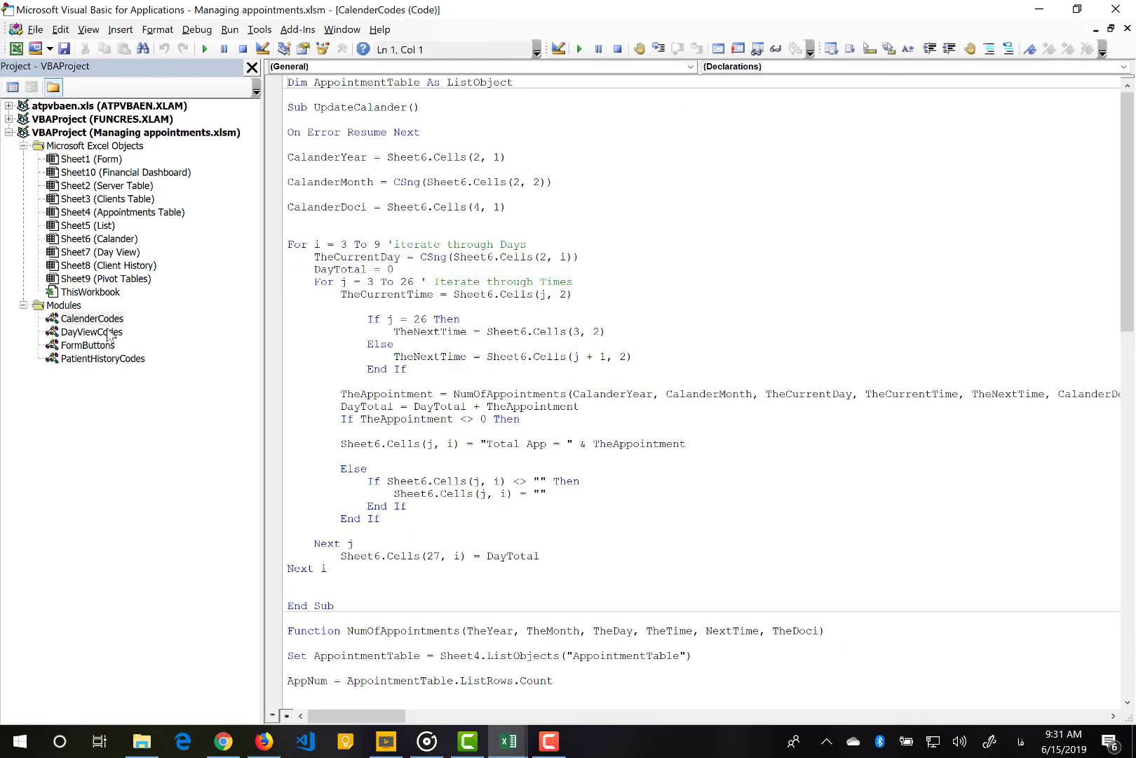
{"action": "double_click", "coordinate": [109, 332]}
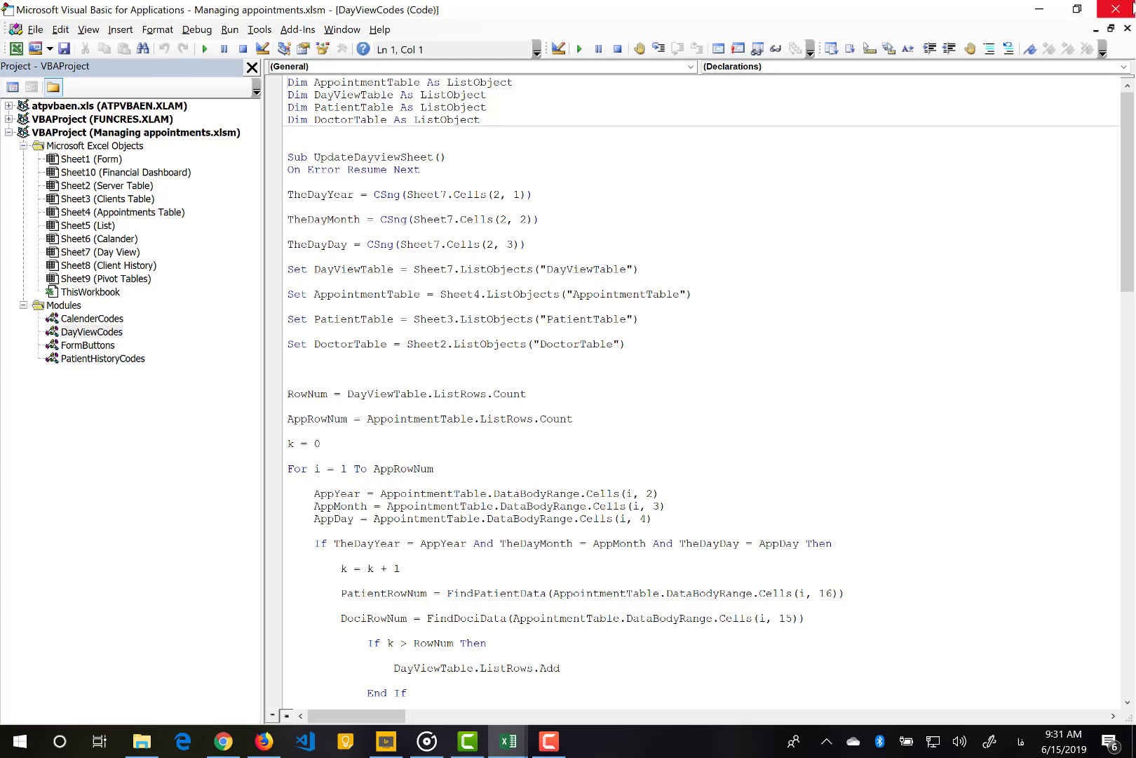
{"action": "left_click", "coordinate": [1115, 9]}
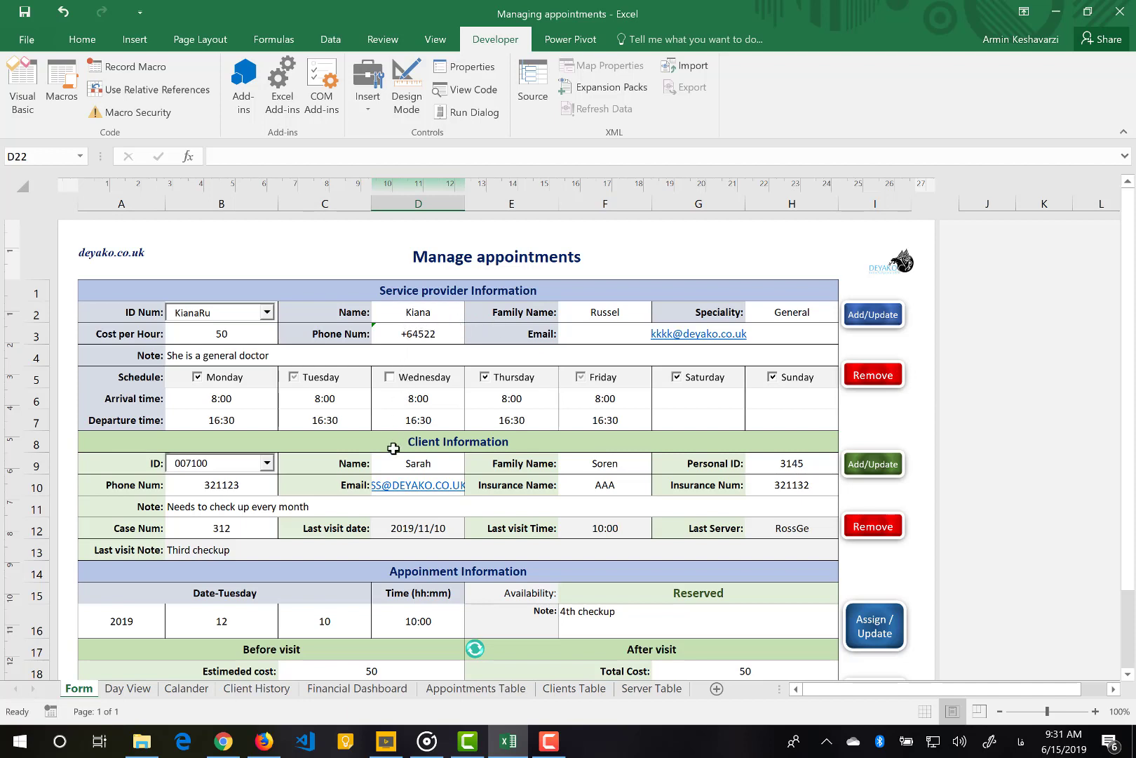
{"action": "left_click_drag", "start_coordinate": [490, 292], "coordinate": [457, 672]}
{"action": "left_click", "coordinate": [465, 442]}
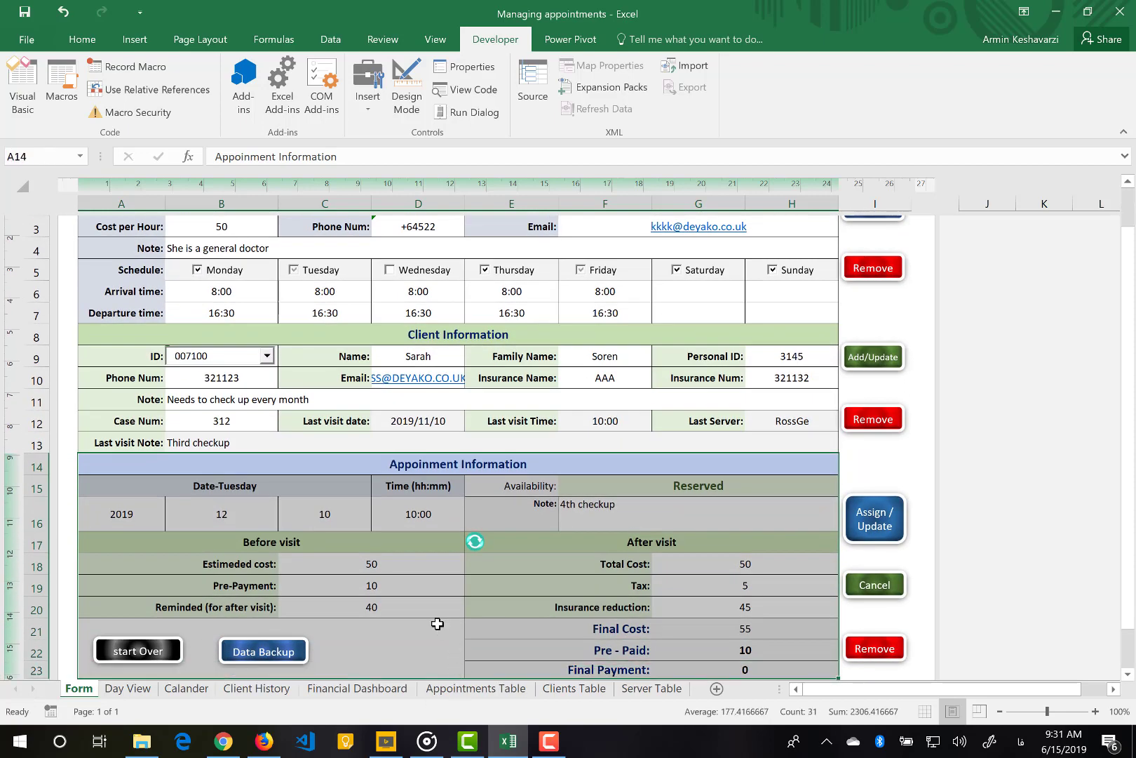
{"action": "left_click", "coordinate": [405, 566]}
{"action": "left_click_drag", "start_coordinate": [349, 542], "coordinate": [334, 605]}
{"action": "left_click_drag", "start_coordinate": [657, 540], "coordinate": [662, 664]}
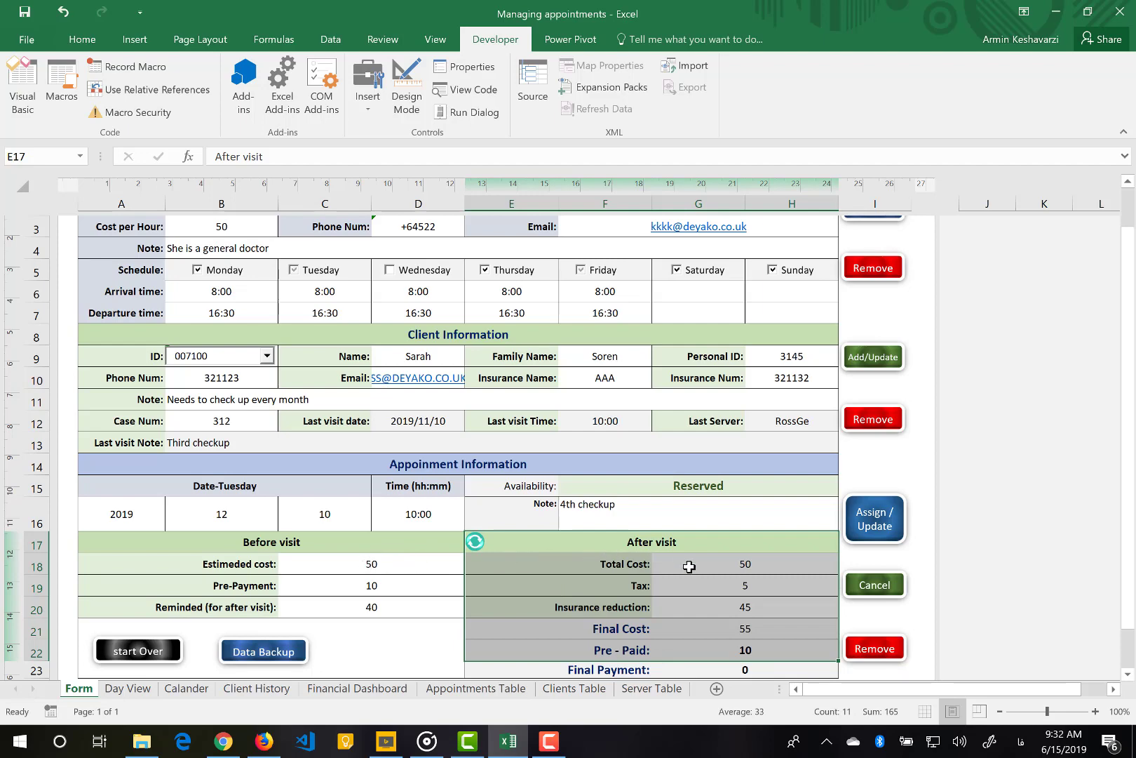
{"action": "scroll", "coordinate": [689, 567], "scroll_direction": "up", "scroll_amount": 3}
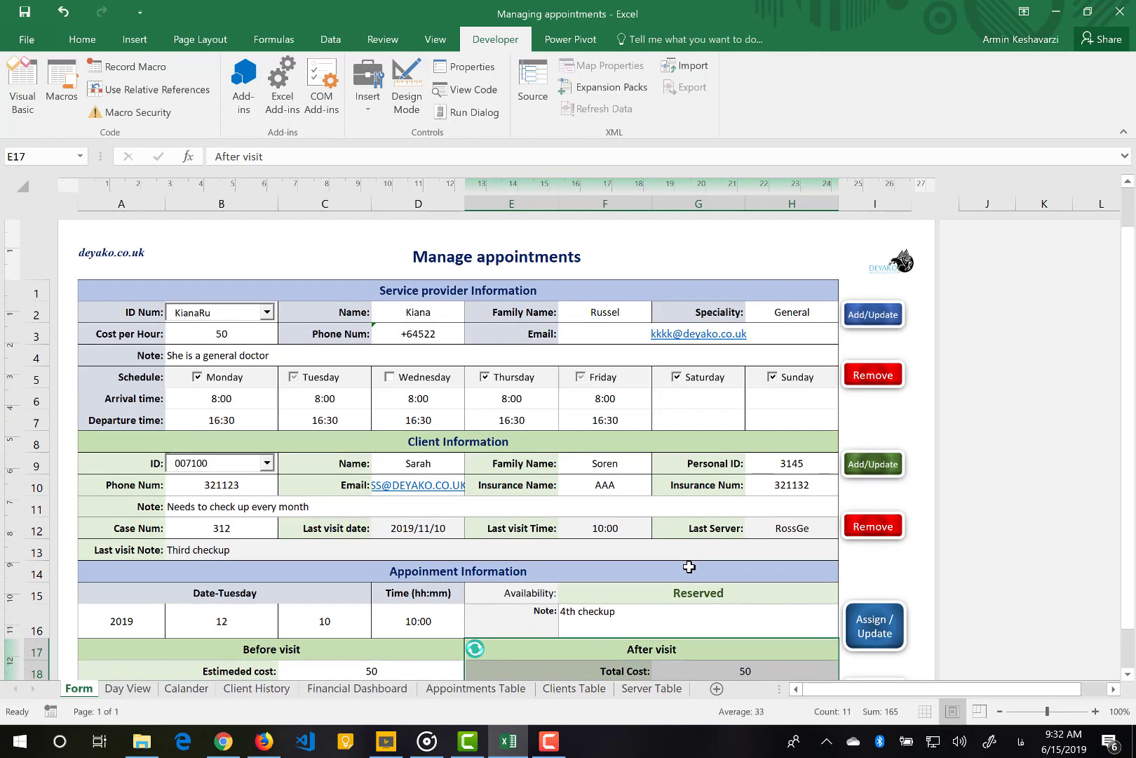
{"action": "left_click", "coordinate": [397, 319]}
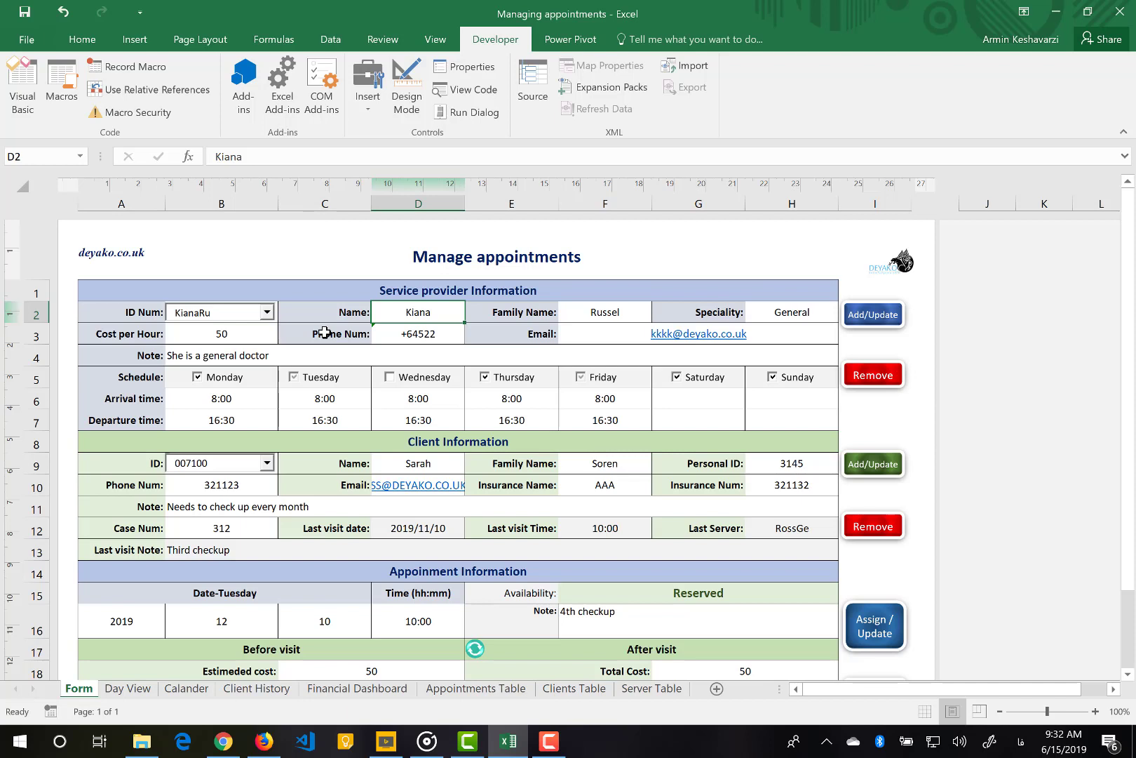
Switch input to English and delete the current provider ID from the ID Num box
{"action": "left_click", "coordinate": [231, 314]}
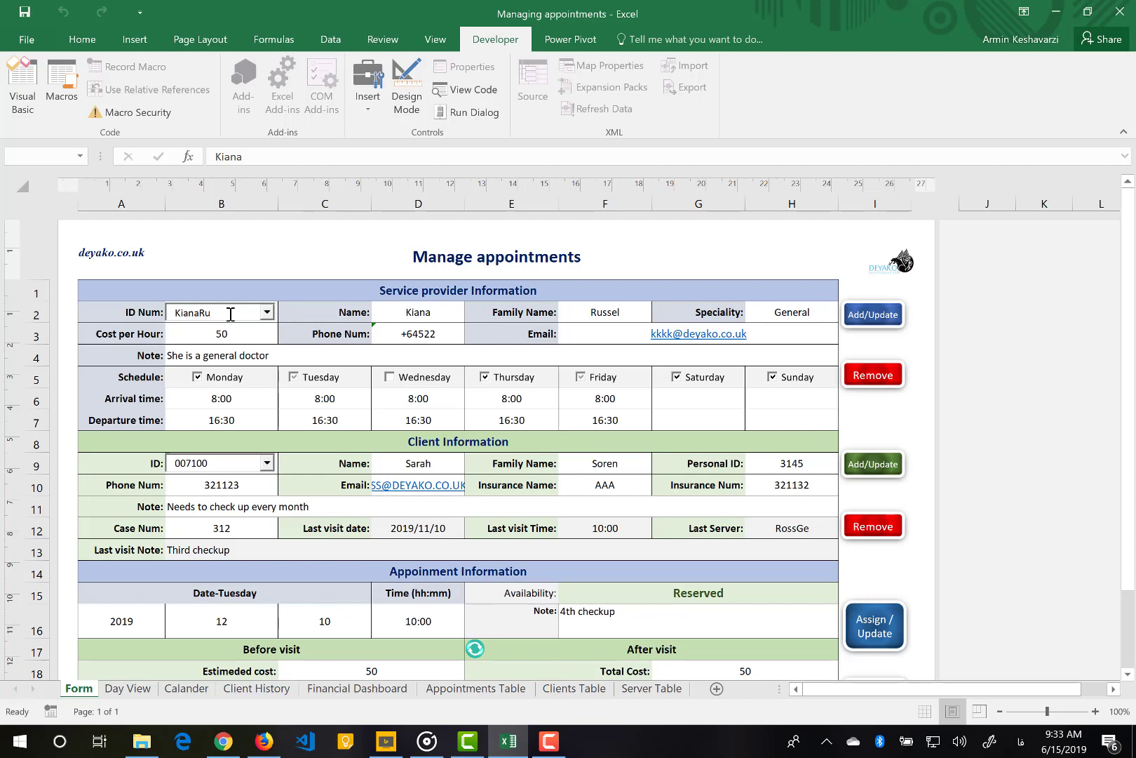
{"action": "key", "text": "alt+shift"}
{"action": "double_click", "coordinate": [182, 313]}
{"action": "key", "text": "BackSpace"}
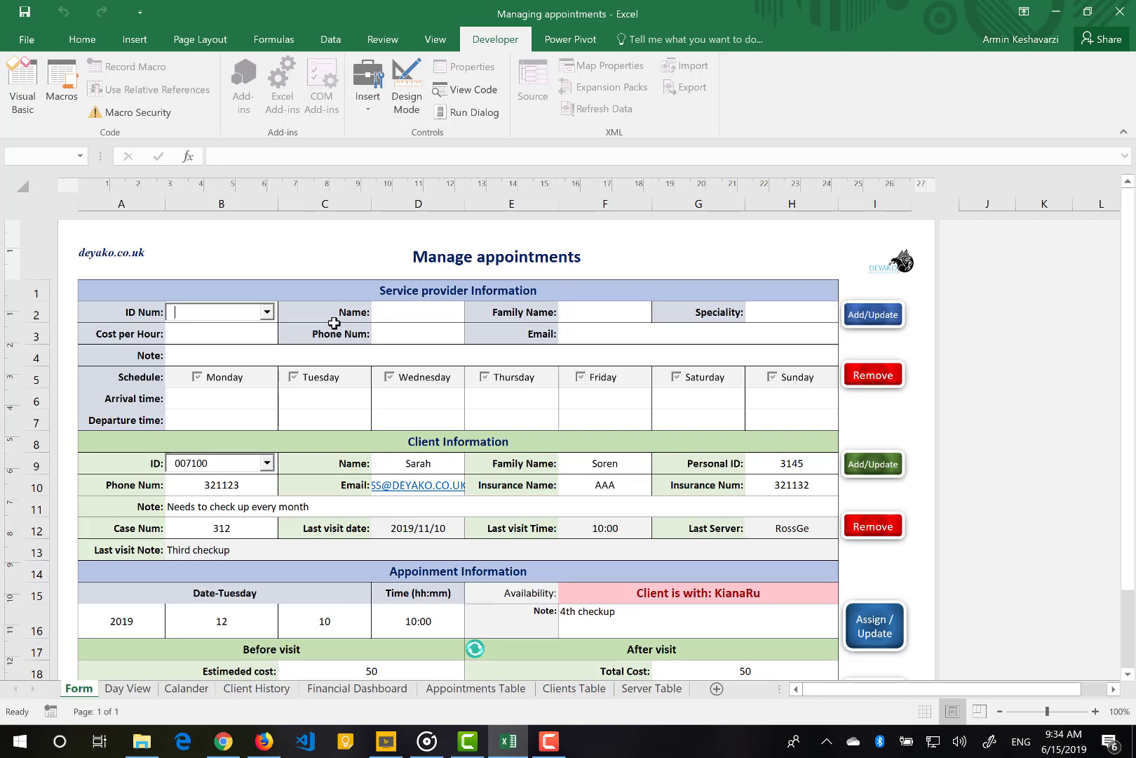
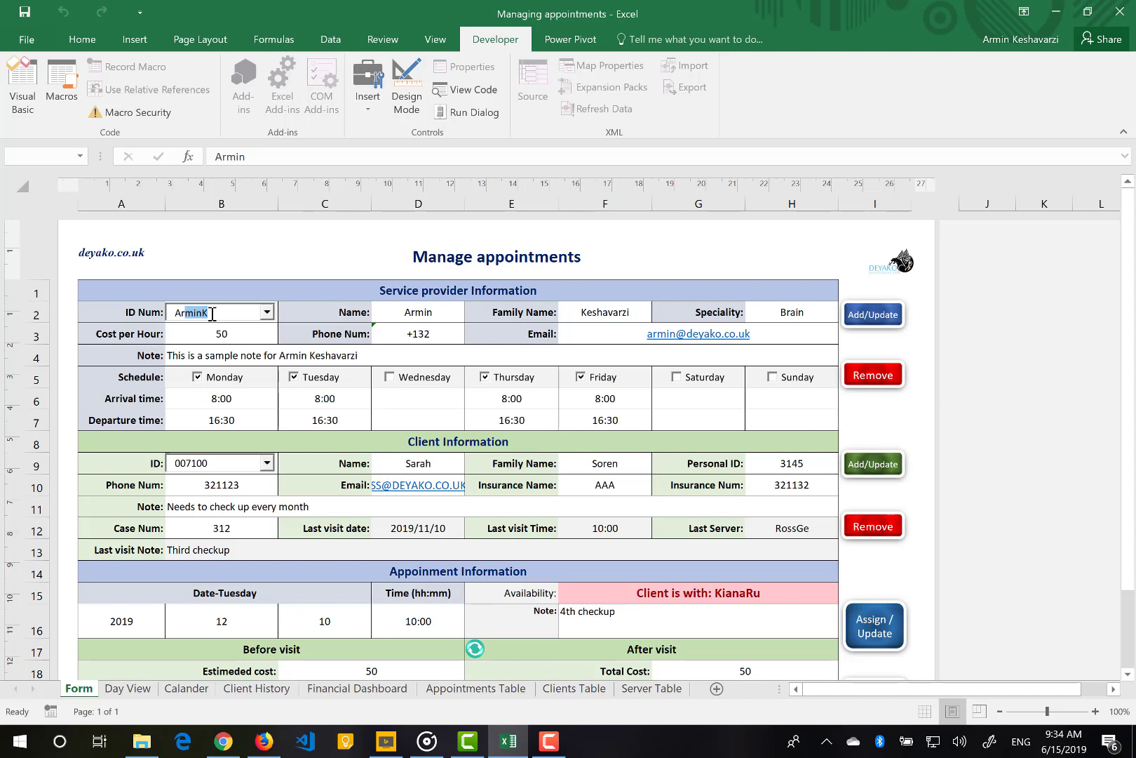
Enter a new, unused provider ID in the ID Num box, correcting the autocompleted ending
{"action": "key", "text": "shift+Right"}
{"action": "key", "text": "shift+Right"}
{"action": "key", "text": "shift+Right"}
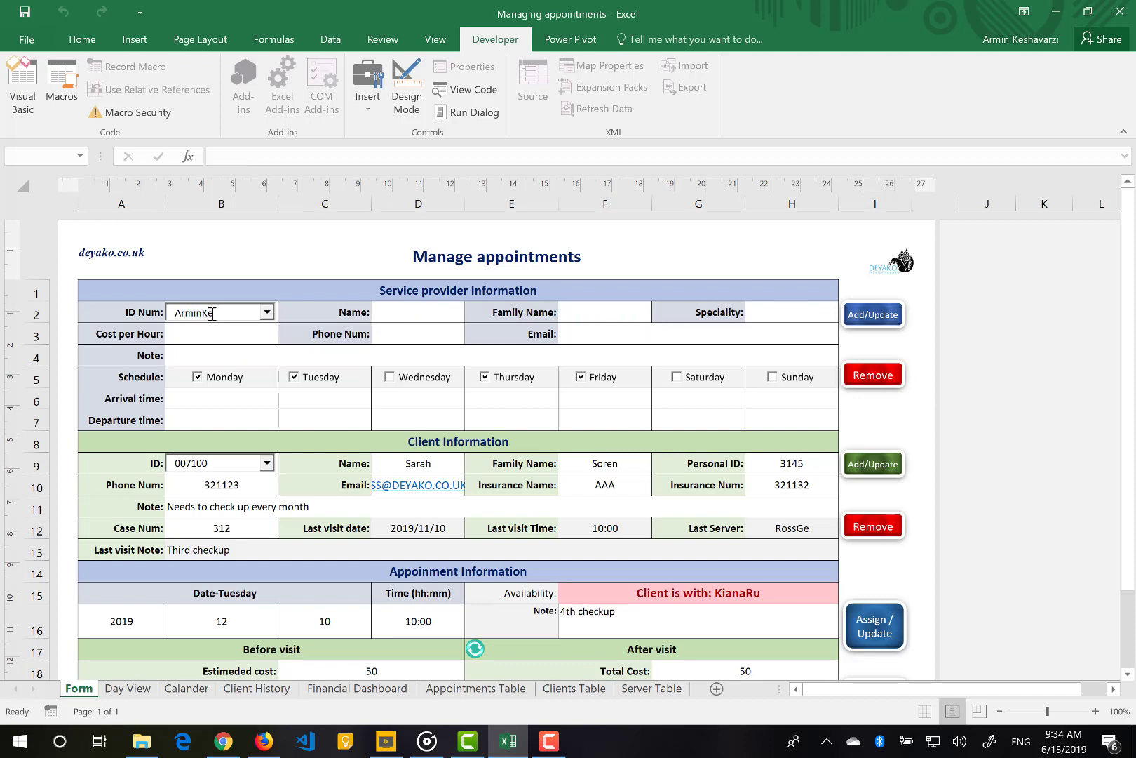
{"action": "key", "text": "Tab"}
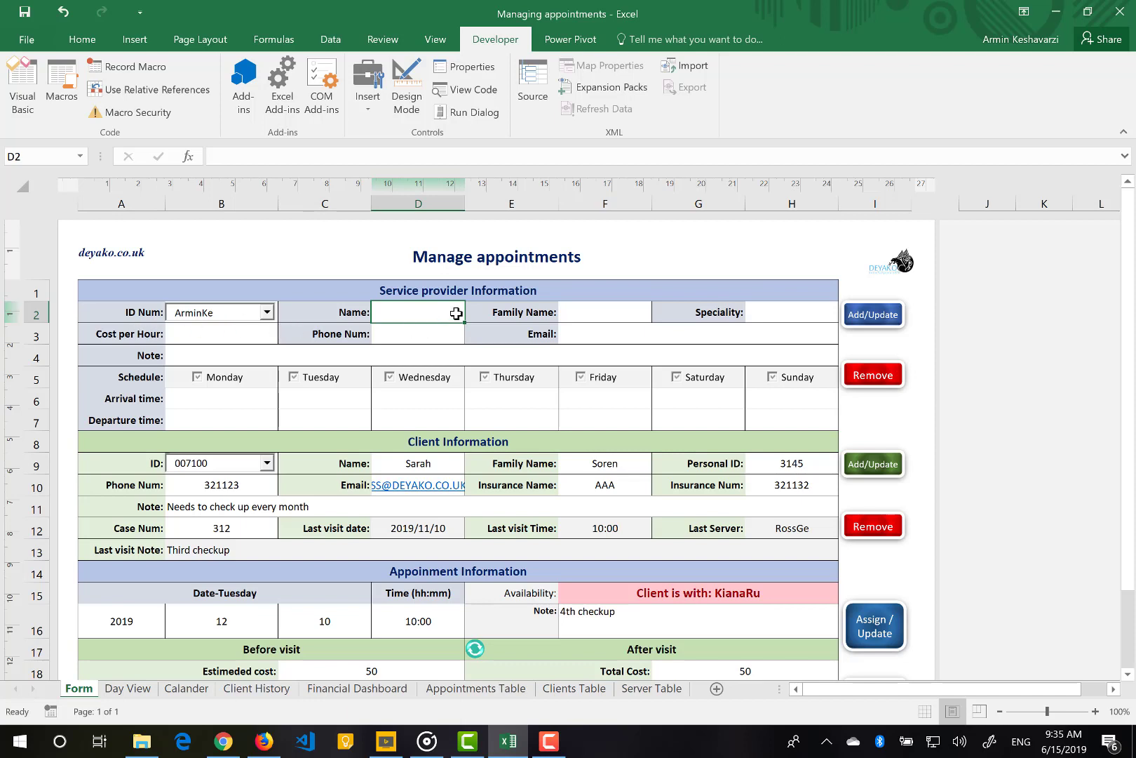
Enter the provider's first name, family name and speciality Eye
{"action": "key", "text": "Tab"}
{"action": "key", "text": "Tab"}
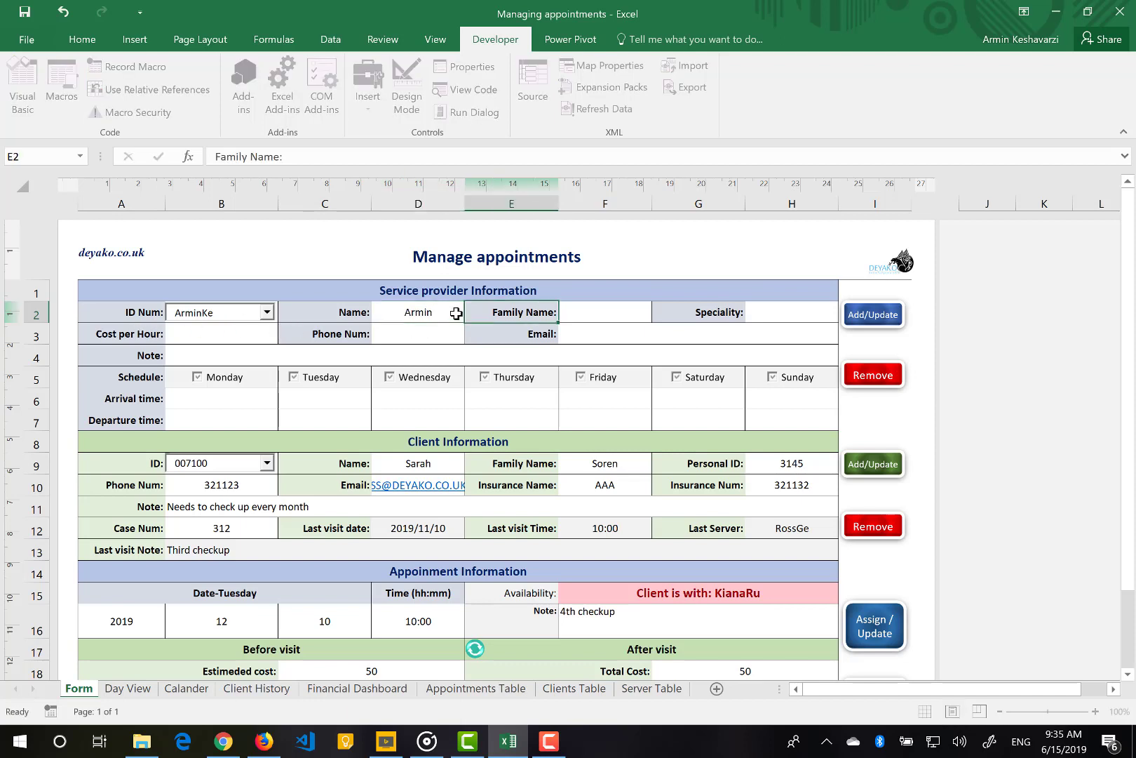
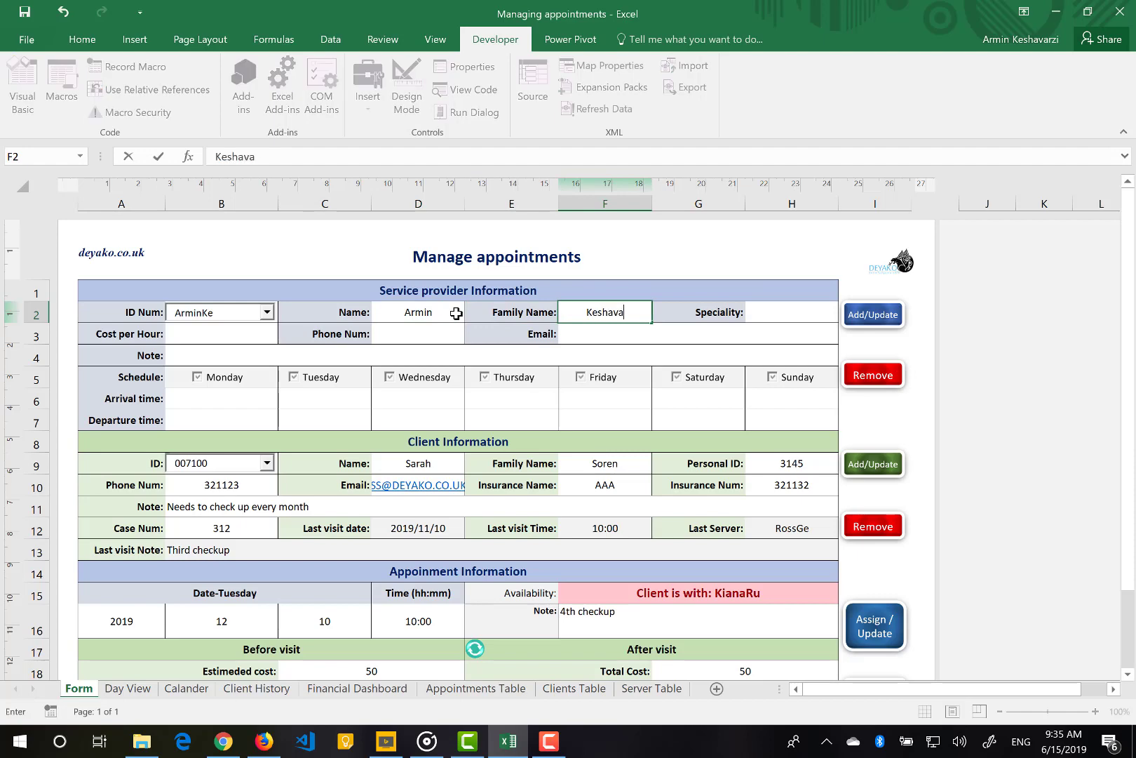
{"action": "key", "text": "Tab"}
{"action": "key", "text": "Tab"}
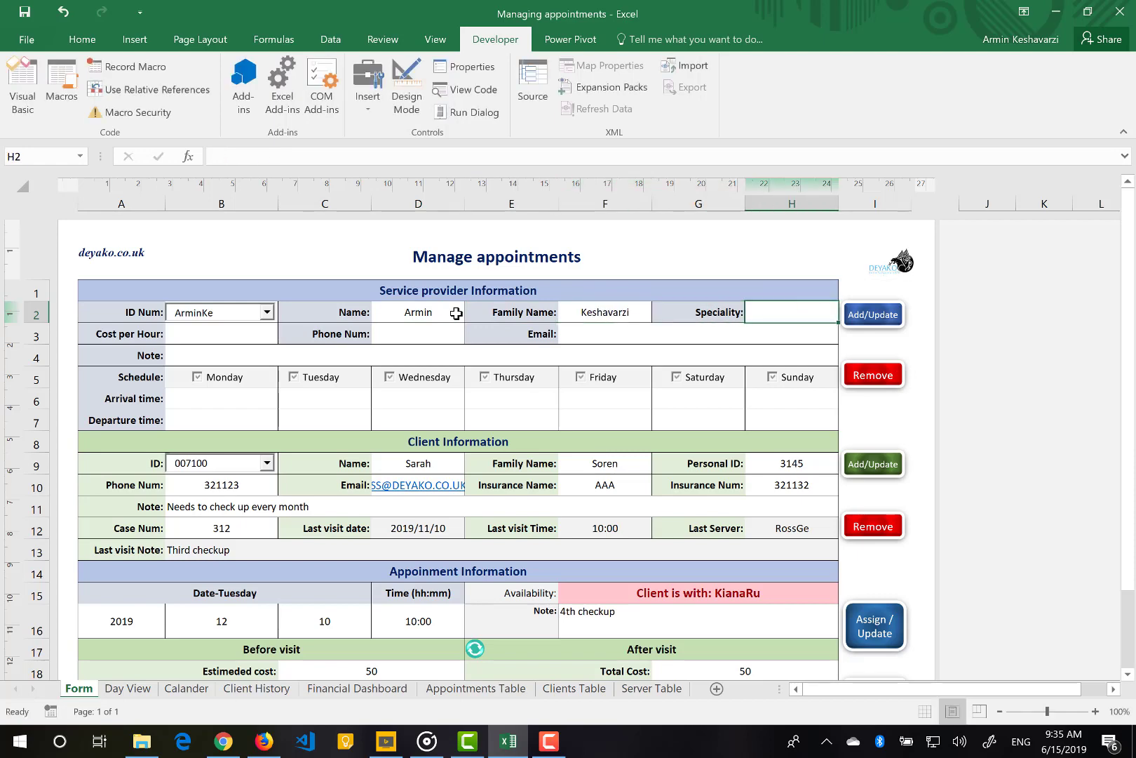
{"action": "type", "text": "Eye"}
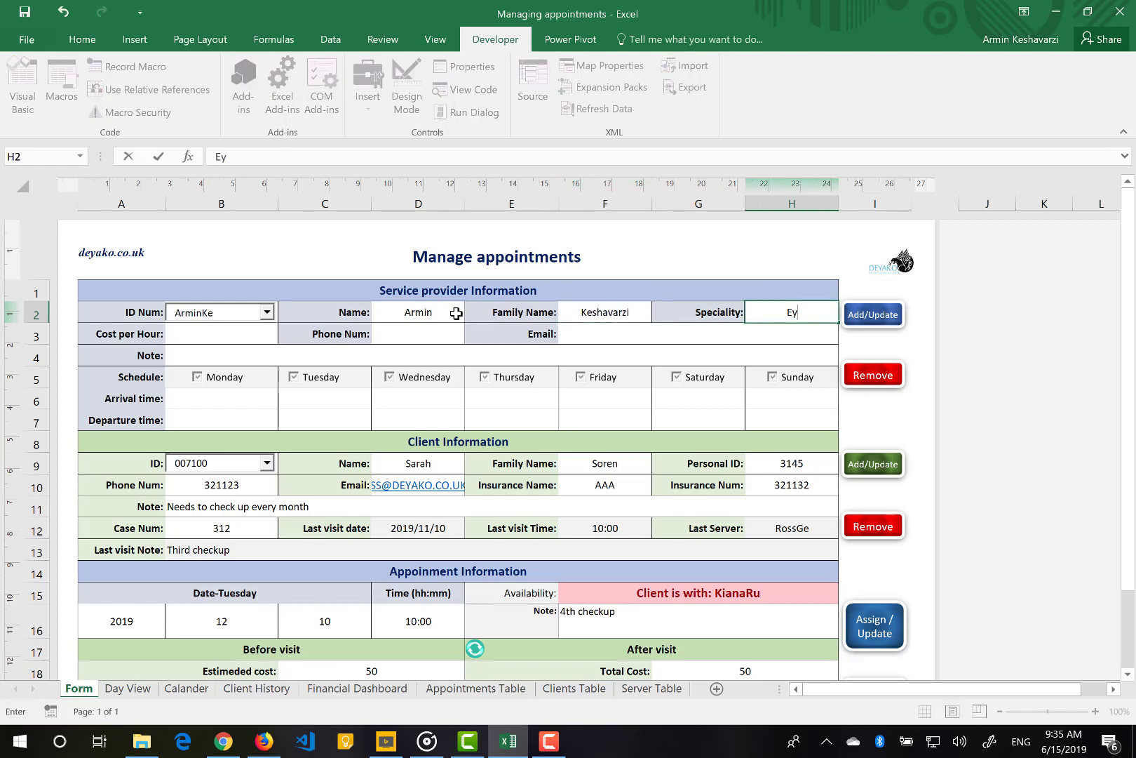
{"action": "left_click", "coordinate": [154, 334]}
Set the provider's cost per hour to 100, discarding an accidental edit to the label
{"action": "left_click", "coordinate": [206, 341]}
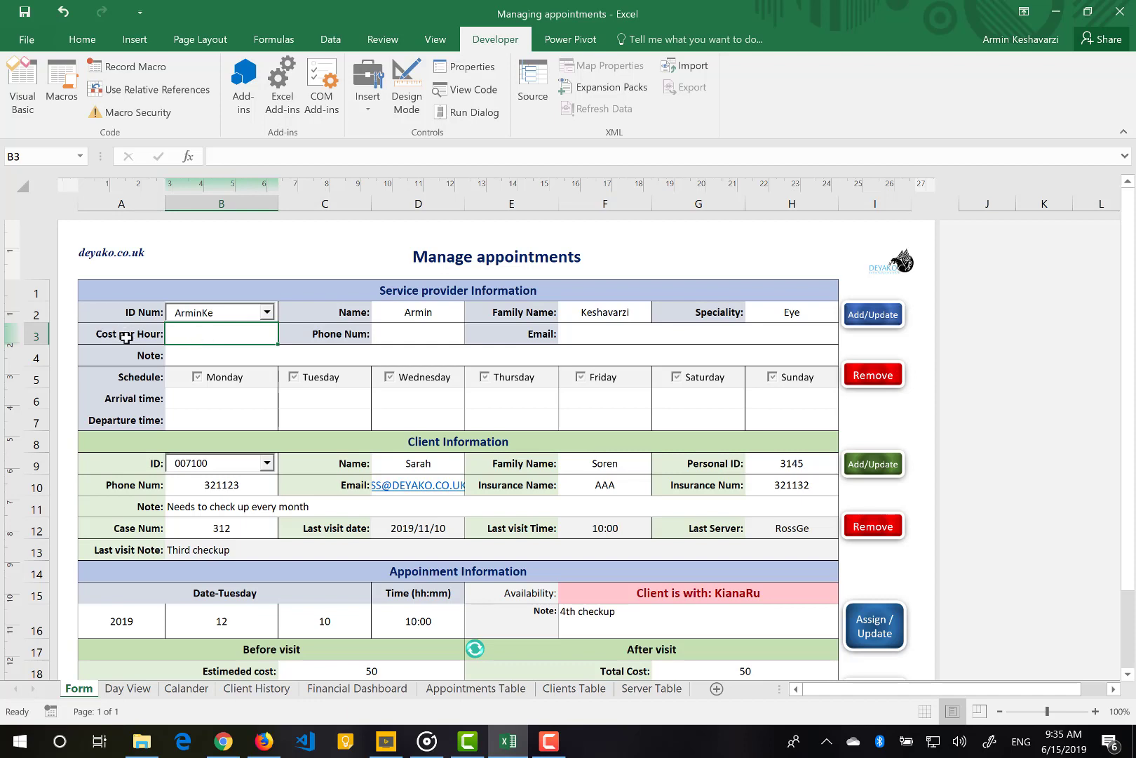
{"action": "left_click", "coordinate": [124, 335]}
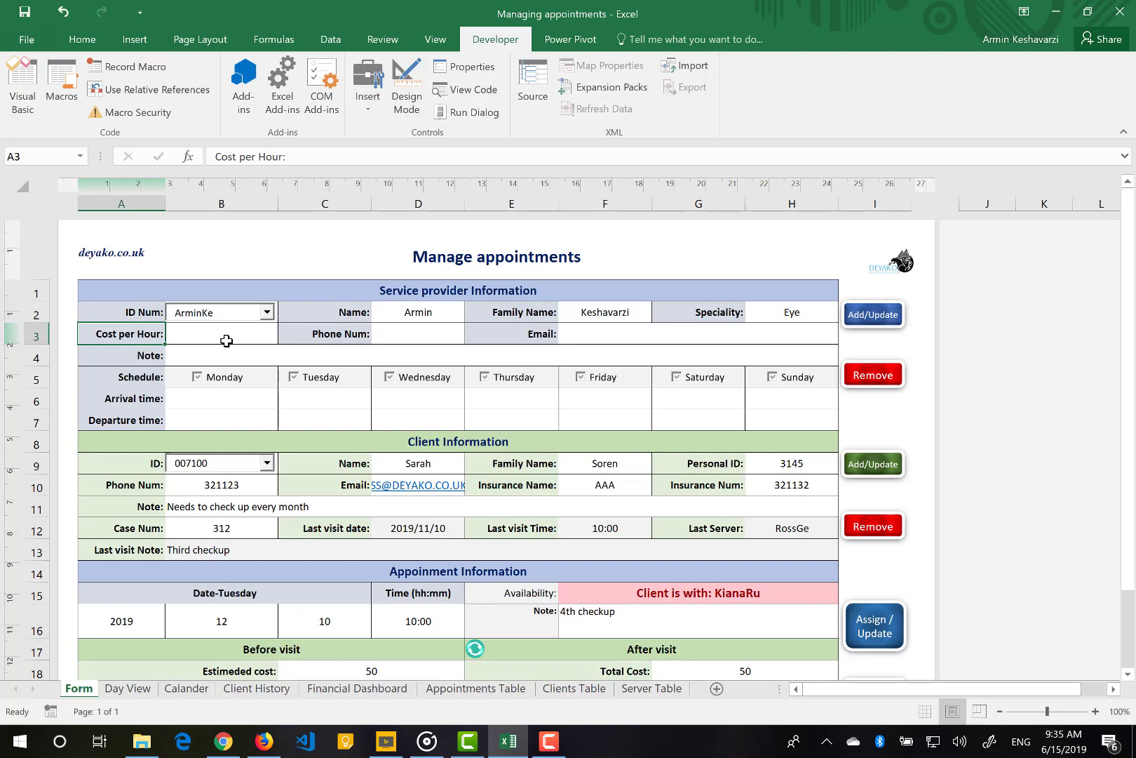
{"action": "type", "text": "Cell phone"}
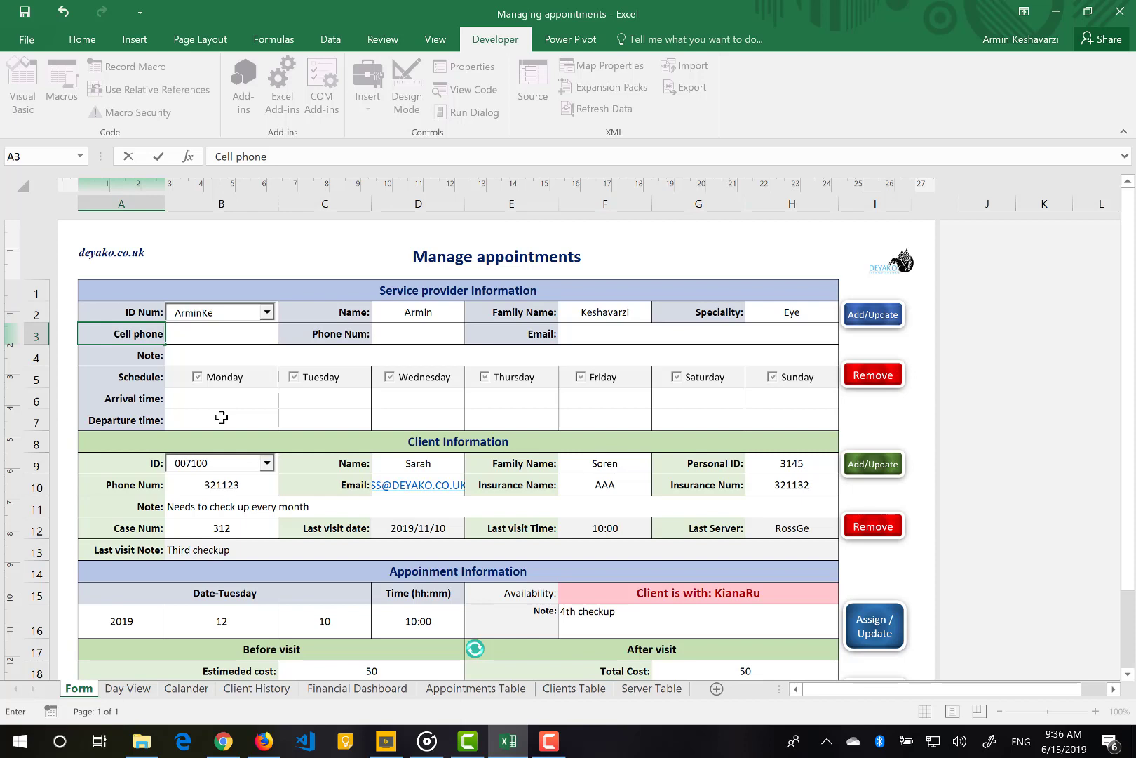
{"action": "key", "text": "Escape"}
{"action": "left_click", "coordinate": [212, 326]}
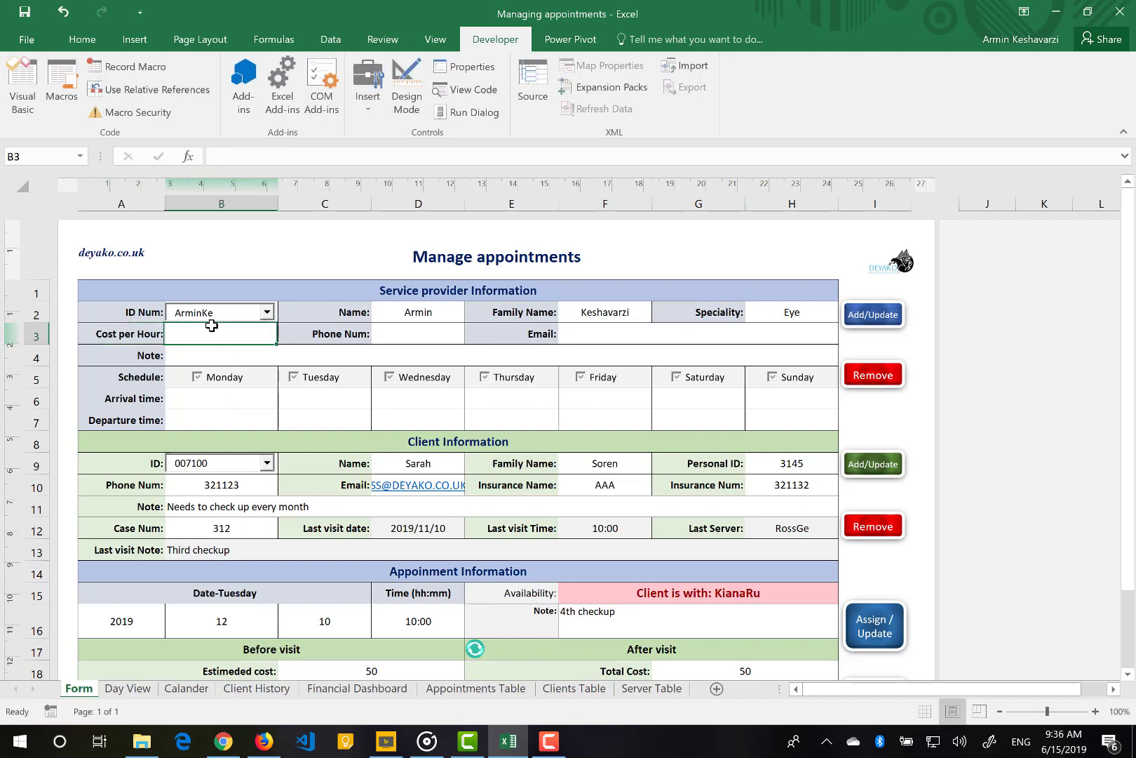
{"action": "type", "text": "1000"}
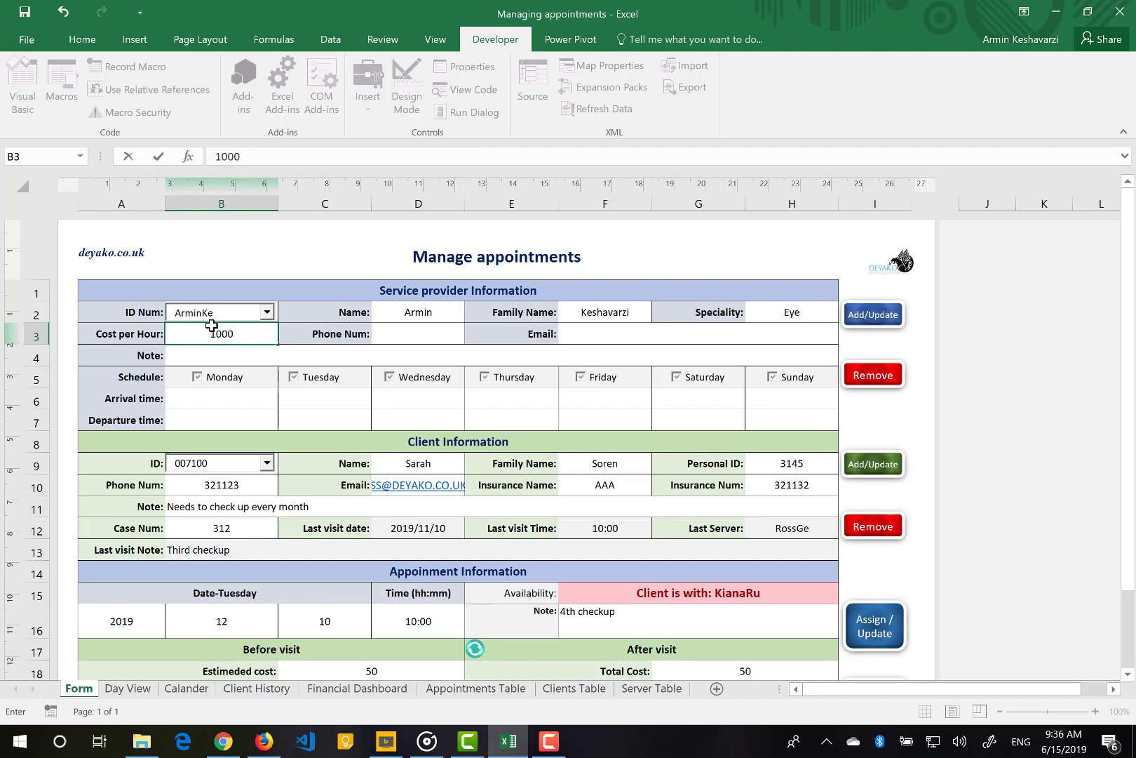
{"action": "key", "text": "BackSpace"}
Fill in the provider's phone number, email, and the note 'He just works in the morning'
{"action": "left_click", "coordinate": [435, 333]}
{"action": "type", "text": "+12312"}
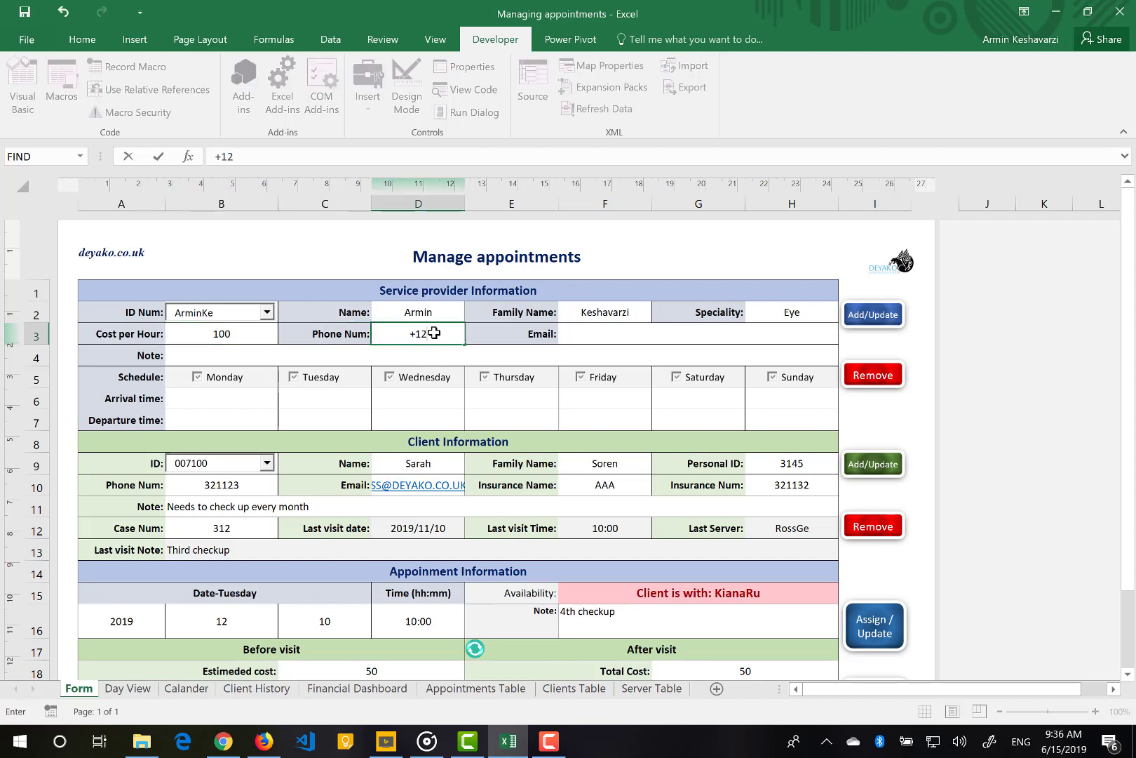
{"action": "key", "text": "Tab"}
{"action": "key", "text": "Tab"}
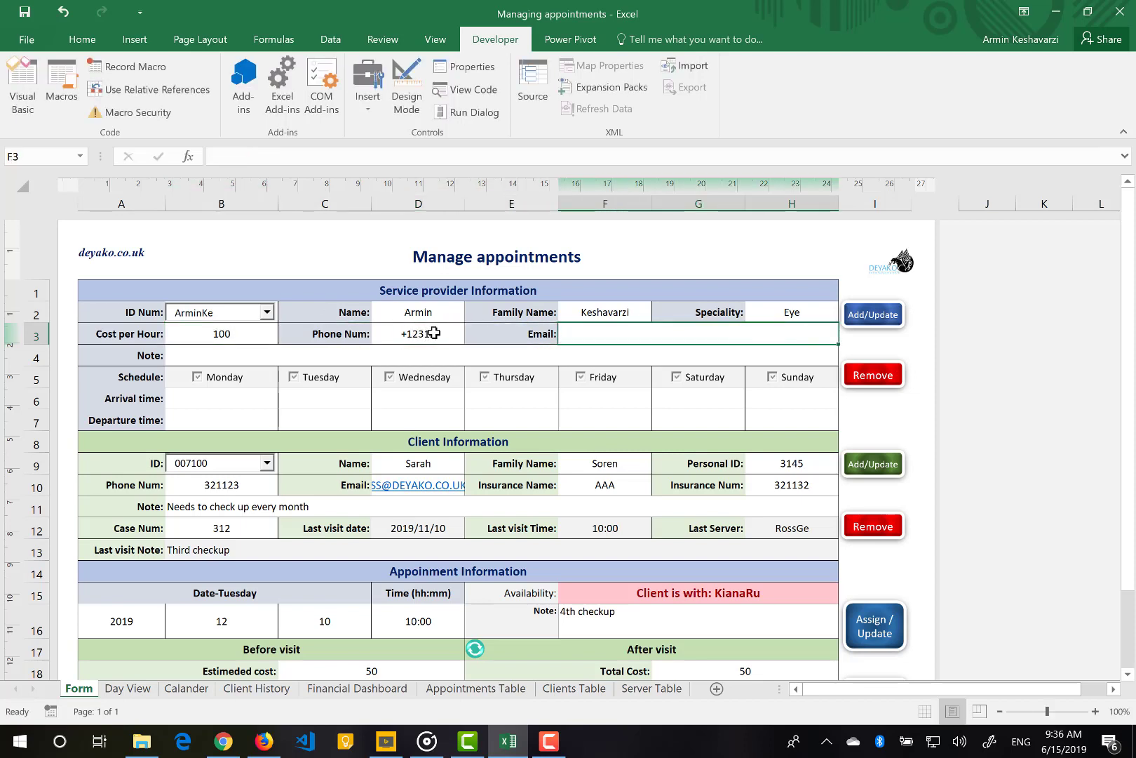
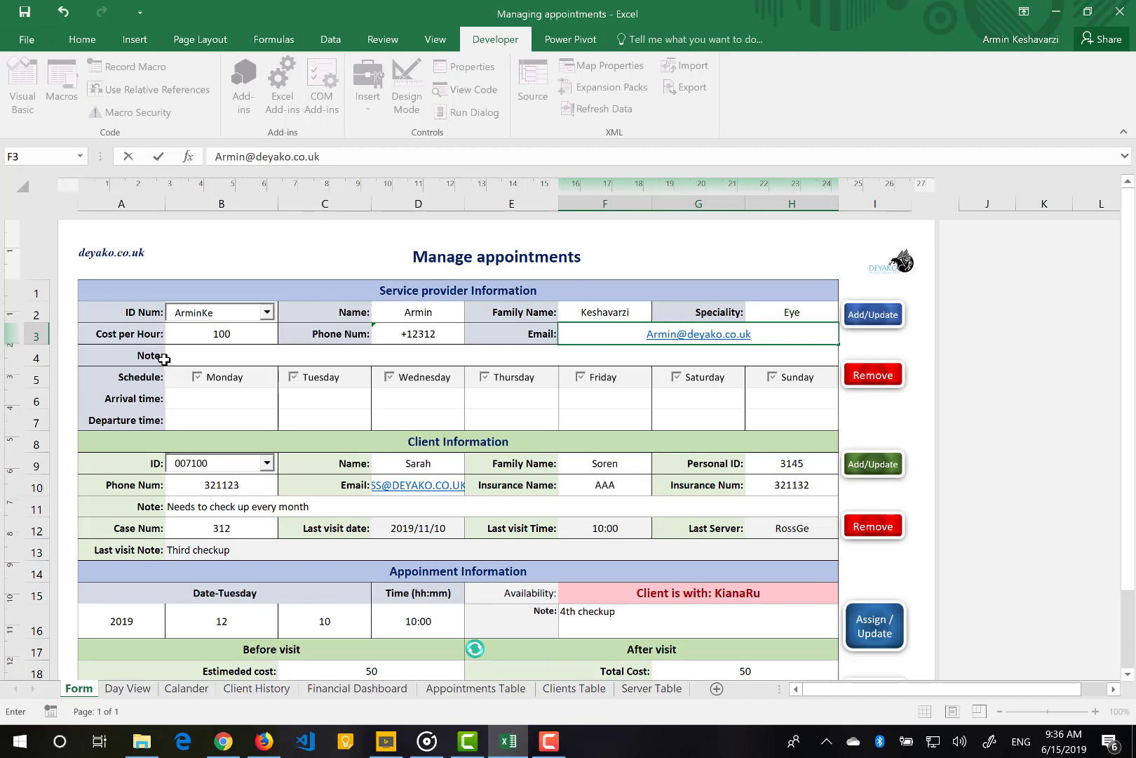
{"action": "left_click", "coordinate": [171, 356]}
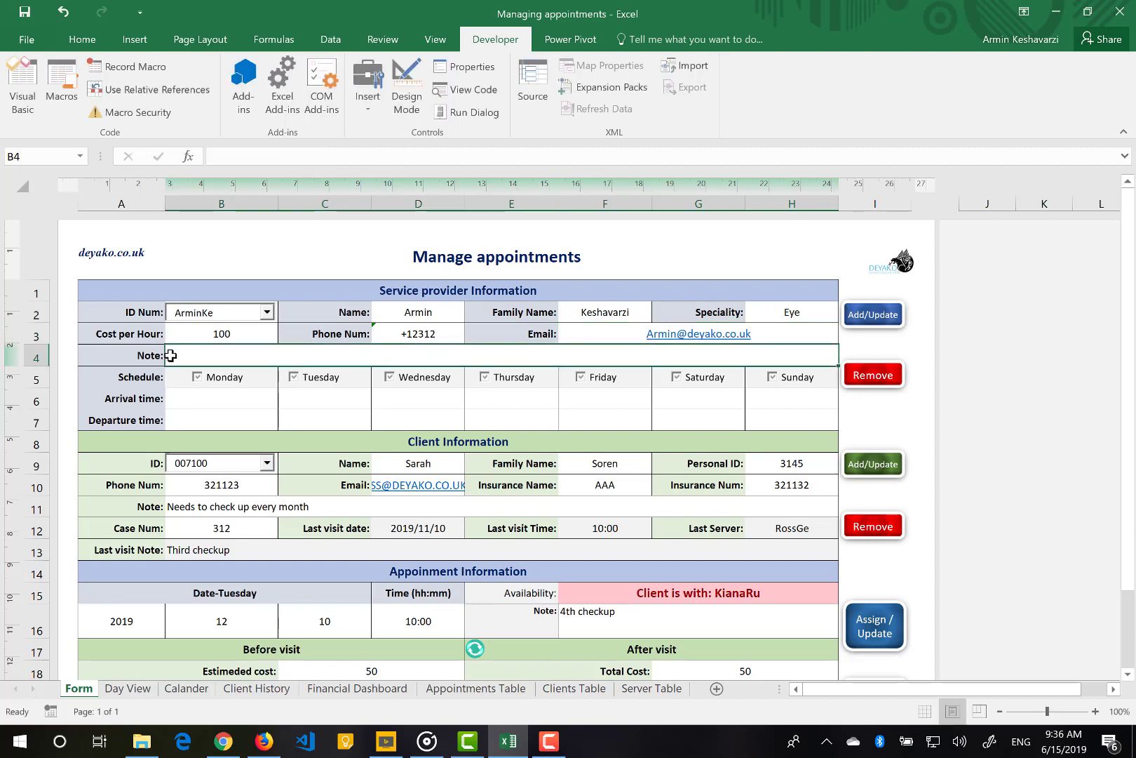
{"action": "type", "text": "He jus"}
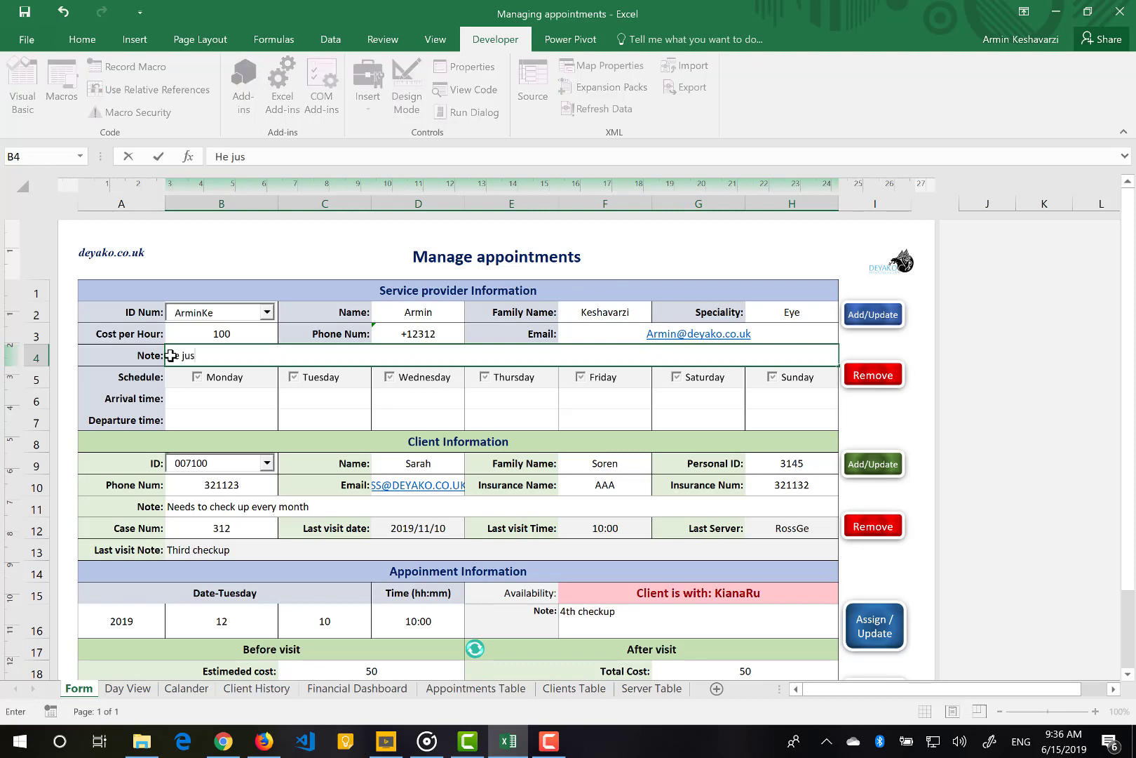
{"action": "type", "text": "t works in the "}
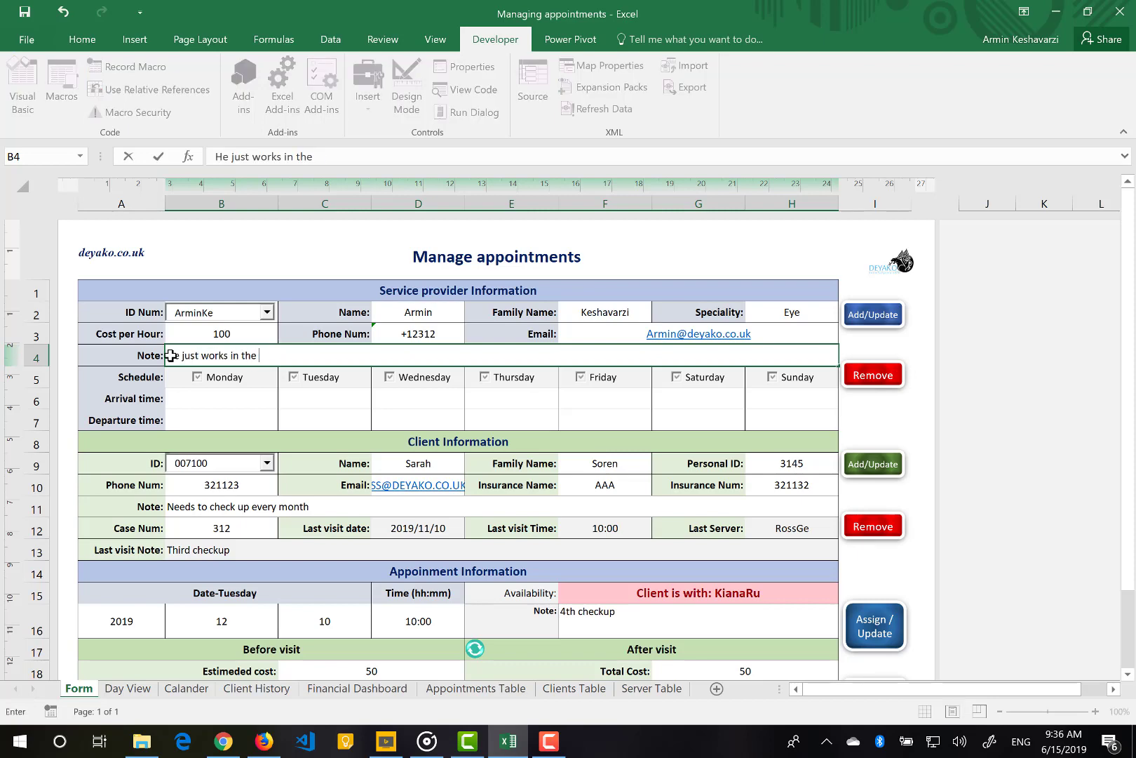
{"action": "type", "text": "morning"}
{"action": "key", "text": "Return"}
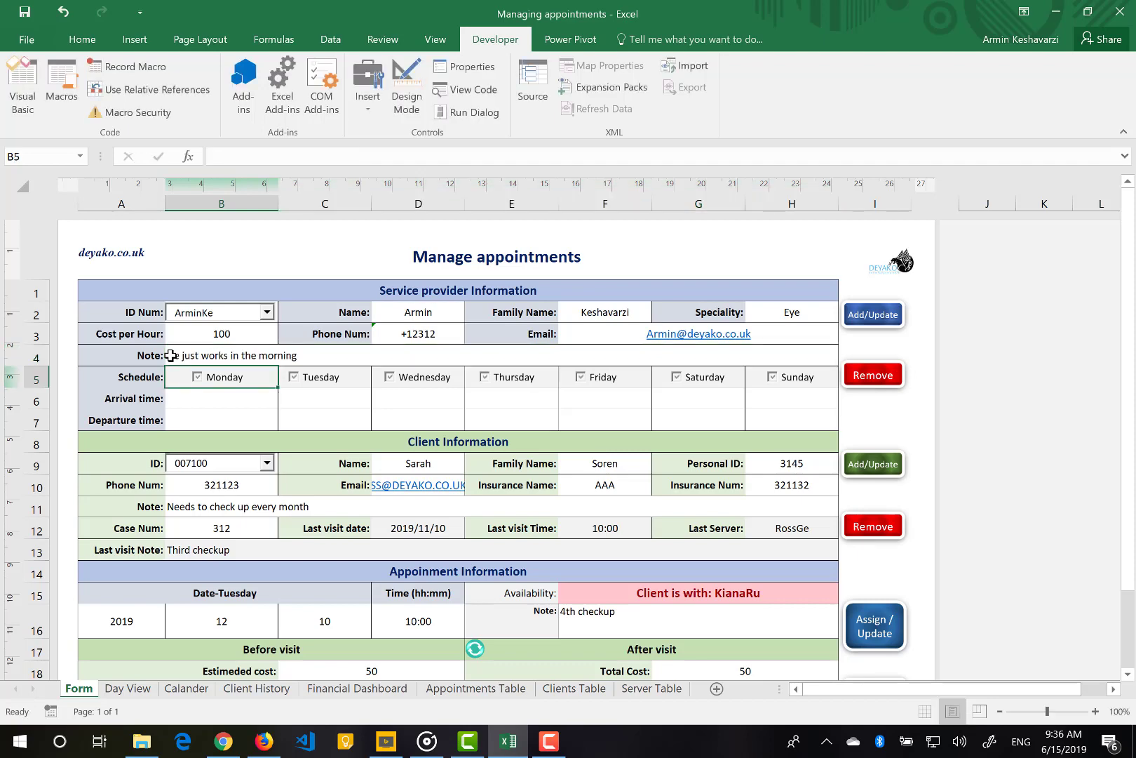
Tick Monday, Tuesday and Thursday as additional working days for the provider
{"action": "left_click", "coordinate": [202, 378]}
{"action": "left_click", "coordinate": [295, 379]}
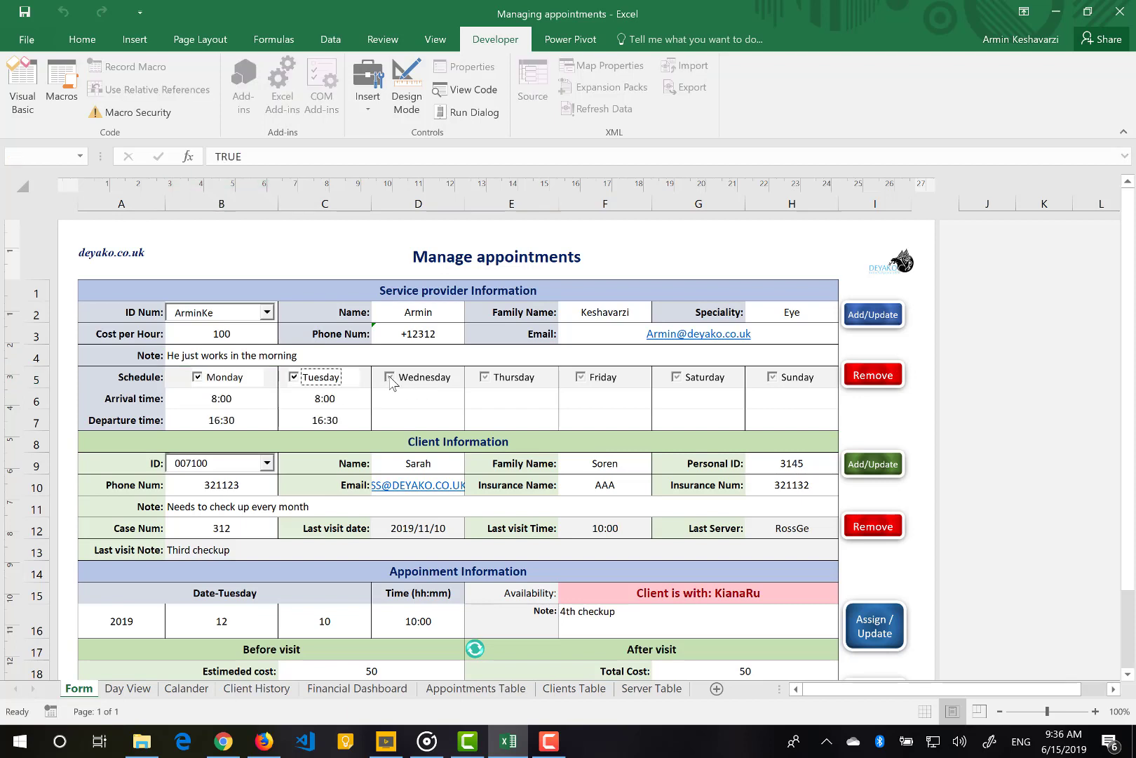
{"action": "left_click", "coordinate": [484, 380]}
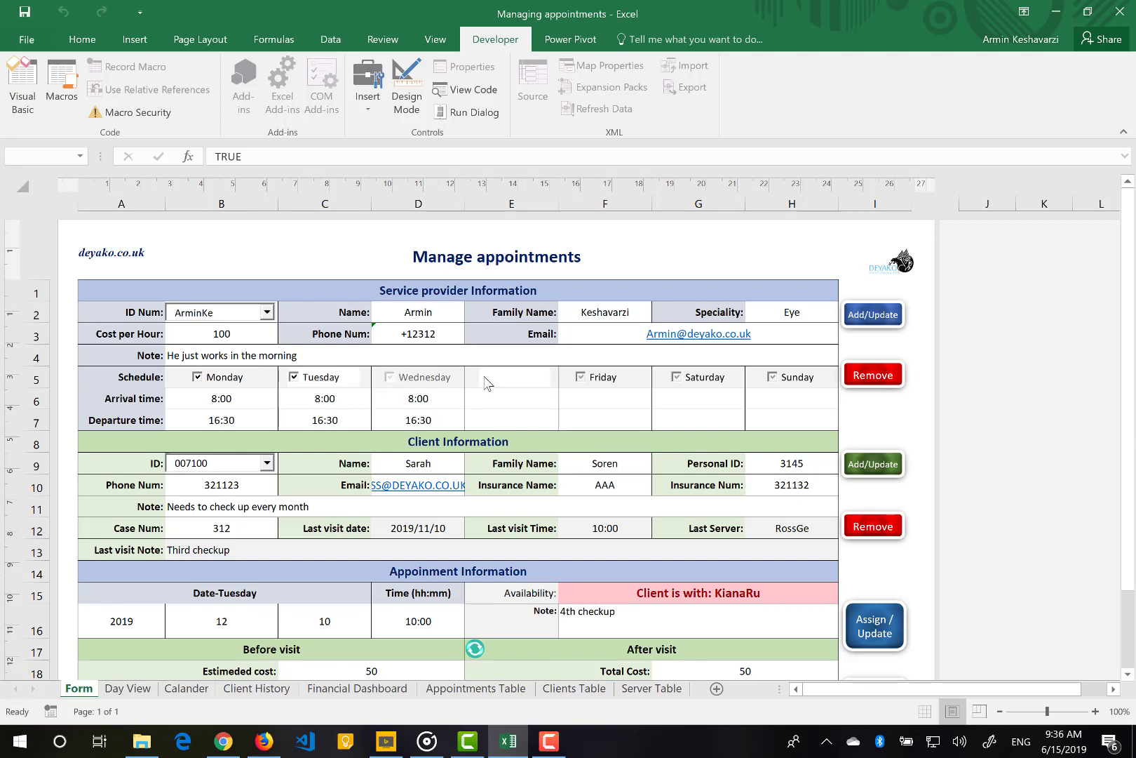
Change the Monday–Thursday departure times to 10:00
{"action": "left_click", "coordinate": [221, 419]}
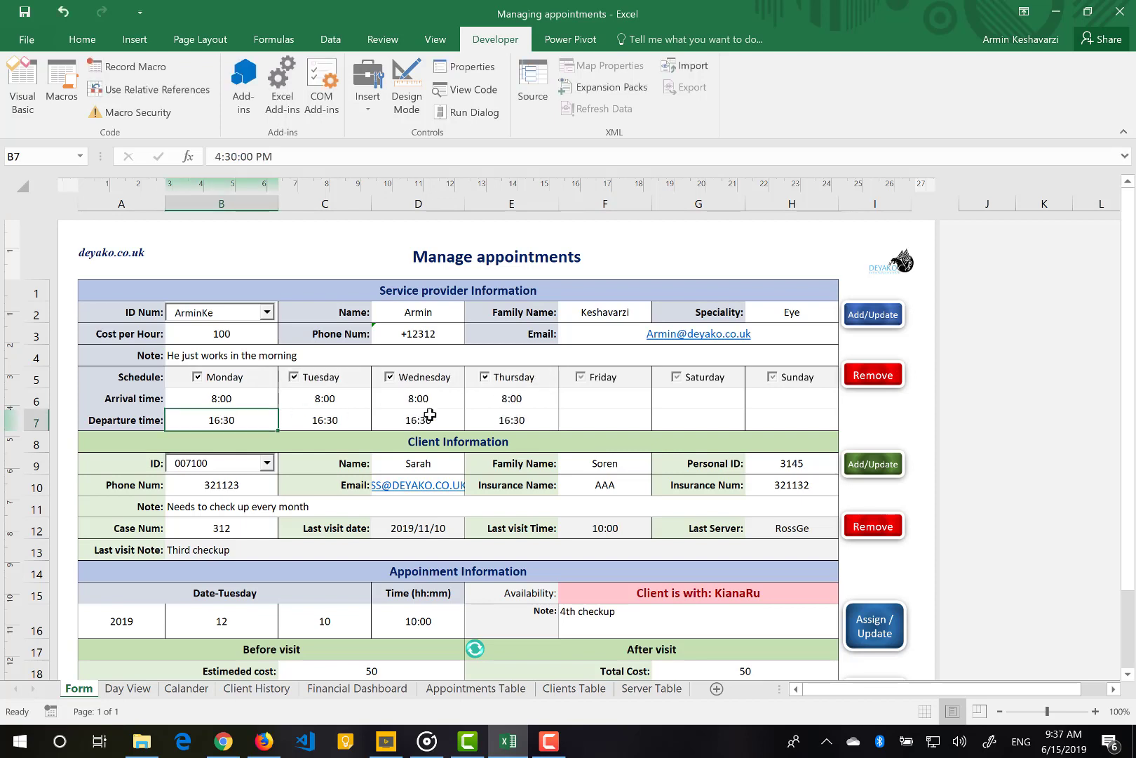
{"action": "type", "text": "10:00"}
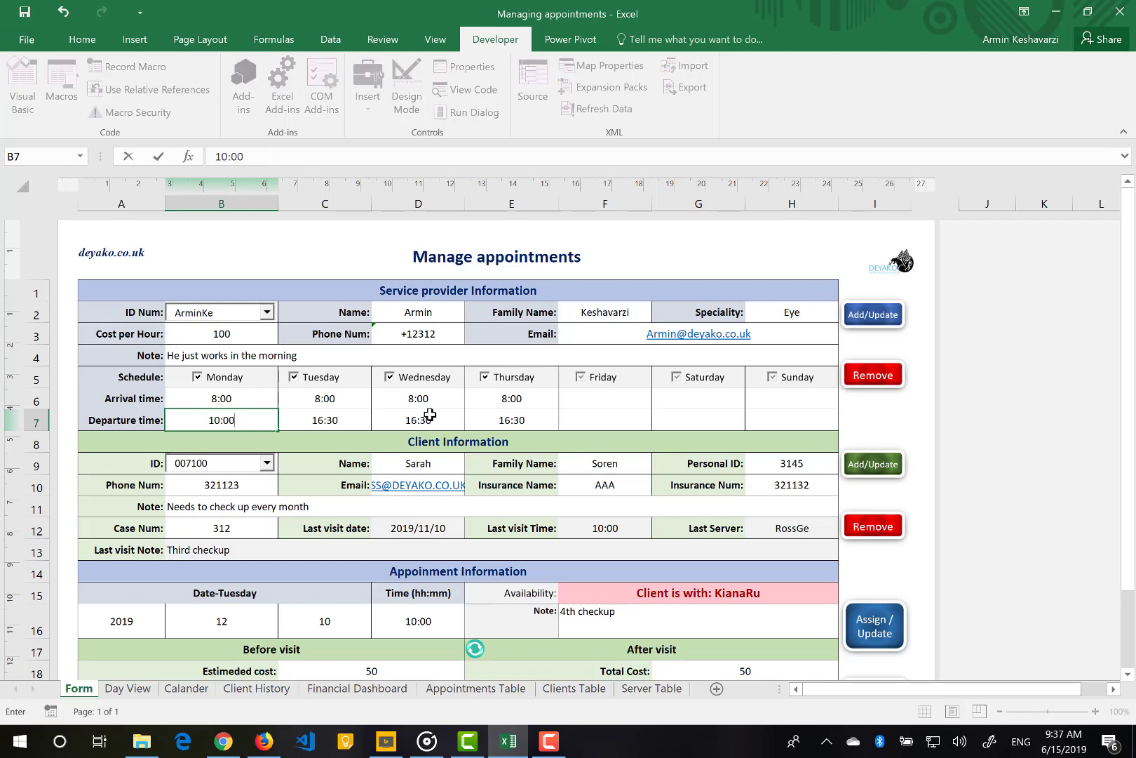
{"action": "key", "text": "Tab"}
{"action": "type", "text": "10:1"}
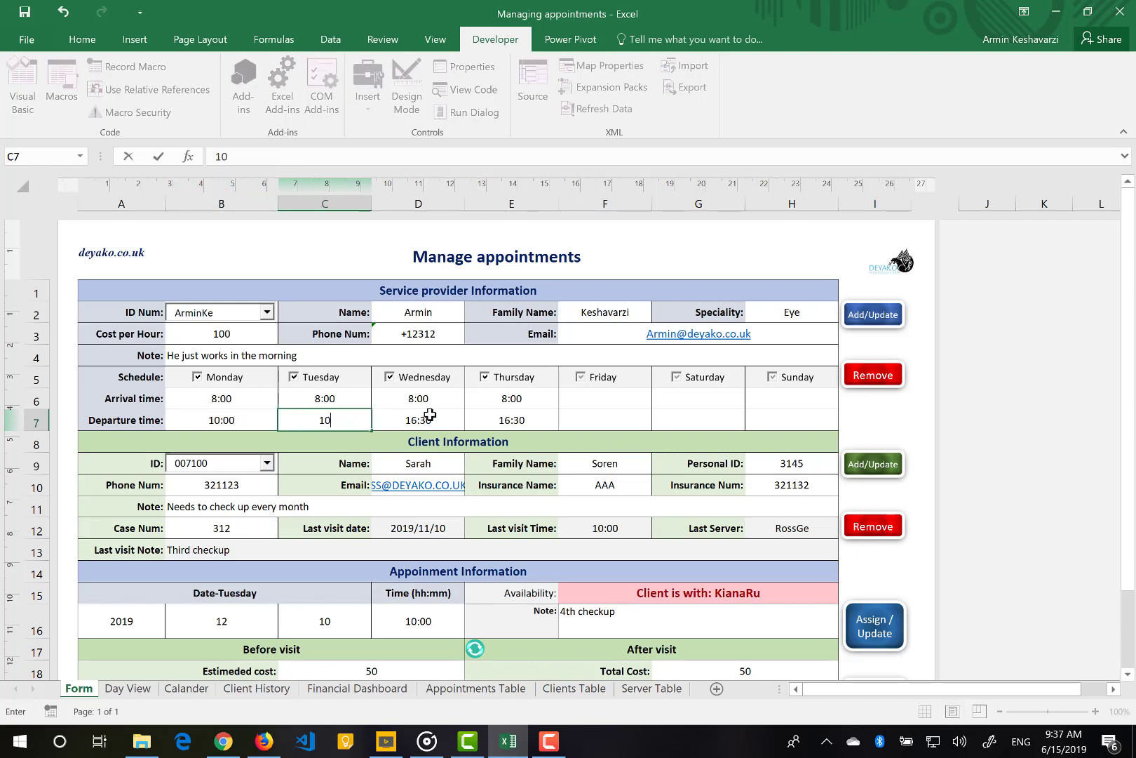
{"action": "key", "text": "BackSpace"}
{"action": "type", "text": "00"}
{"action": "key", "text": "Tab"}
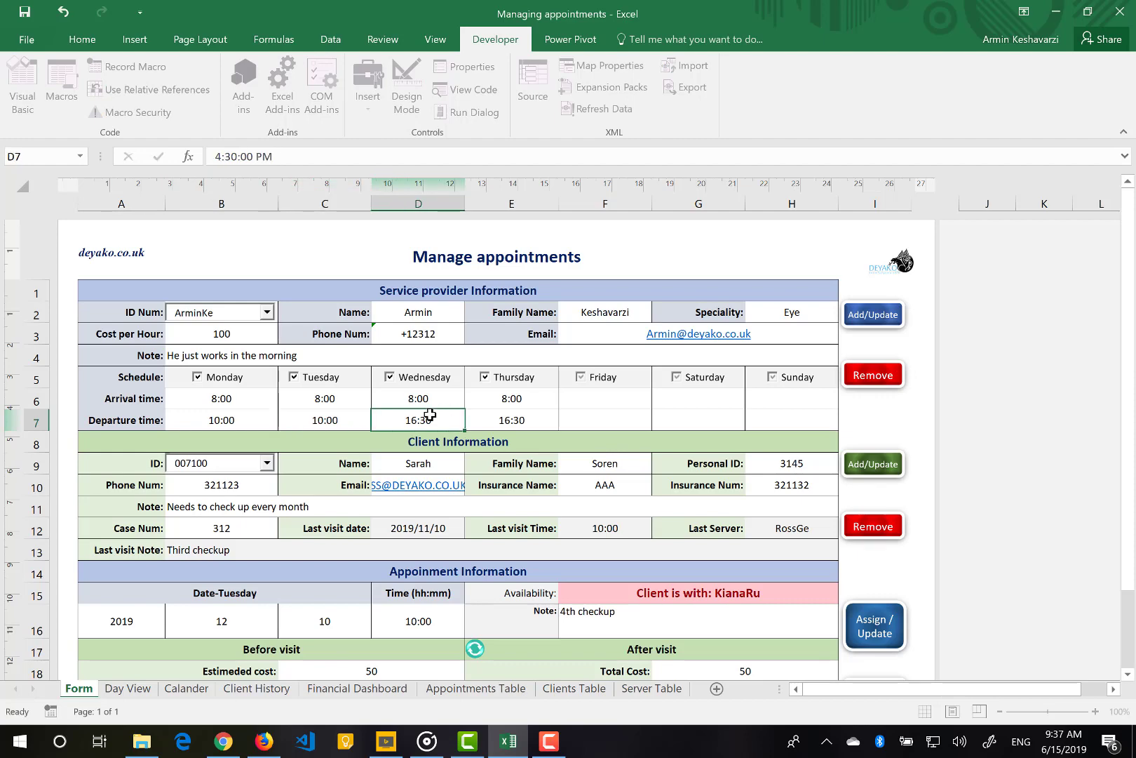
{"action": "type", "text": "10:00"}
{"action": "key", "text": "Tab"}
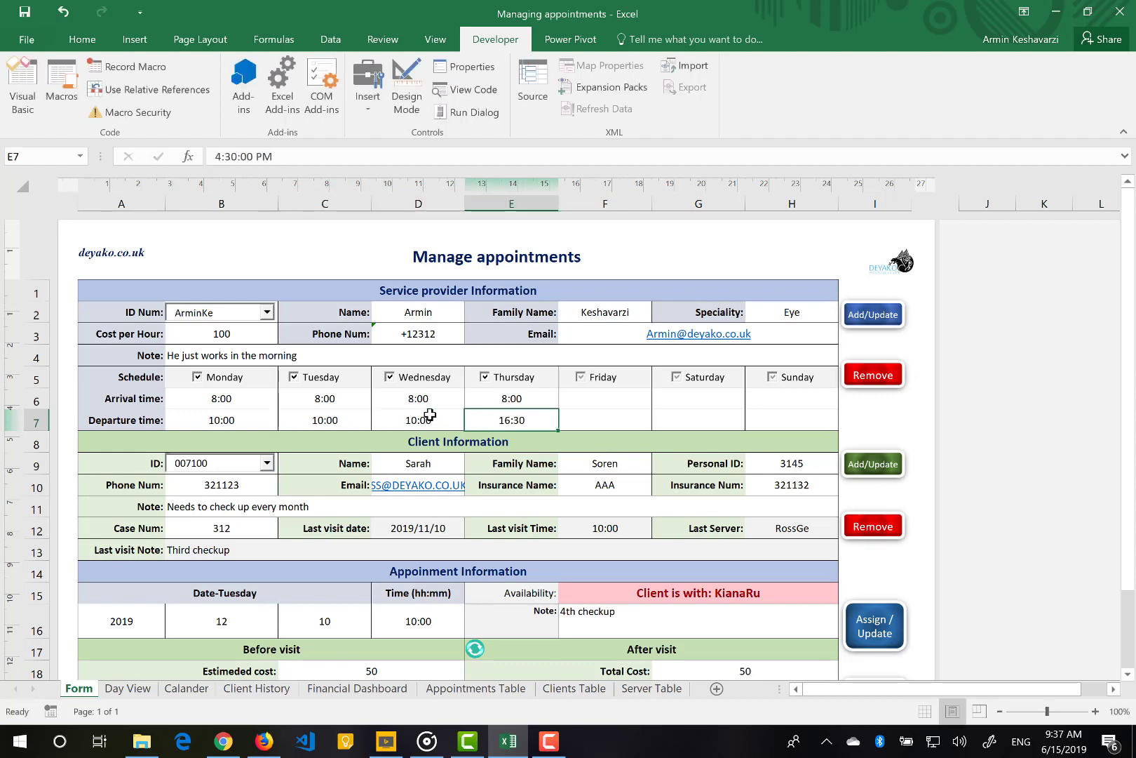
{"action": "type", "text": "10:00"}
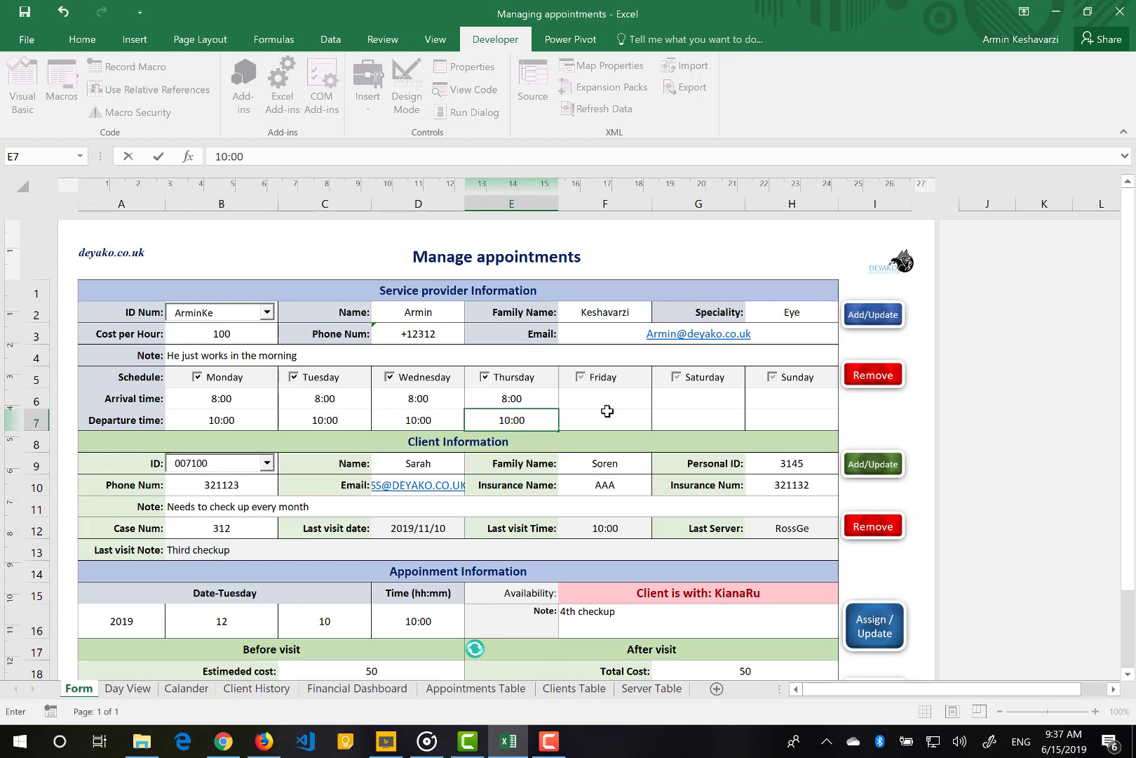
{"action": "left_click", "coordinate": [609, 414]}
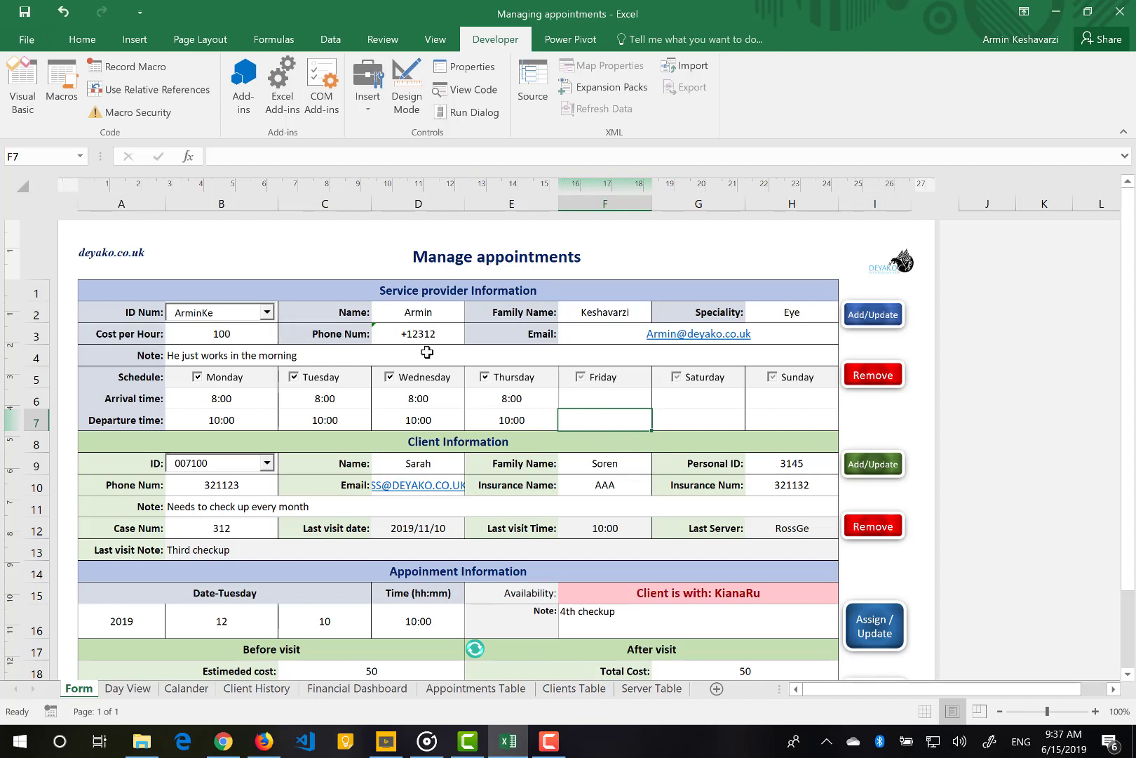
Save the new provider with Add/Update and verify its new row in Server Table
{"action": "left_click", "coordinate": [872, 325]}
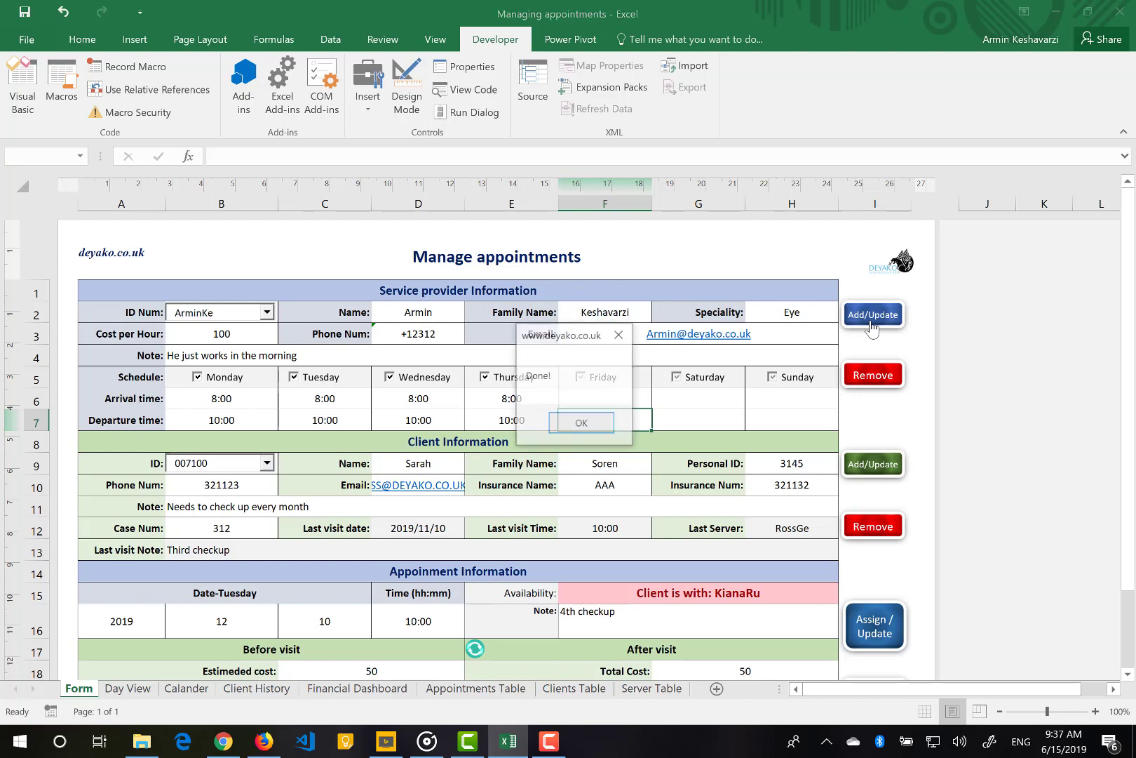
{"action": "left_click", "coordinate": [563, 429]}
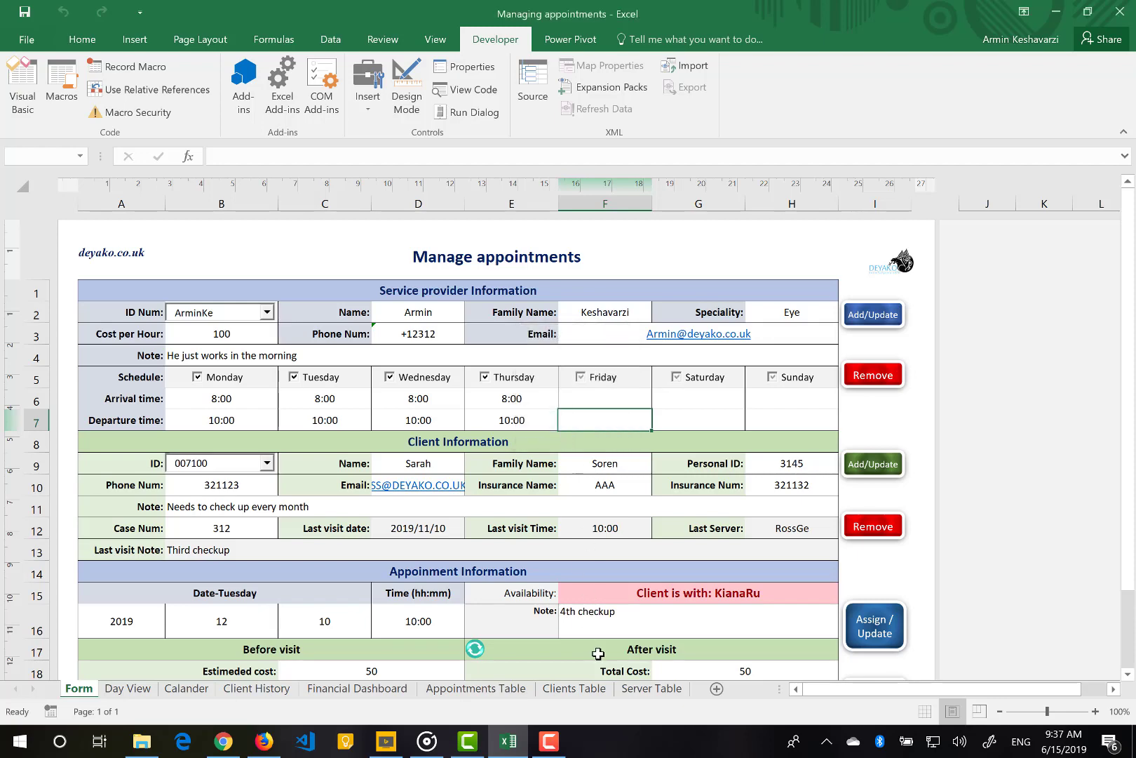
{"action": "left_click", "coordinate": [651, 689]}
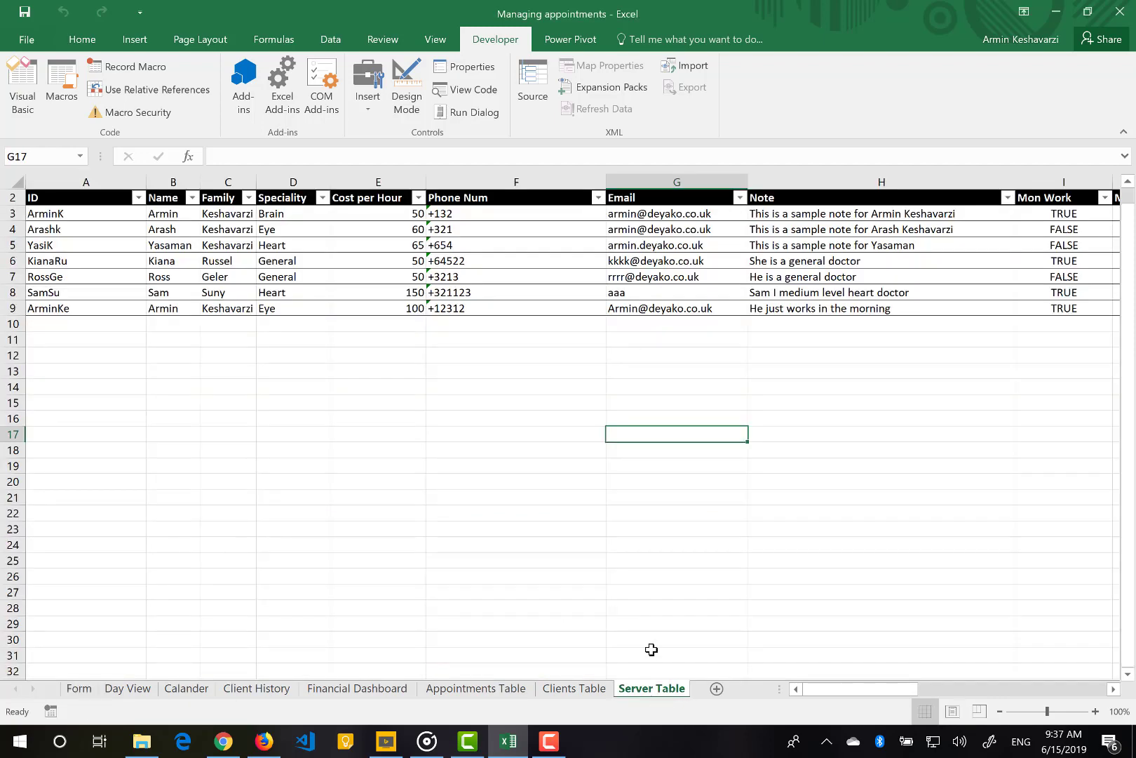
{"action": "left_click", "coordinate": [23, 309]}
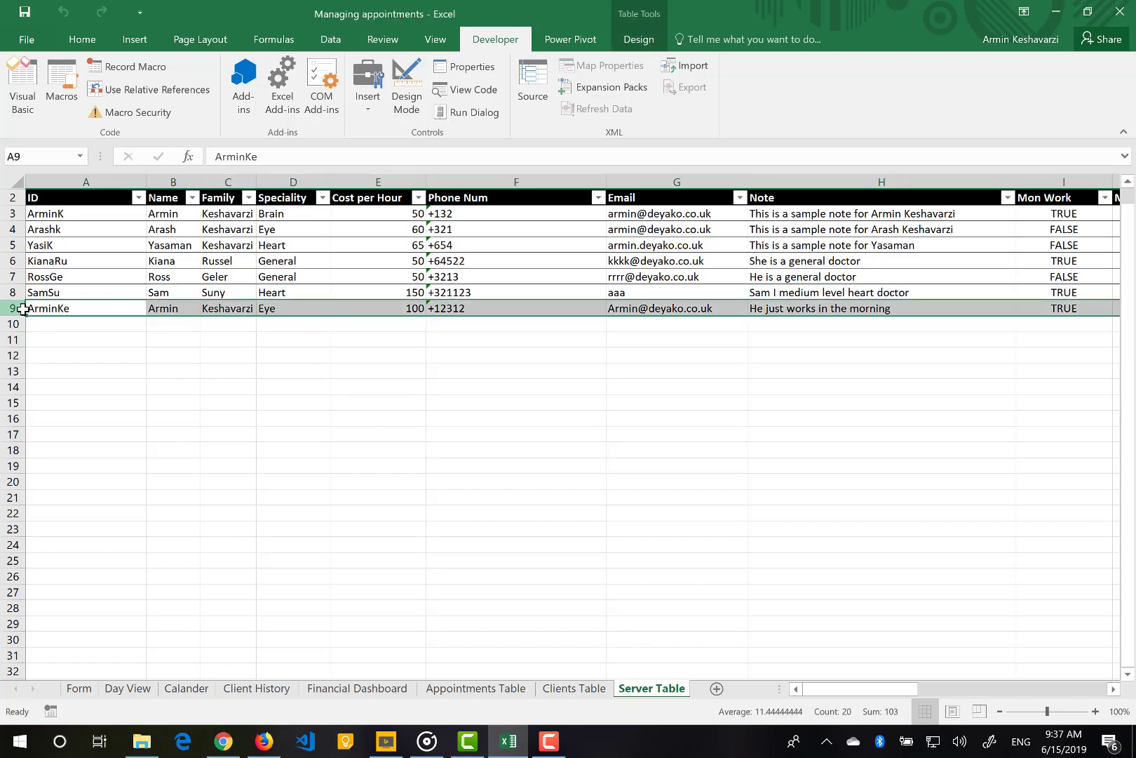
{"action": "left_click", "coordinate": [86, 695]}
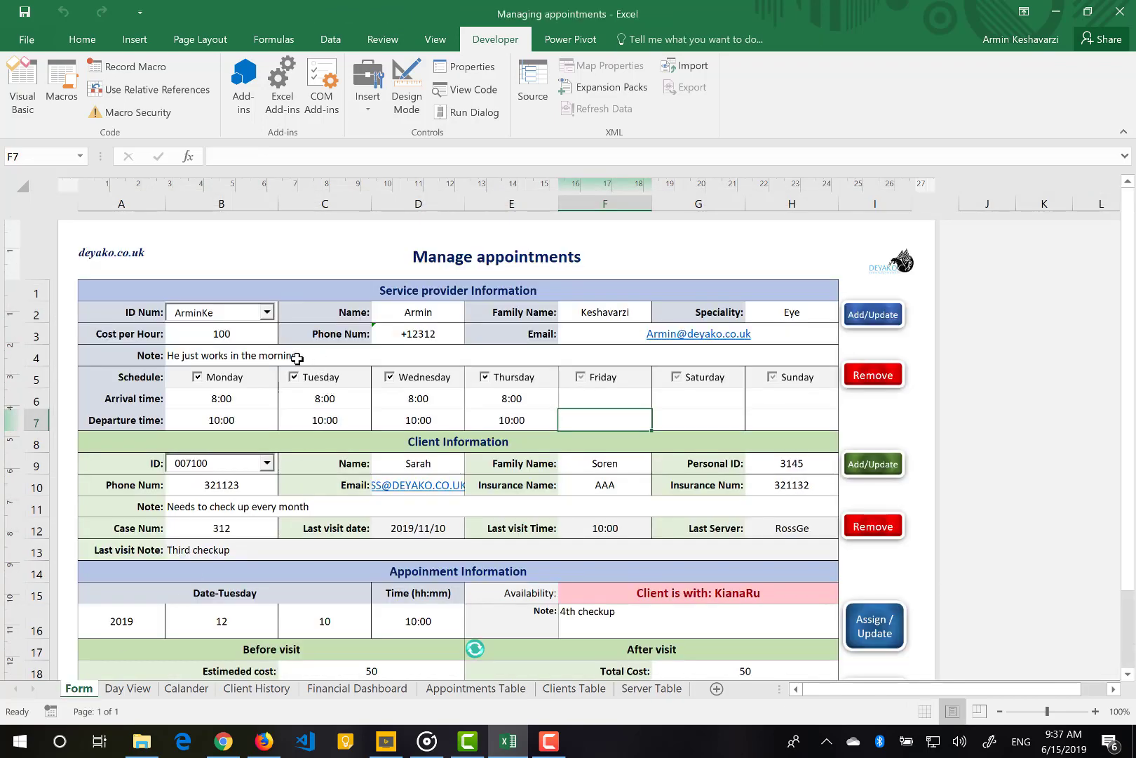
Load another existing provider, add 'ffff' to its note, and save the update
{"action": "left_click", "coordinate": [267, 312]}
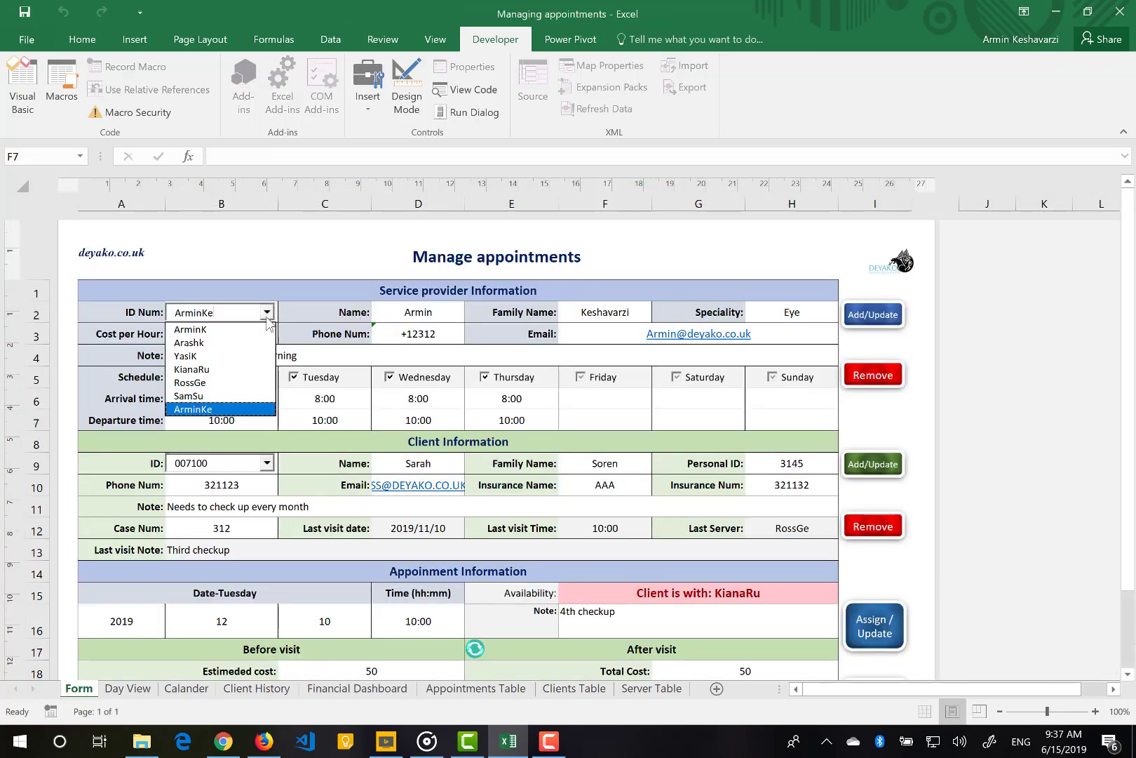
{"action": "left_click", "coordinate": [224, 356]}
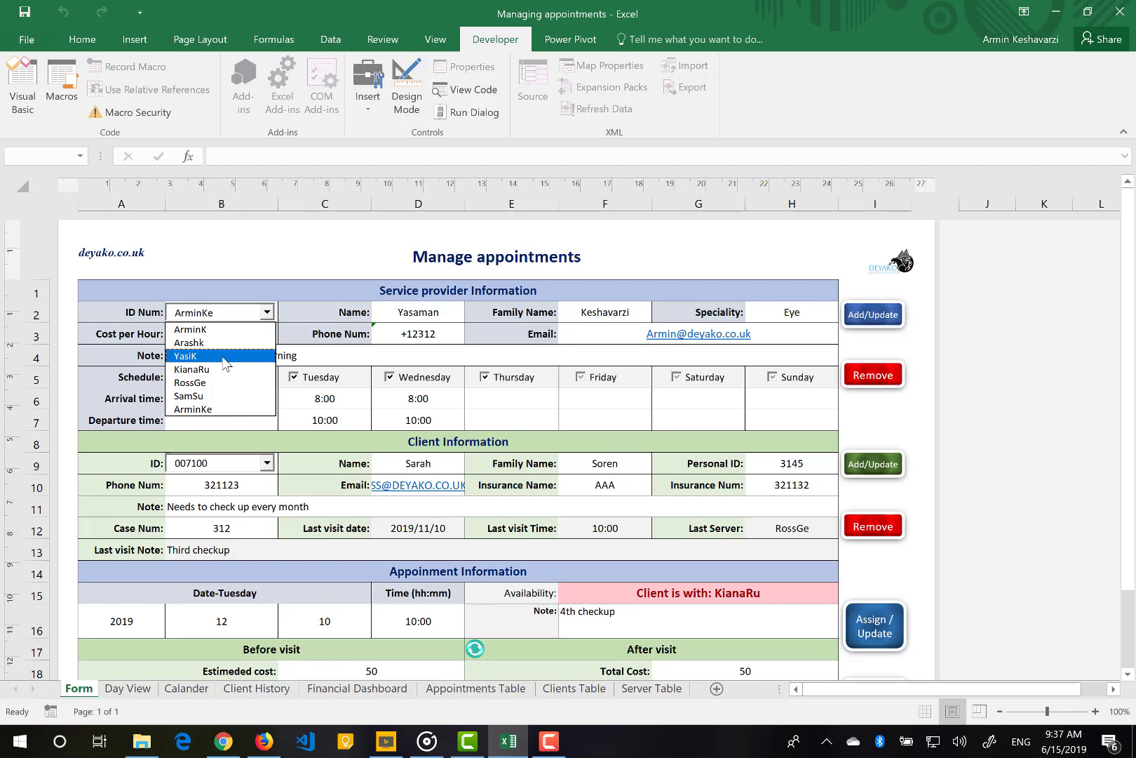
{"action": "left_click", "coordinate": [355, 353]}
{"action": "double_click", "coordinate": [343, 355]}
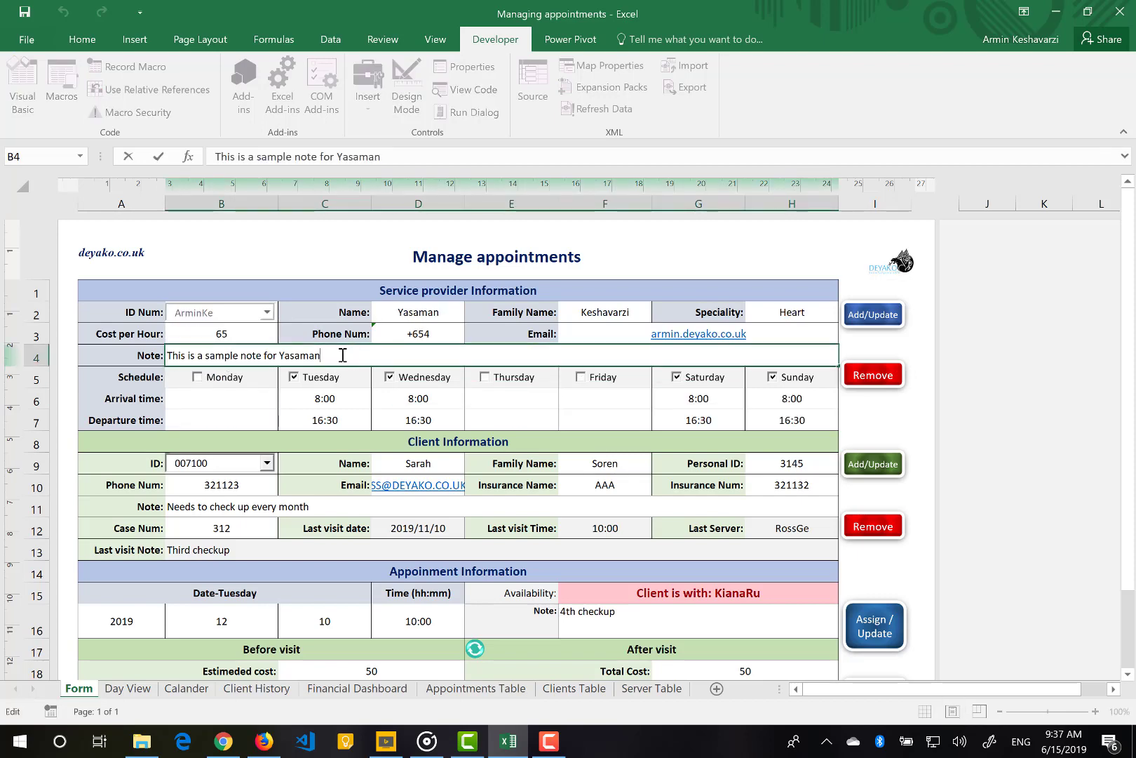
{"action": "type", "text": "ffff"}
{"action": "key", "text": "Return"}
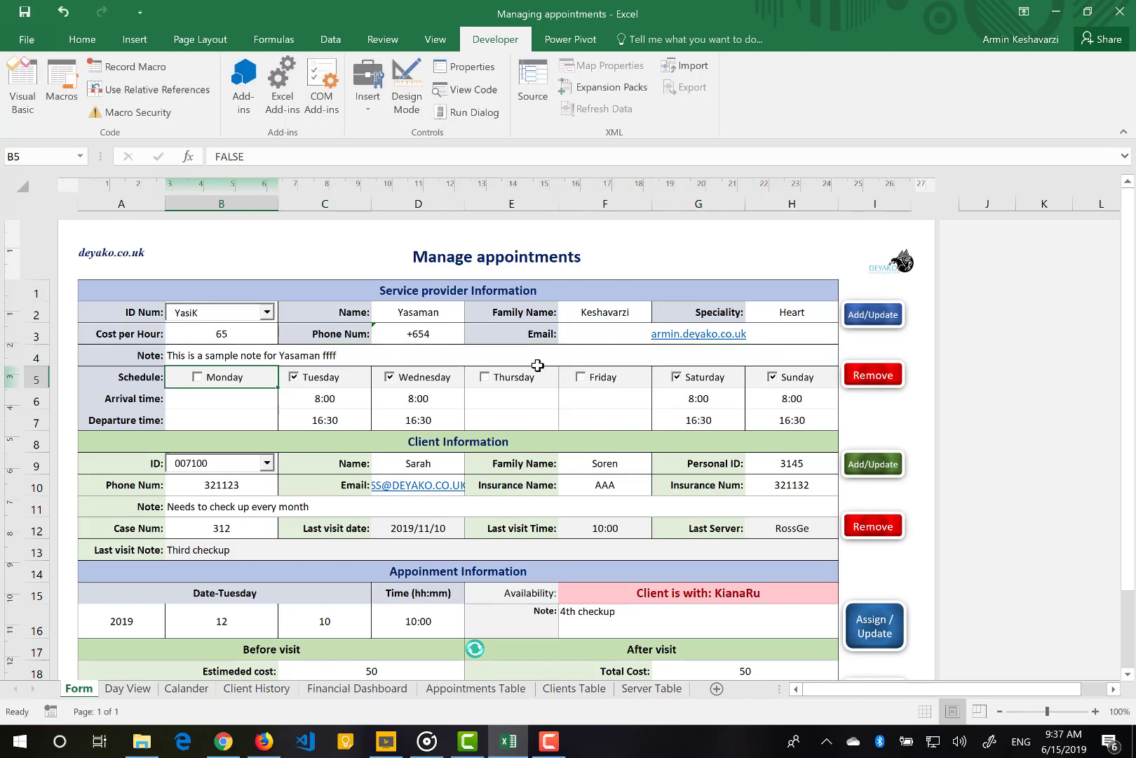
{"action": "left_click", "coordinate": [873, 315]}
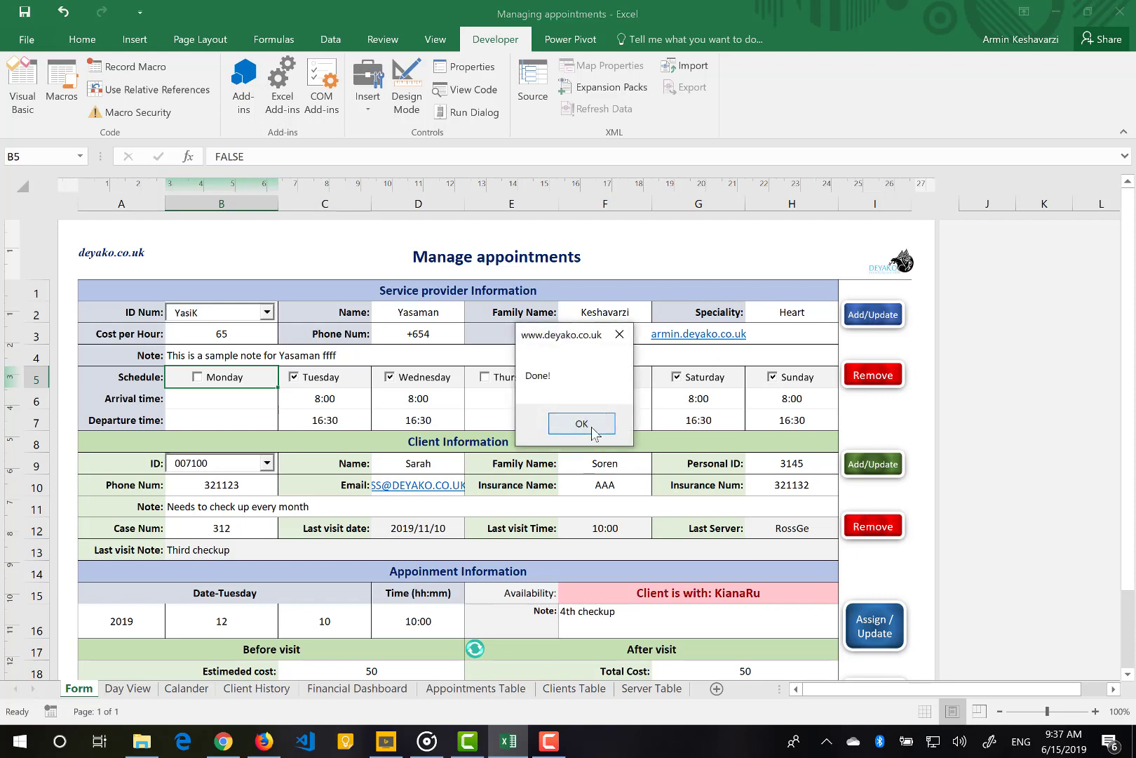
{"action": "left_click", "coordinate": [582, 424]}
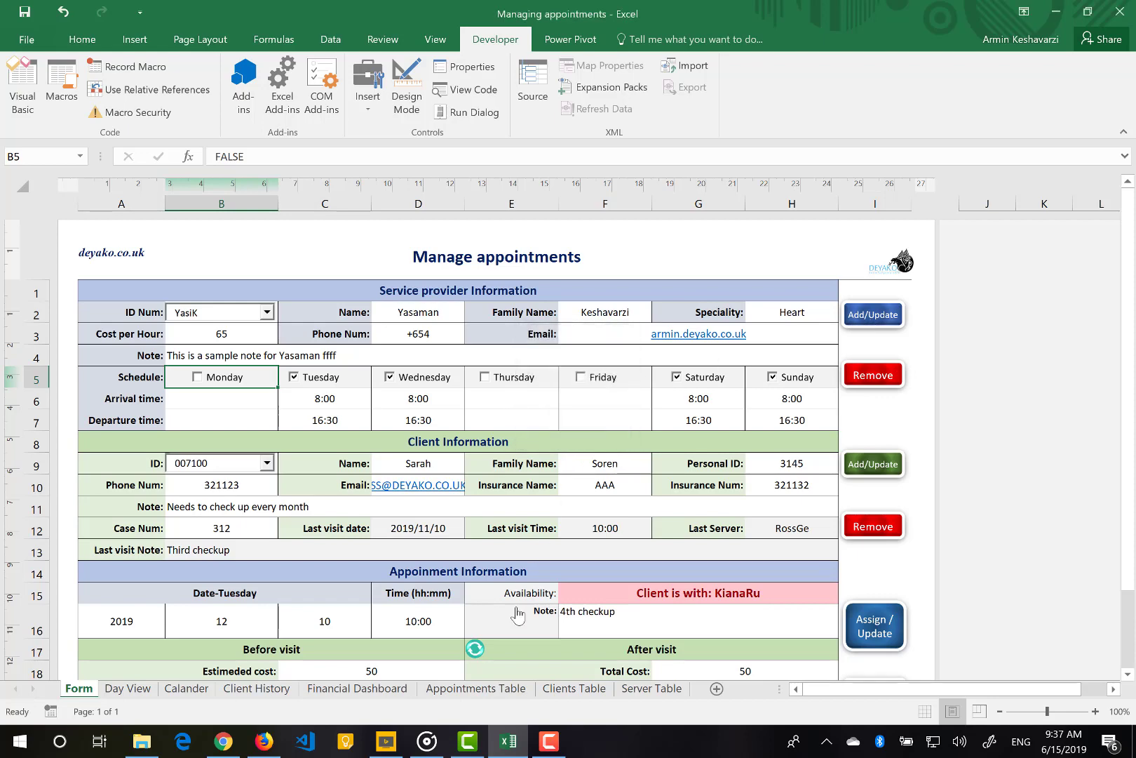
Check the provider's updated note in Server Table, then return to the Form sheet
{"action": "left_click", "coordinate": [640, 690]}
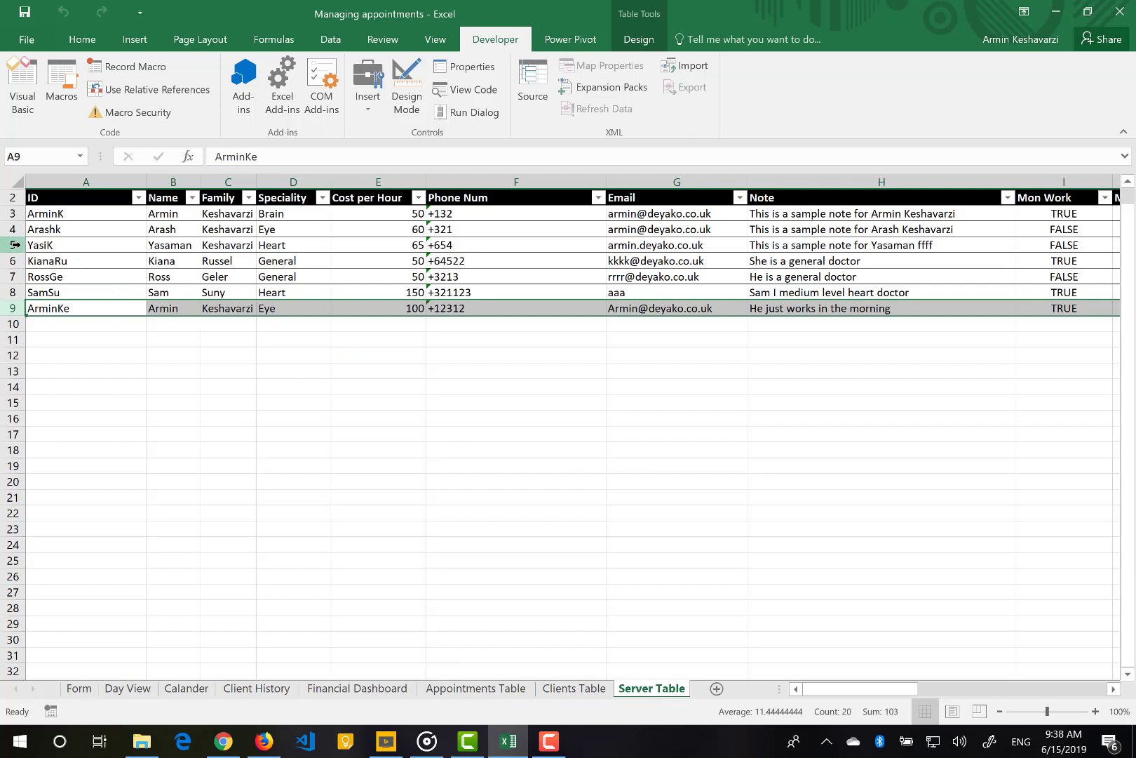
{"action": "left_click", "coordinate": [802, 245]}
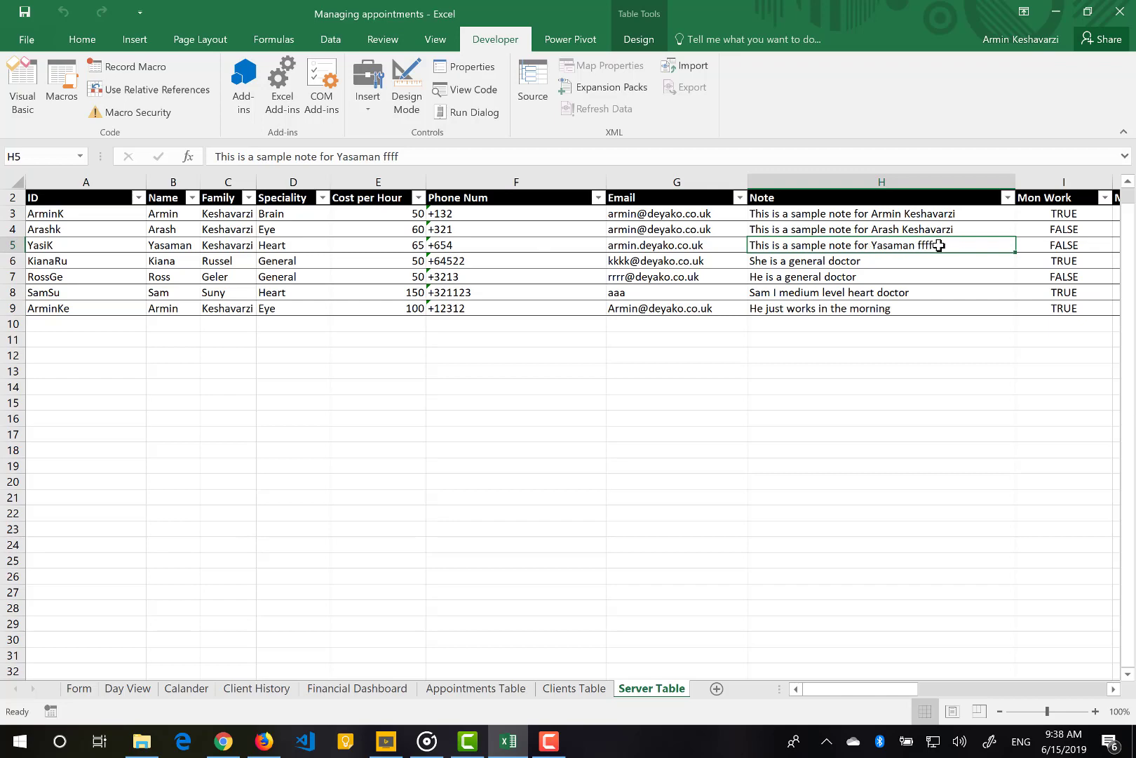
{"action": "left_click", "coordinate": [78, 692]}
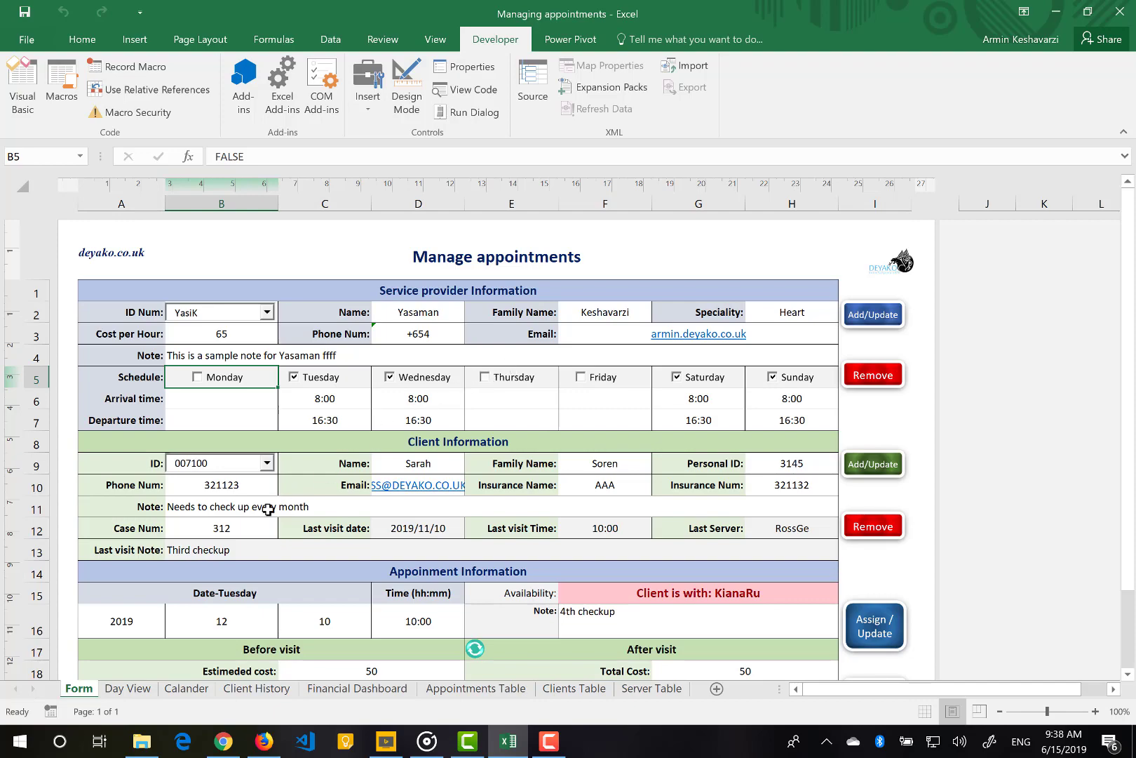
Load the newly added Eye provider into the form from the provider ID list
{"action": "scroll", "coordinate": [268, 510], "scroll_direction": "down", "scroll_amount": 1}
{"action": "scroll", "coordinate": [267, 462], "scroll_direction": "up", "scroll_amount": 2}
{"action": "left_click", "coordinate": [268, 315]}
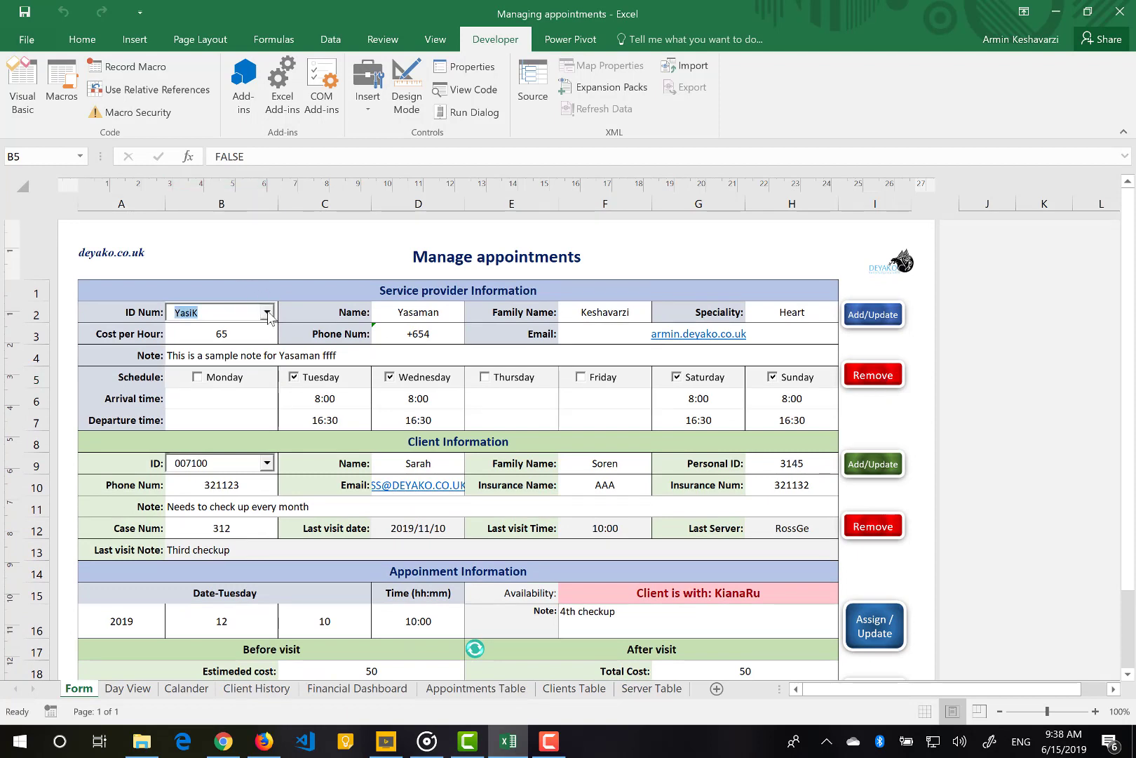
{"action": "left_click", "coordinate": [268, 314]}
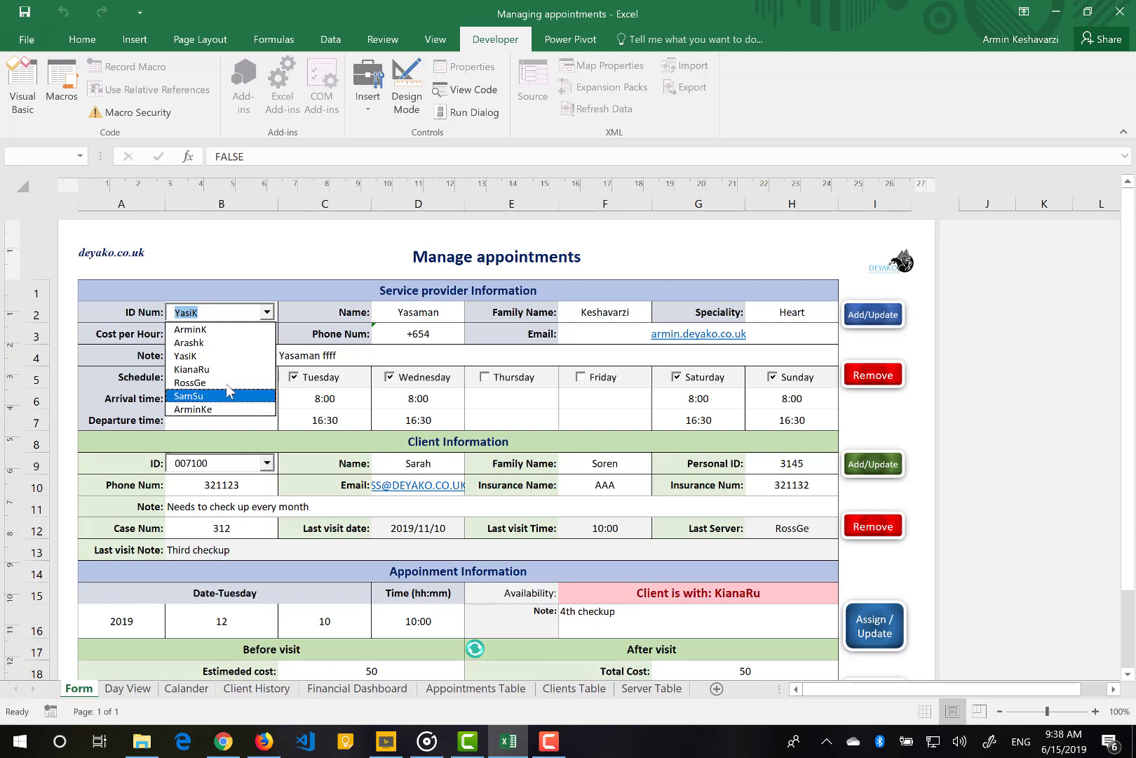
{"action": "left_click", "coordinate": [226, 331]}
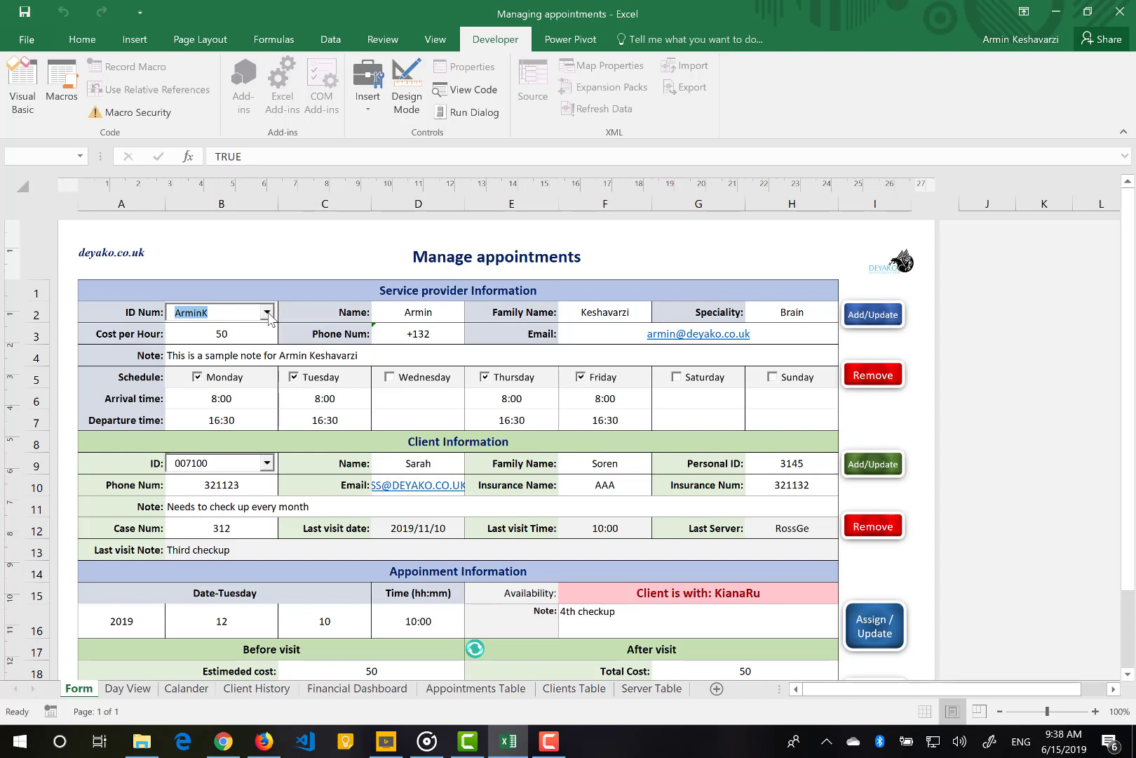
{"action": "left_click", "coordinate": [268, 313]}
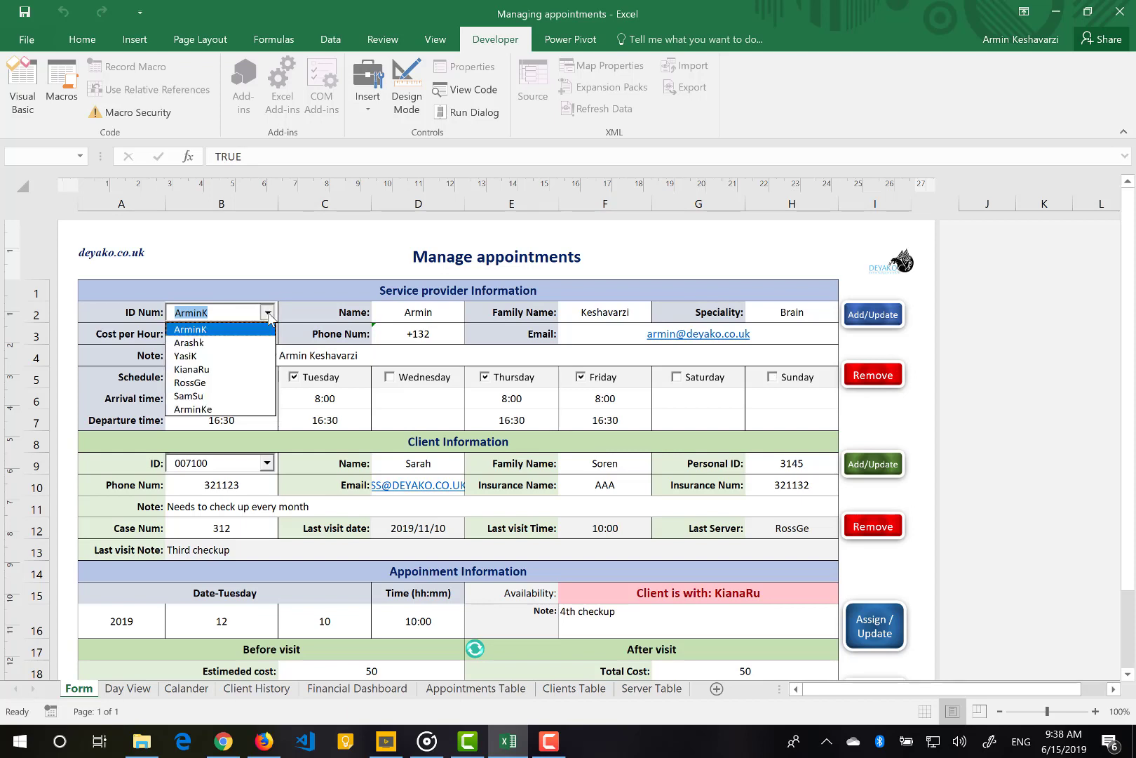
{"action": "left_click", "coordinate": [214, 410]}
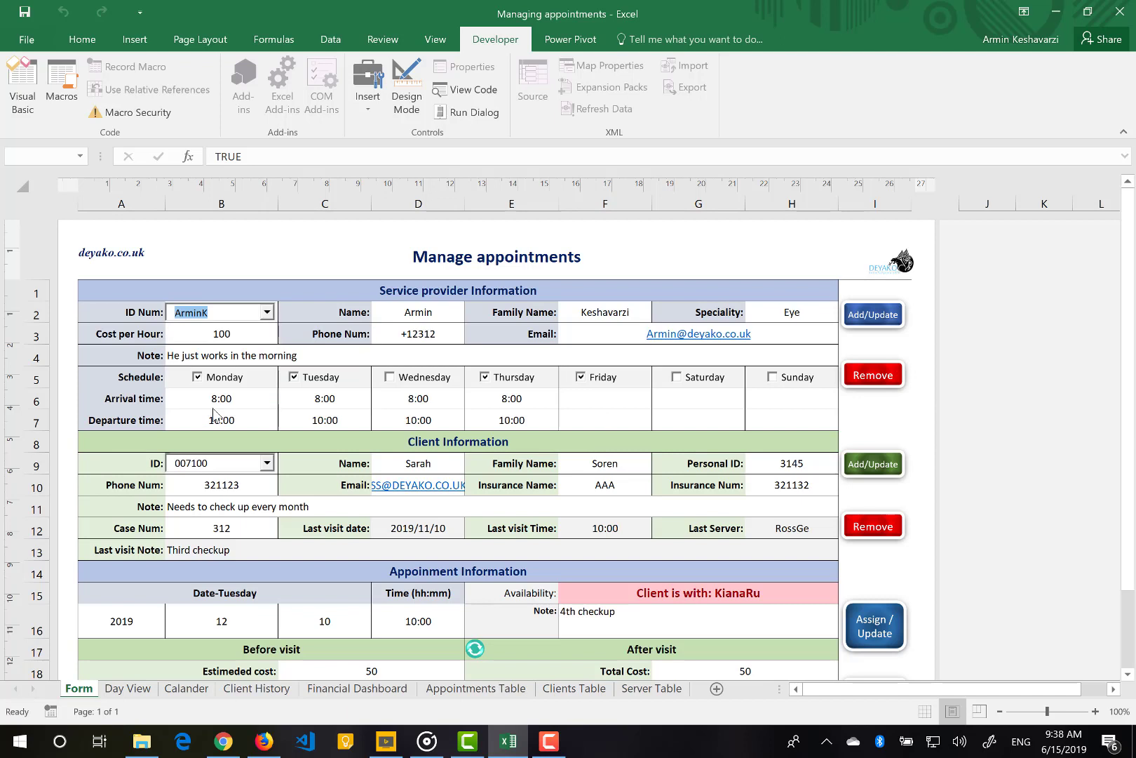
Remove that provider record, confirm the deletion, and view the Server Table
{"action": "left_click", "coordinate": [883, 381]}
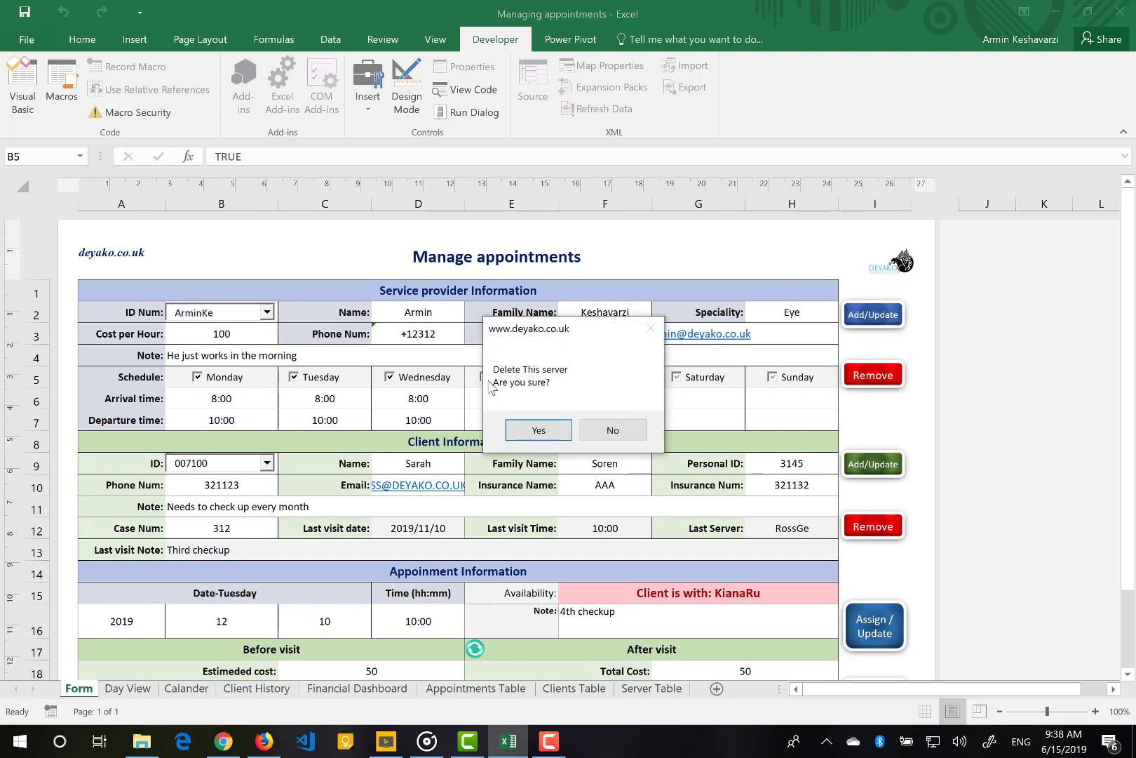
{"action": "left_click", "coordinate": [558, 431]}
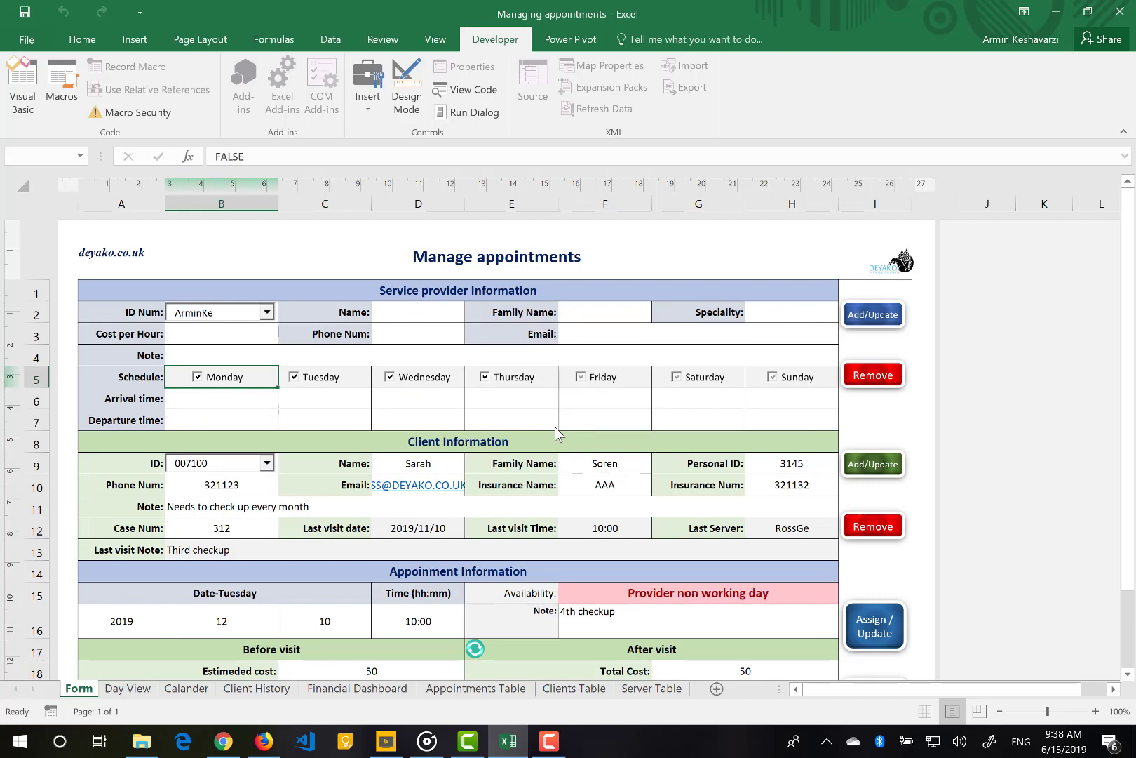
{"action": "left_click", "coordinate": [600, 427]}
{"action": "left_click", "coordinate": [644, 690]}
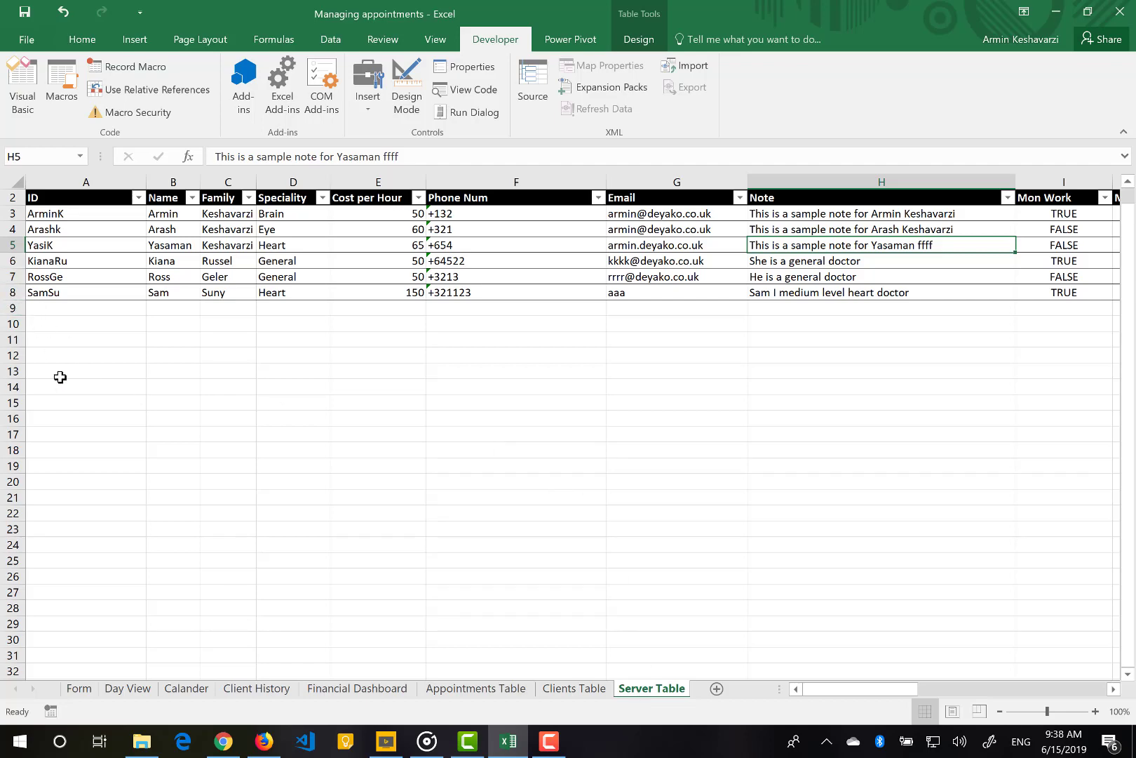
On Form, autocomplete the Brain provider's ID and confirm the deleted ID is no longer listed
{"action": "left_click", "coordinate": [80, 693]}
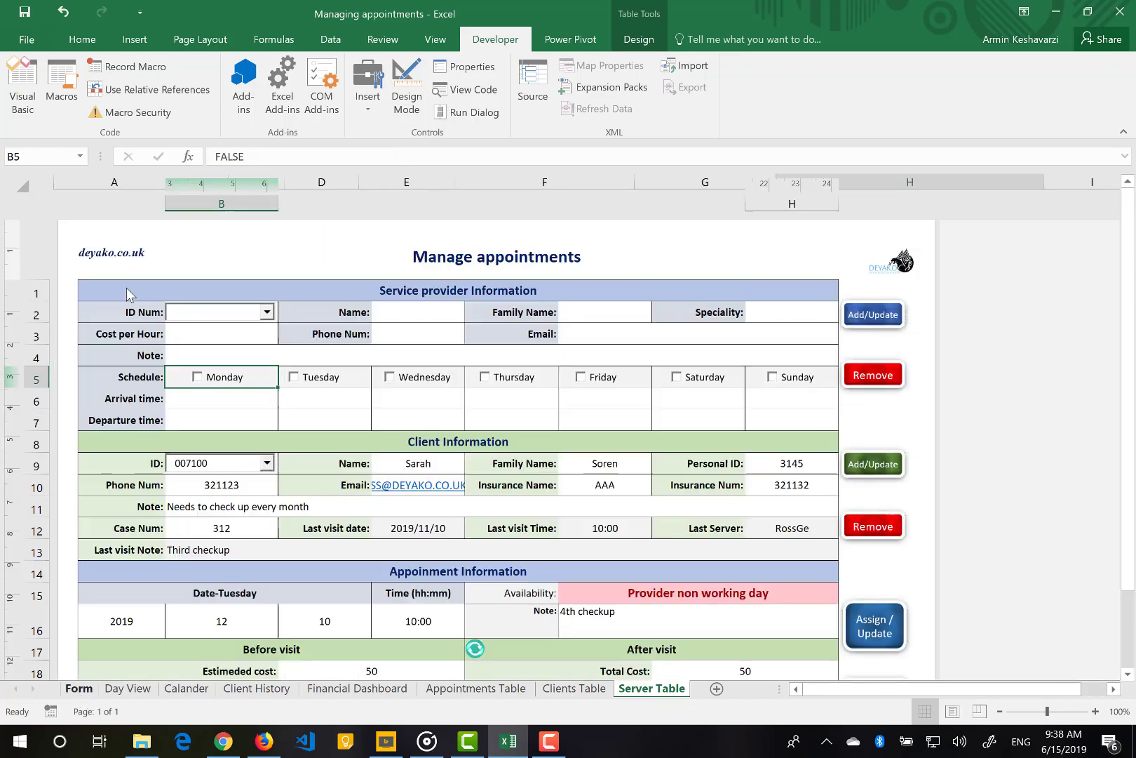
{"action": "left_click", "coordinate": [226, 317]}
{"action": "type", "text": "ArminK"}
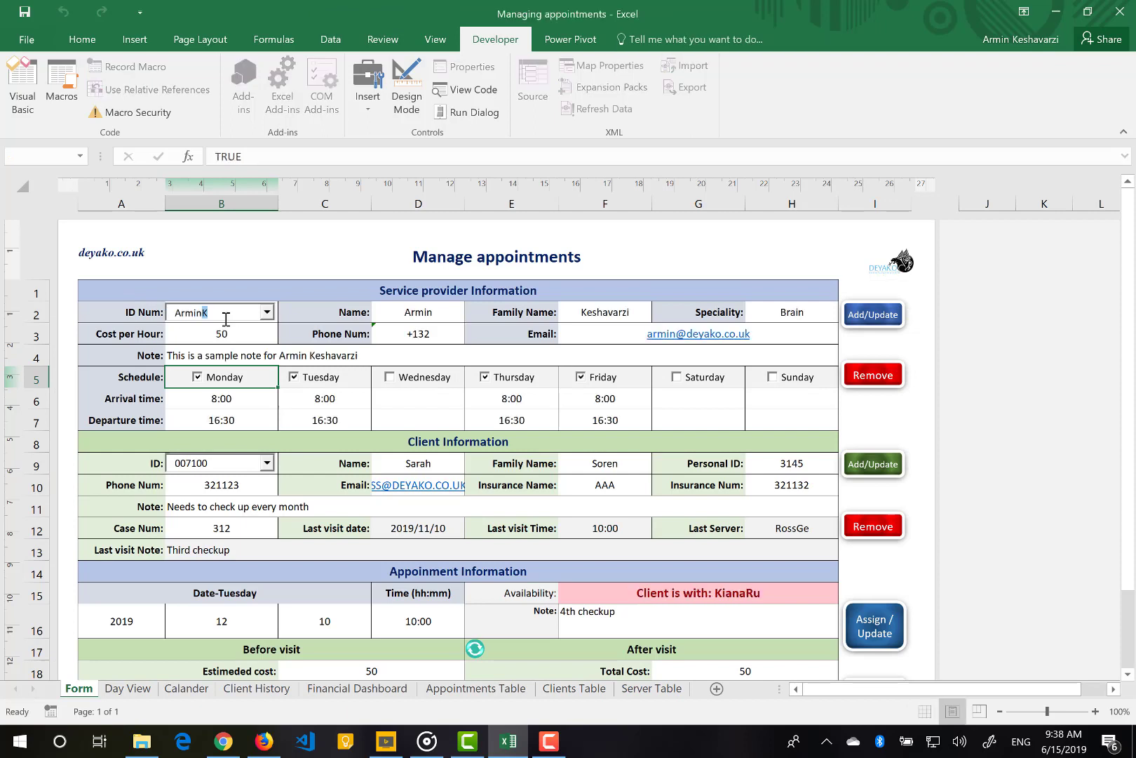
{"action": "left_click", "coordinate": [228, 330]}
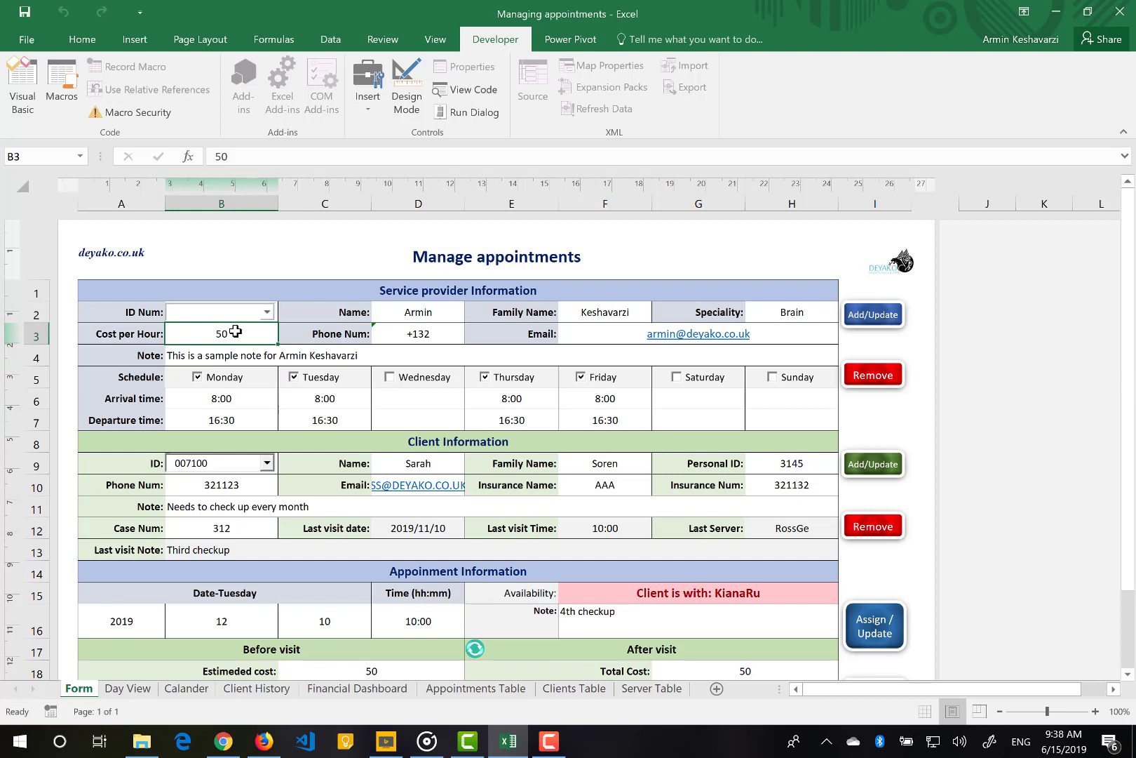
{"action": "left_click", "coordinate": [267, 313]}
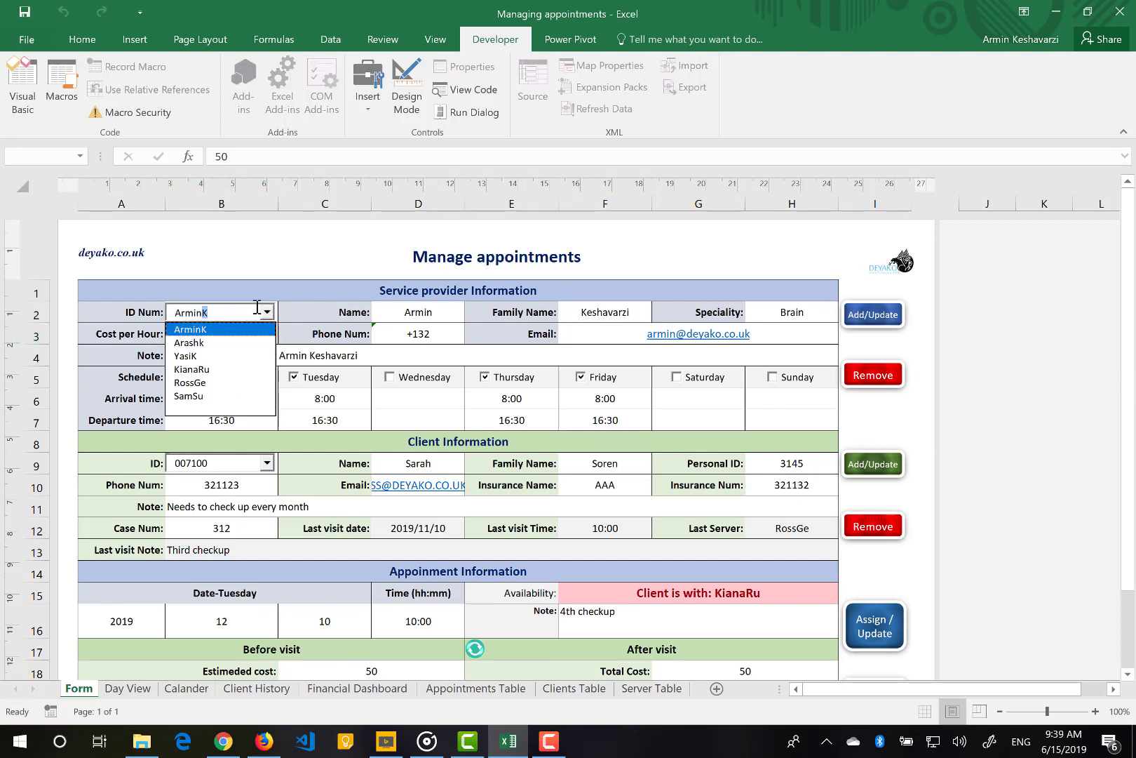
{"action": "left_click", "coordinate": [305, 312]}
{"action": "left_click", "coordinate": [305, 308]}
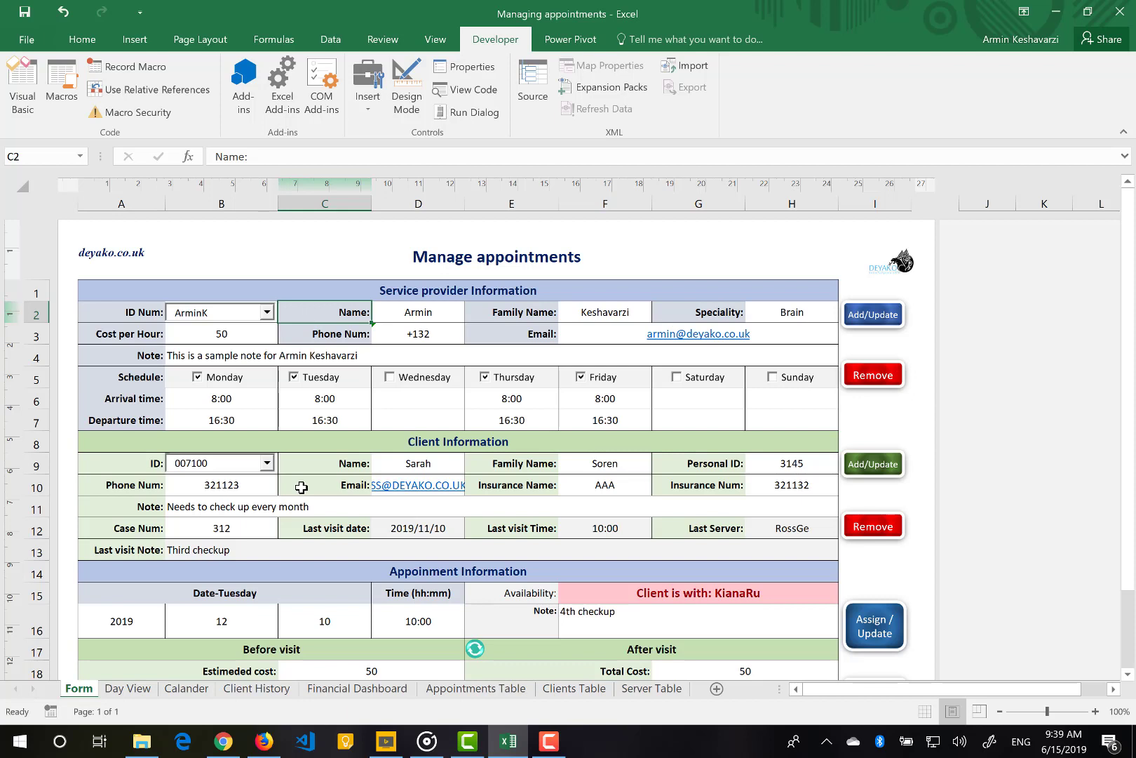
Review two existing clients by ID, then begin a new client ID with blank fields
{"action": "left_click", "coordinate": [214, 464]}
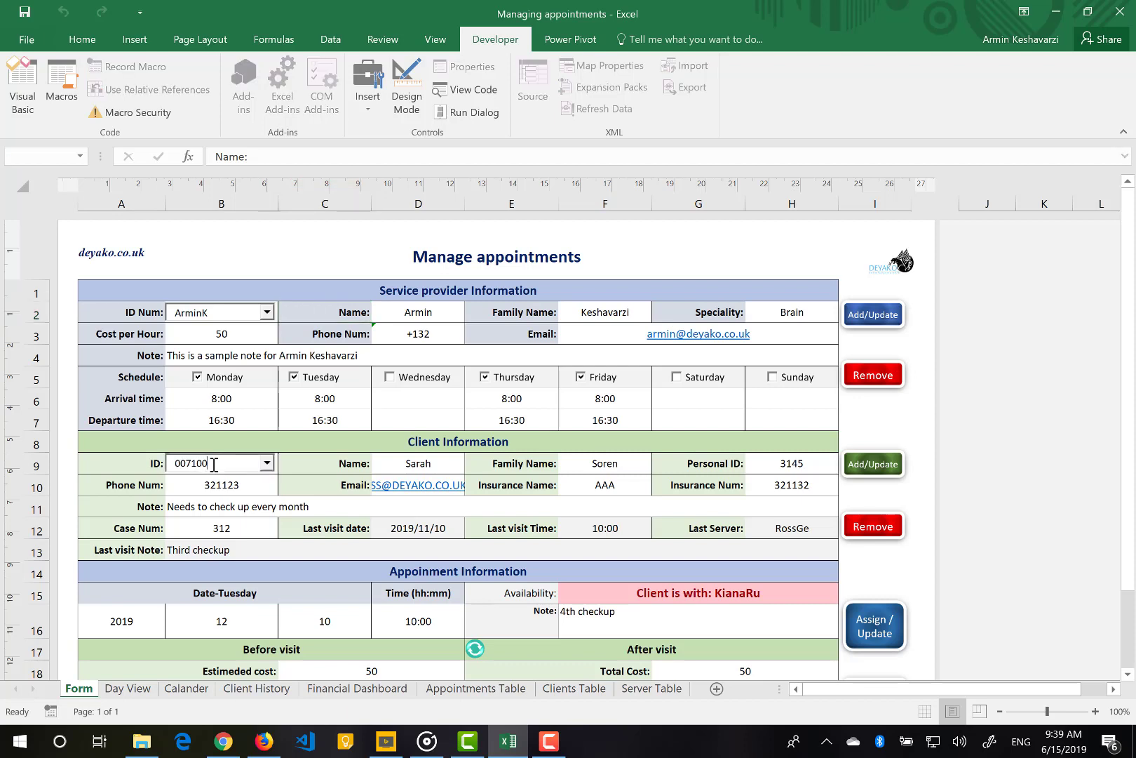
{"action": "double_click", "coordinate": [200, 462]}
{"action": "type", "text": "007"}
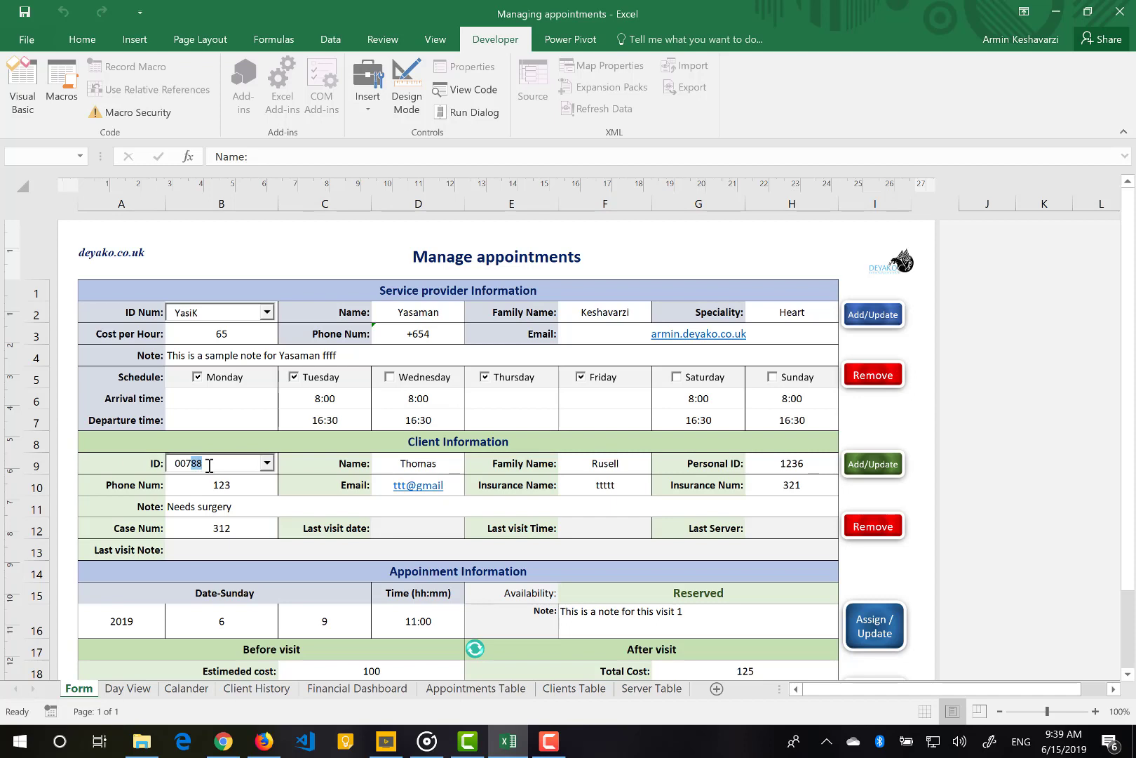
{"action": "left_click", "coordinate": [267, 465]}
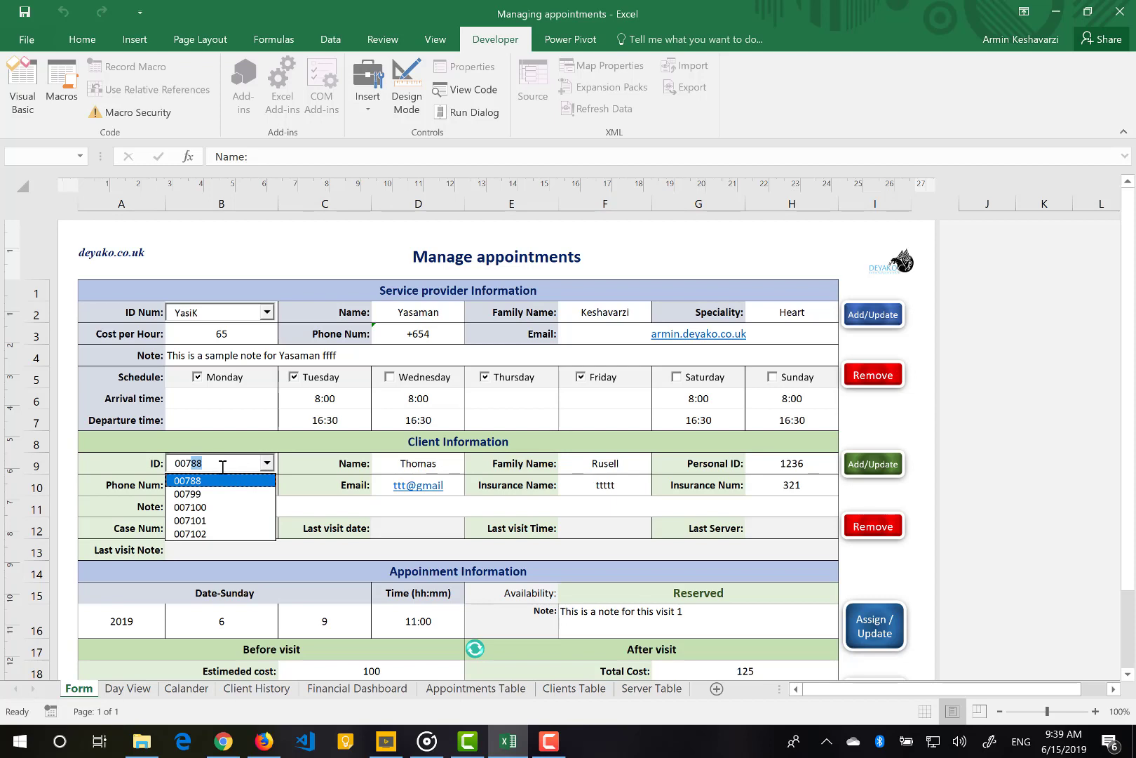
{"action": "key", "text": "Return"}
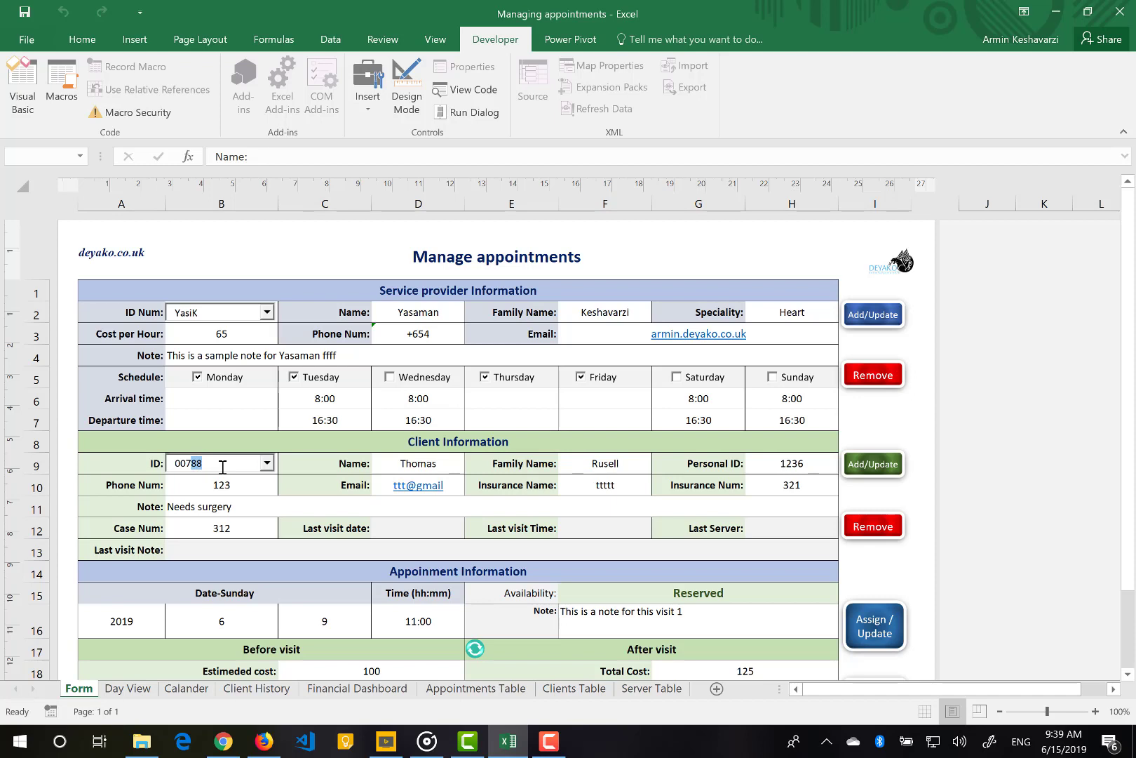
{"action": "type", "text": "9"}
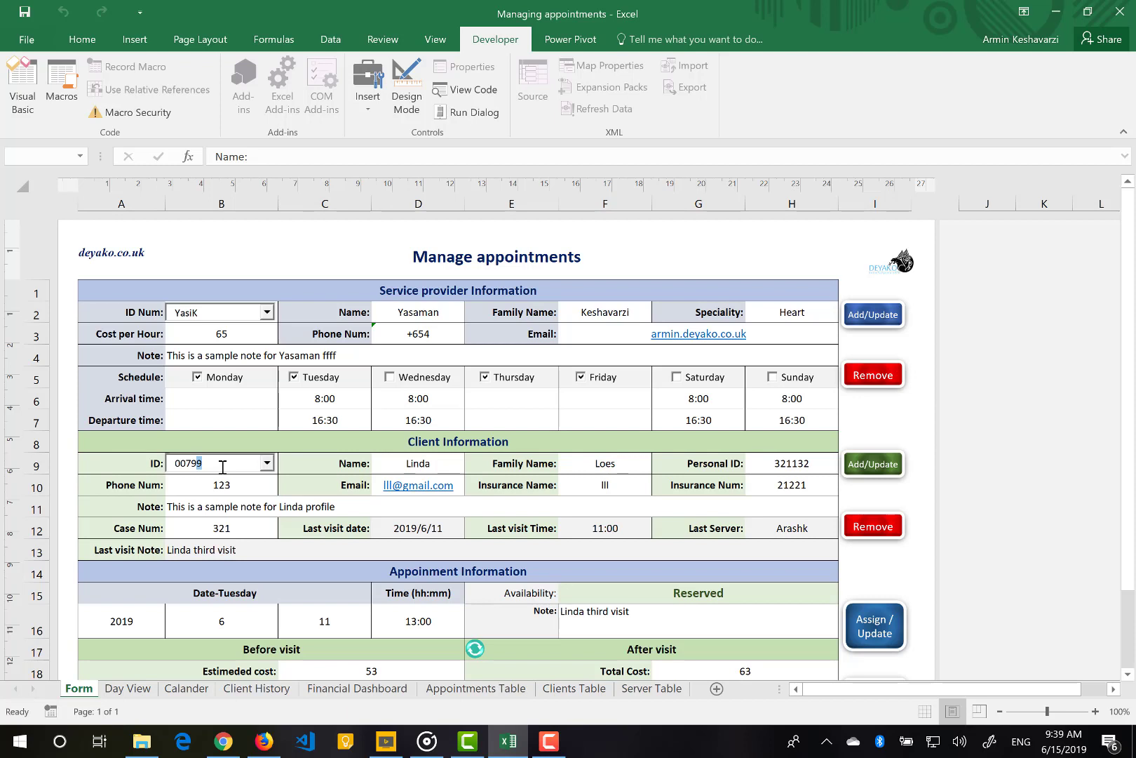
{"action": "type", "text": "9"}
{"action": "double_click", "coordinate": [199, 463]}
{"action": "type", "text": "00"}
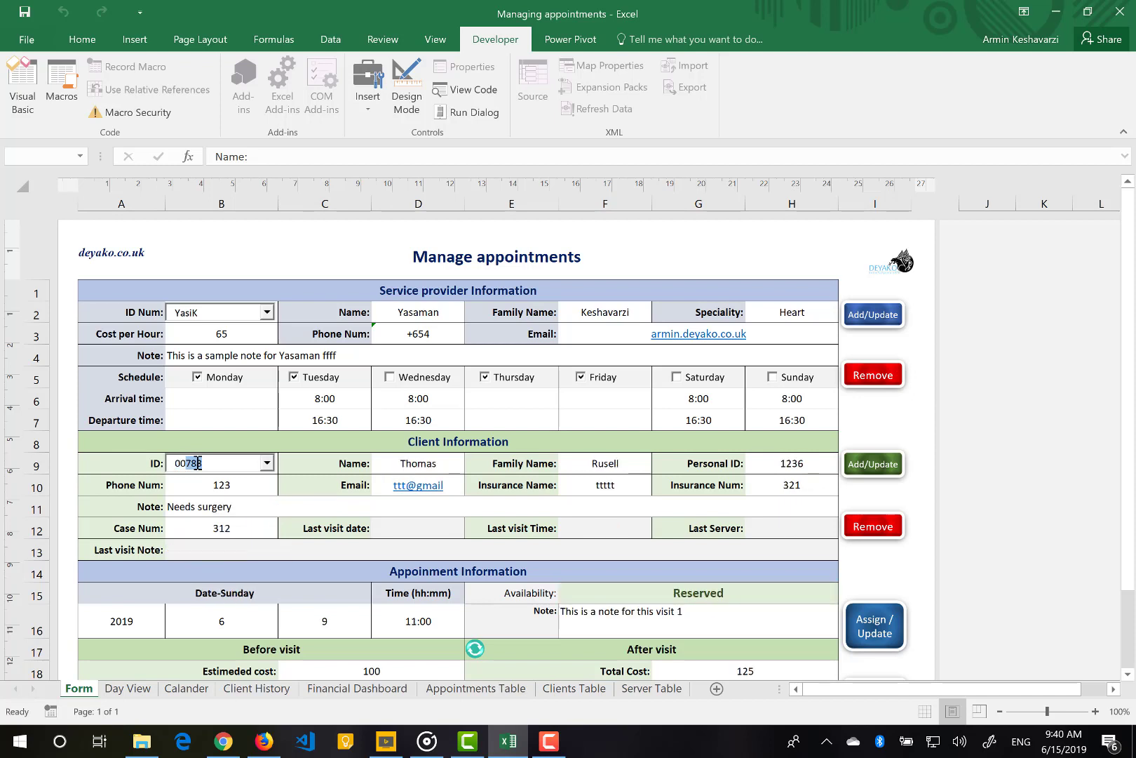
{"action": "type", "text": "8"}
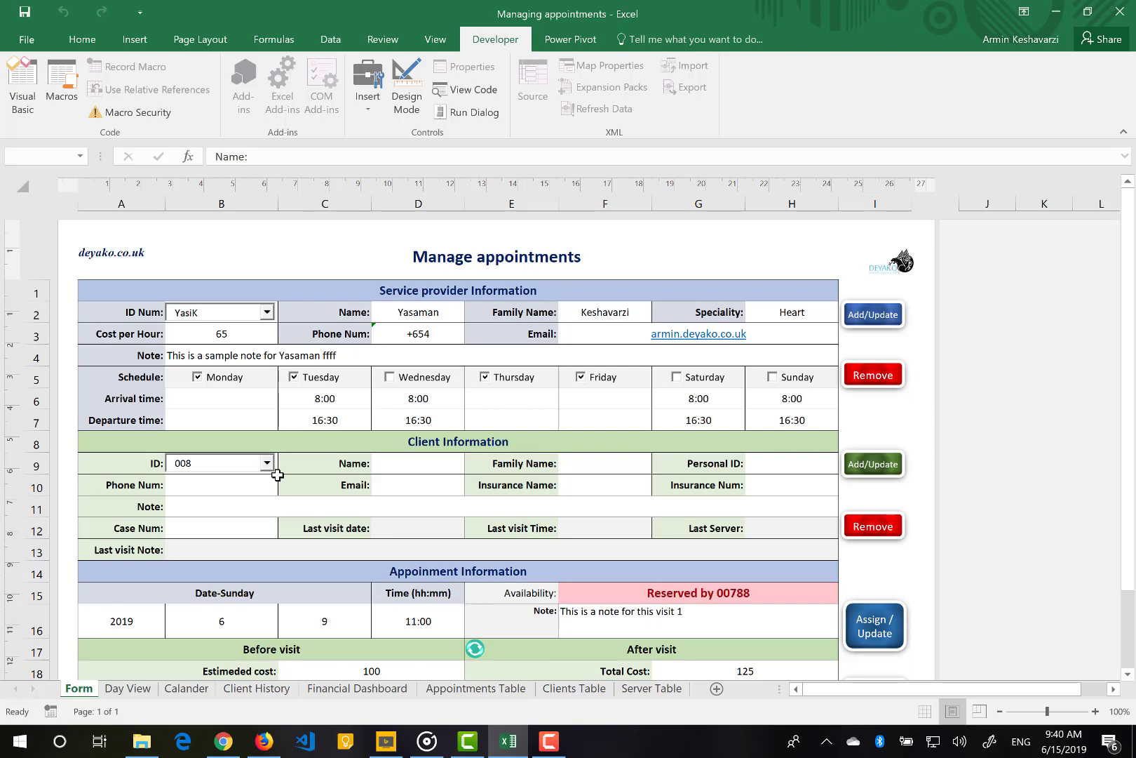
Complete the new client ID and enter the client's first name, family name and personal ID
{"action": "type", "text": "11"}
{"action": "left_click", "coordinate": [394, 467]}
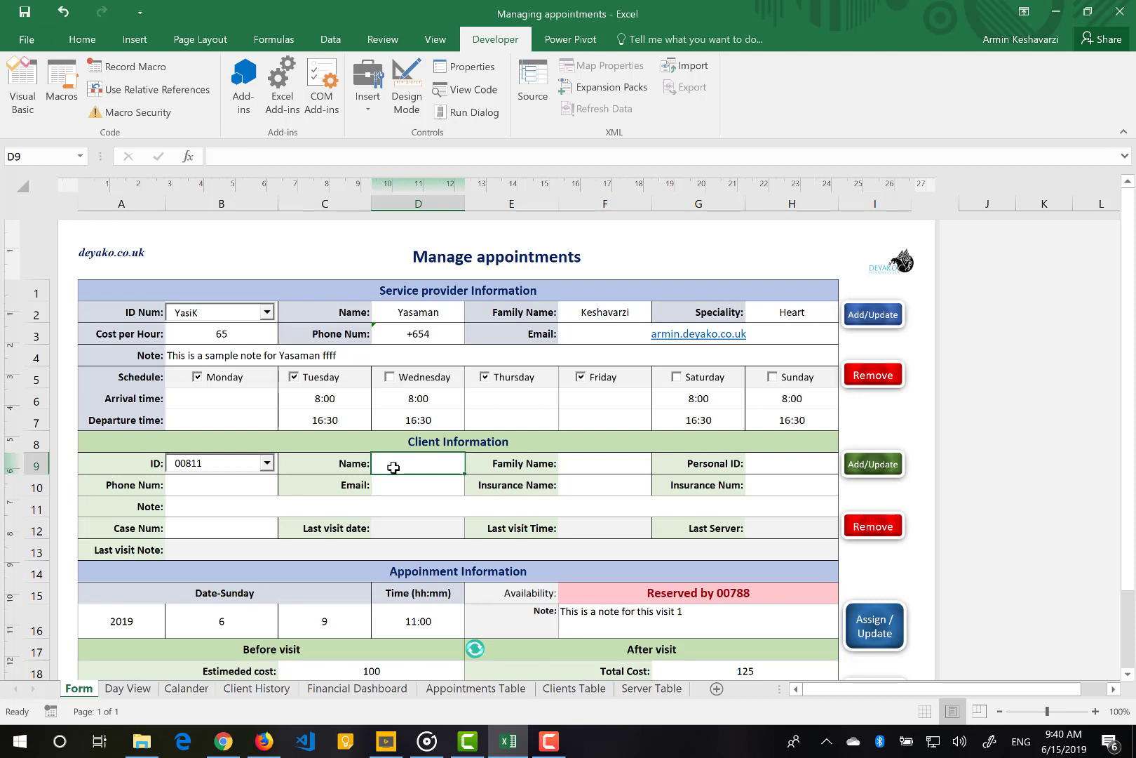
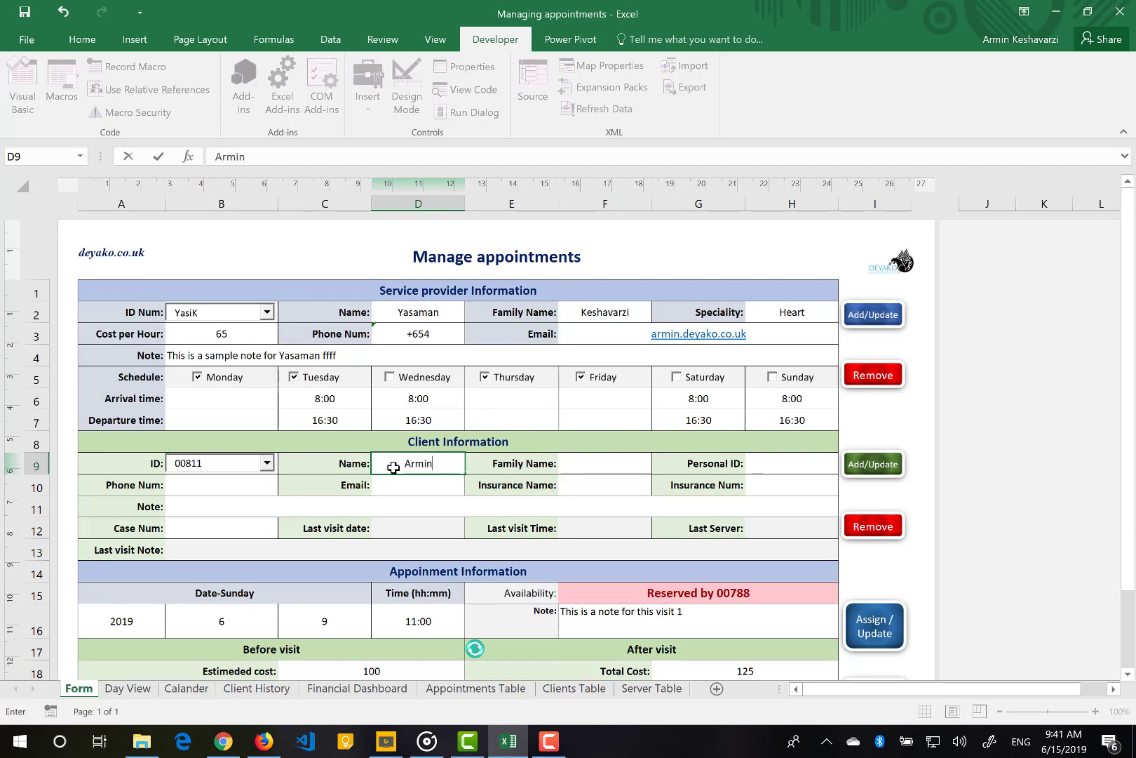
{"action": "key", "text": "Tab"}
{"action": "key", "text": "Tab"}
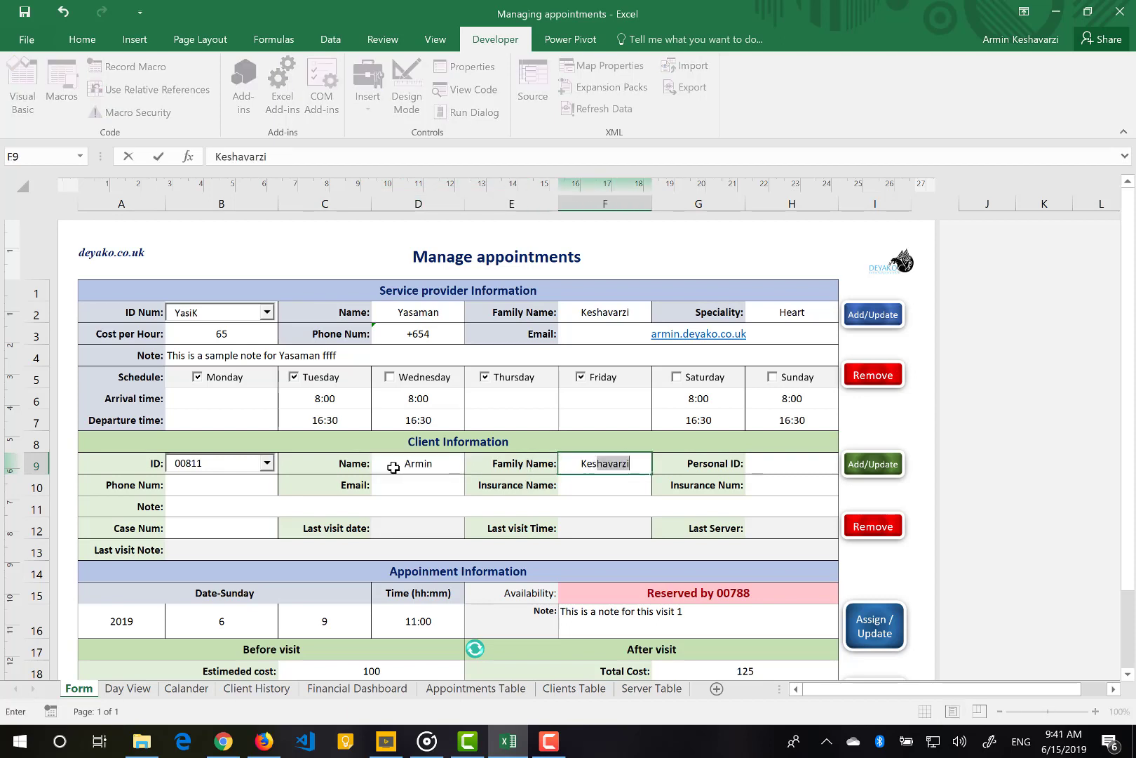
{"action": "key", "text": "Tab"}
{"action": "key", "text": "Tab"}
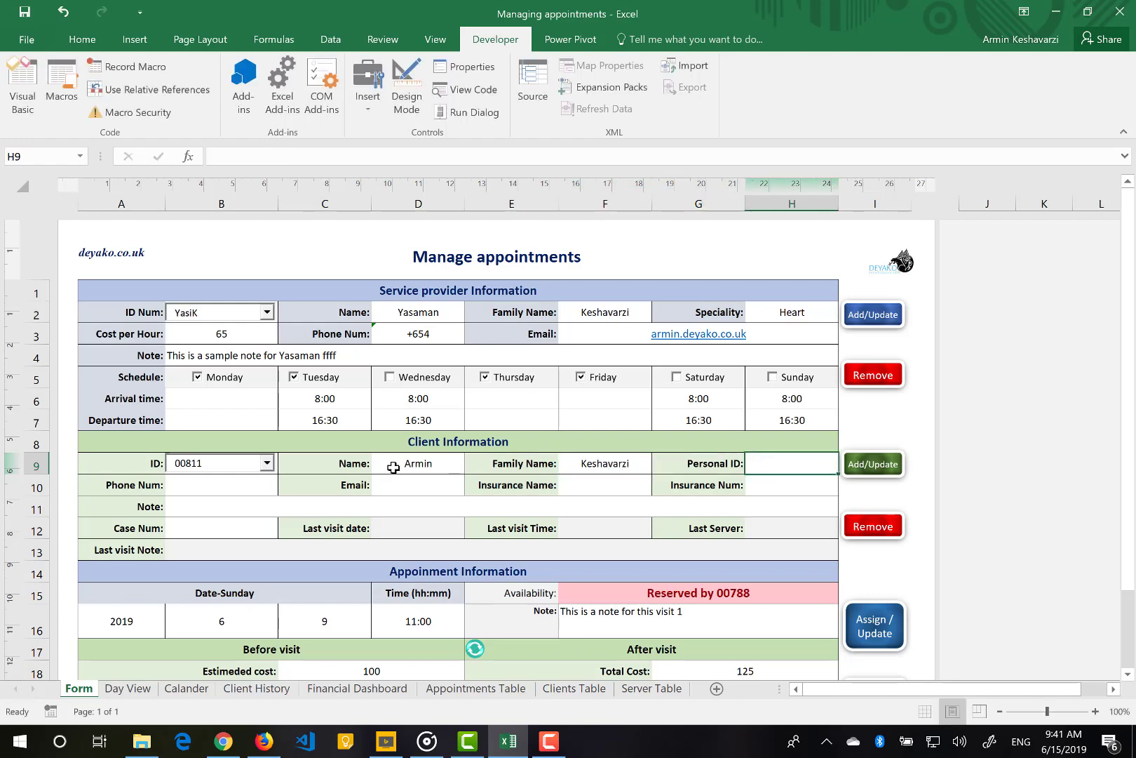
{"action": "type", "text": "12312"}
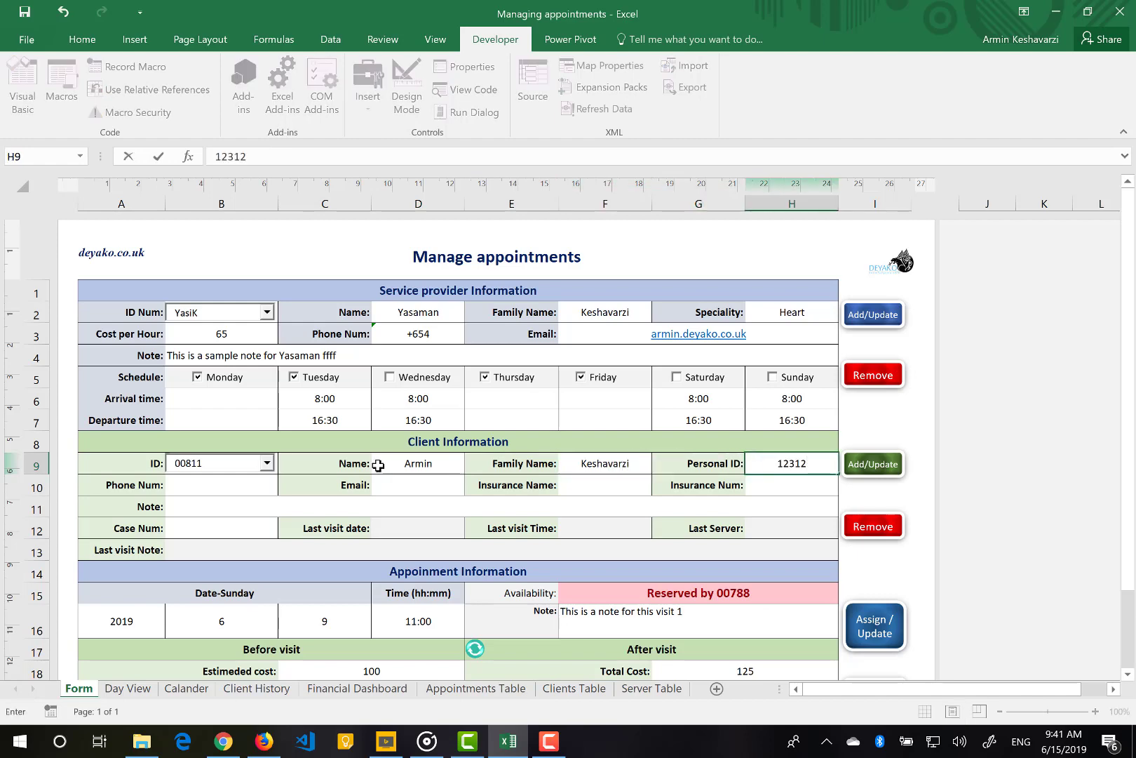
{"action": "left_click", "coordinate": [703, 471]}
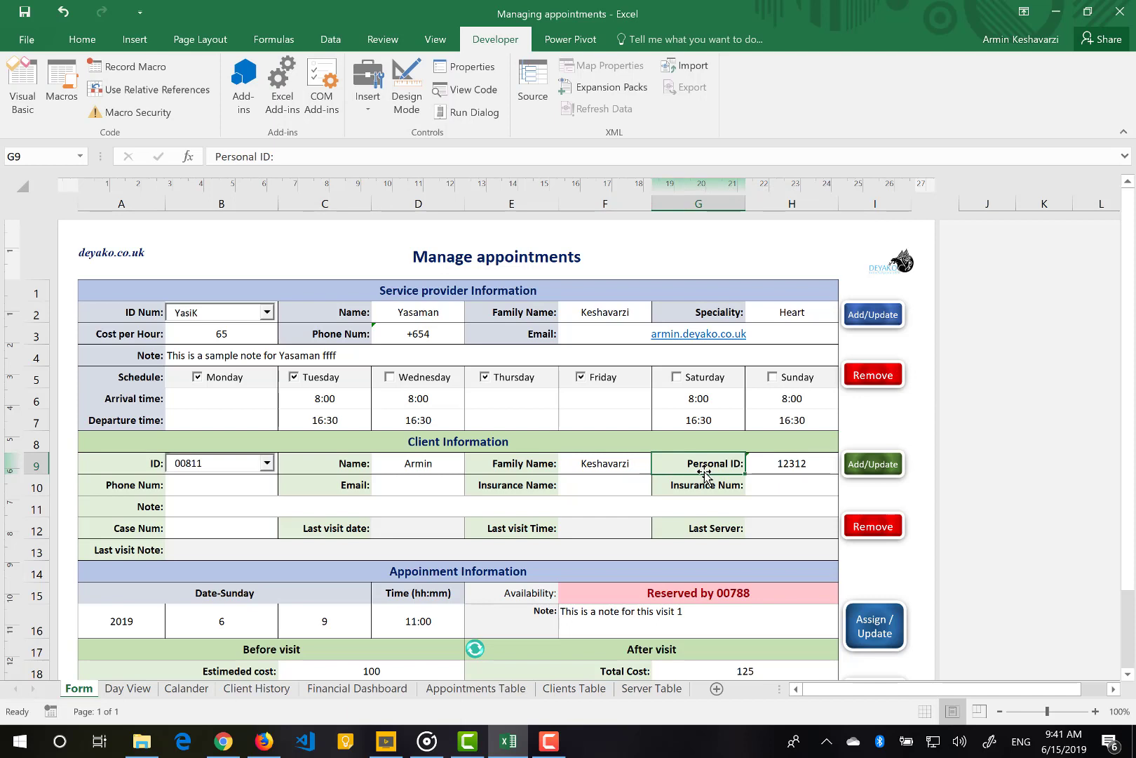
Undo the mistyped 'Boold sing' label so it reads Personal ID again
{"action": "type", "text": "Bo"}
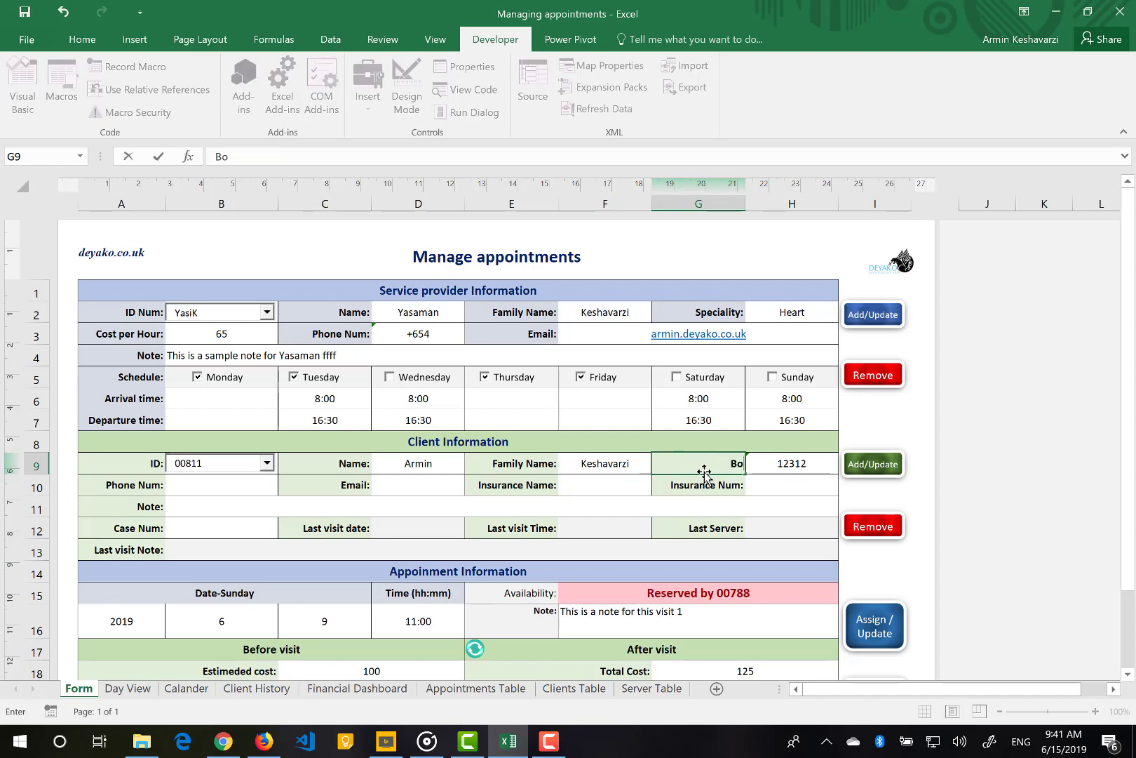
{"action": "type", "text": "old sing"}
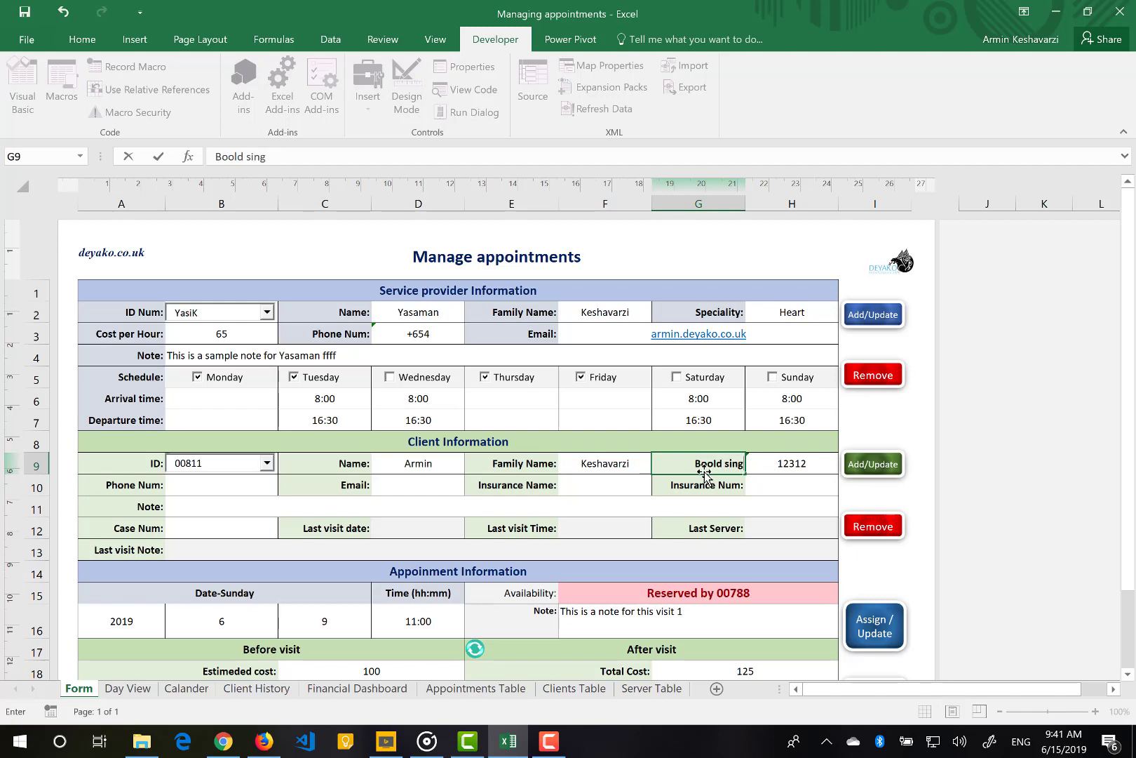
{"action": "key", "text": "Tab"}
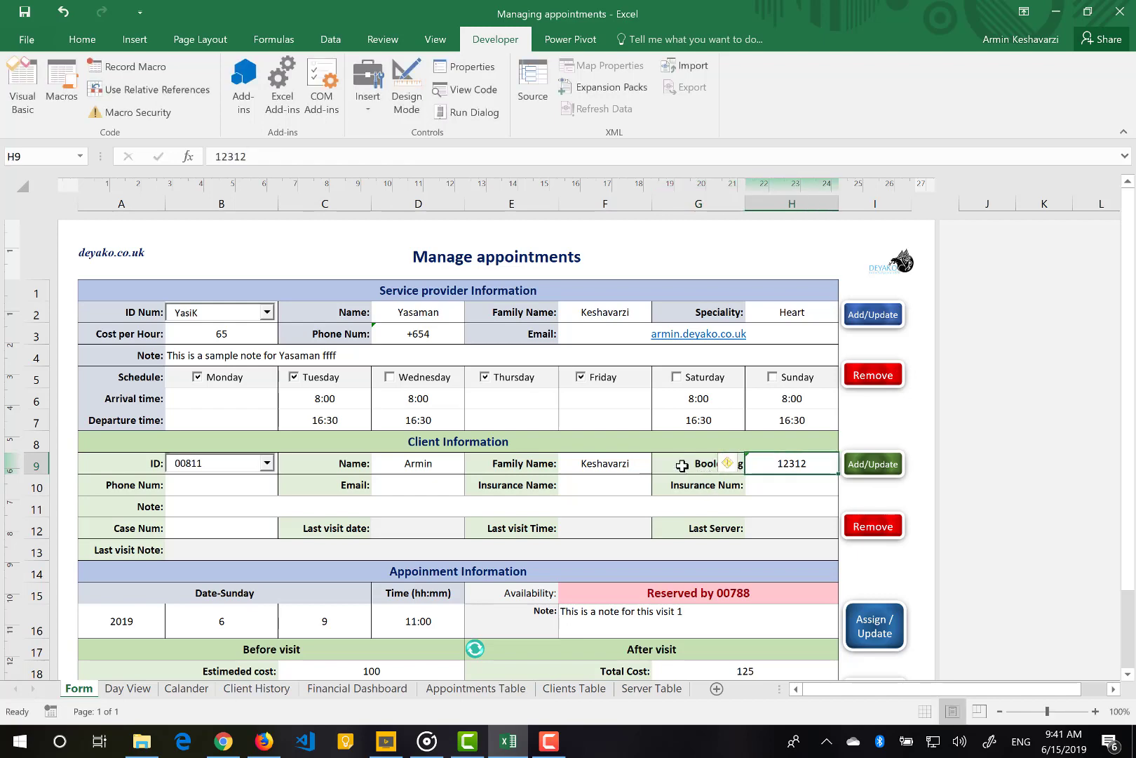
{"action": "left_click", "coordinate": [680, 465]}
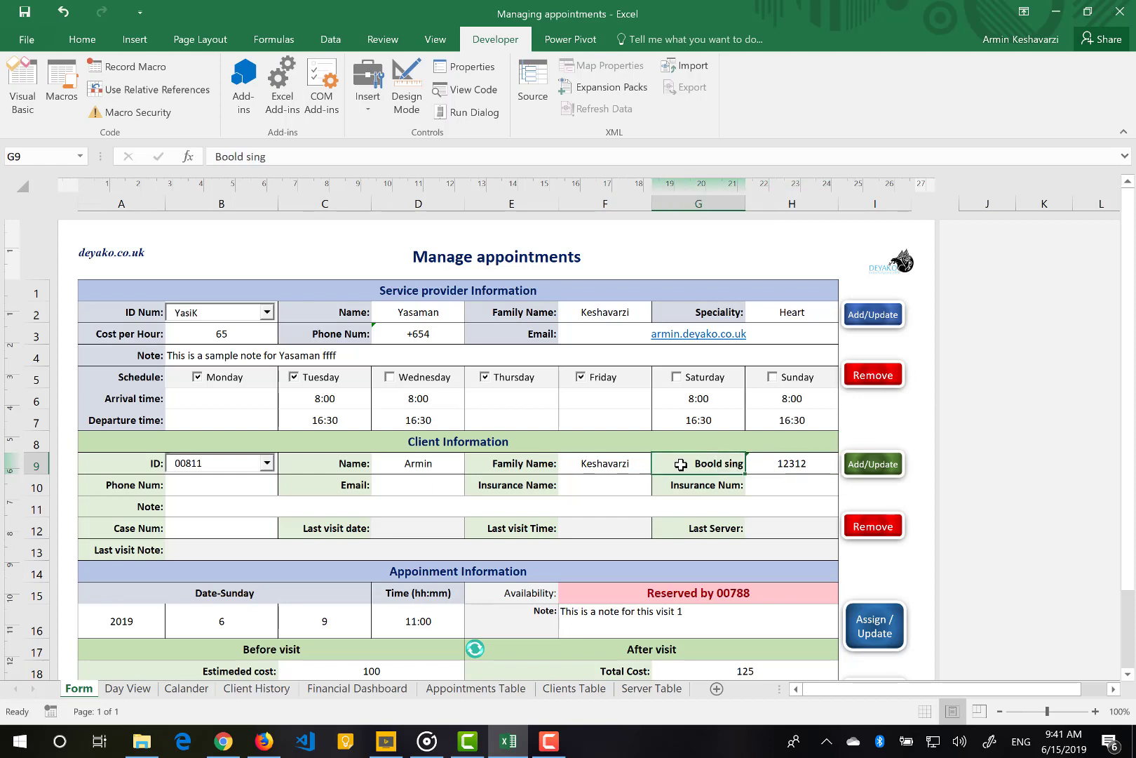
{"action": "key", "text": "ctrl+z"}
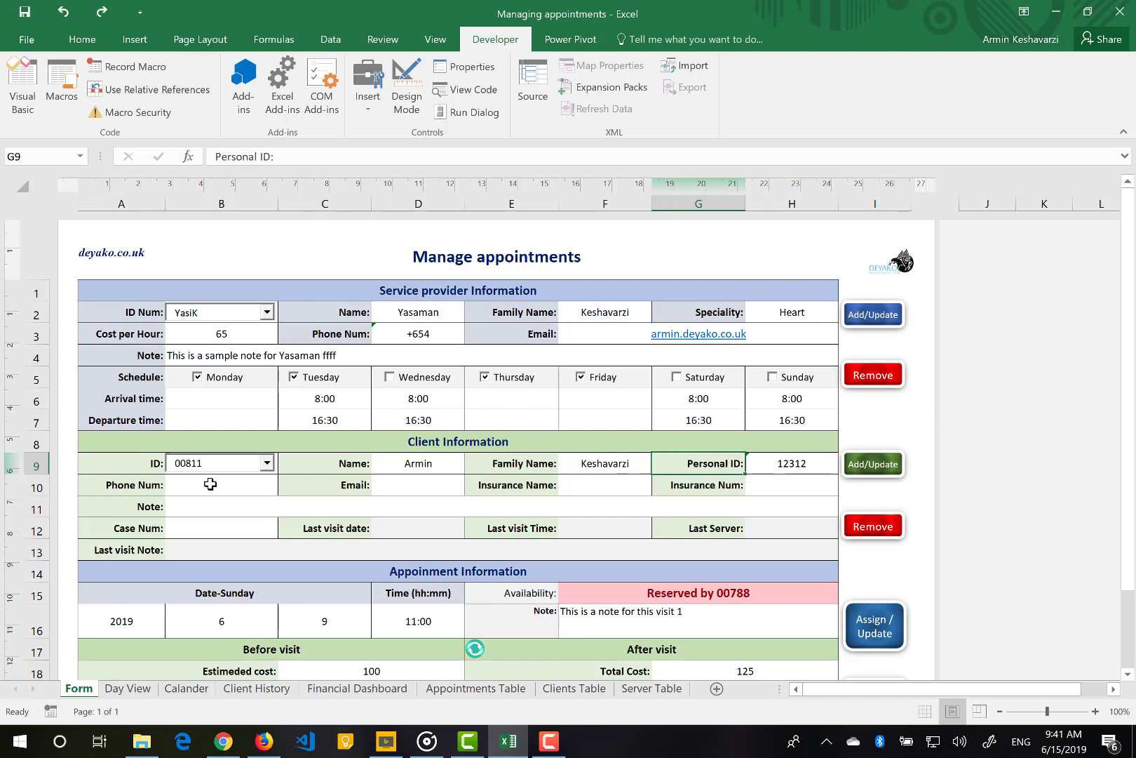
Fill in the client's phone number, email, insurance name and insurance number
{"action": "left_click", "coordinate": [211, 484]}
{"action": "type", "text": "+"}
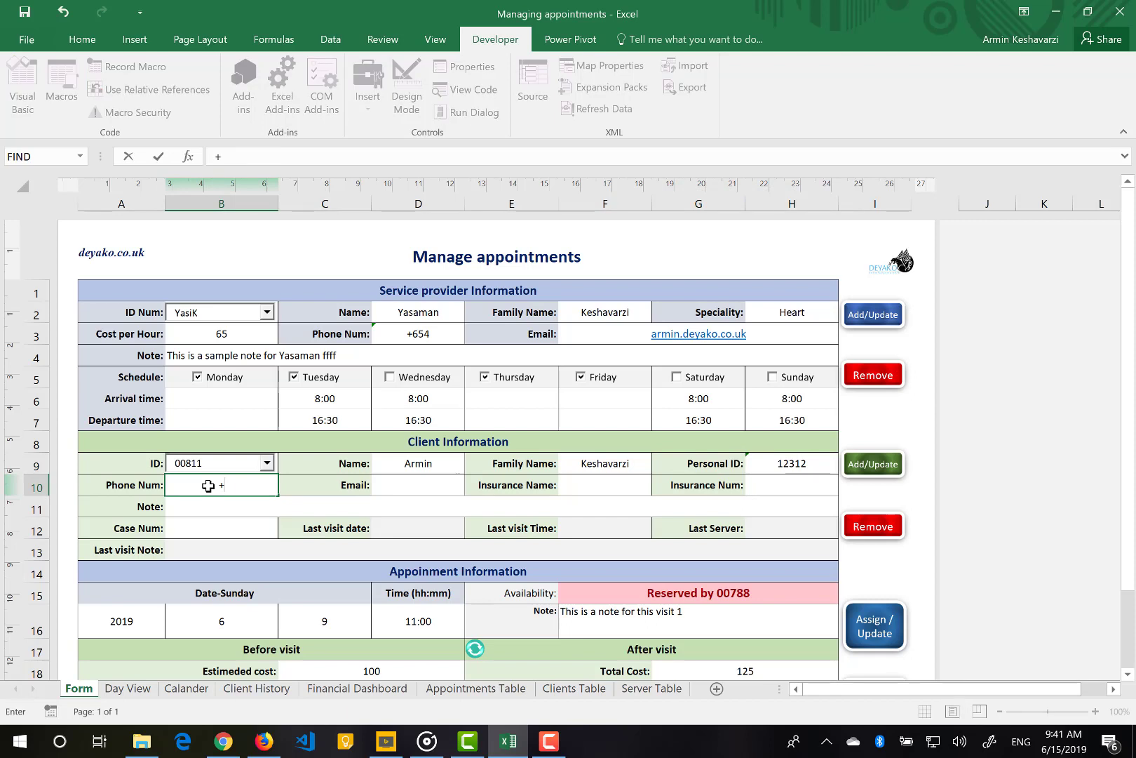
{"action": "type", "text": "3123"}
{"action": "key", "text": "Tab"}
{"action": "key", "text": "Tab"}
{"action": "type", "text": "d"}
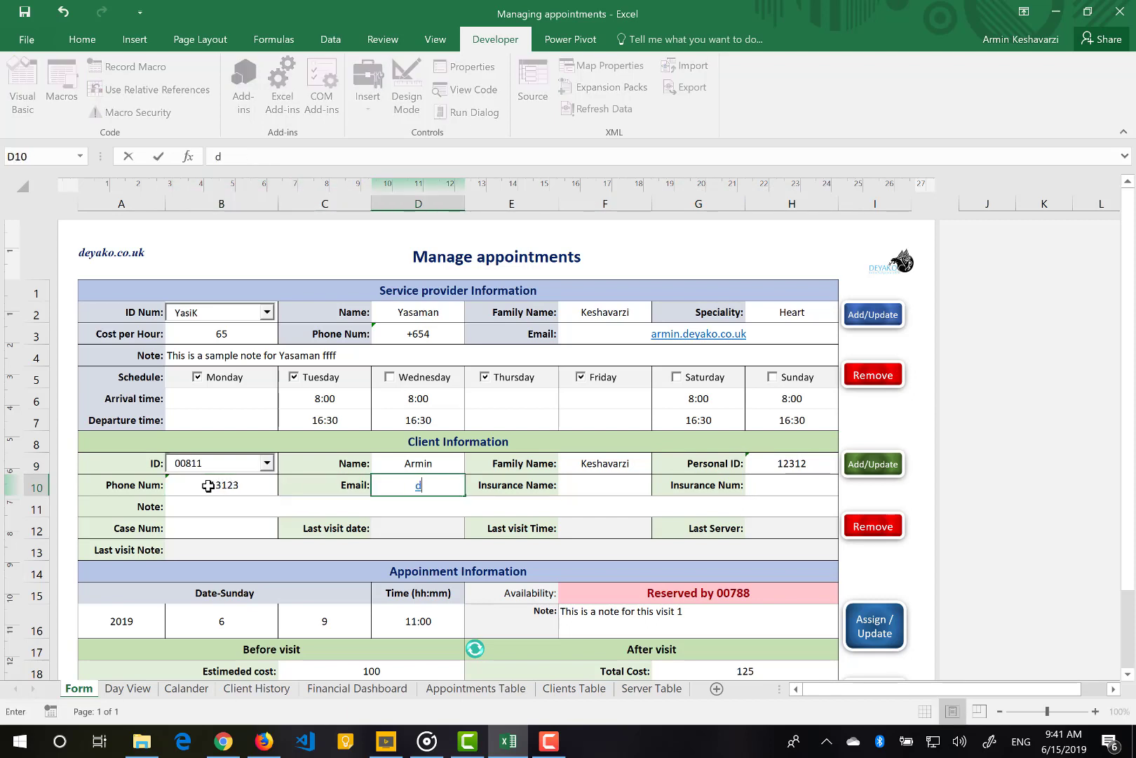
{"action": "type", "text": "dd"}
{"action": "key", "text": "Tab"}
{"action": "key", "text": "Tab"}
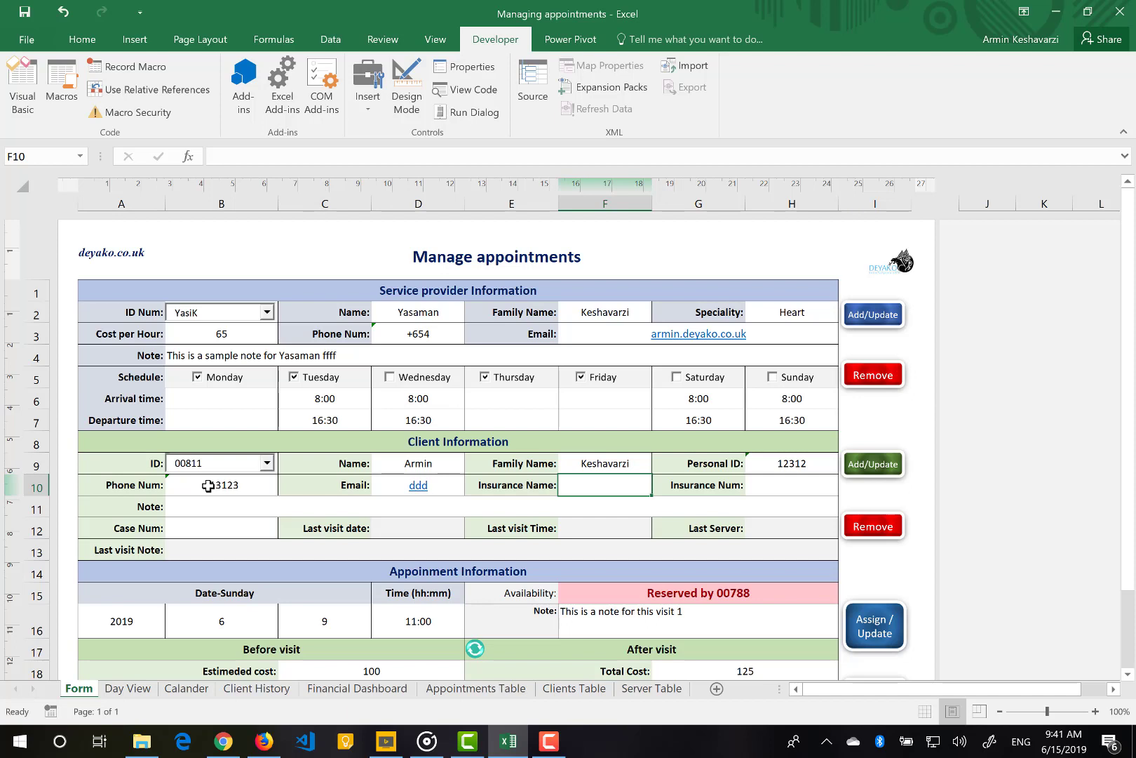
{"action": "type", "text": "ttt"}
{"action": "key", "text": "Tab"}
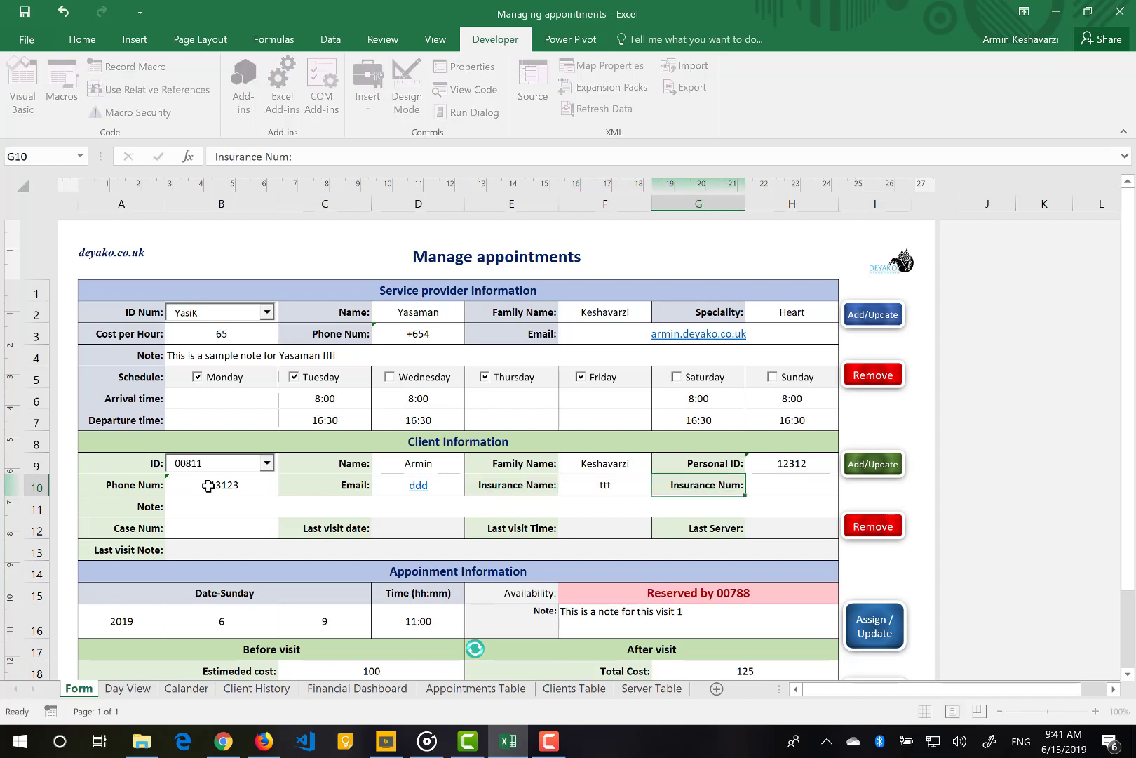
{"action": "key", "text": "Tab"}
{"action": "type", "text": "12121"}
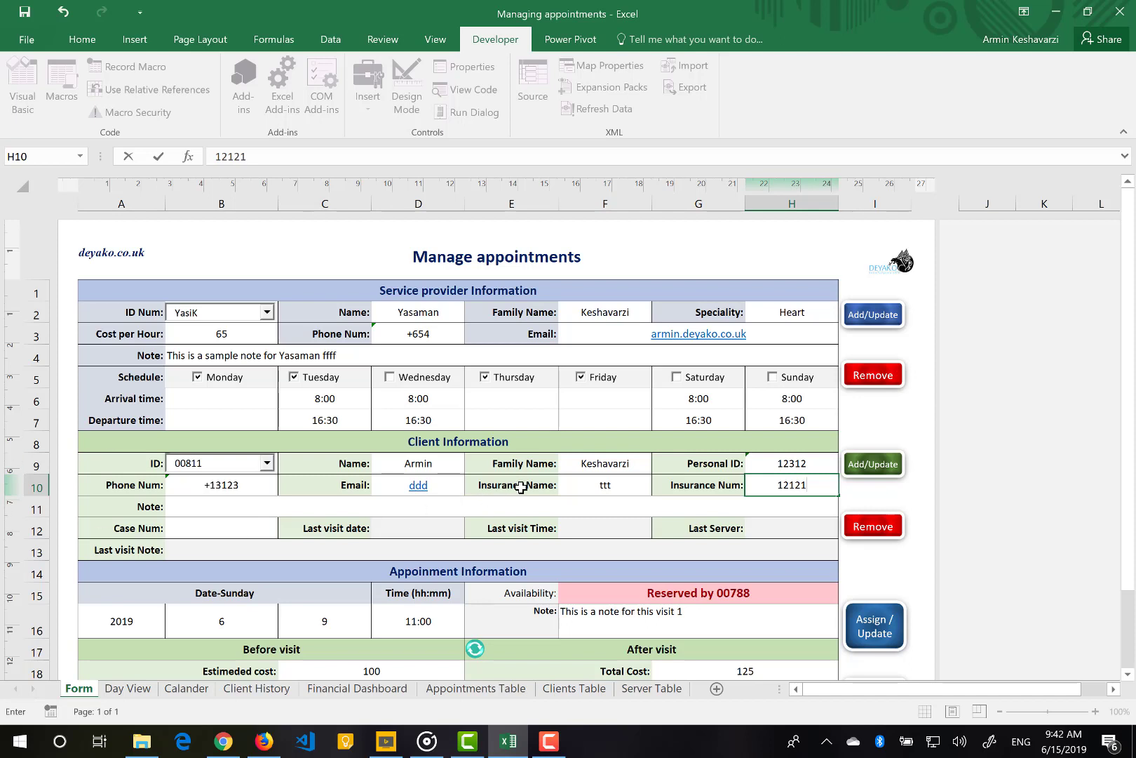
{"action": "left_click", "coordinate": [203, 503]}
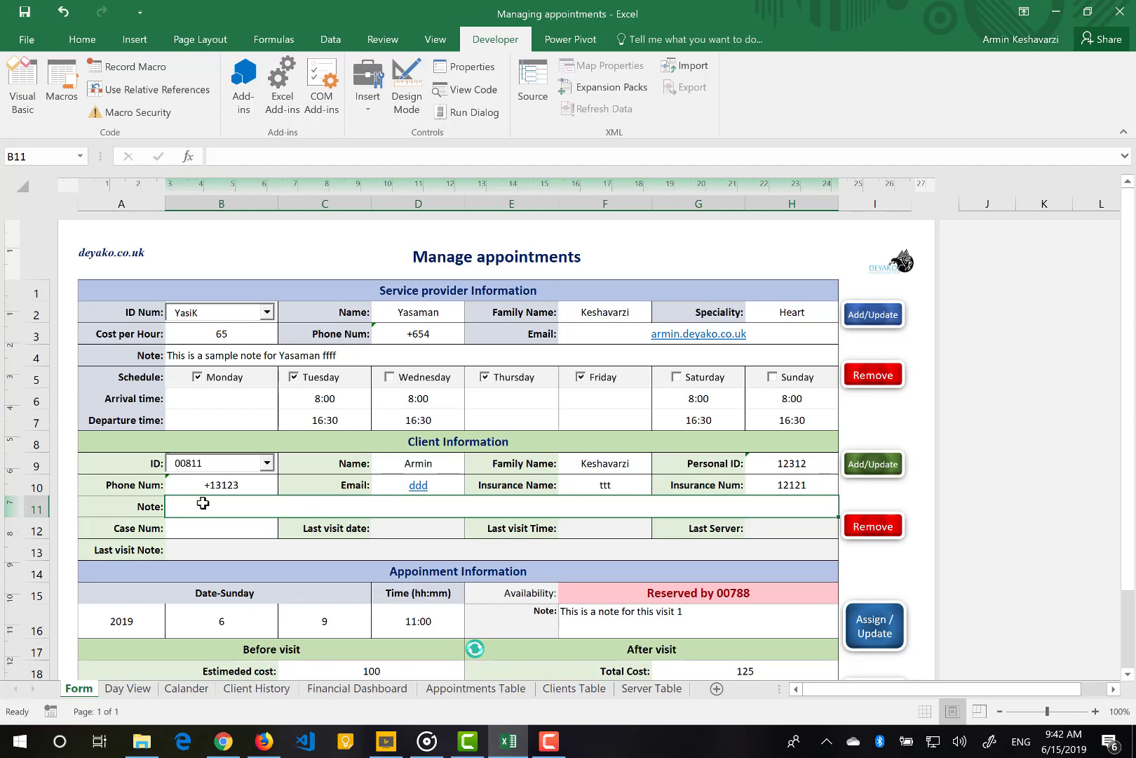
Enter the note 'This client need to be chevked every week' and the client's case number
{"action": "type", "text": "This c"}
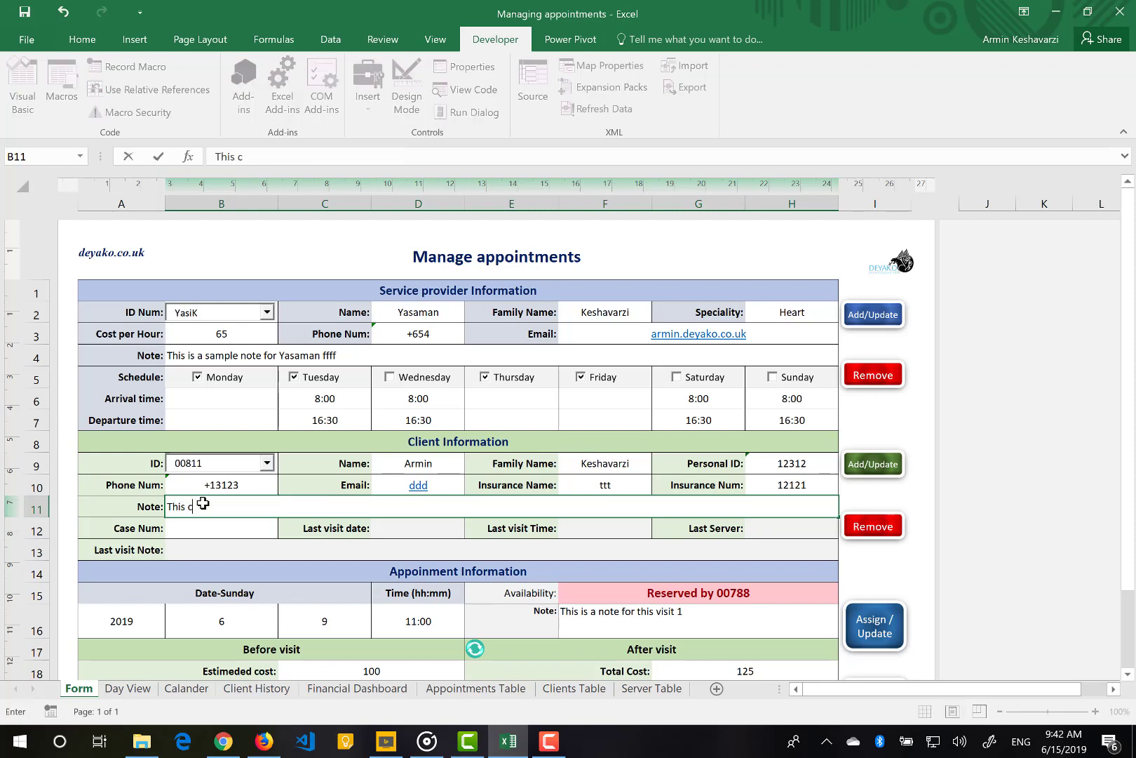
{"action": "type", "text": "lient need to be chevked"}
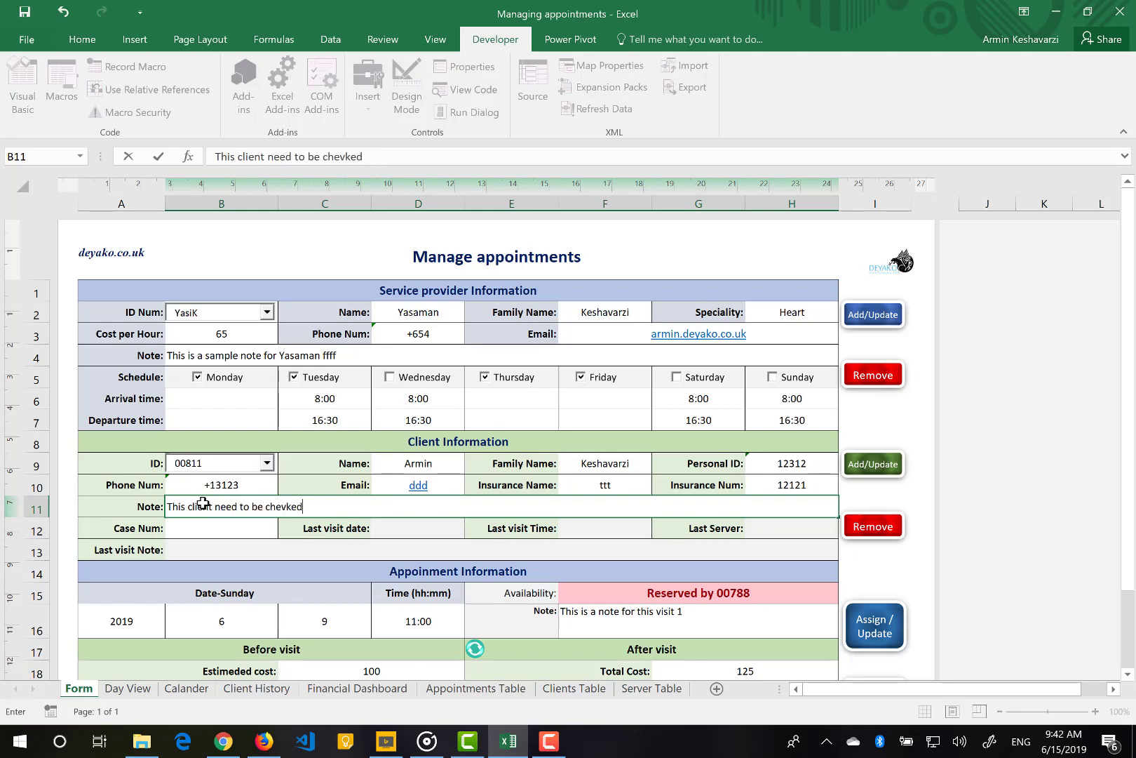
{"action": "type", "text": " every week"}
{"action": "left_click", "coordinate": [222, 527]}
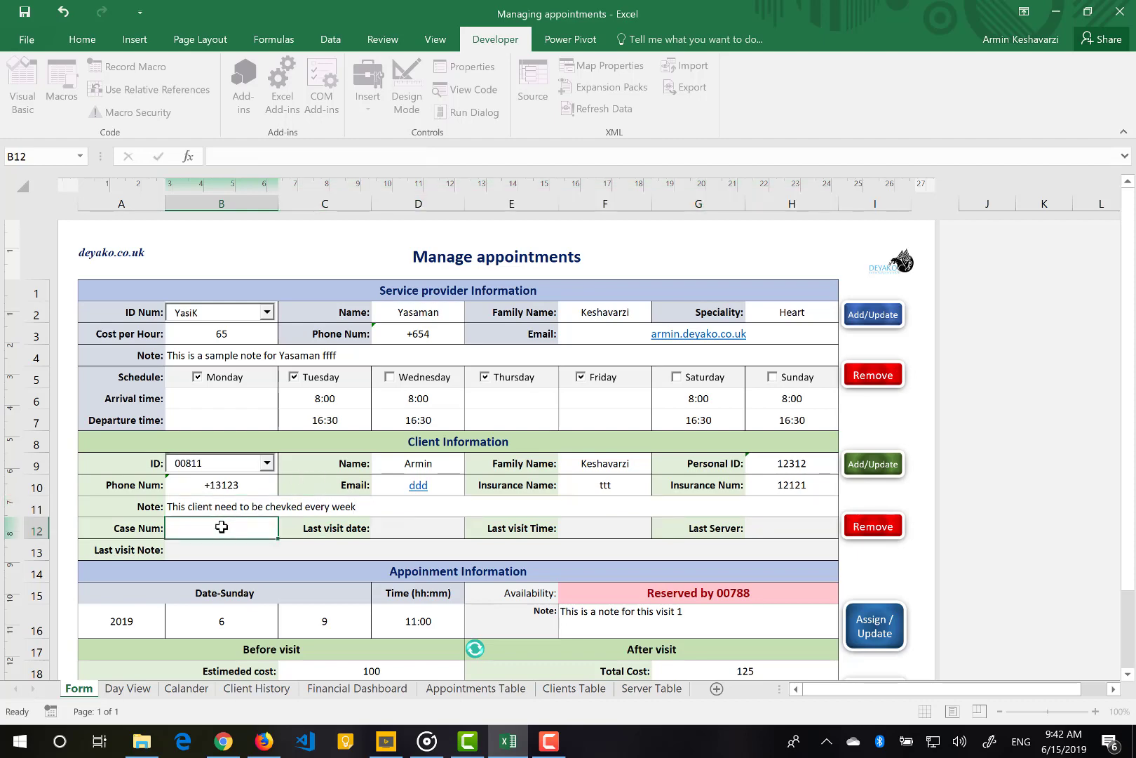
{"action": "type", "text": "1232313"}
{"action": "left_click", "coordinate": [268, 498]}
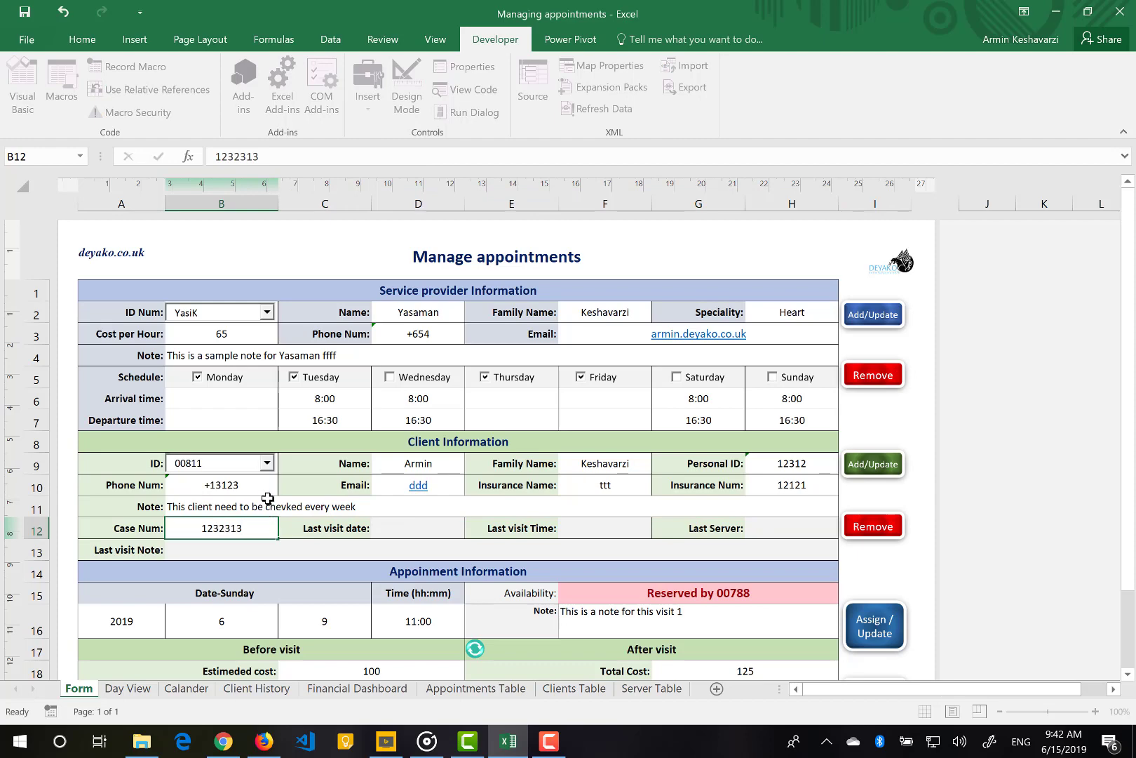
{"action": "left_click", "coordinate": [221, 525]}
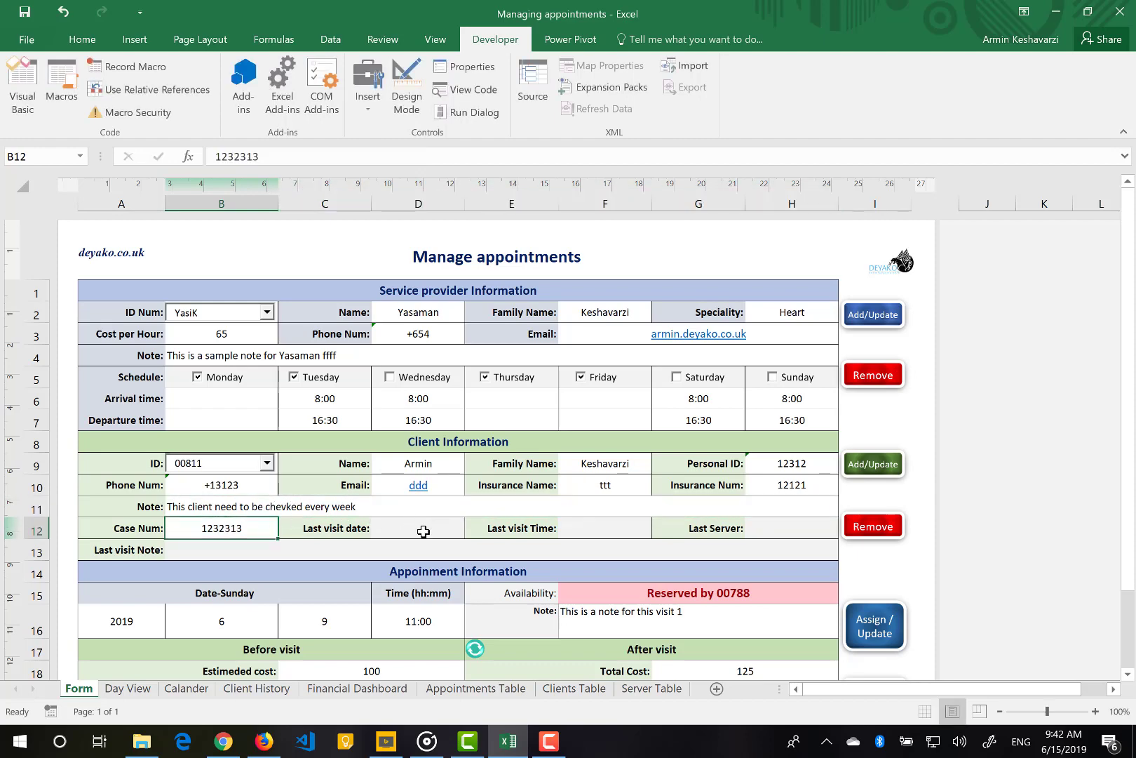
Inspect the last-visit time, server and note formulas in rows 12–13
{"action": "left_click_drag", "start_coordinate": [423, 531], "coordinate": [709, 542]}
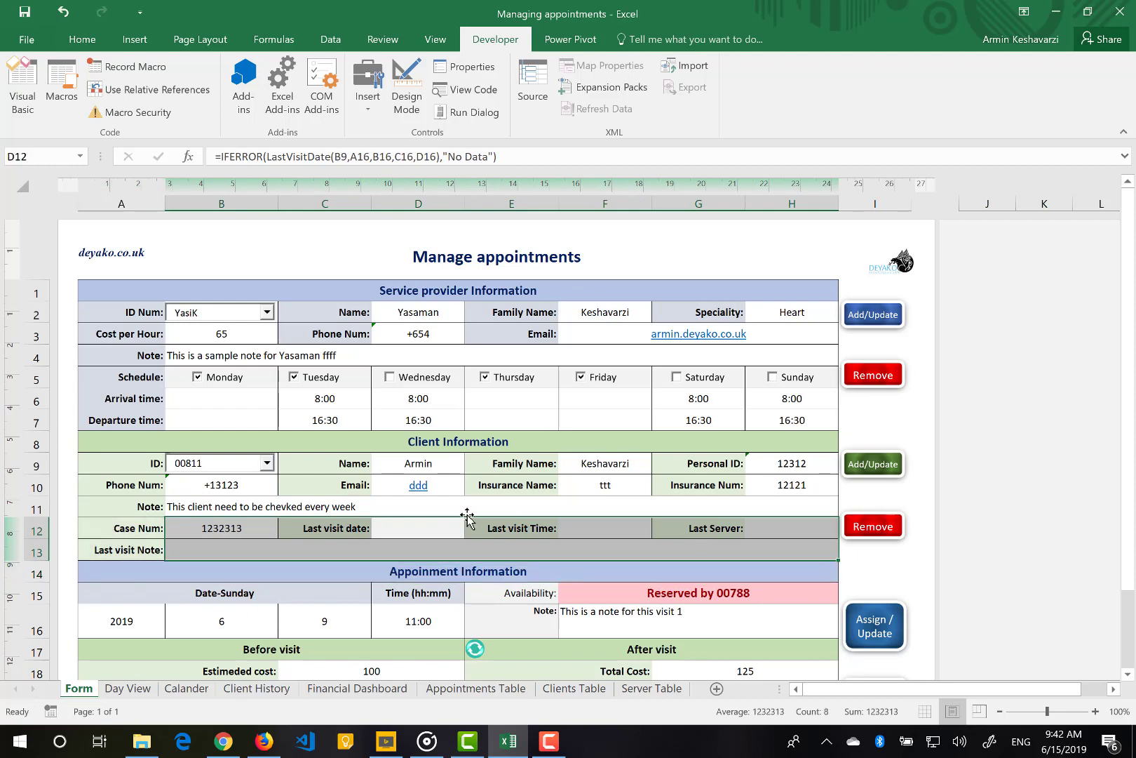
{"action": "left_click", "coordinate": [604, 532]}
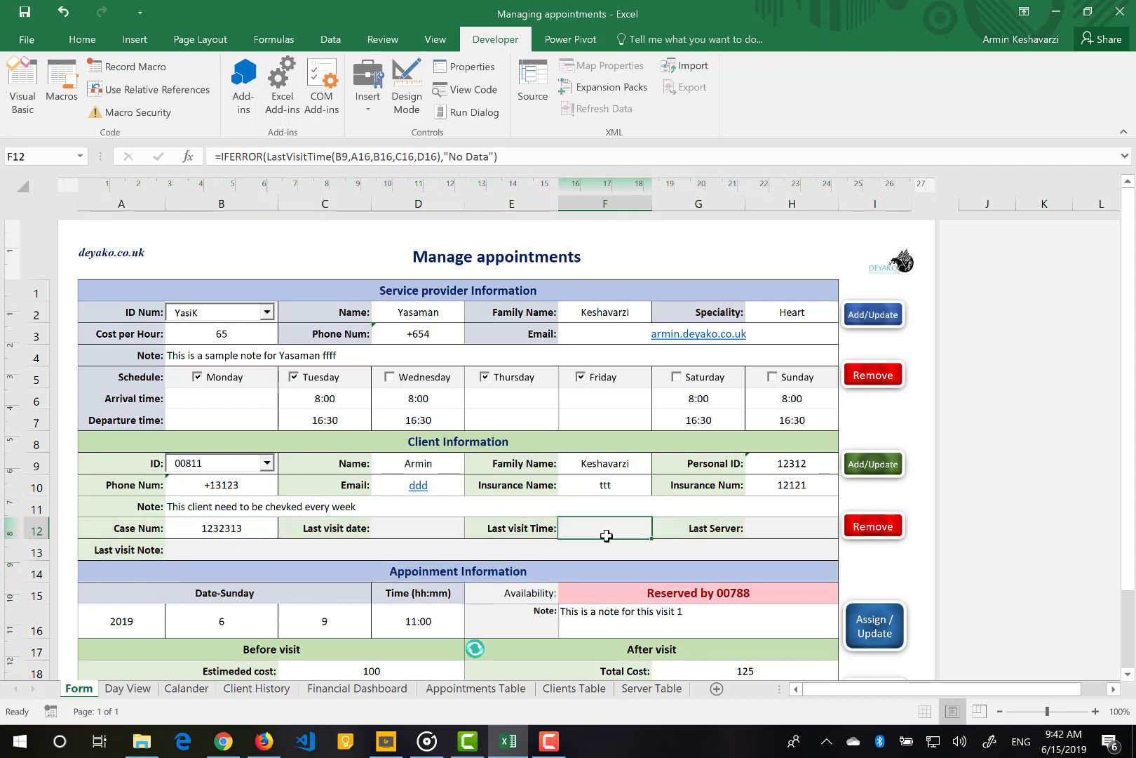
{"action": "left_click", "coordinate": [810, 524]}
{"action": "left_click", "coordinate": [415, 549]}
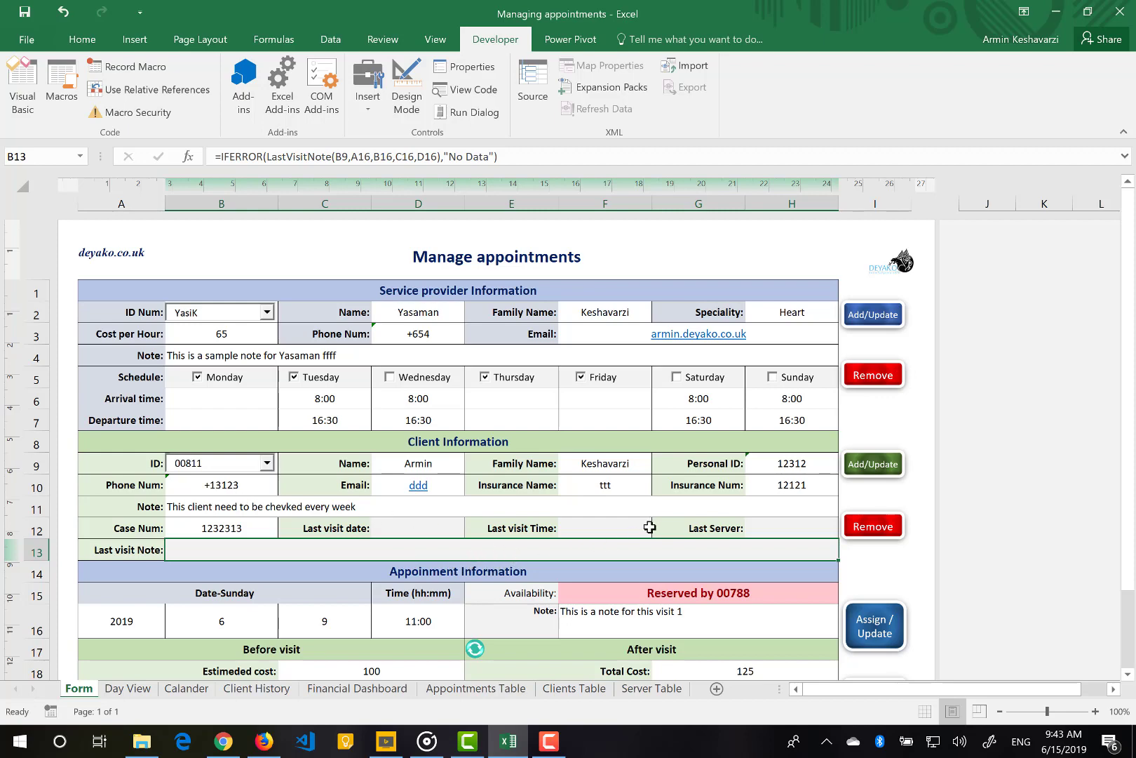
Save the client with Add/Update, confirm Done!, and verify row 8 in Clients Table
{"action": "left_click", "coordinate": [890, 472]}
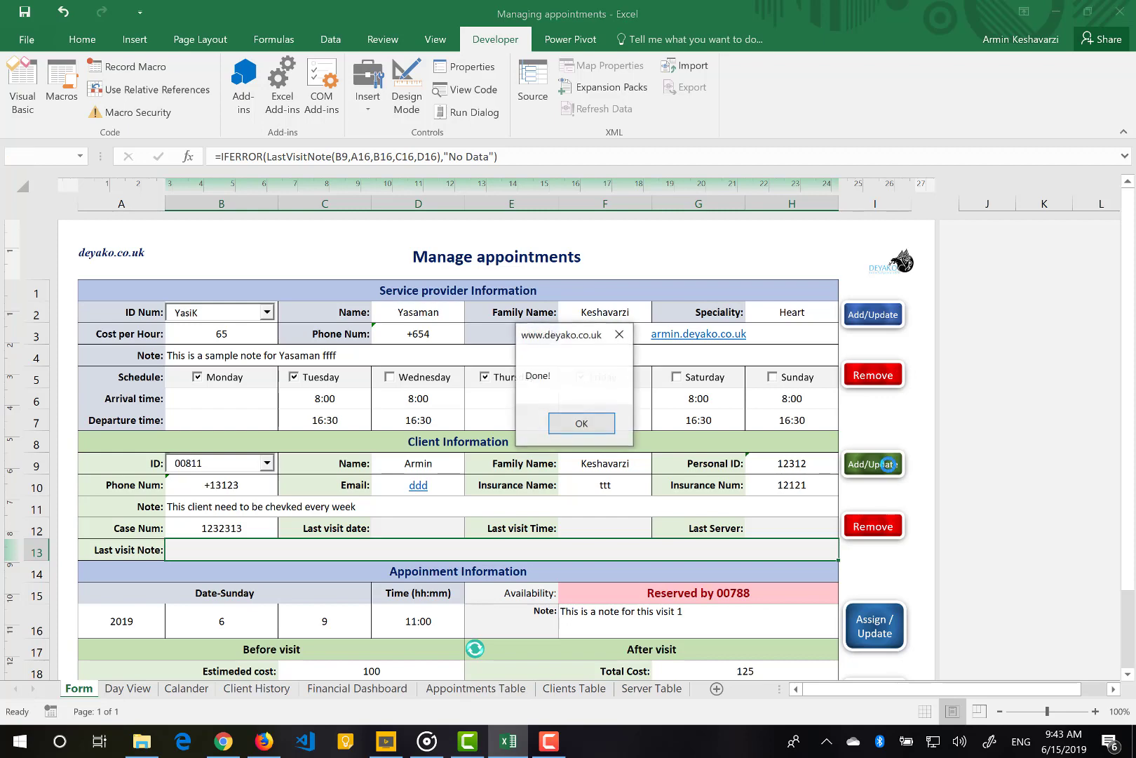
{"action": "left_click", "coordinate": [582, 423]}
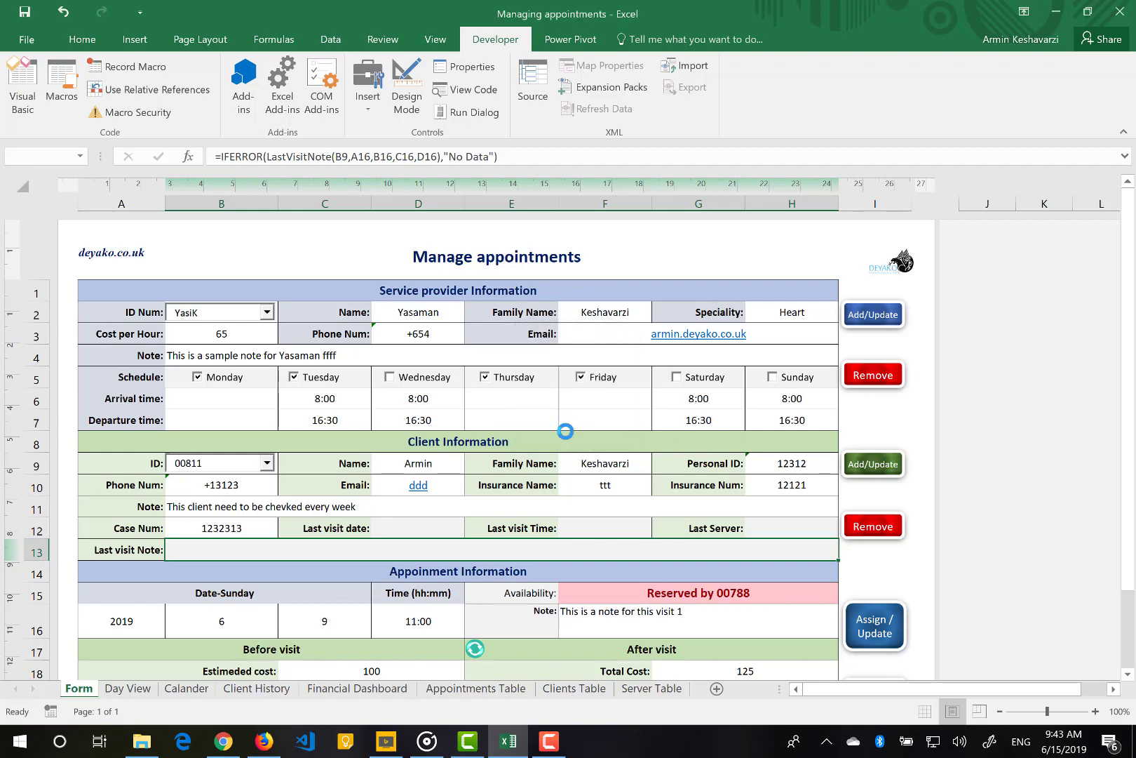
{"action": "left_click", "coordinate": [573, 690]}
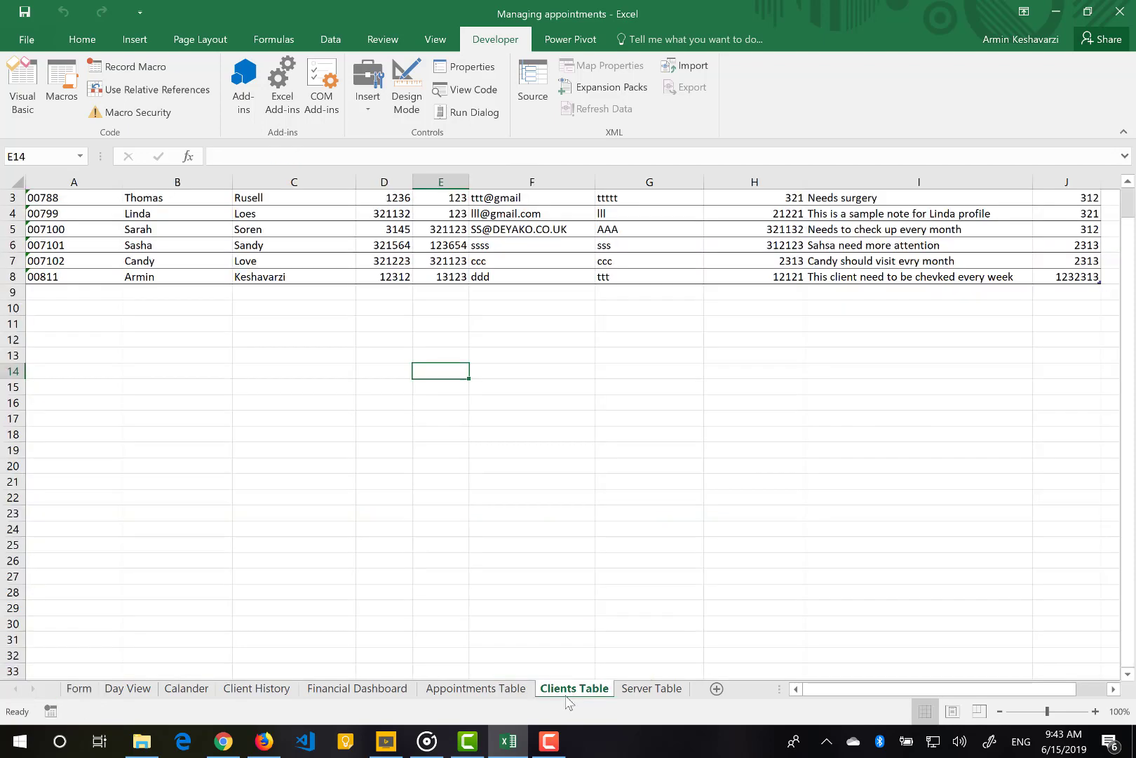
{"action": "left_click", "coordinate": [16, 277]}
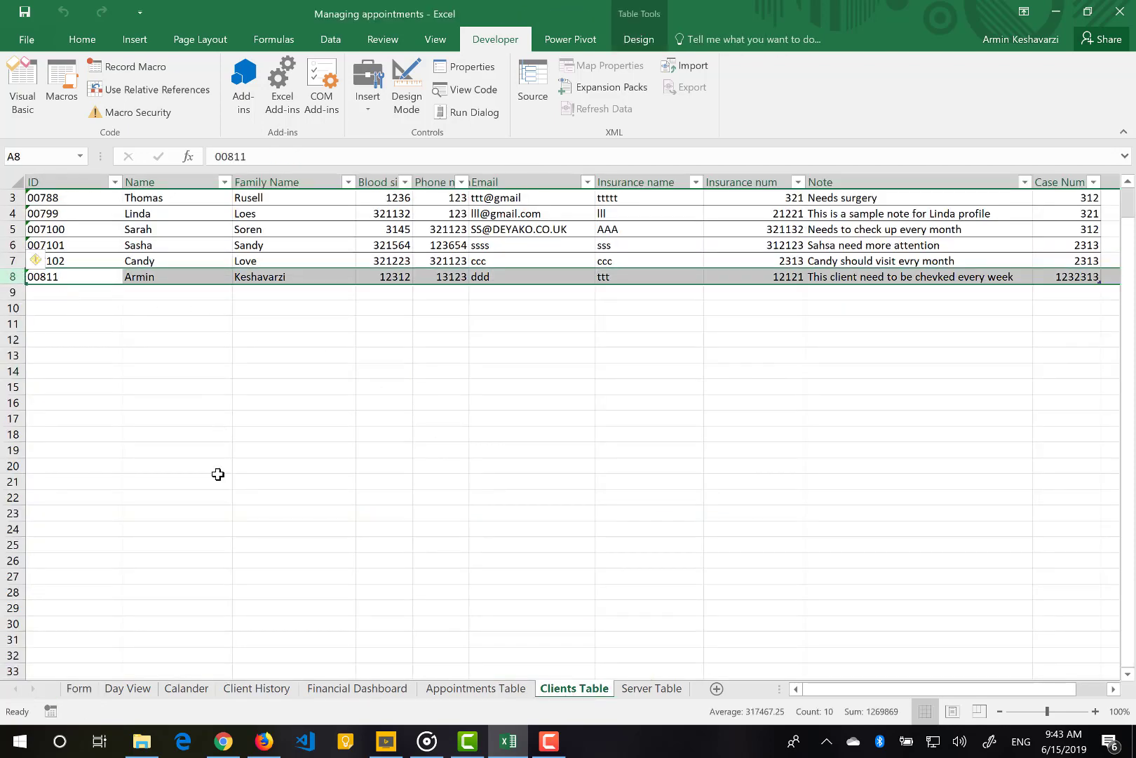
{"action": "scroll", "coordinate": [218, 474], "scroll_direction": "up", "scroll_amount": 1}
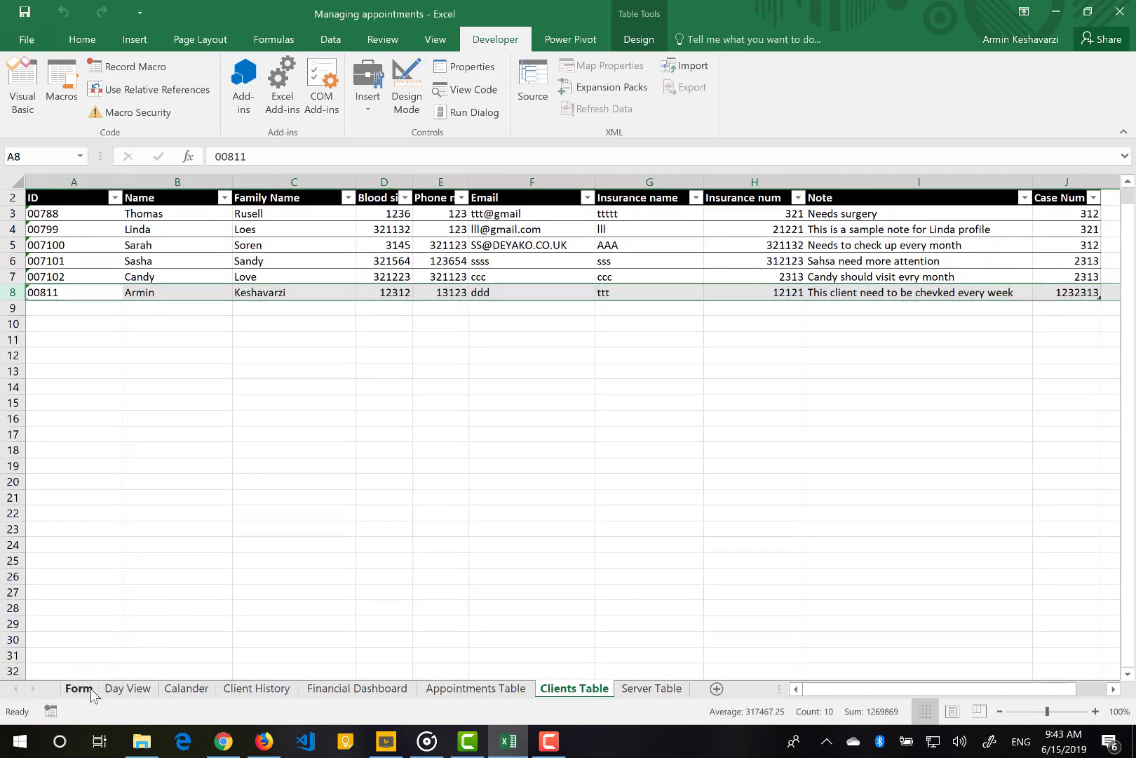
{"action": "left_click", "coordinate": [91, 691]}
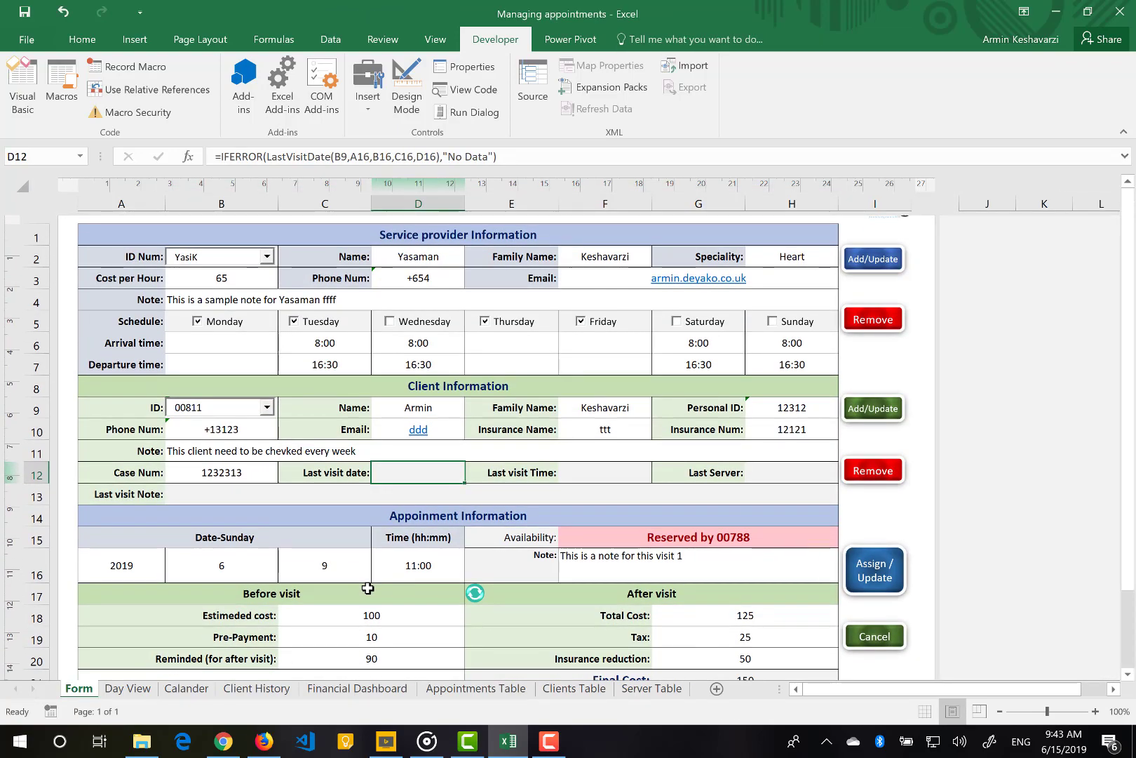
Try booking the day-9 slot and dismiss the already-reserved error
{"action": "scroll", "coordinate": [367, 588], "scroll_direction": "up", "scroll_amount": 1}
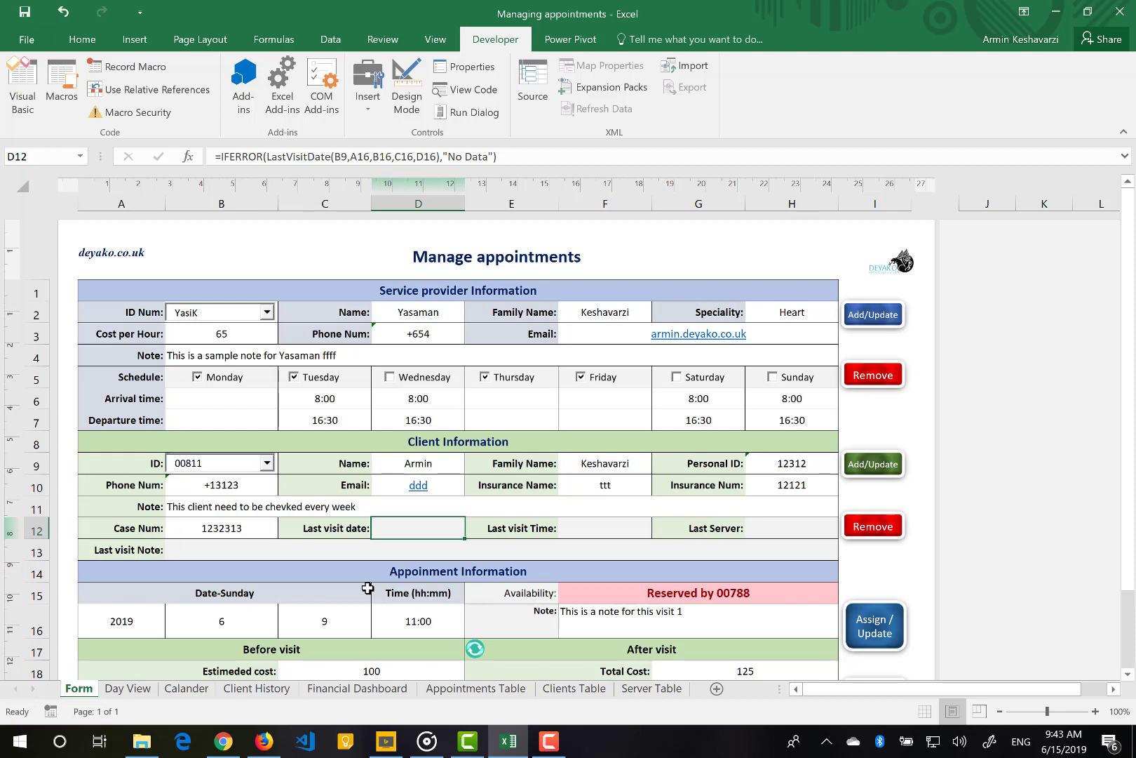
{"action": "left_click", "coordinate": [325, 622]}
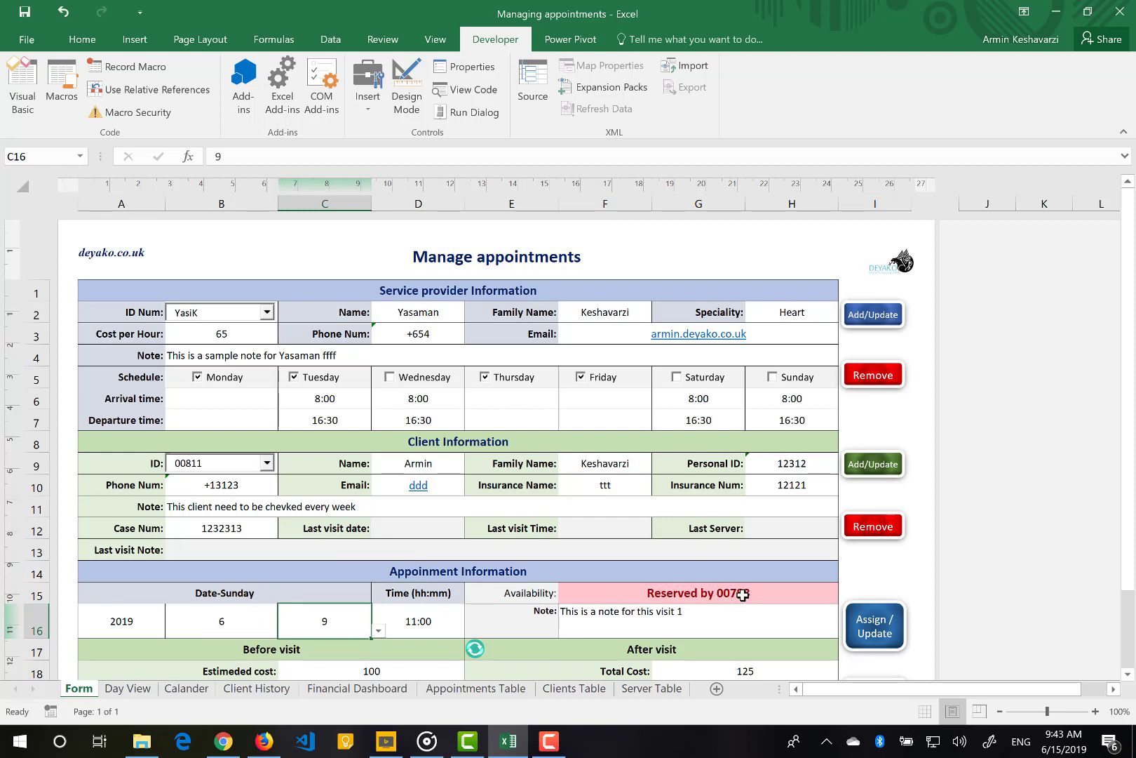
{"action": "left_click", "coordinate": [874, 620]}
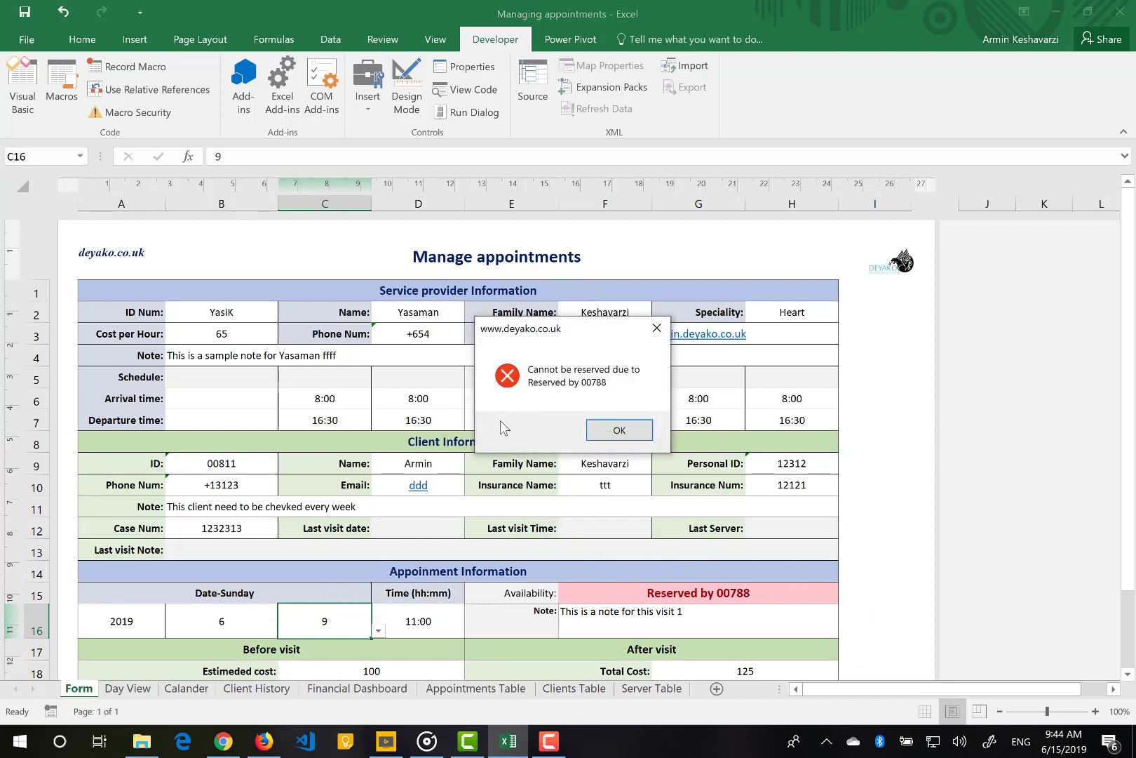
{"action": "left_click", "coordinate": [613, 430]}
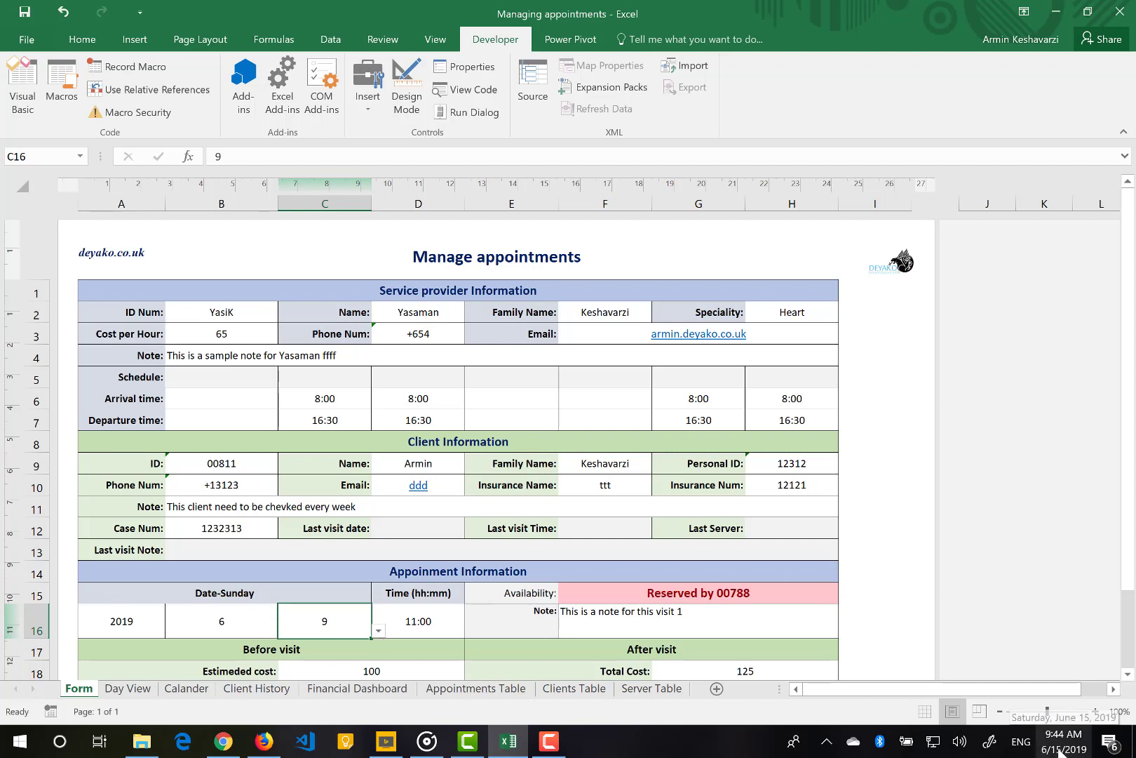
Change the appointment to day 16 at 10:00
{"action": "type", "text": "16"}
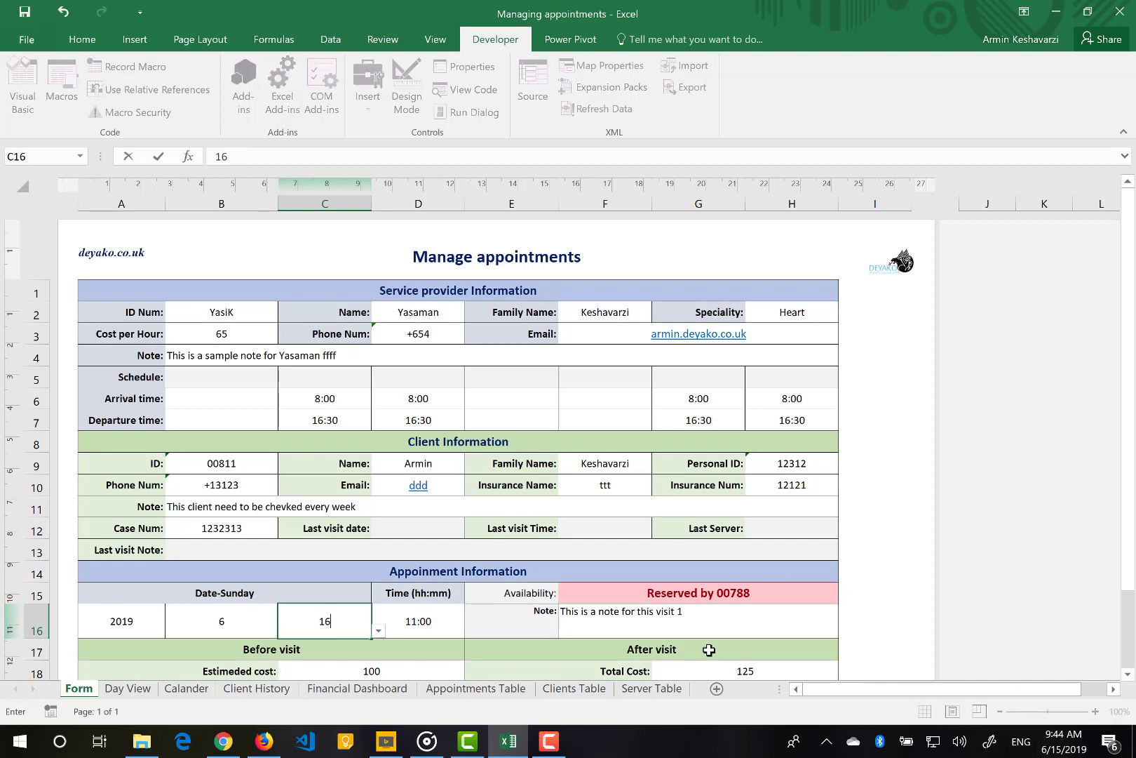
{"action": "left_click", "coordinate": [447, 620]}
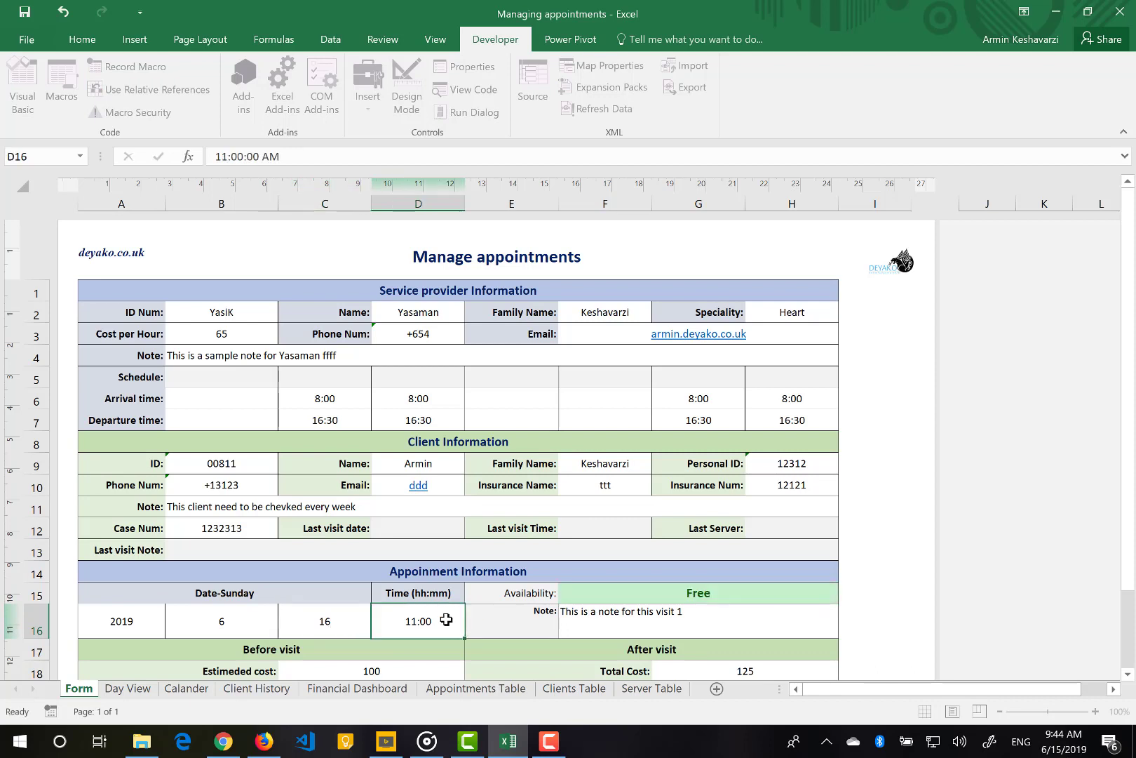
{"action": "type", "text": "10:00"}
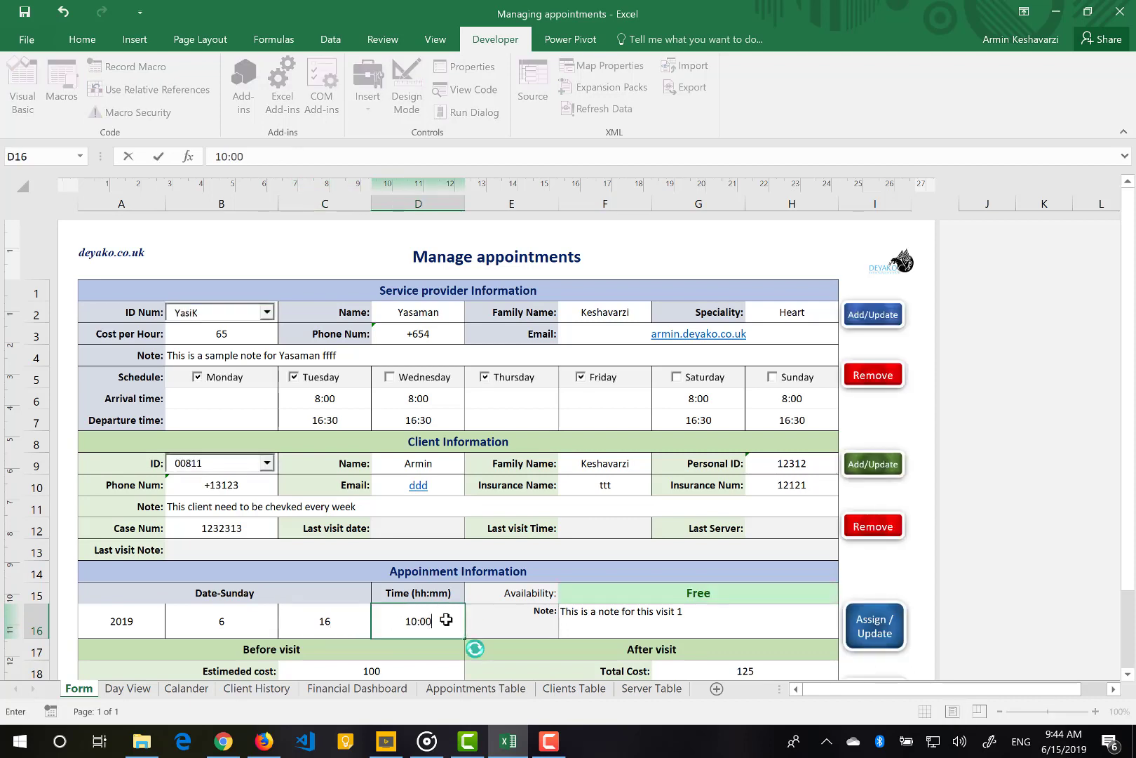
{"action": "key", "text": "Return"}
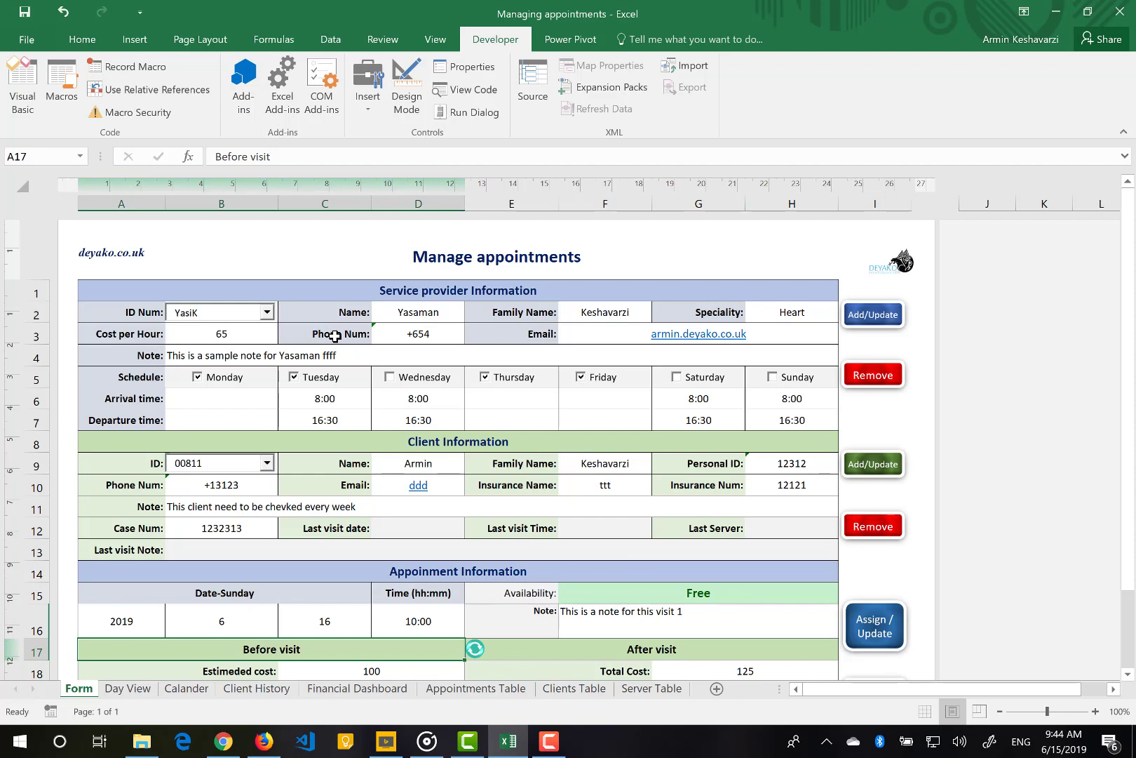
Load the first listed service provider and move the appointment to day 17, a Monday
{"action": "left_click", "coordinate": [266, 313]}
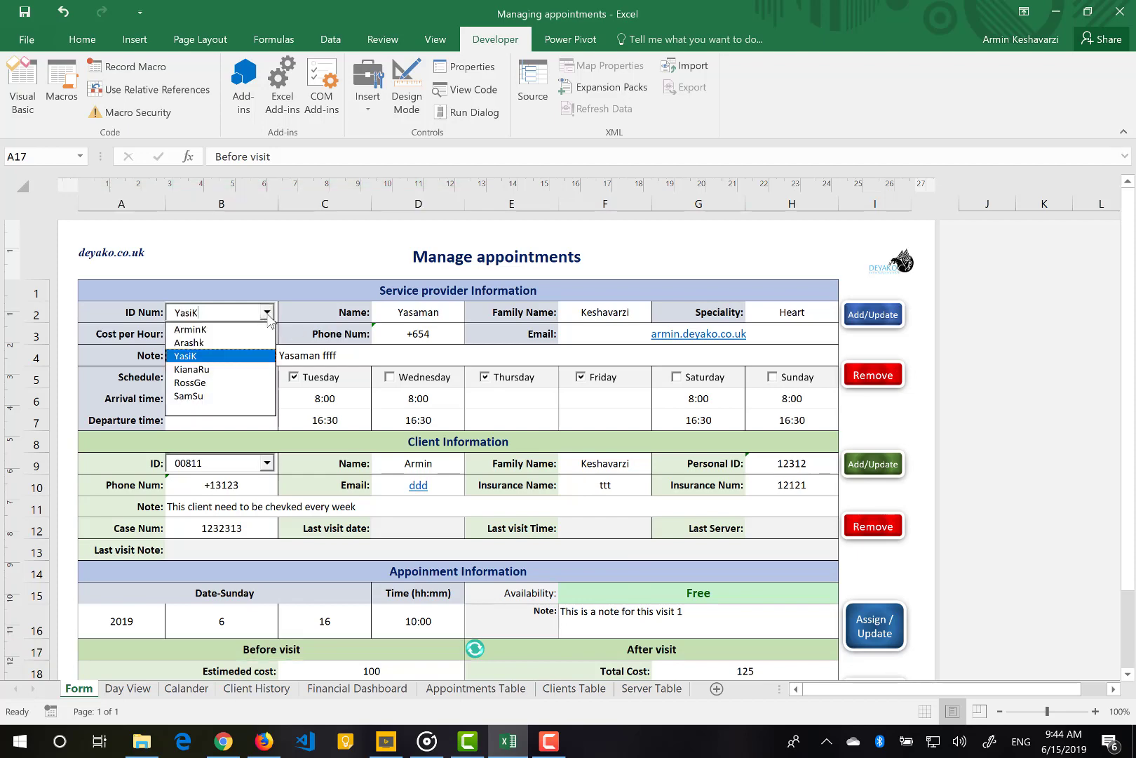
{"action": "left_click", "coordinate": [226, 330]}
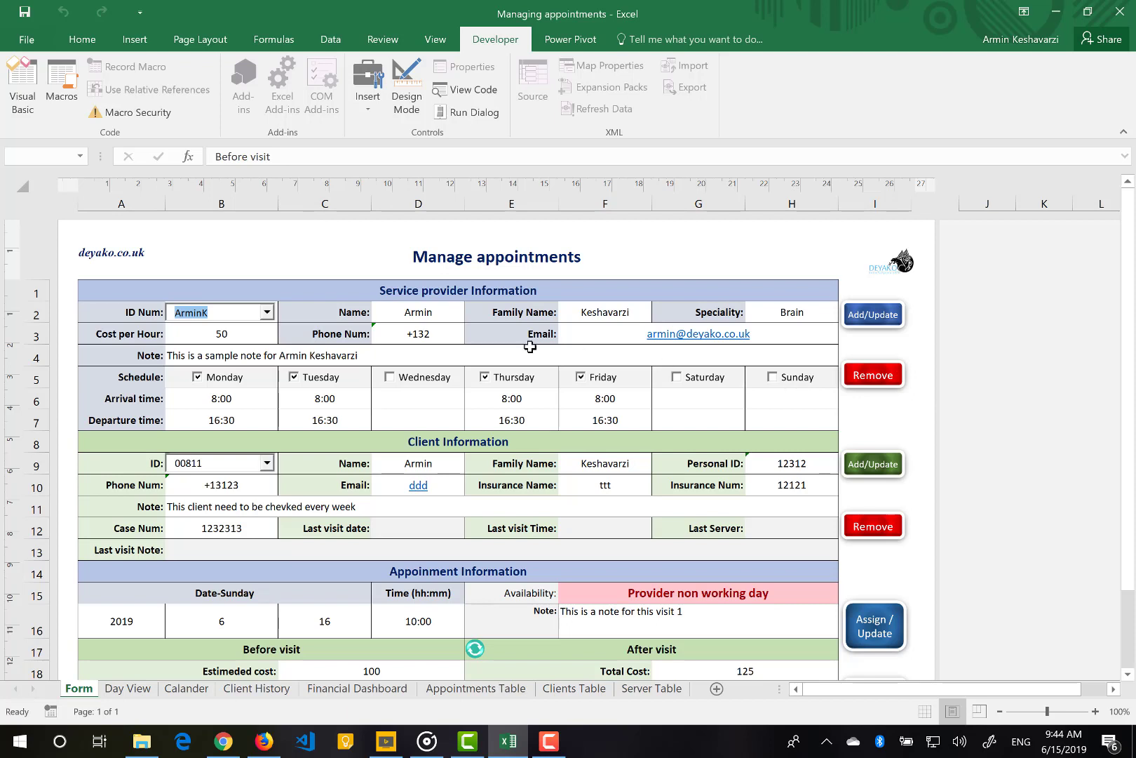
{"action": "left_click", "coordinate": [328, 624]}
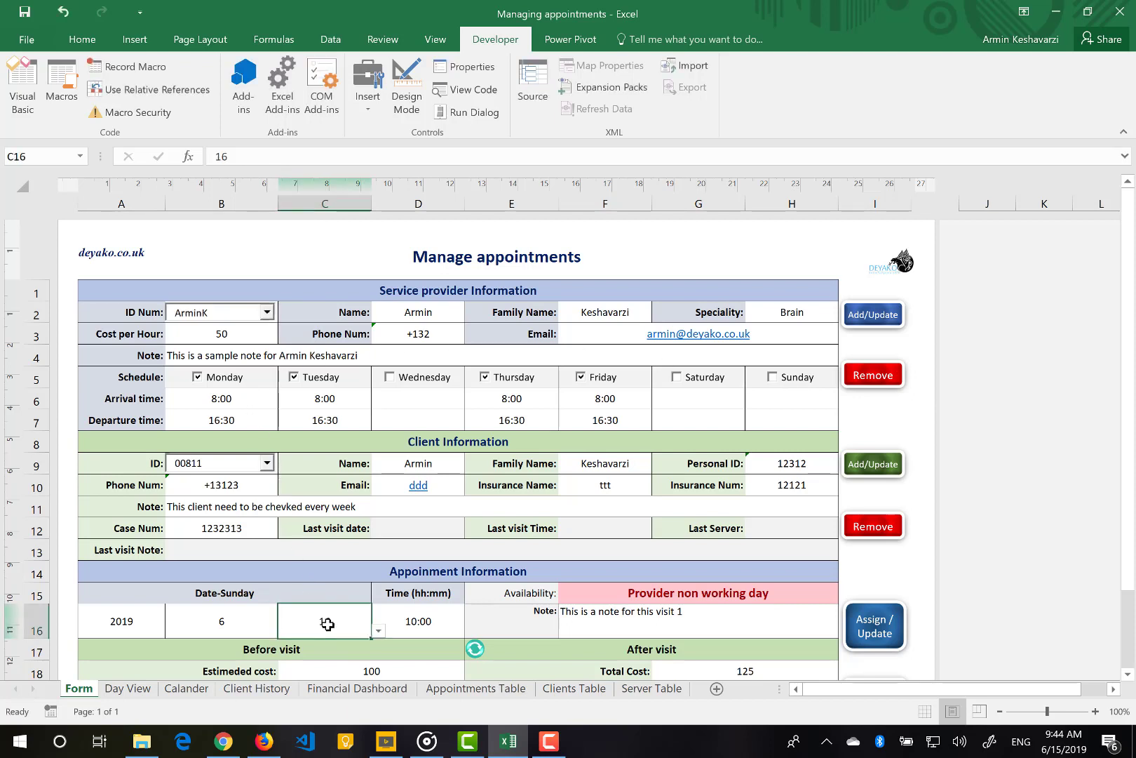
{"action": "type", "text": "17"}
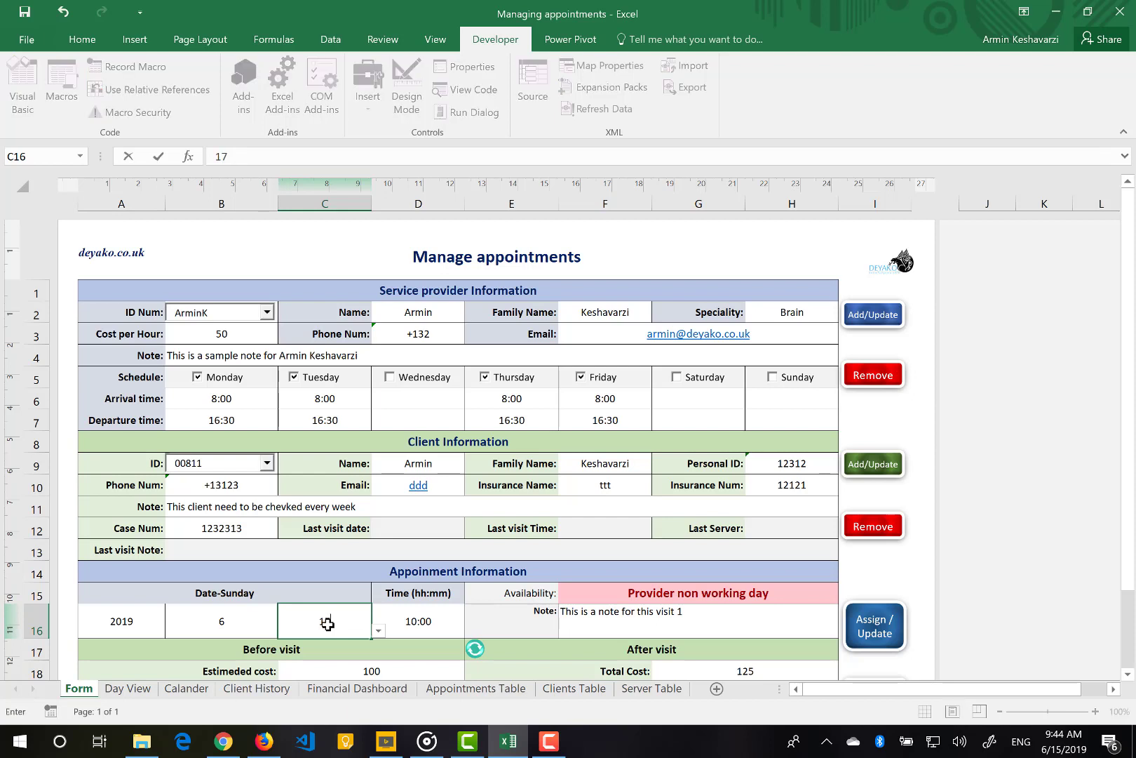
{"action": "left_click", "coordinate": [437, 623]}
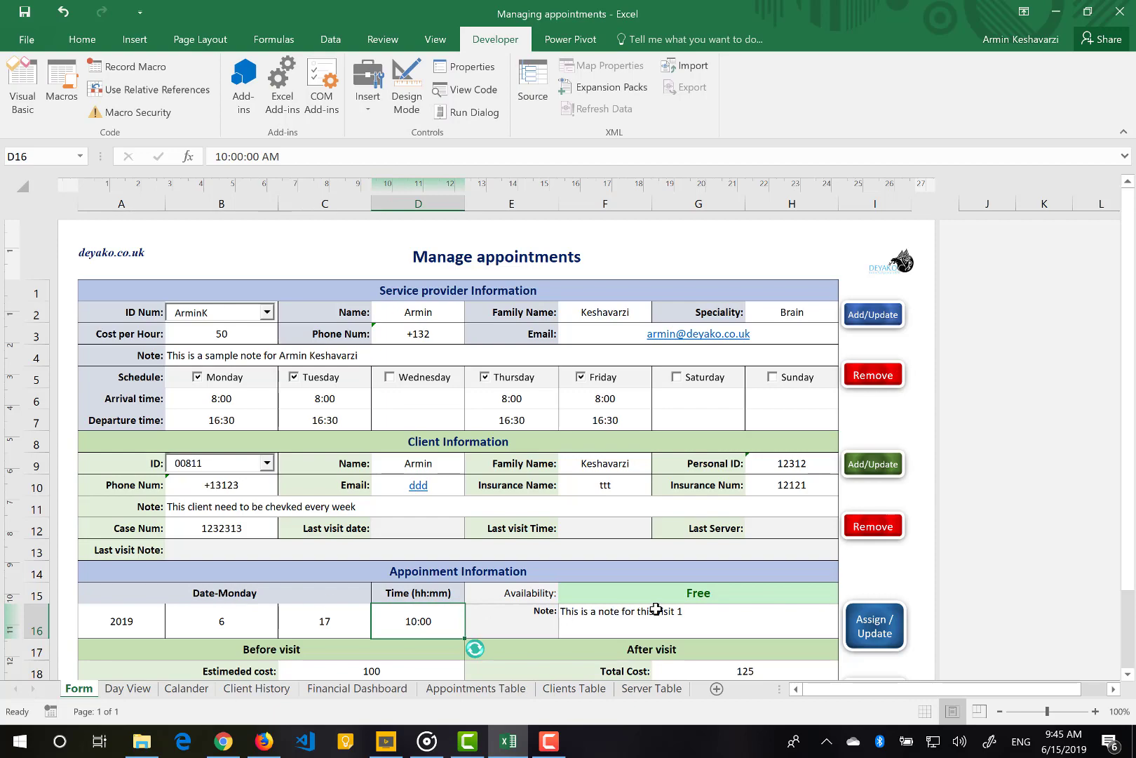
{"action": "scroll", "coordinate": [656, 609], "scroll_direction": "down", "scroll_amount": 2}
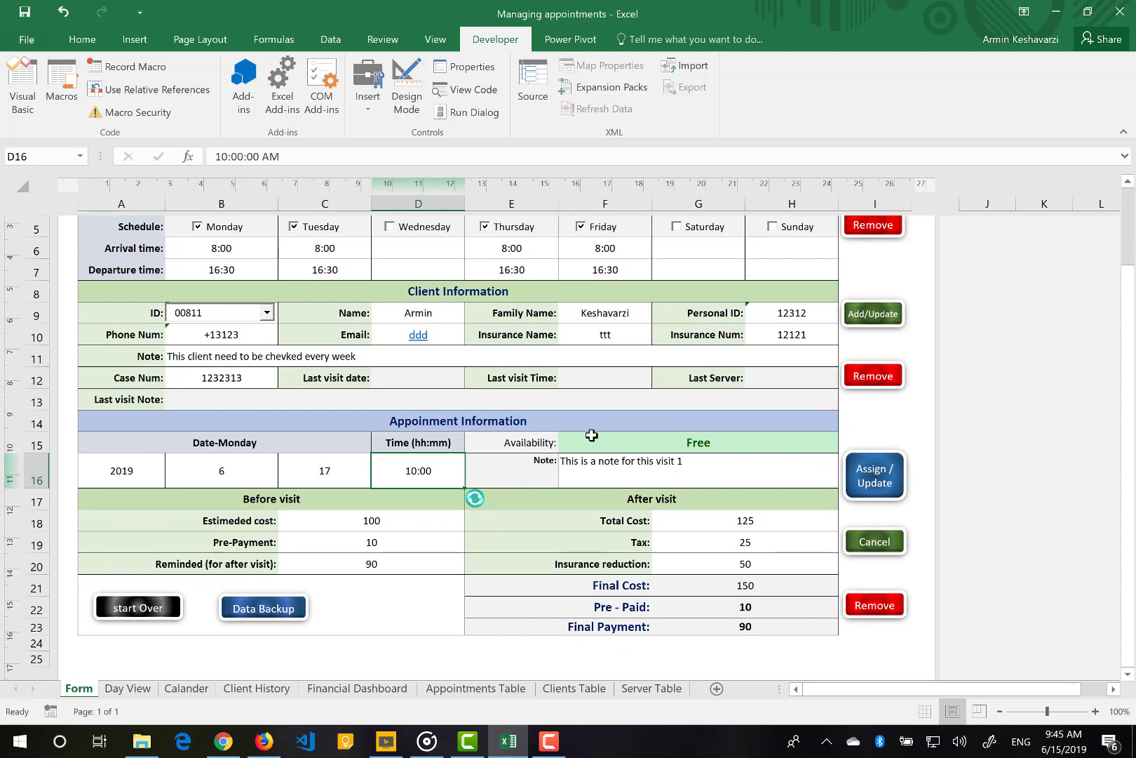
Set estimated cost to 50 and pre-payment to 0
{"action": "left_click", "coordinate": [371, 519]}
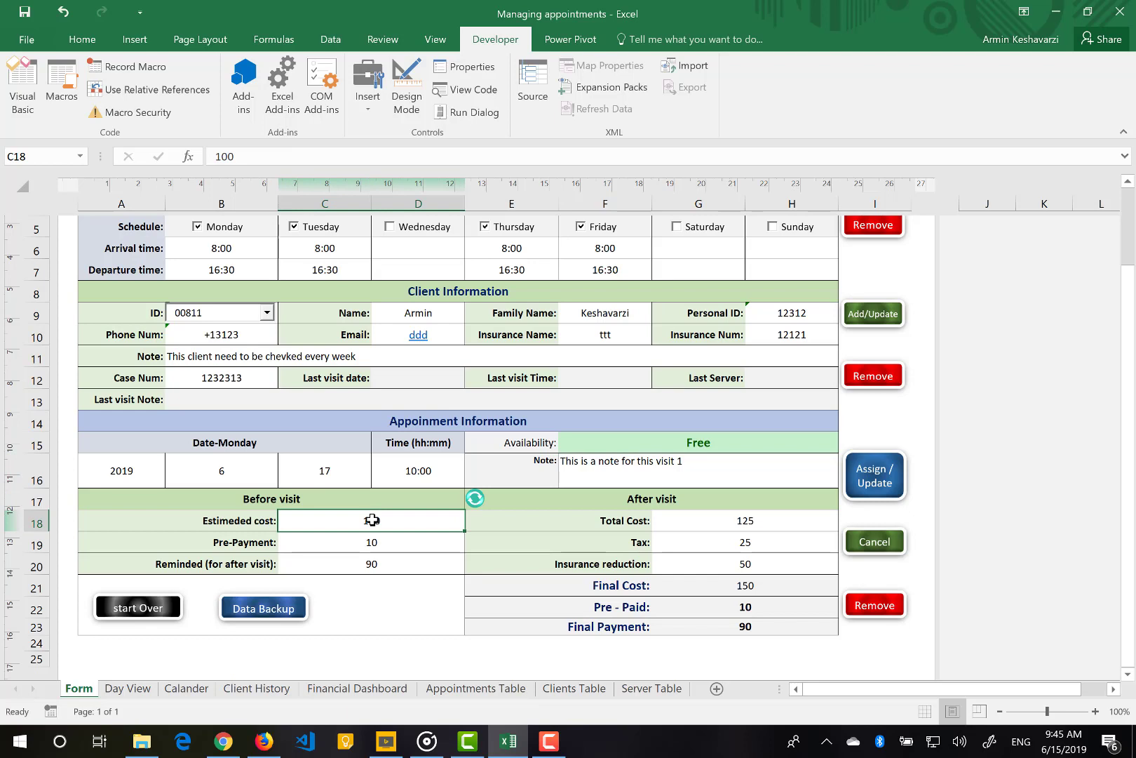
{"action": "type", "text": "50"}
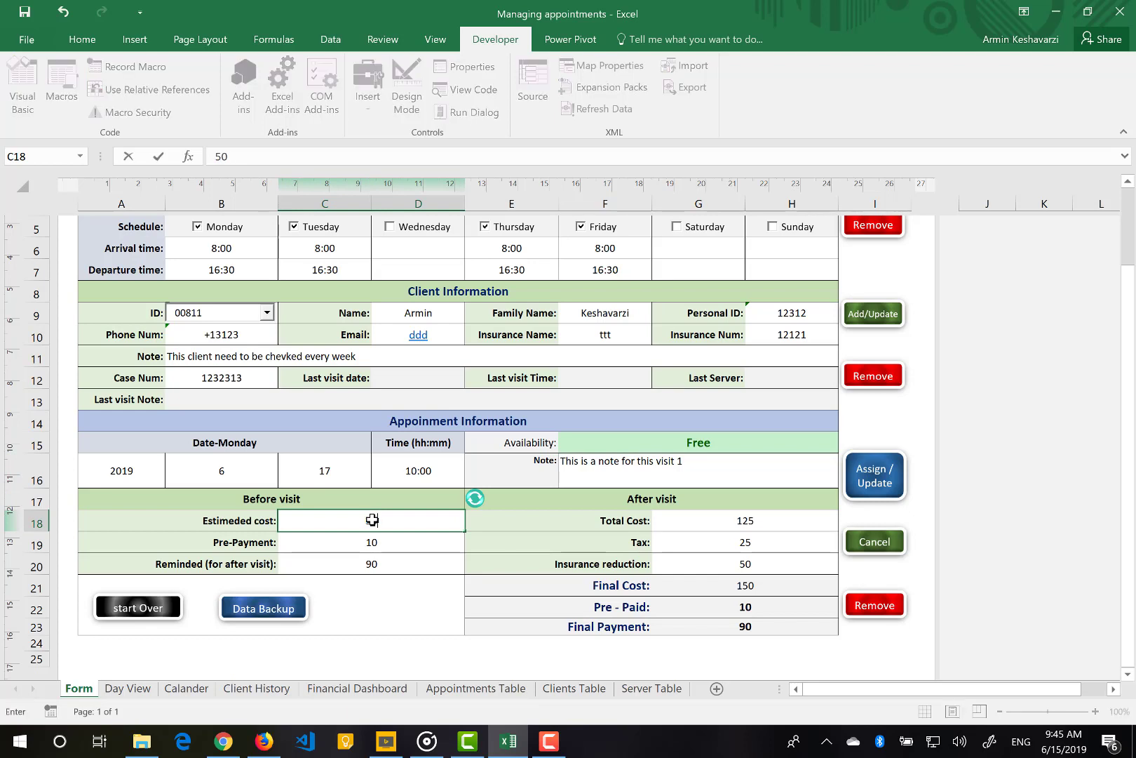
{"action": "key", "text": "Return"}
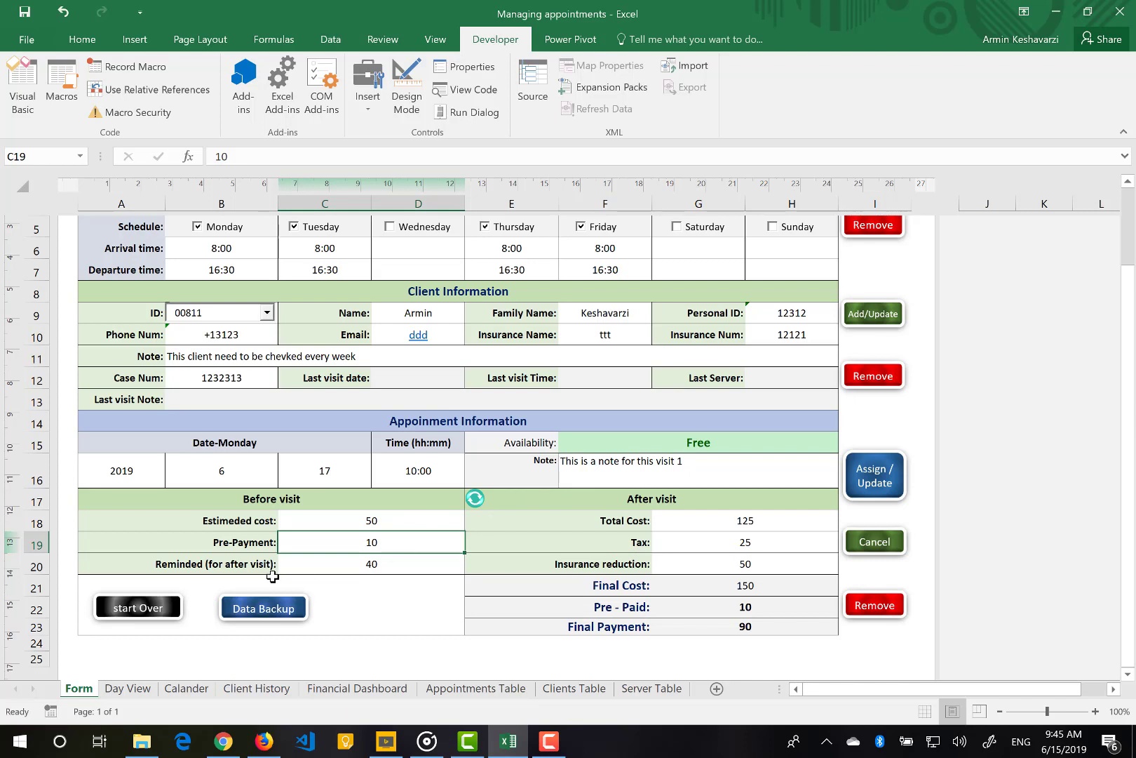
{"action": "type", "text": "0"}
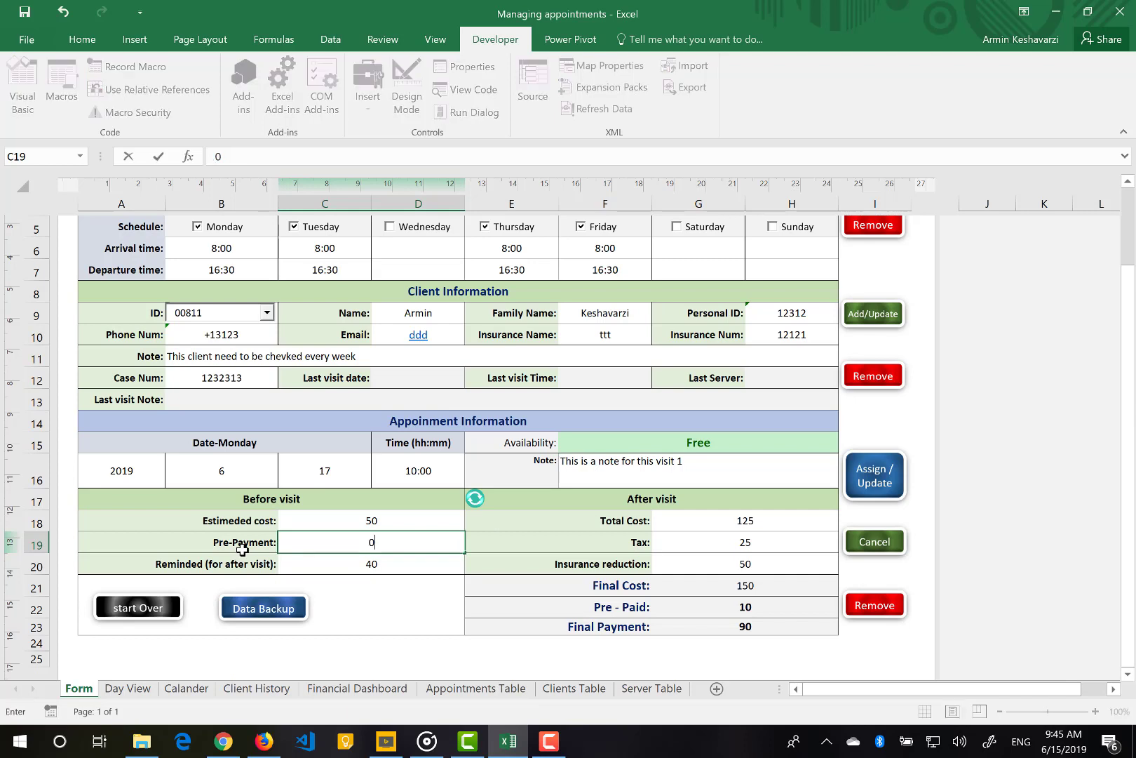
{"action": "key", "text": "Return"}
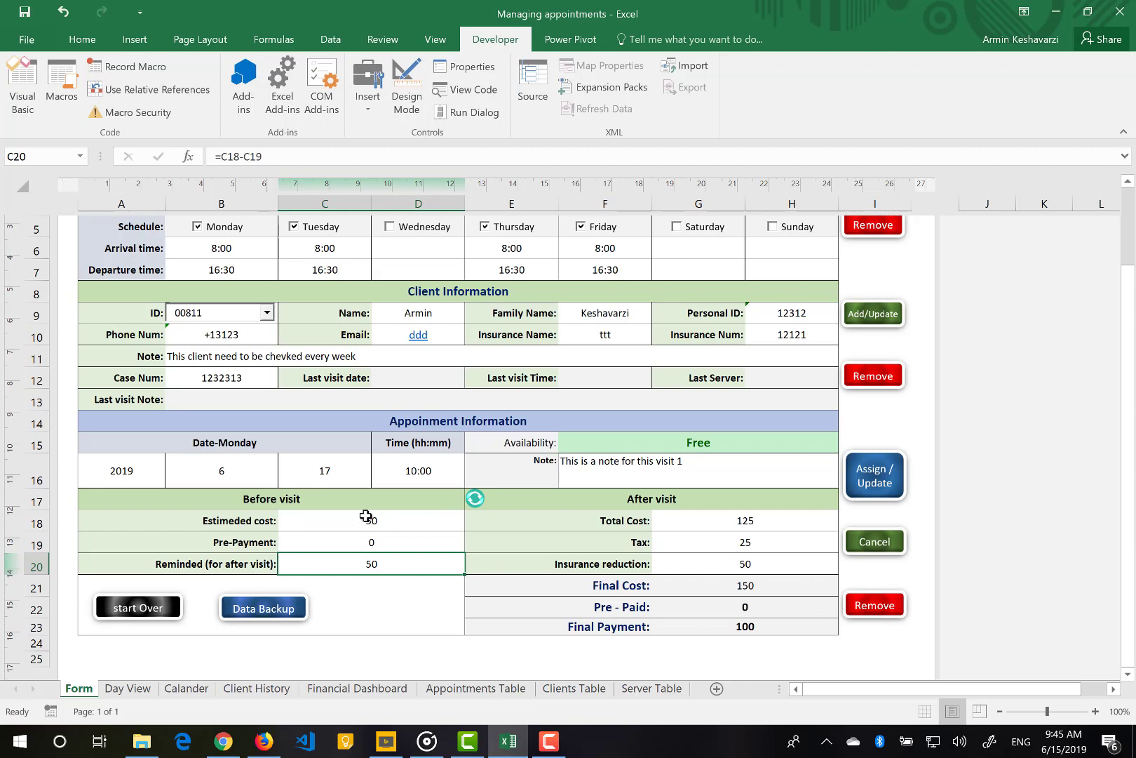
Clear the after-visit Total Cost, Tax and Insurance reduction values
{"action": "left_click", "coordinate": [698, 524]}
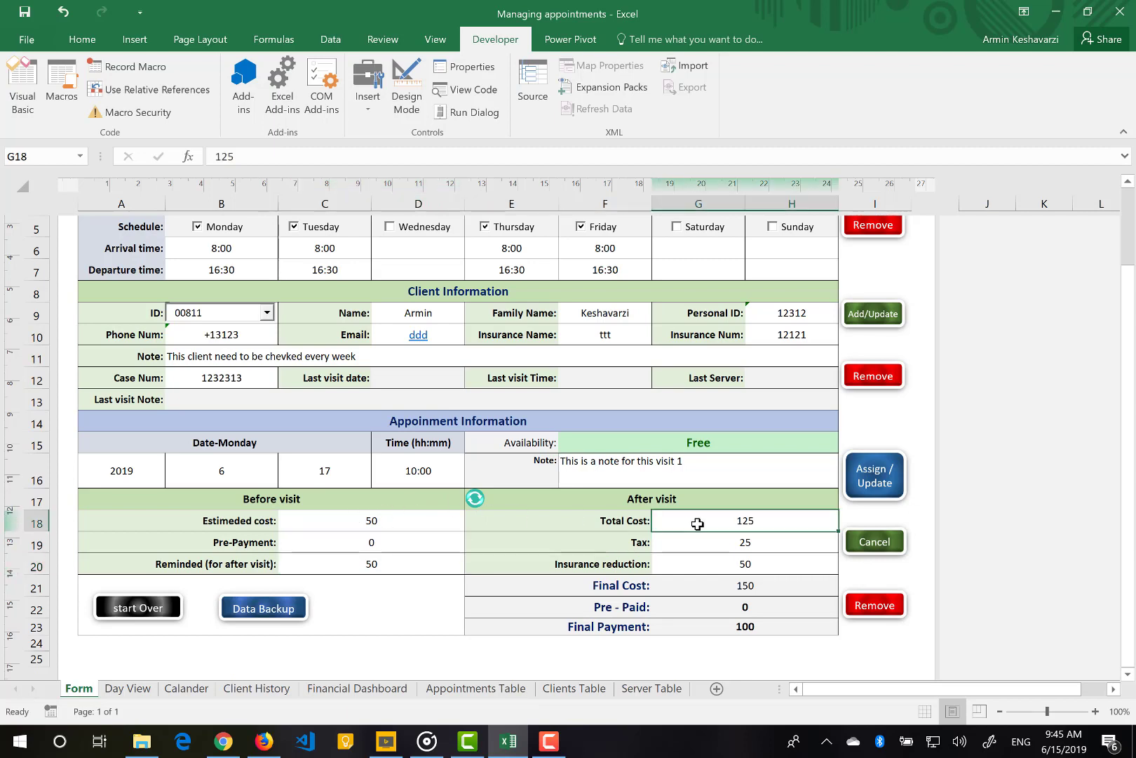
{"action": "key", "text": "Delete"}
{"action": "key", "text": "Return"}
{"action": "key", "text": "Delete"}
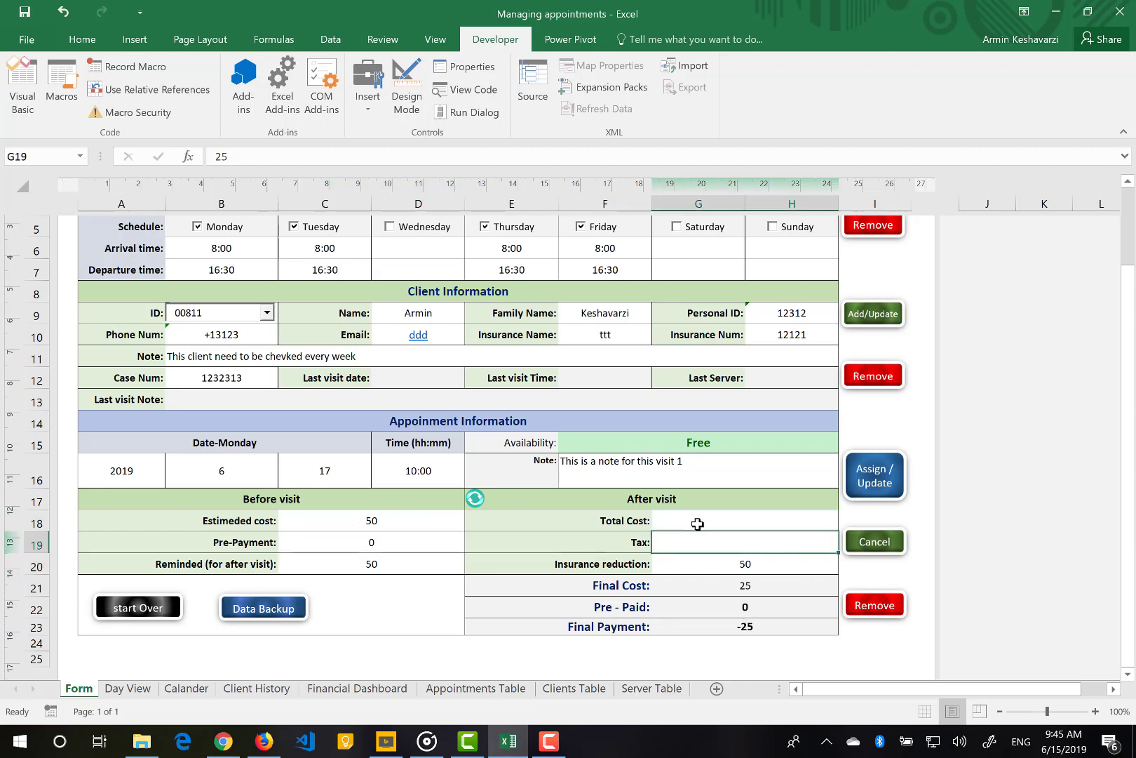
{"action": "key", "text": "Return"}
{"action": "key", "text": "Delete"}
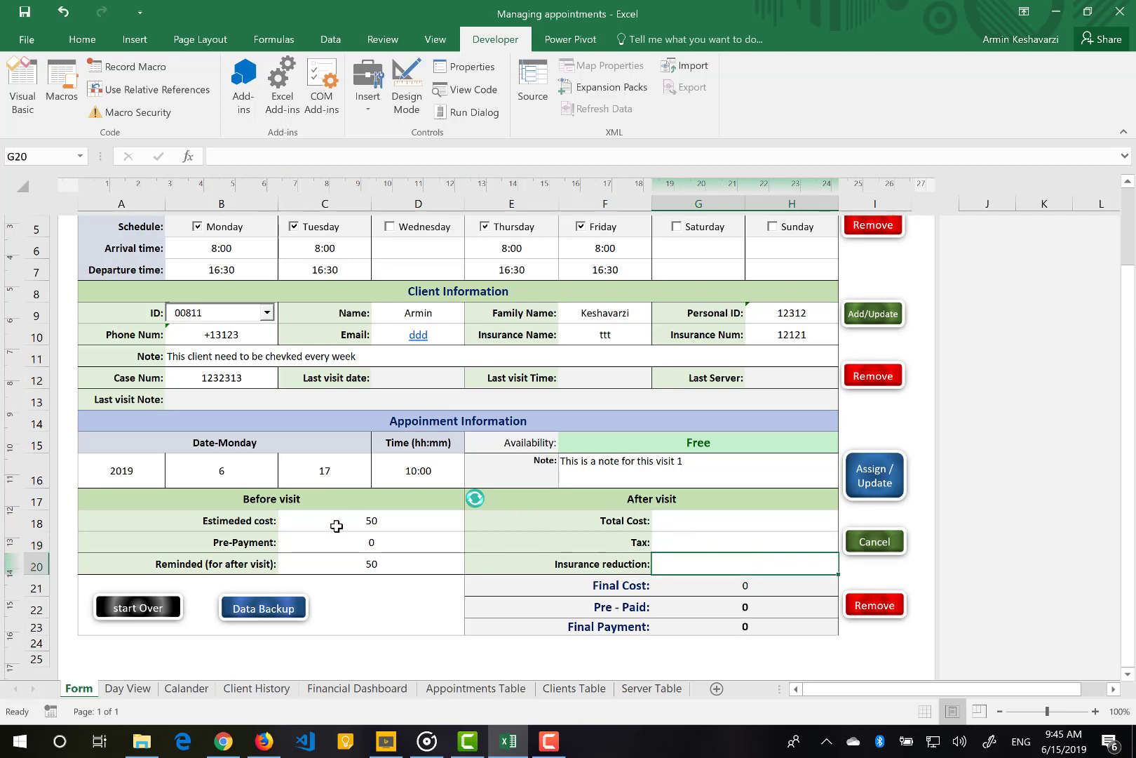
{"action": "left_click", "coordinate": [359, 539]}
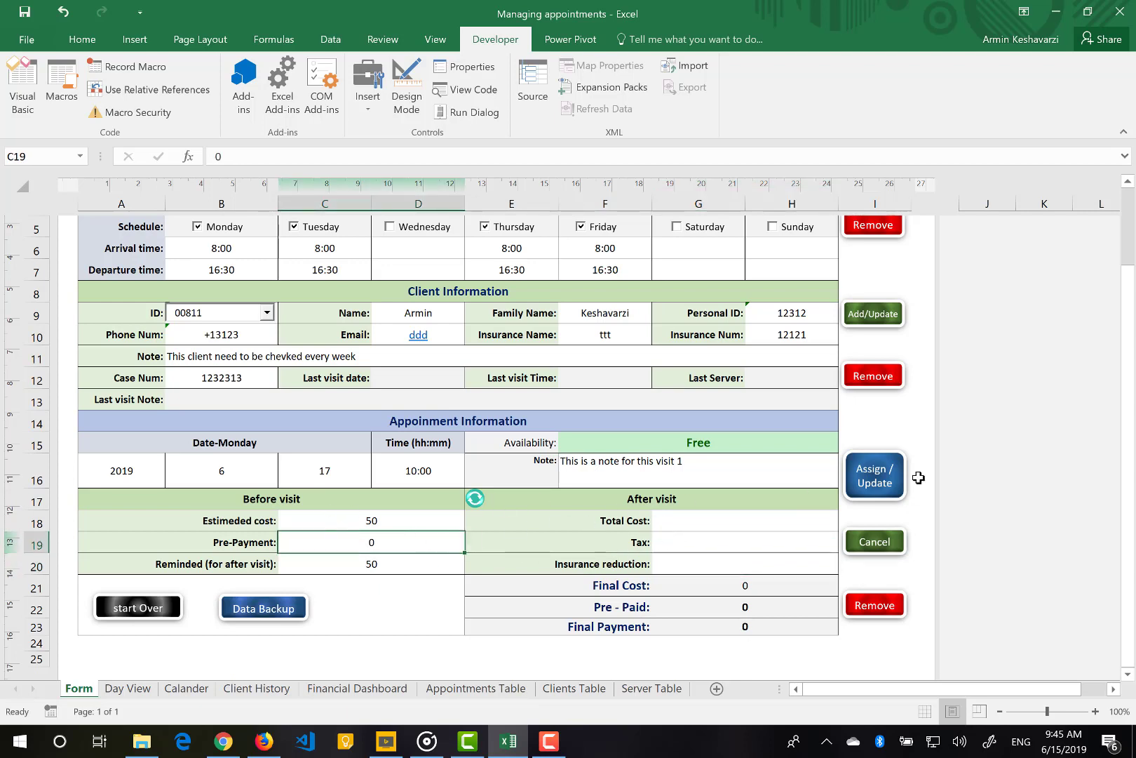
Book the Monday 2019-6-17 10:00 appointment so Availability shows Reserved
{"action": "left_click", "coordinate": [865, 491]}
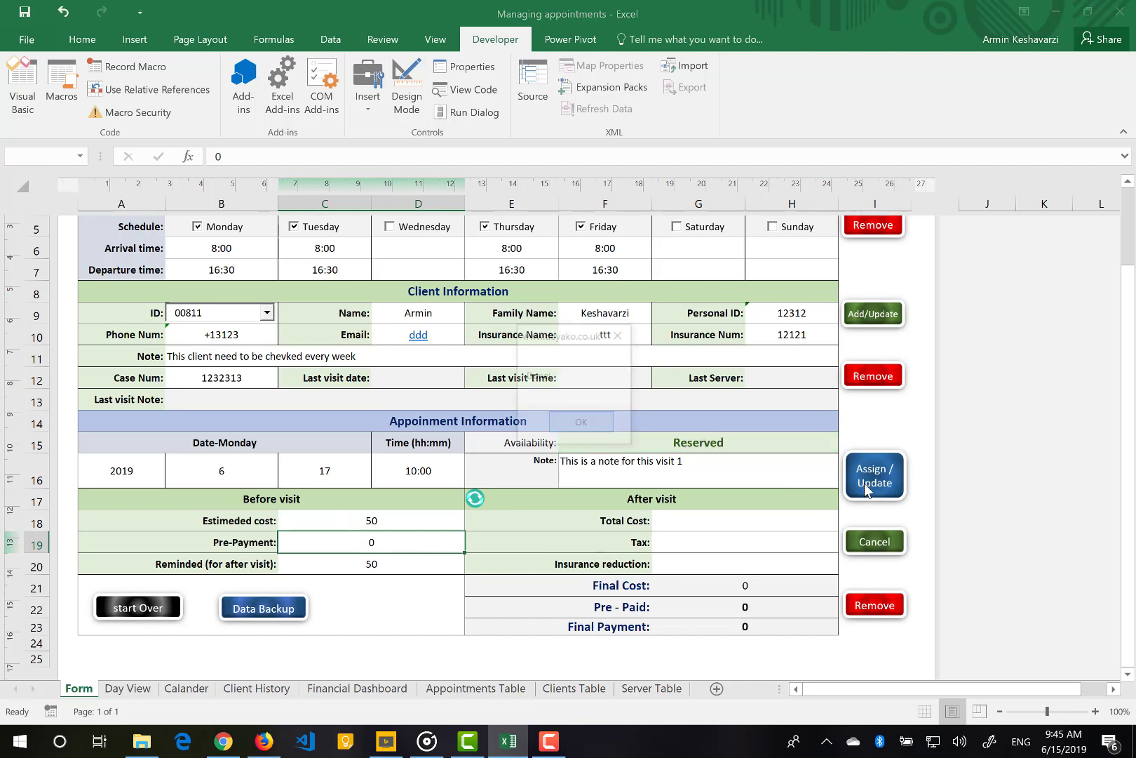
{"action": "left_click", "coordinate": [581, 424]}
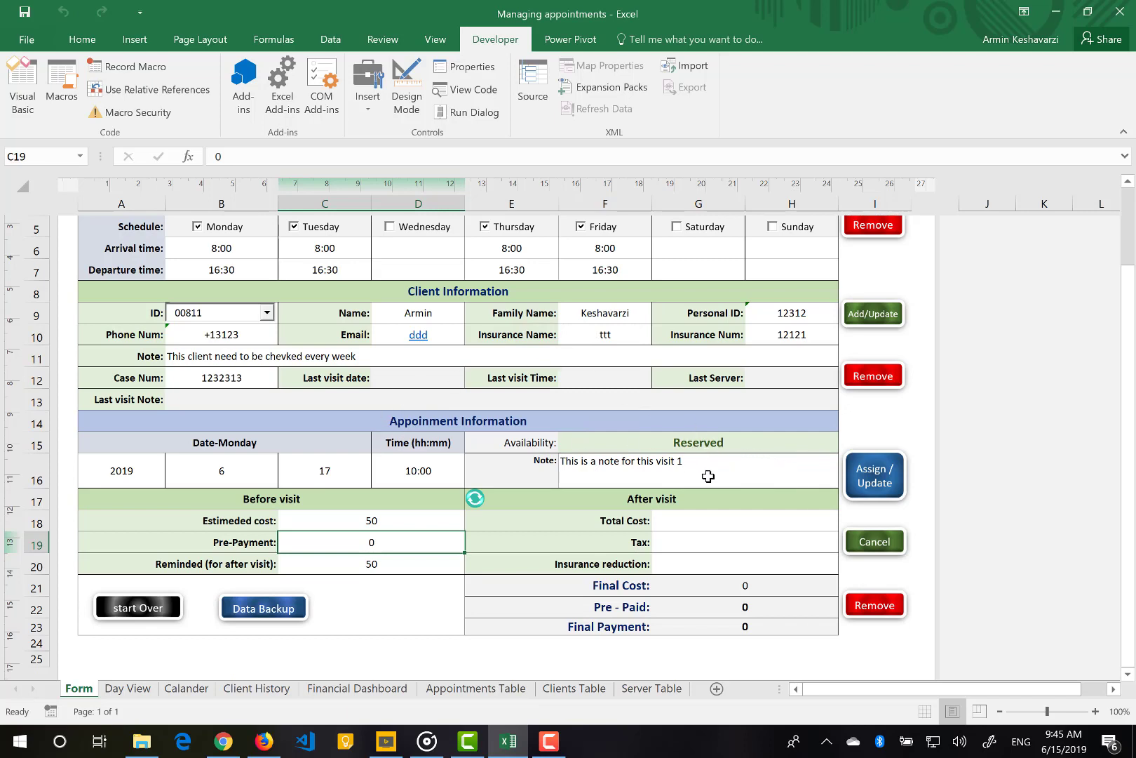
{"action": "left_click", "coordinate": [730, 442]}
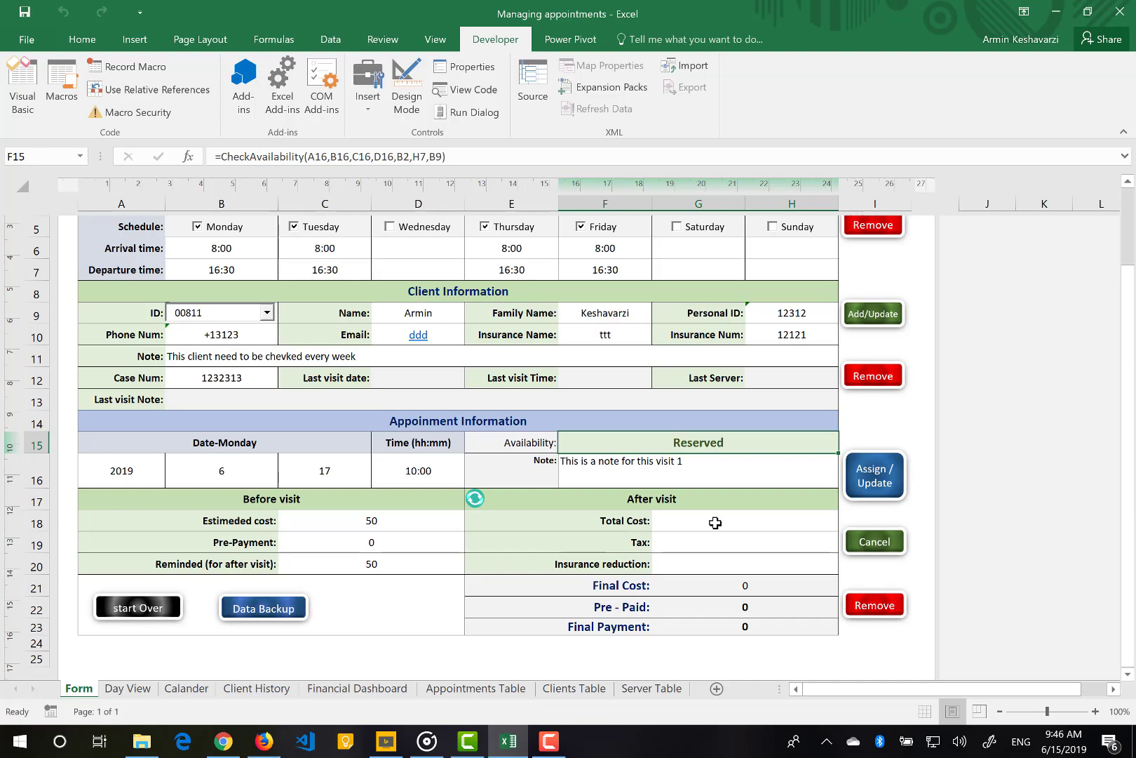
Enter after-visit Total Cost 50, Tax 10 and Insurance reduction 50
{"action": "scroll", "coordinate": [716, 523], "scroll_direction": "up", "scroll_amount": 2}
{"action": "scroll", "coordinate": [716, 522], "scroll_direction": "down", "scroll_amount": 1}
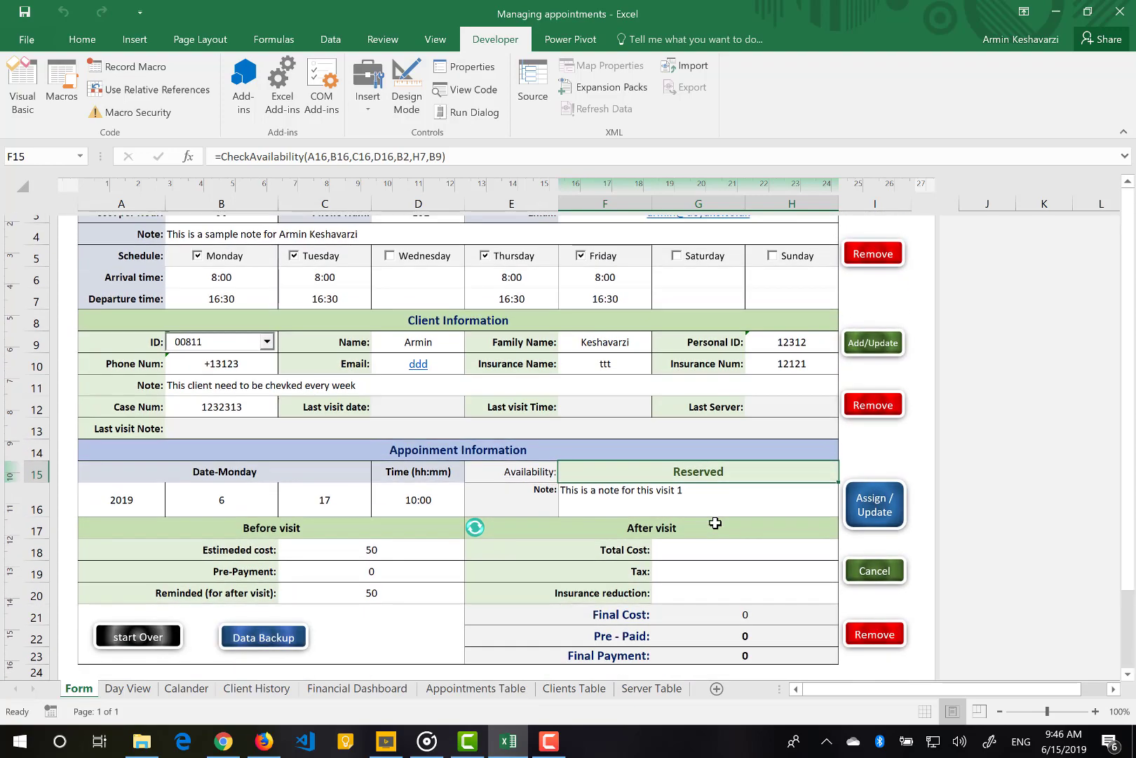
{"action": "scroll", "coordinate": [715, 523], "scroll_direction": "up", "scroll_amount": 2}
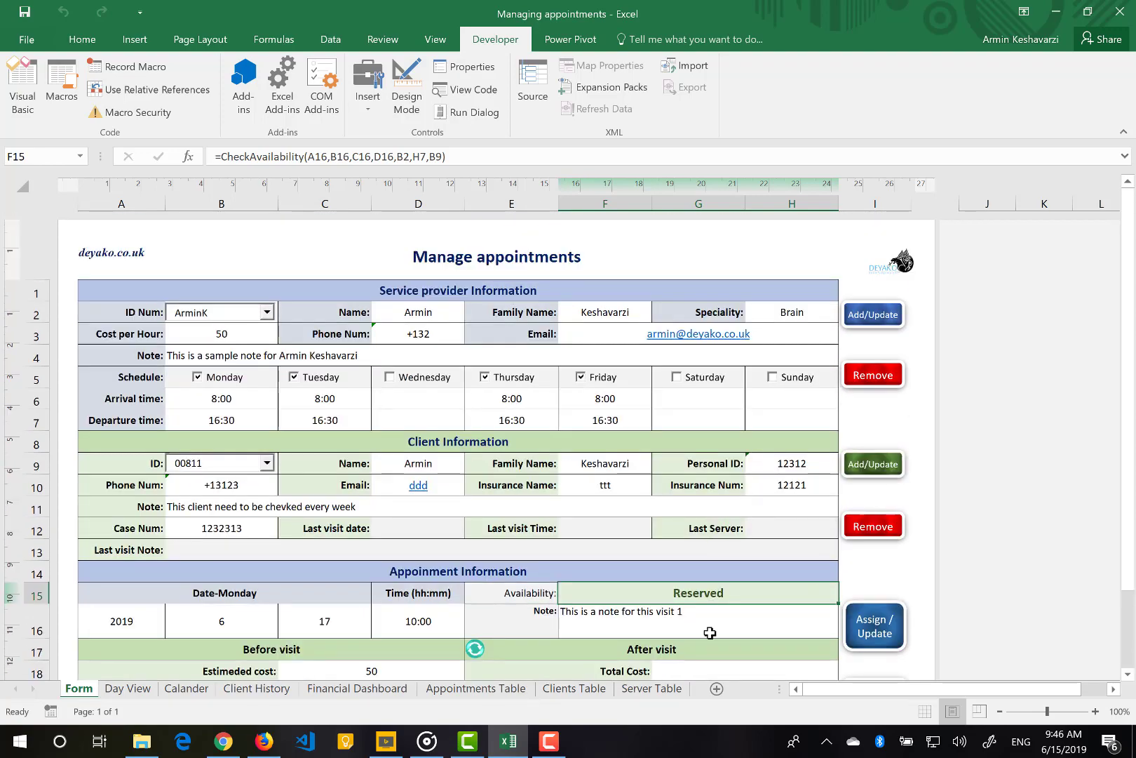
{"action": "scroll", "coordinate": [710, 634], "scroll_direction": "down", "scroll_amount": 2}
{"action": "scroll", "coordinate": [705, 558], "scroll_direction": "down", "scroll_amount": 1}
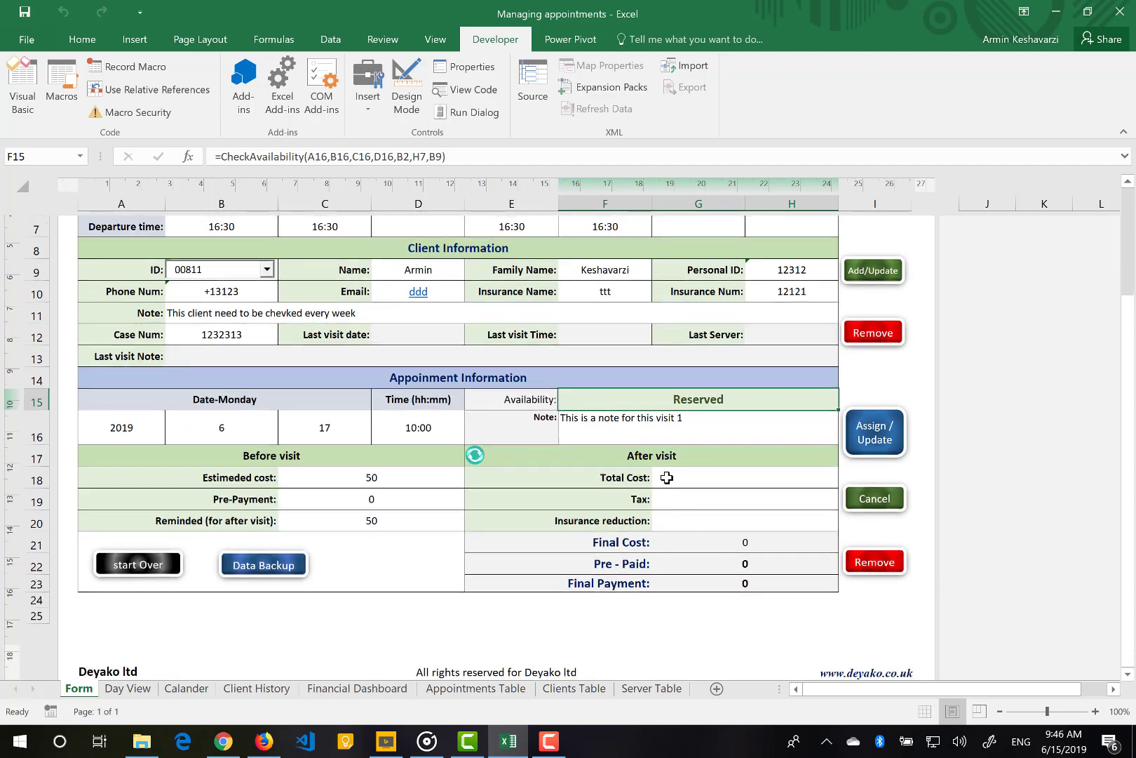
{"action": "left_click", "coordinate": [667, 478]}
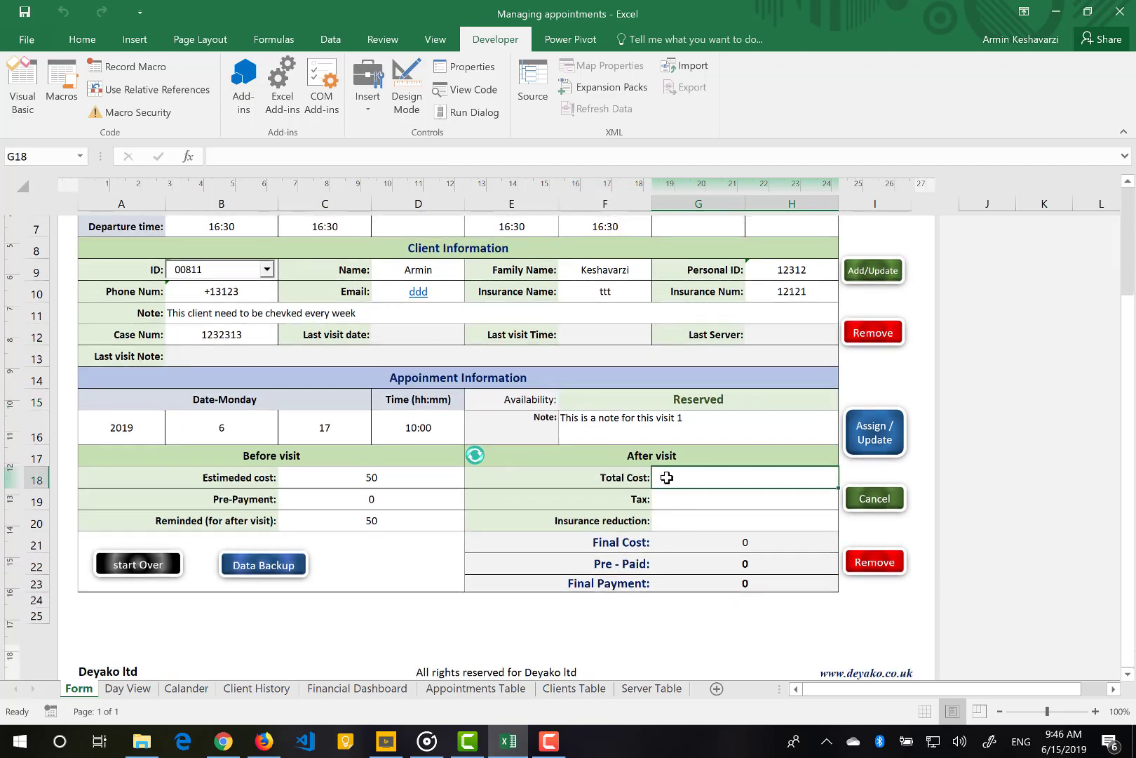
{"action": "type", "text": "50"}
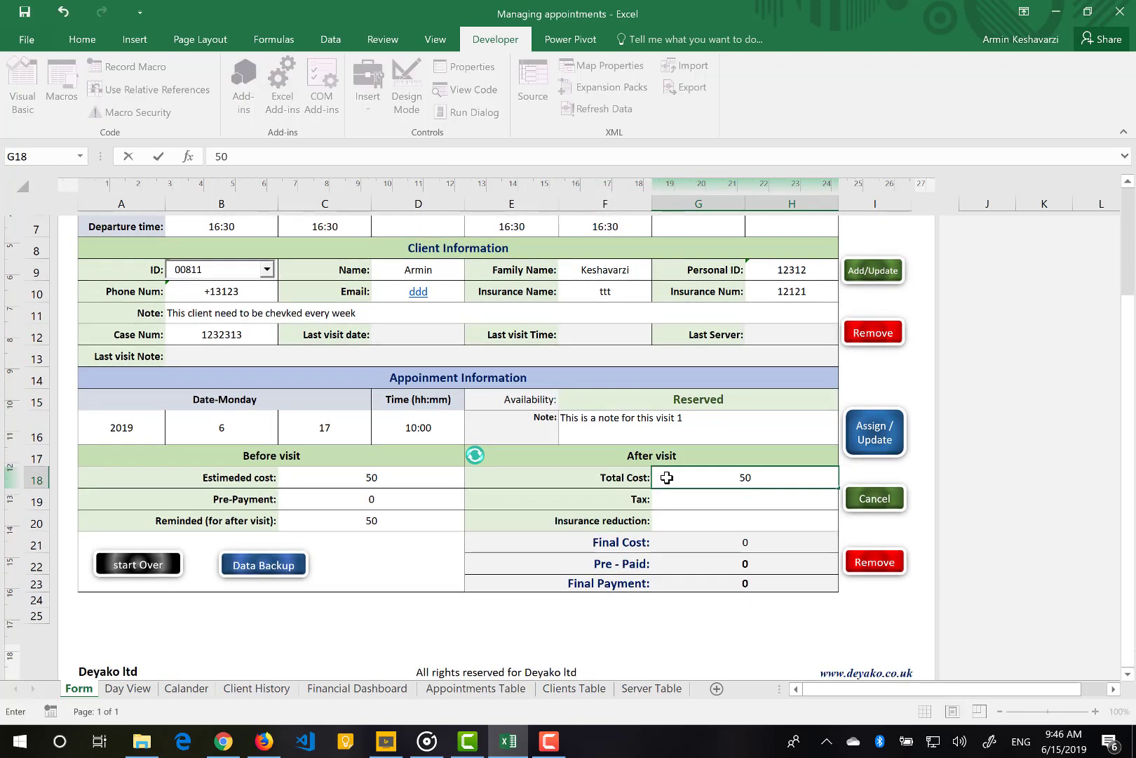
{"action": "key", "text": "Return"}
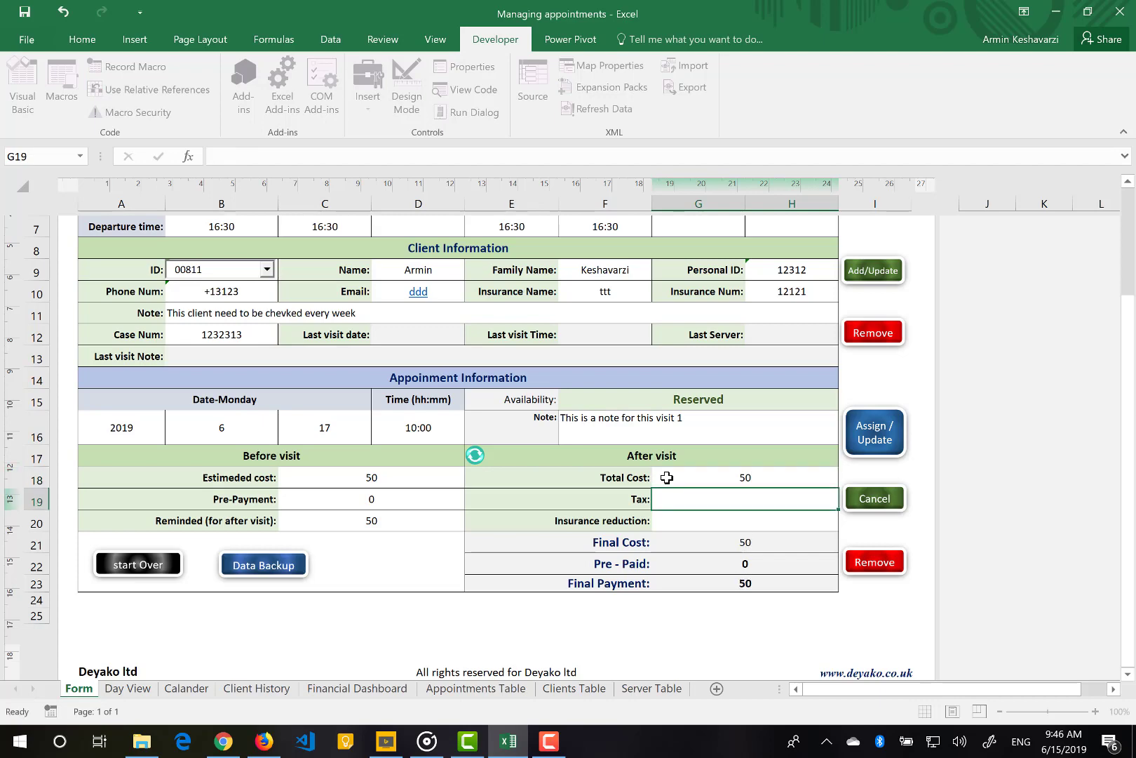
{"action": "type", "text": "10"}
{"action": "key", "text": "Return"}
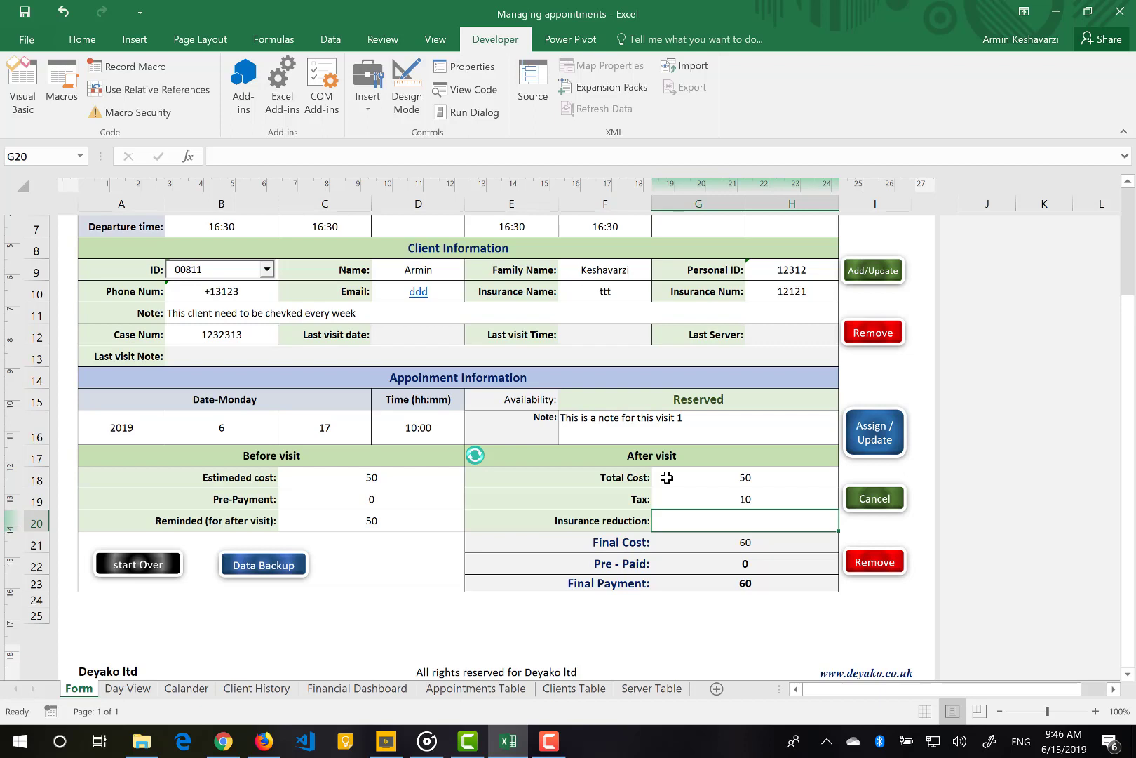
{"action": "type", "text": "50"}
{"action": "key", "text": "Return"}
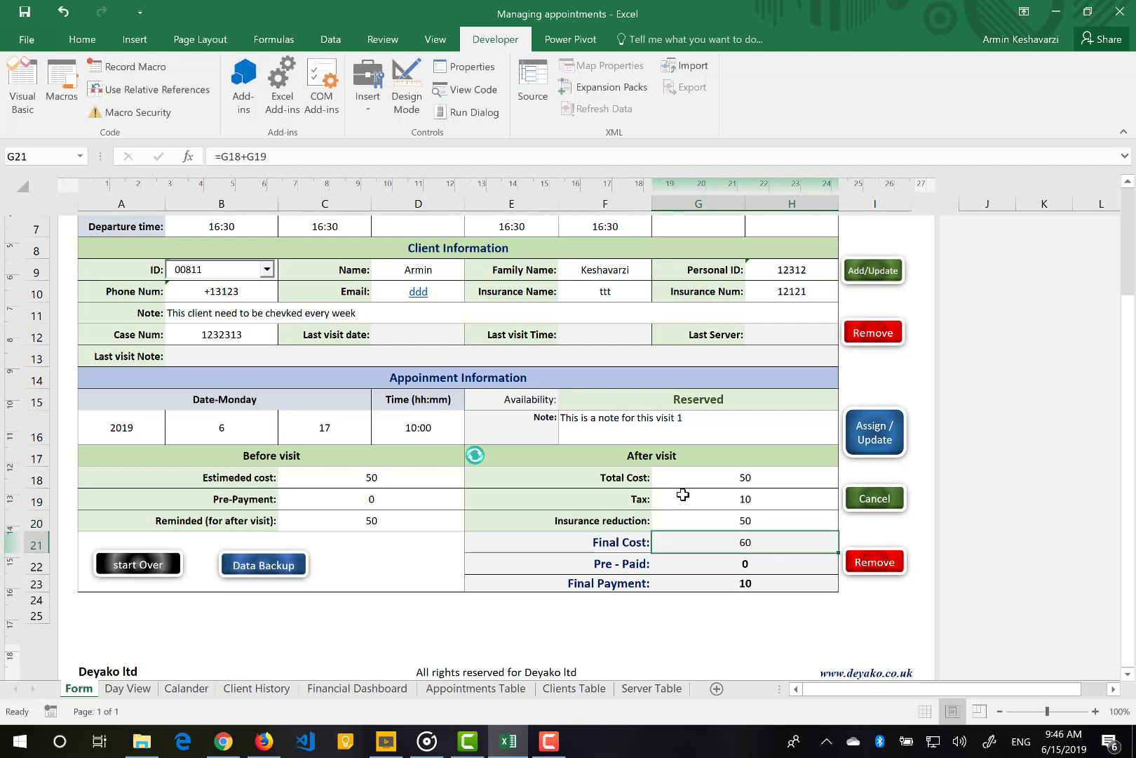
{"action": "left_click", "coordinate": [725, 583]}
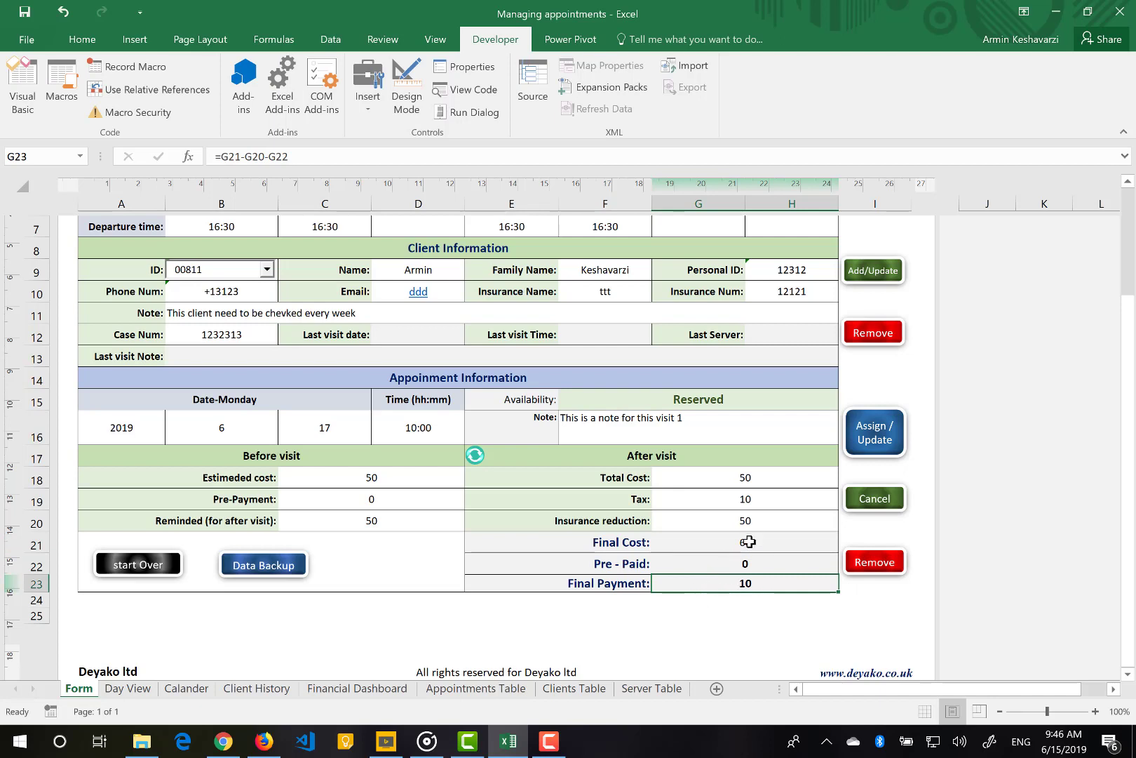
{"action": "left_click_drag", "start_coordinate": [745, 542], "coordinate": [744, 576]}
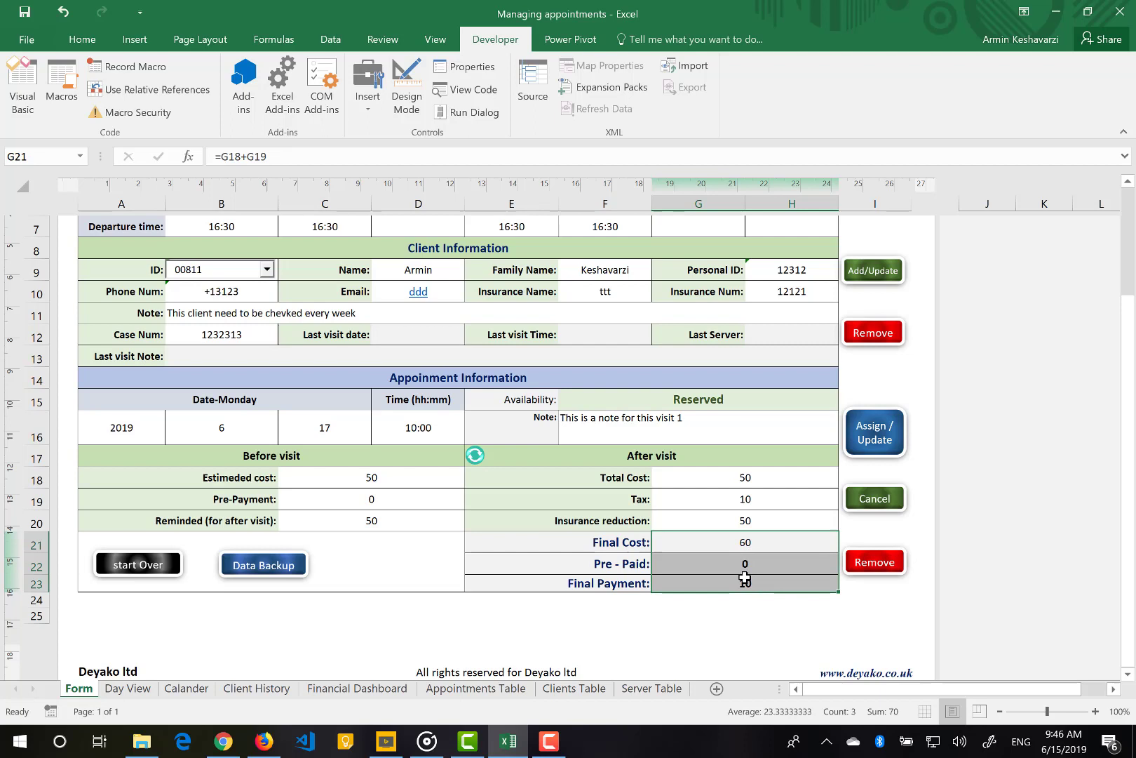
{"action": "left_click", "coordinate": [732, 542]}
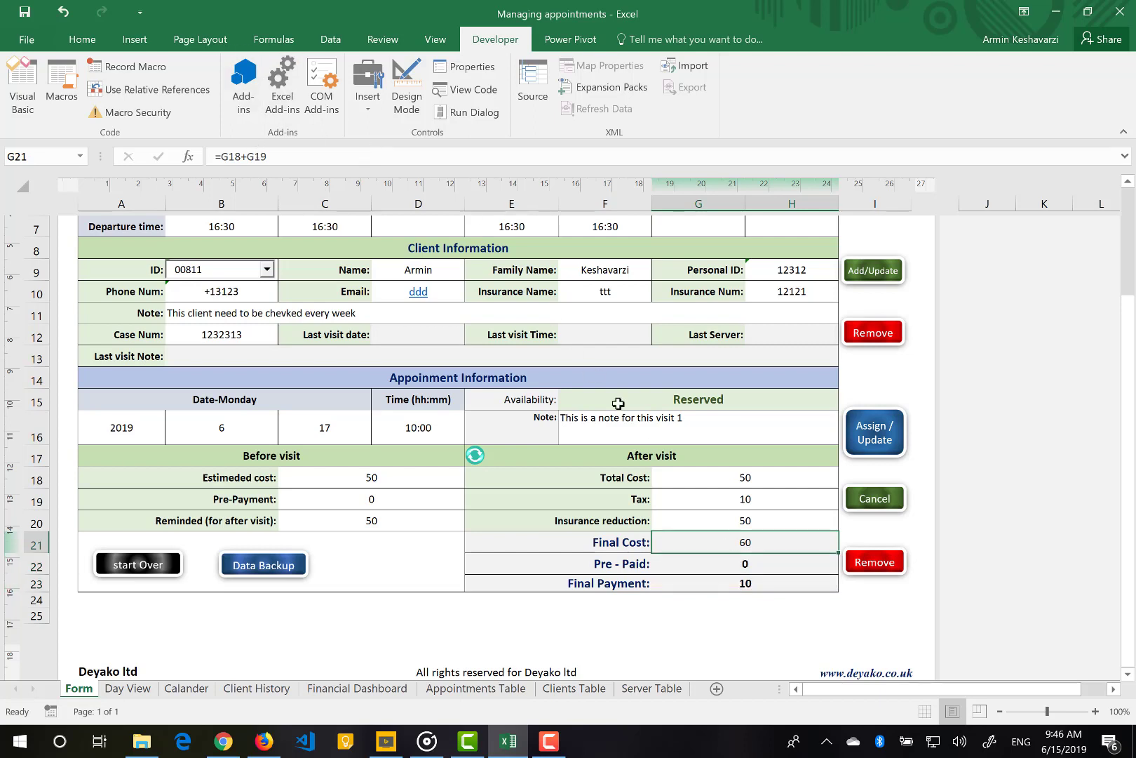
{"action": "left_click", "coordinate": [707, 563]}
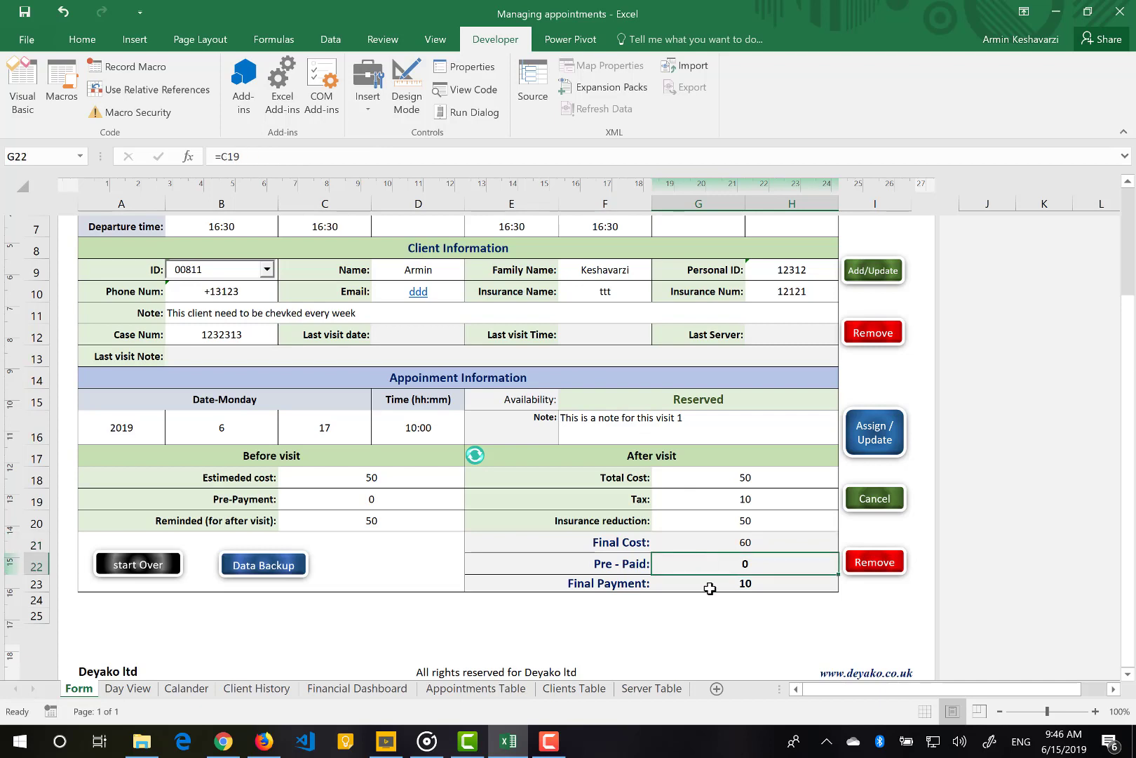
{"action": "left_click", "coordinate": [711, 588]}
{"action": "left_click", "coordinate": [736, 502]}
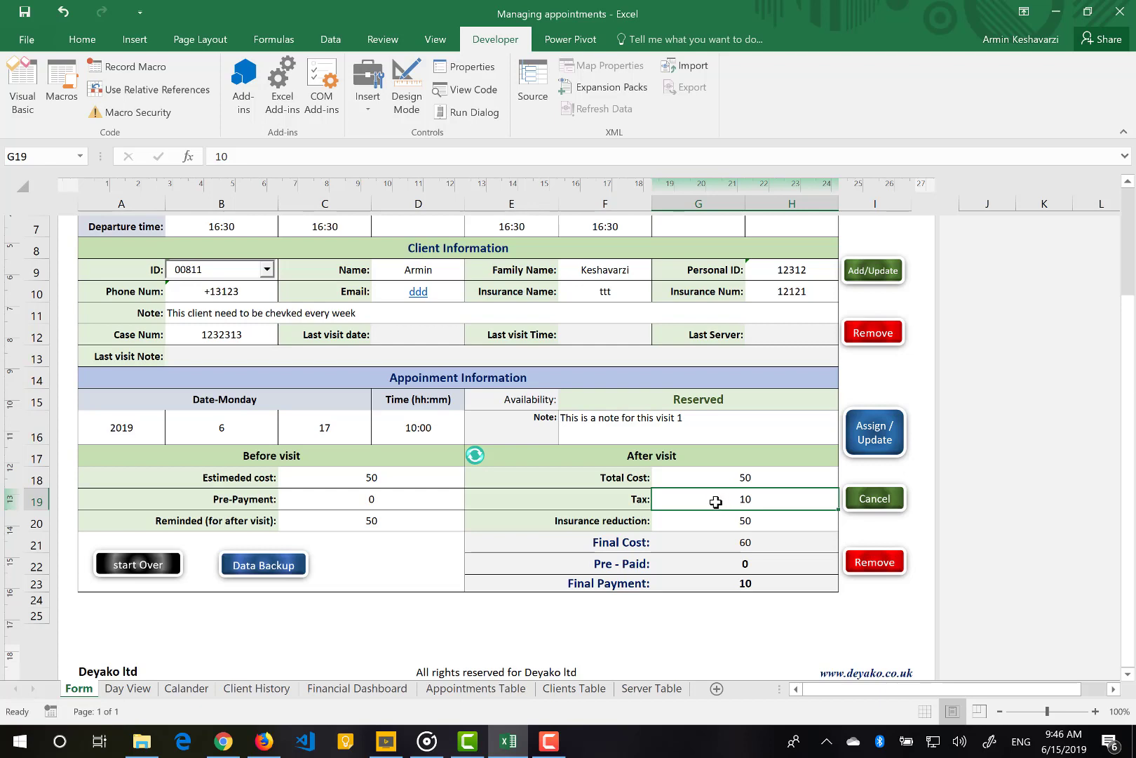
{"action": "left_click", "coordinate": [705, 540]}
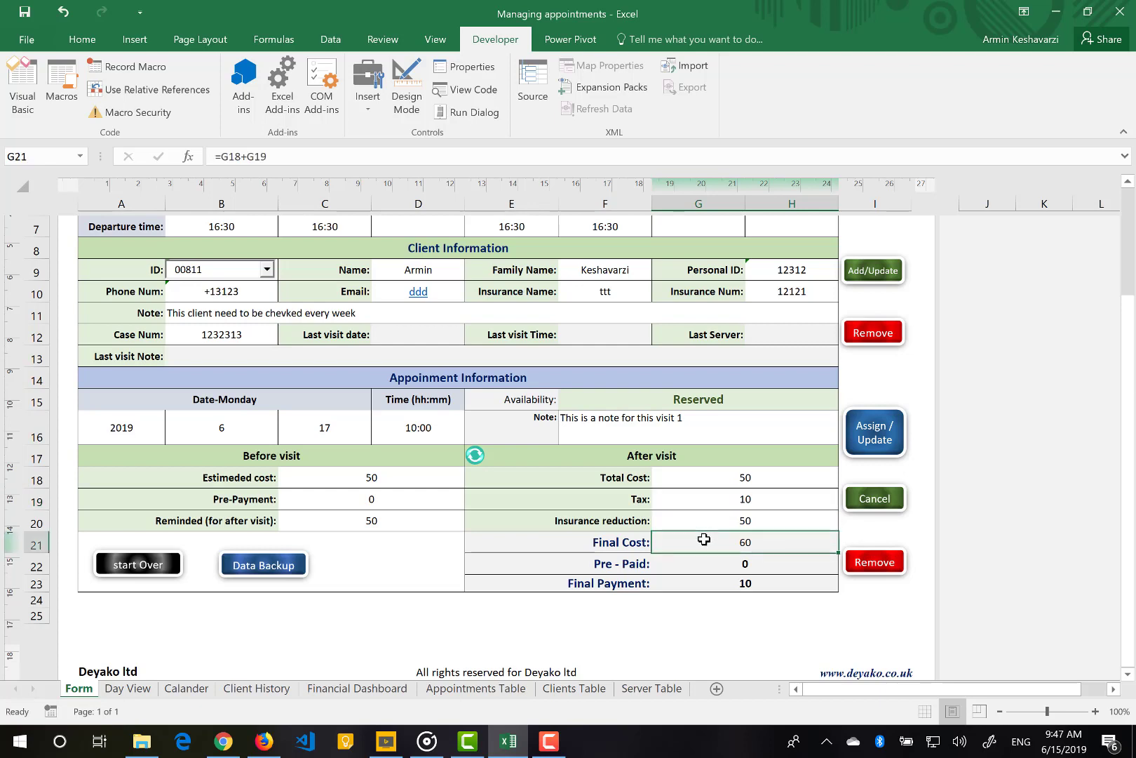
{"action": "left_click", "coordinate": [706, 563]}
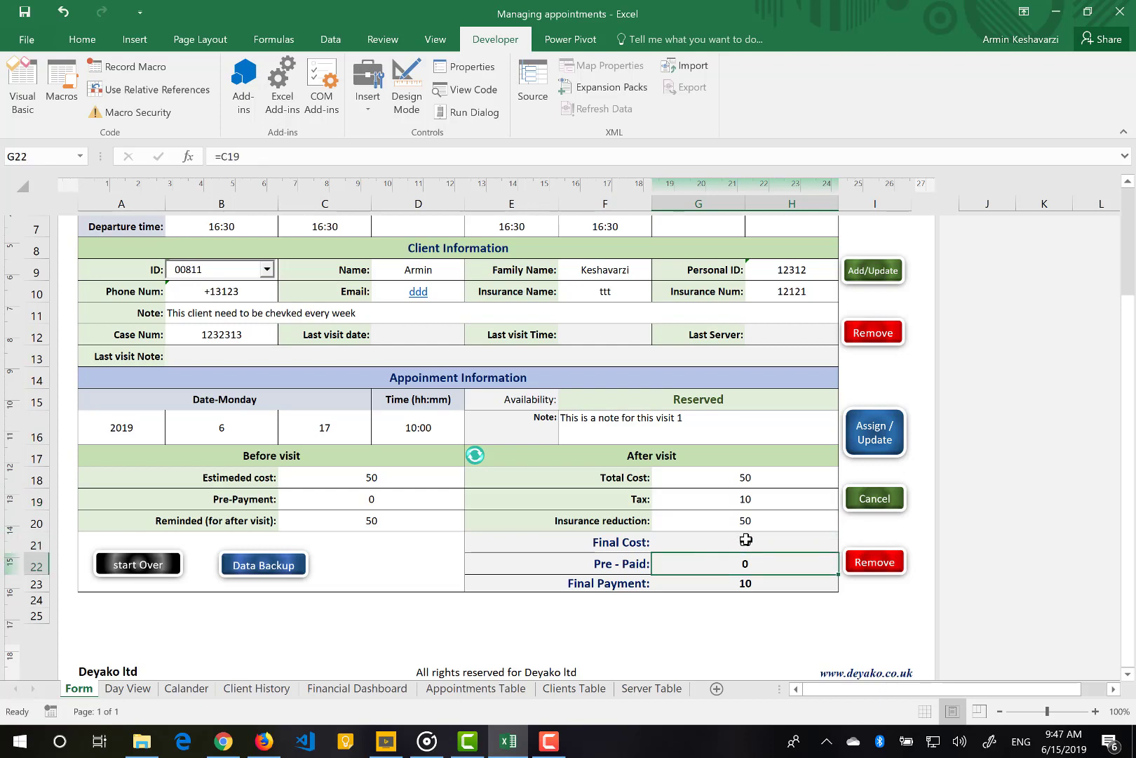
{"action": "left_click_drag", "start_coordinate": [745, 540], "coordinate": [748, 583]}
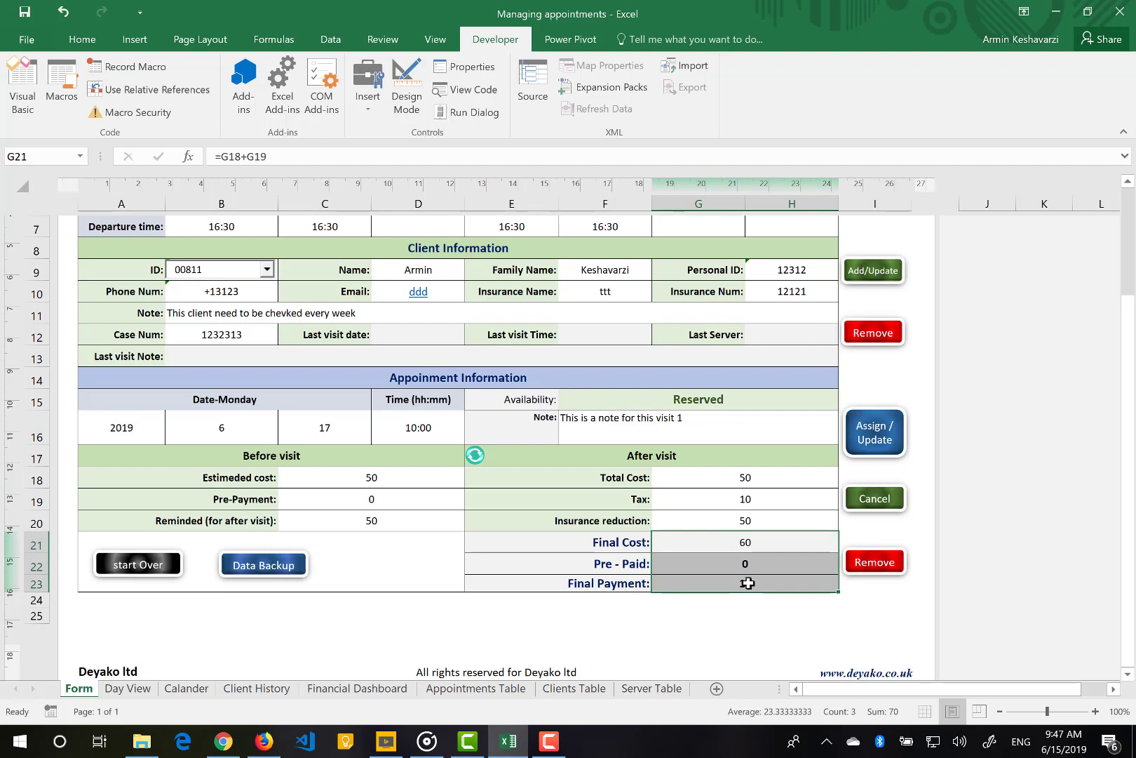
{"action": "left_click_drag", "start_coordinate": [645, 519], "coordinate": [721, 524]}
{"action": "left_click", "coordinate": [723, 525]}
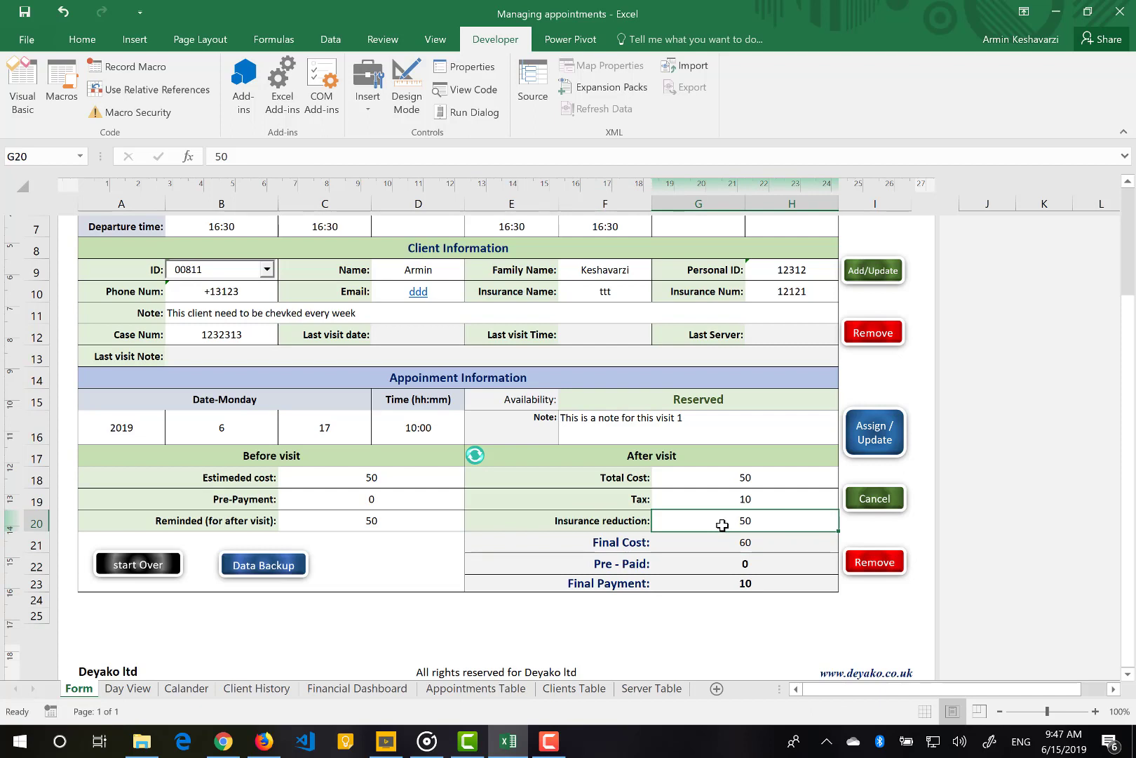
{"action": "left_click_drag", "start_coordinate": [637, 521], "coordinate": [748, 519]}
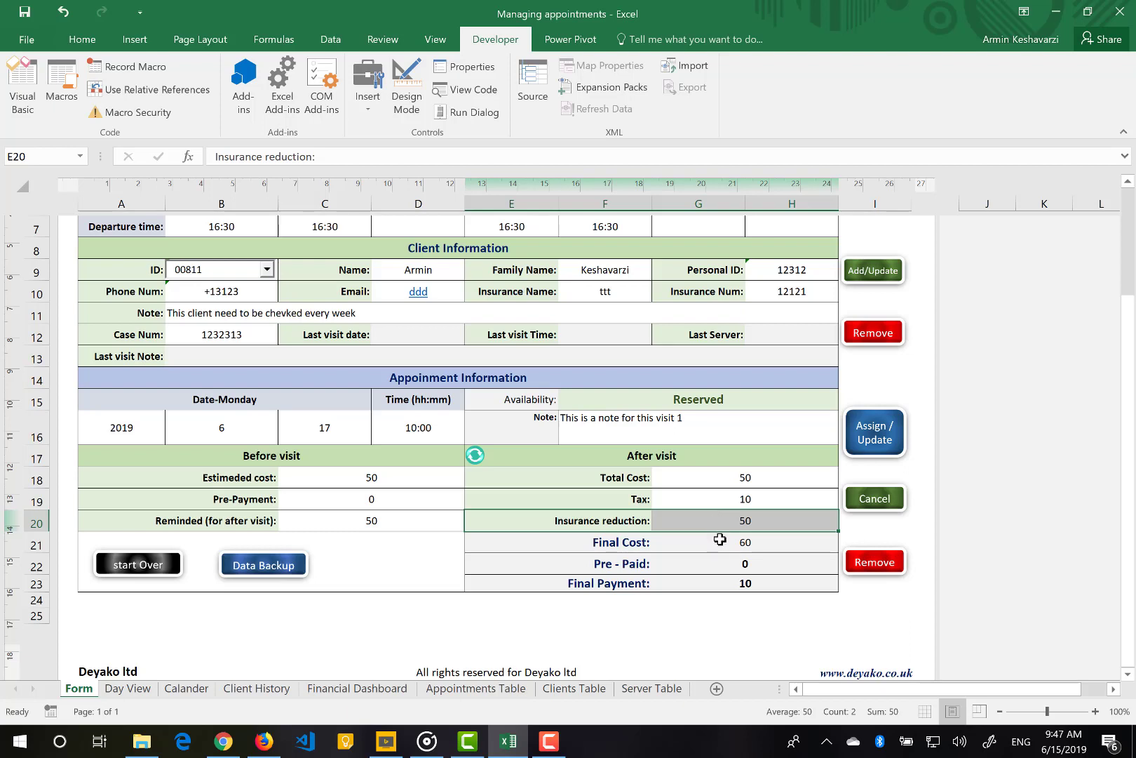
{"action": "left_click", "coordinate": [721, 539]}
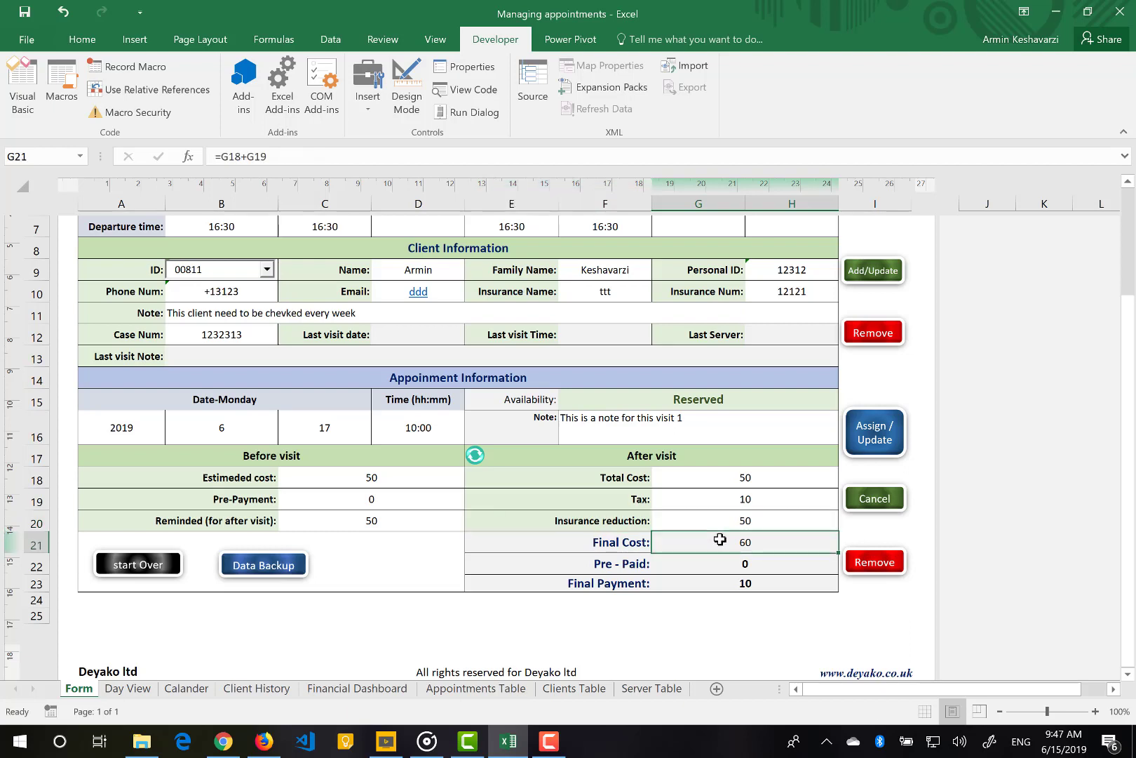
Save the updated 2019/6/17 appointment with Assign / Update and confirm Done!
{"action": "left_click", "coordinate": [877, 448]}
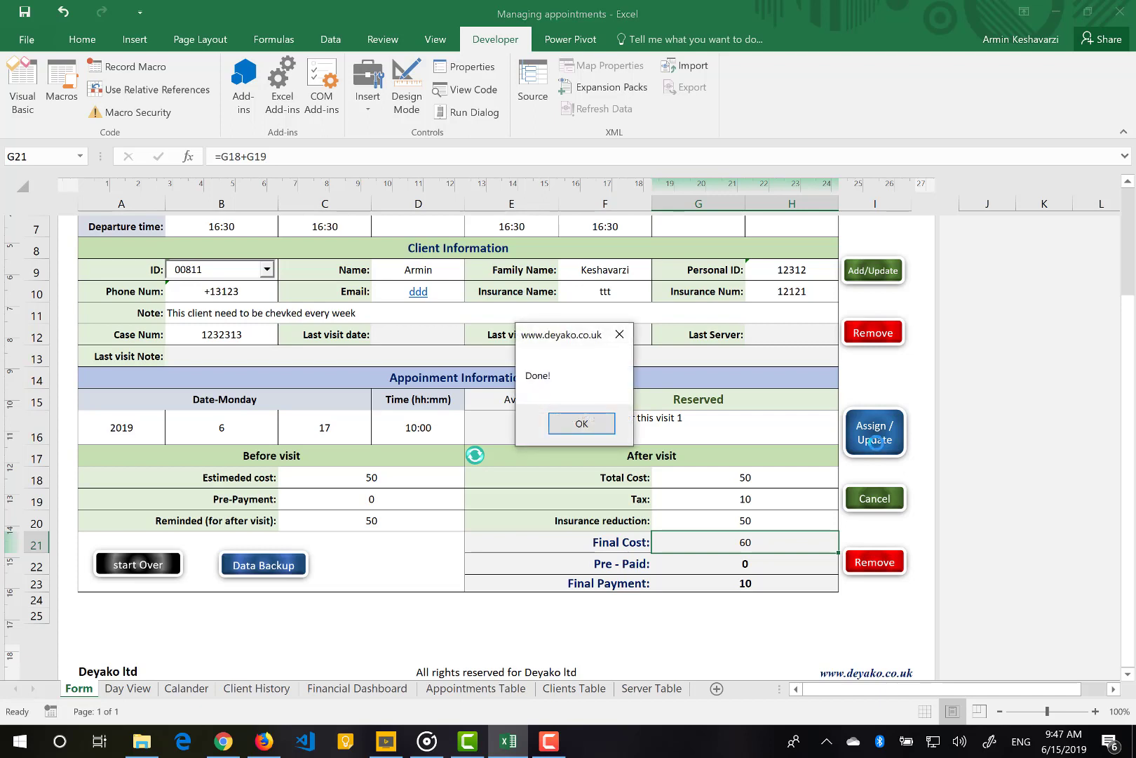
{"action": "left_click", "coordinate": [591, 428]}
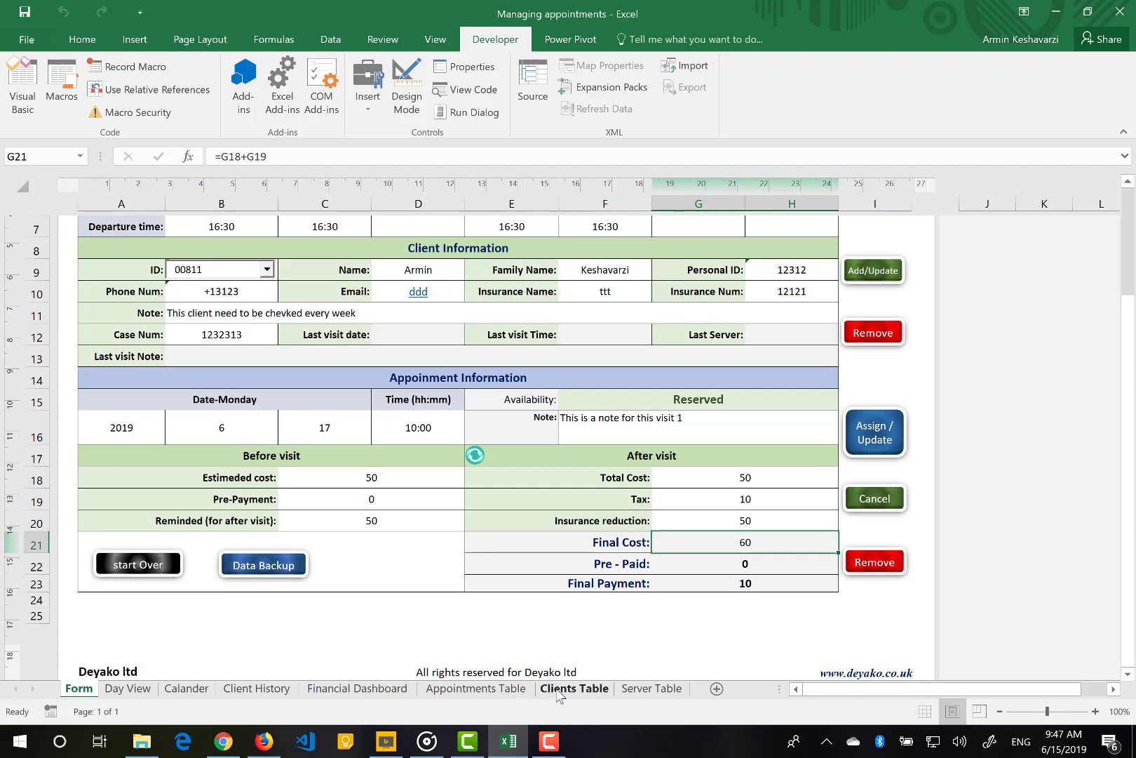
{"action": "scroll", "coordinate": [430, 493], "scroll_direction": "up", "scroll_amount": 1}
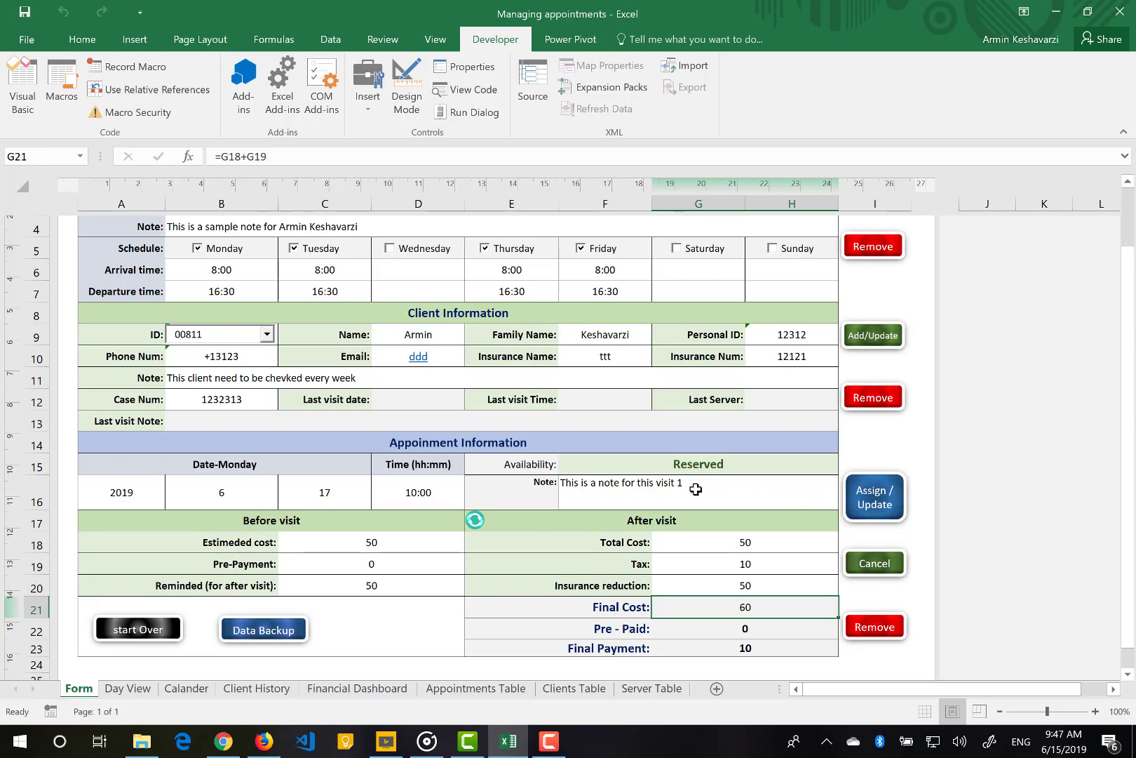
{"action": "scroll", "coordinate": [696, 489], "scroll_direction": "up", "scroll_amount": 4}
Load another client's record into the Form and change the day to 17, giving Tuesday 2019/12/17 10:00 Free
{"action": "scroll", "coordinate": [696, 489], "scroll_direction": "down", "scroll_amount": 3}
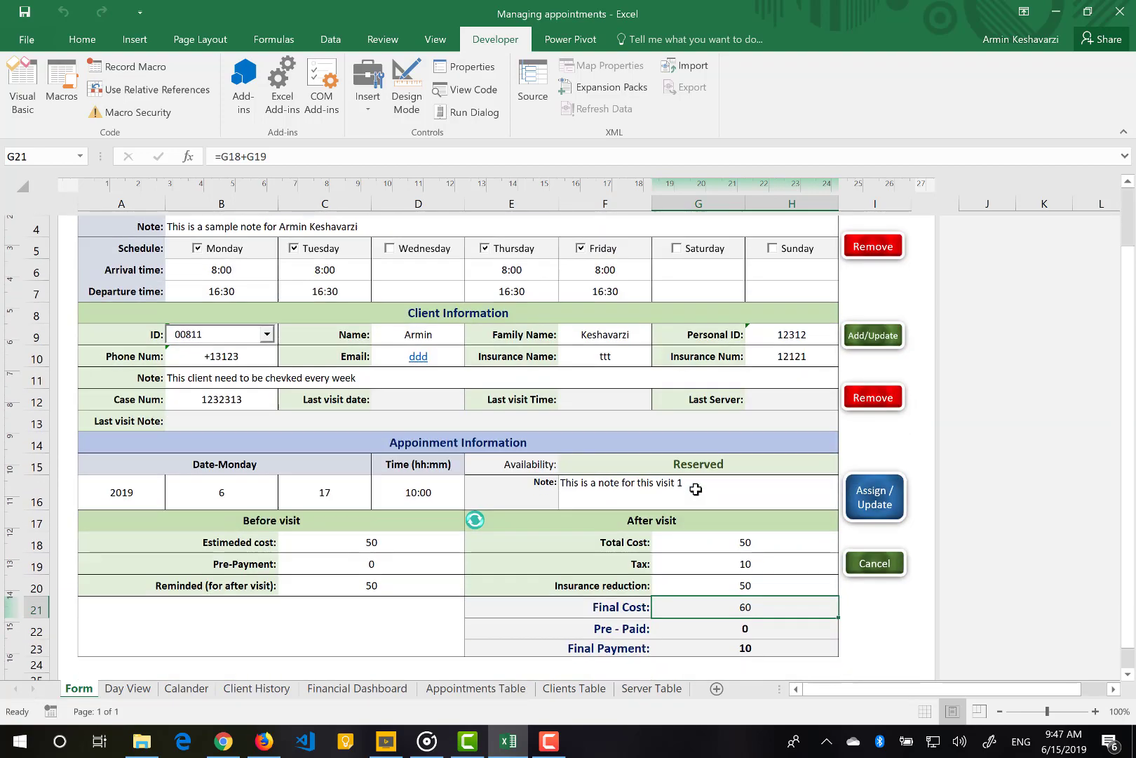
{"action": "left_click", "coordinate": [267, 336]}
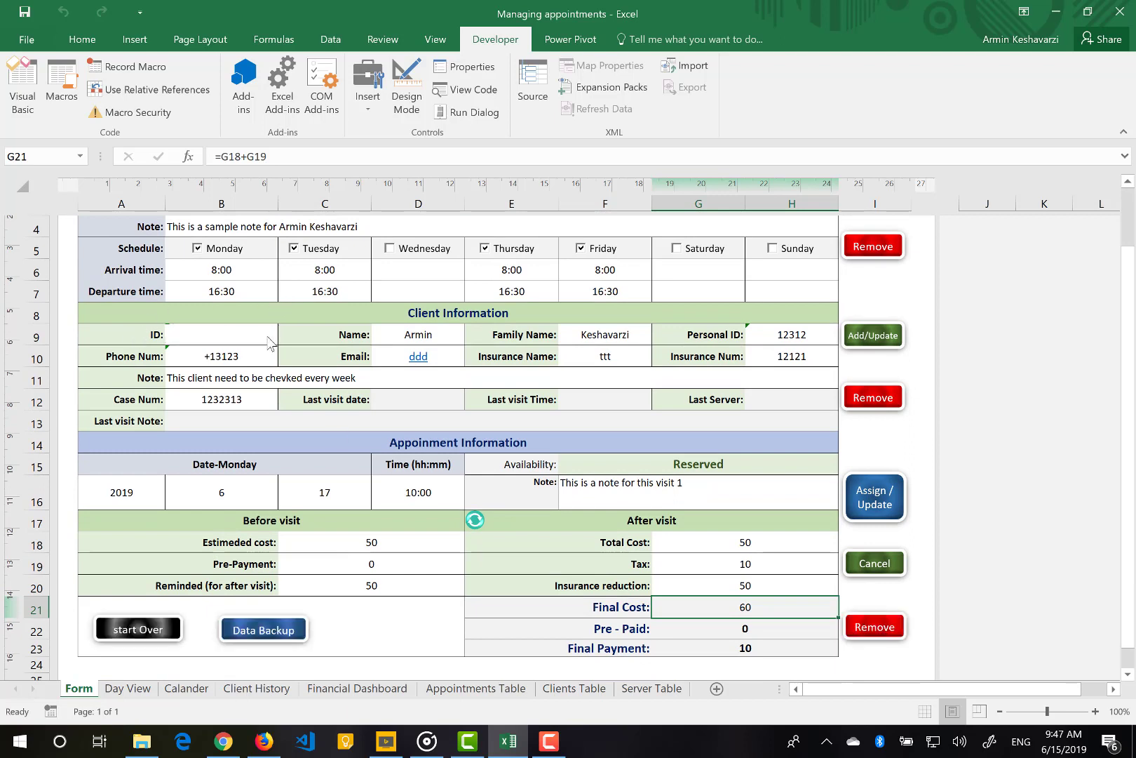
{"action": "left_click", "coordinate": [267, 336]}
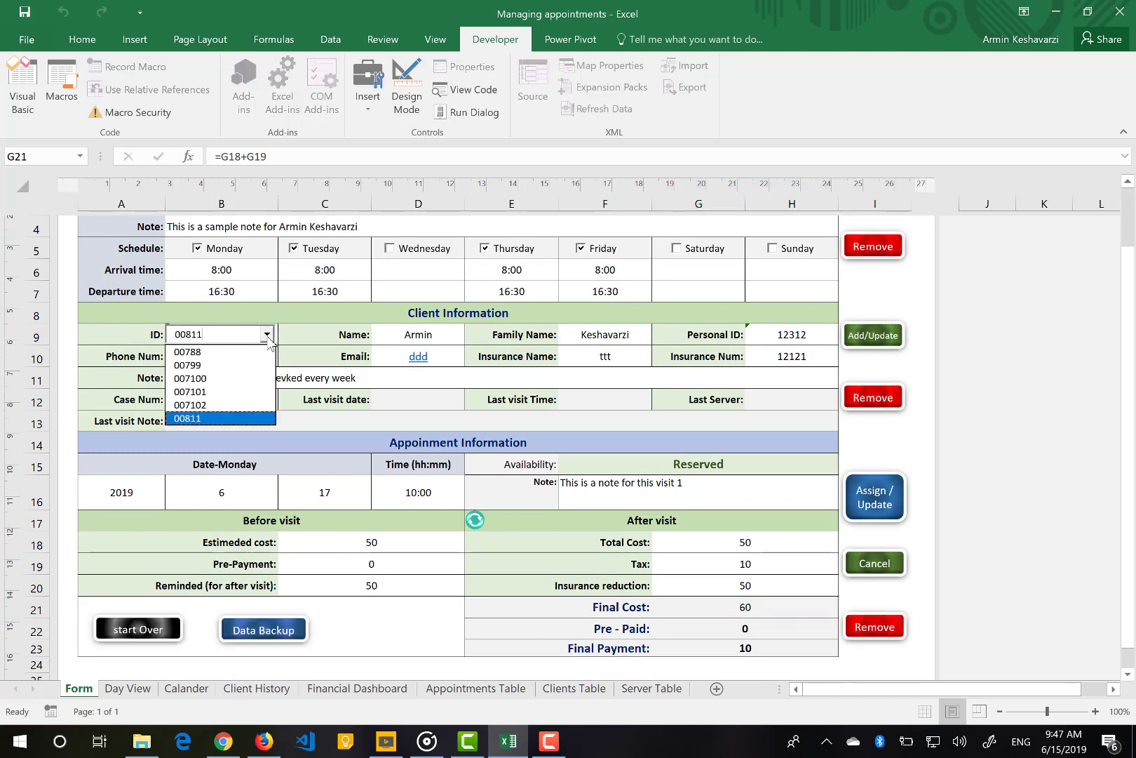
{"action": "left_click", "coordinate": [191, 379]}
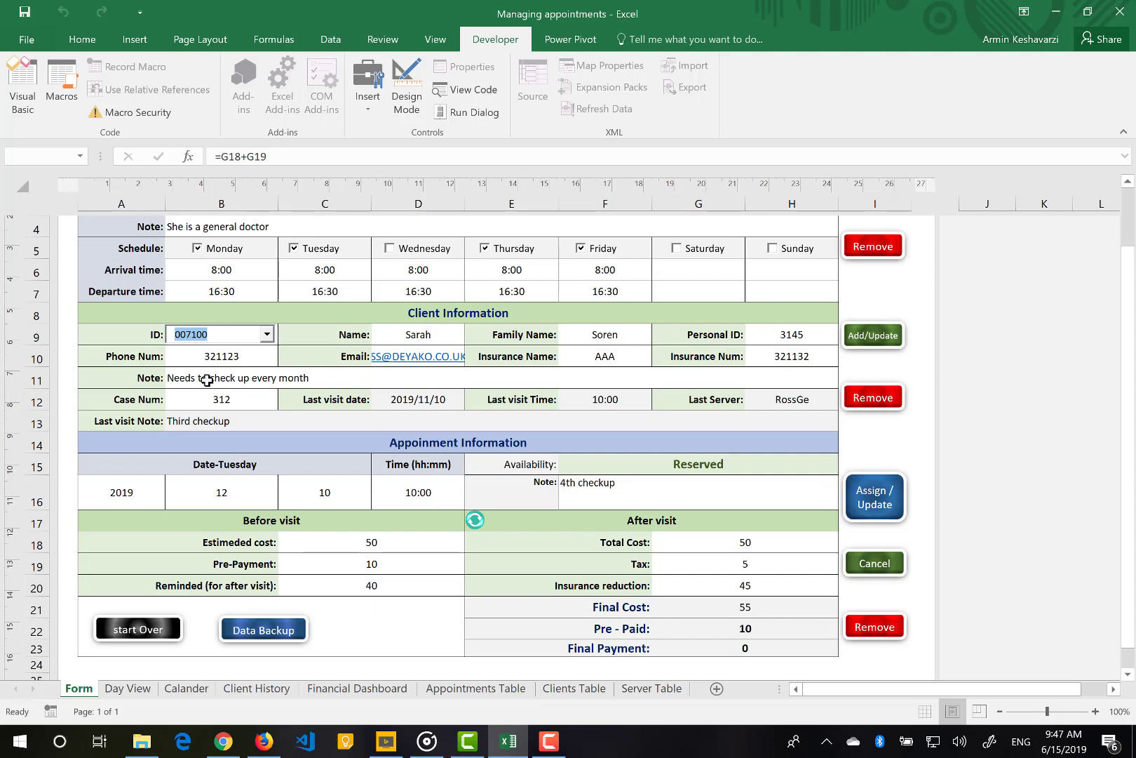
{"action": "left_click", "coordinate": [340, 498]}
{"action": "type", "text": "1"}
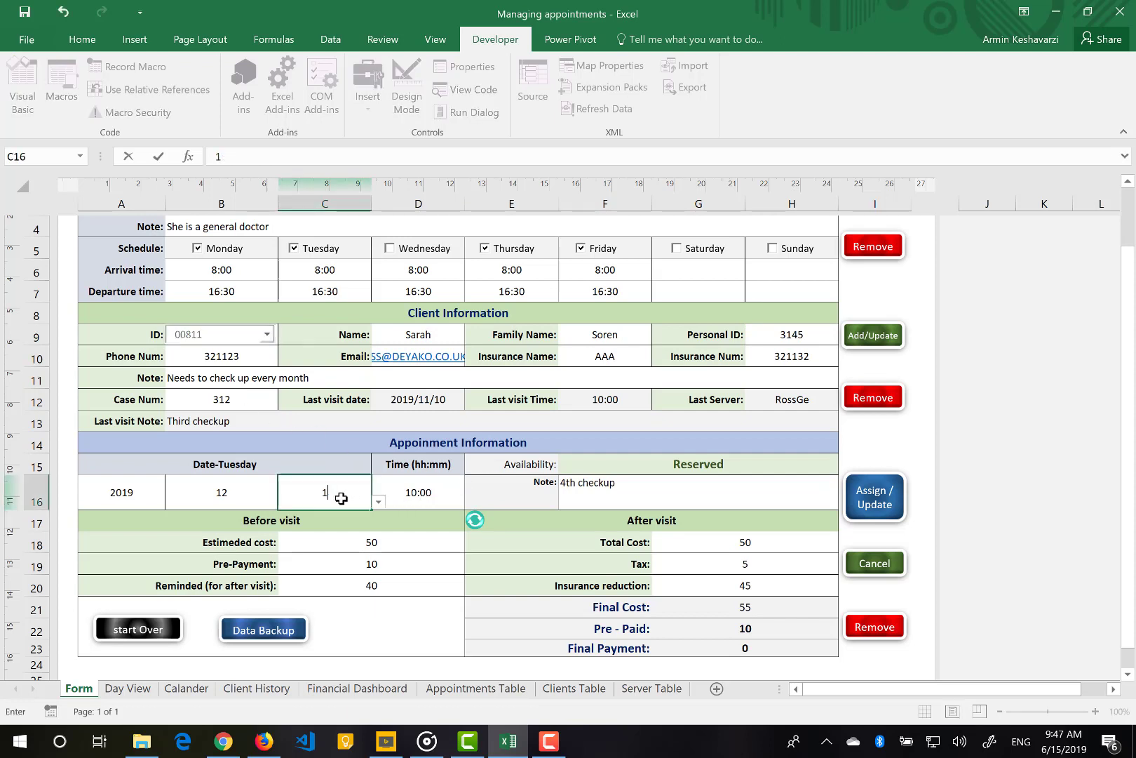
{"action": "type", "text": "7"}
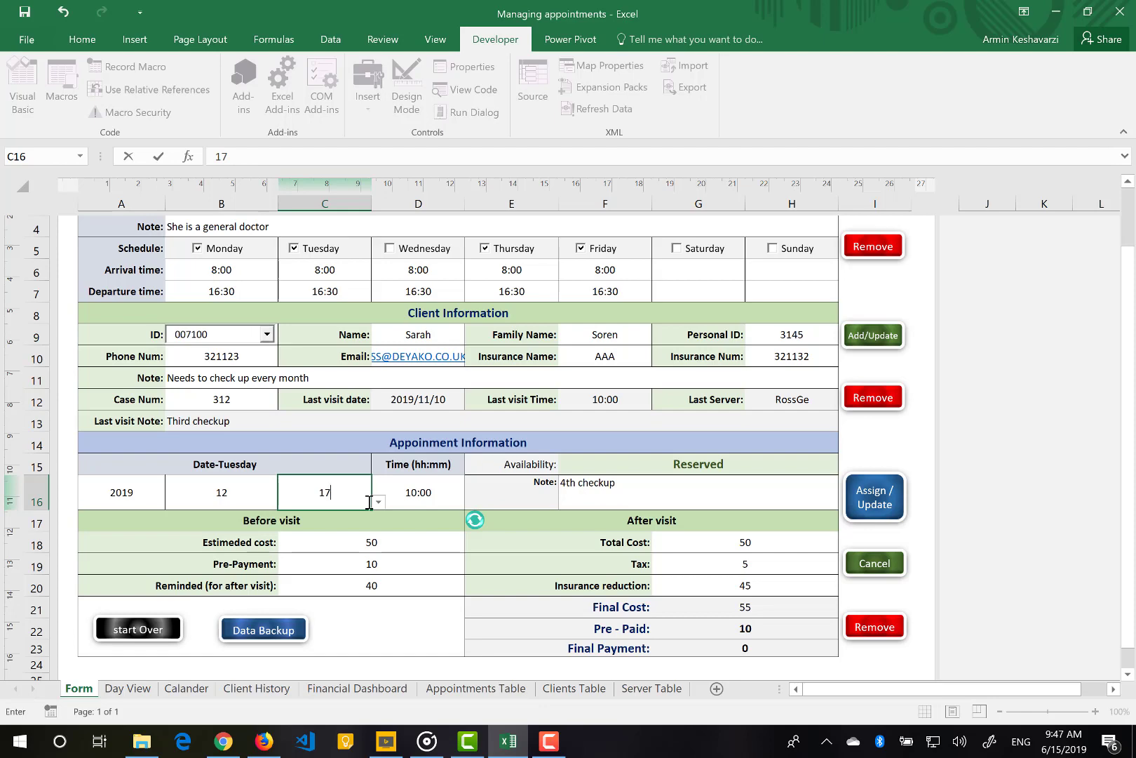
{"action": "left_click", "coordinate": [439, 486]}
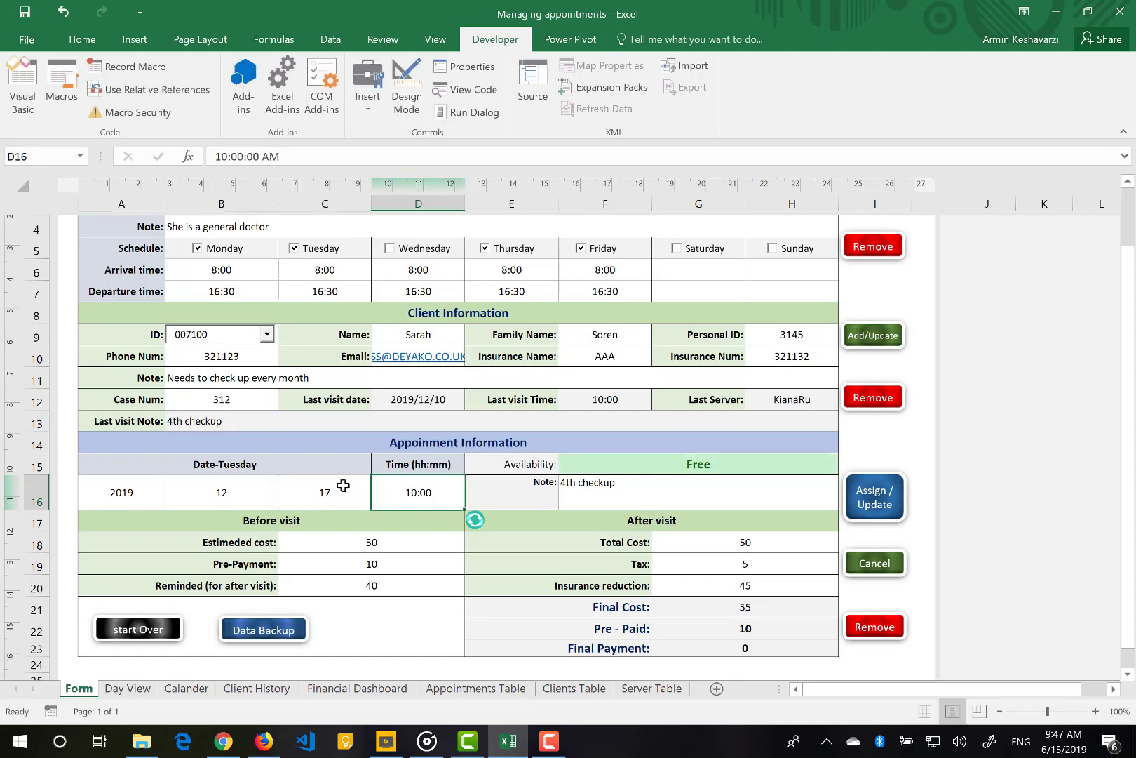
{"action": "scroll", "coordinate": [344, 486], "scroll_direction": "up", "scroll_amount": 2}
Switch to the other service provider and set the month to 6, making Monday 2019/6/17 10:00 reserved
{"action": "left_click", "coordinate": [264, 313]}
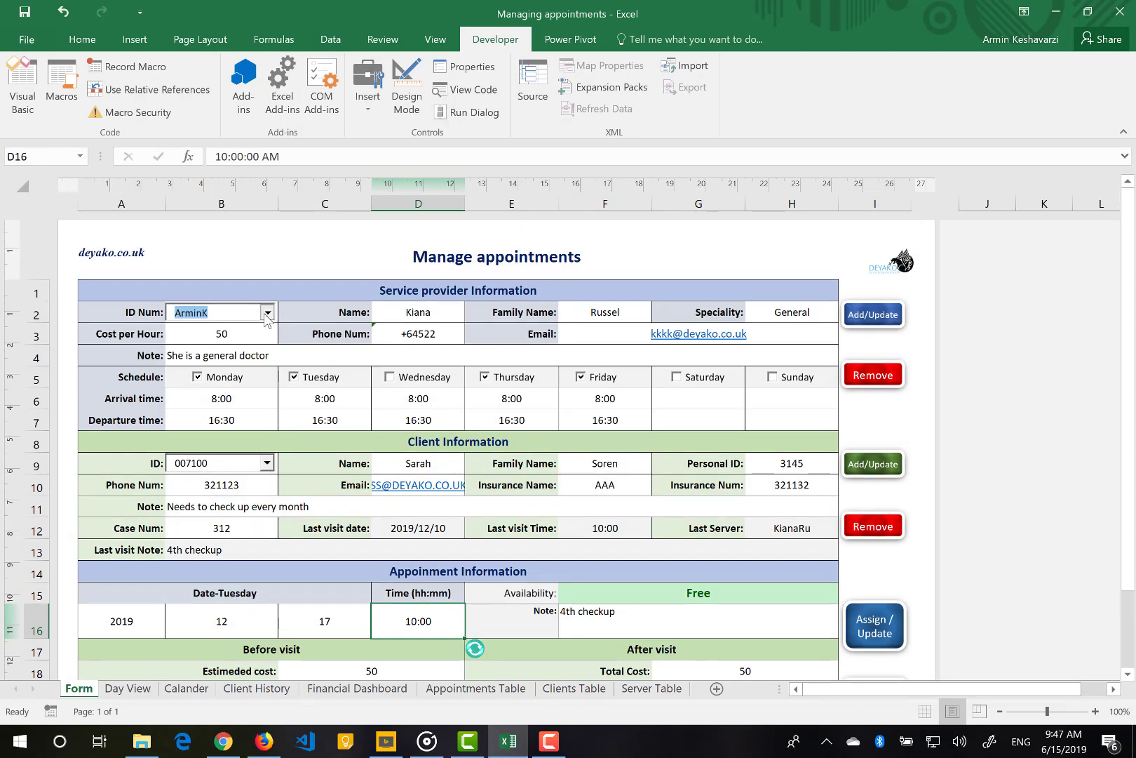
{"action": "left_click", "coordinate": [215, 332]}
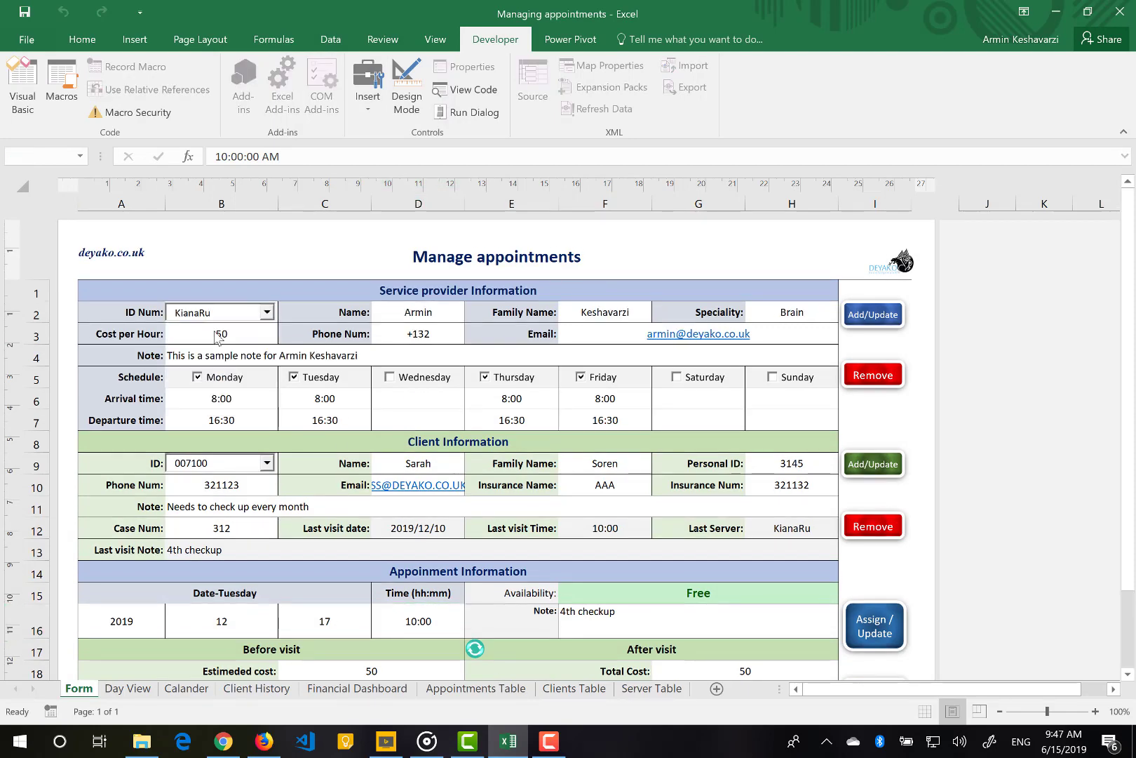
{"action": "left_click", "coordinate": [241, 619]}
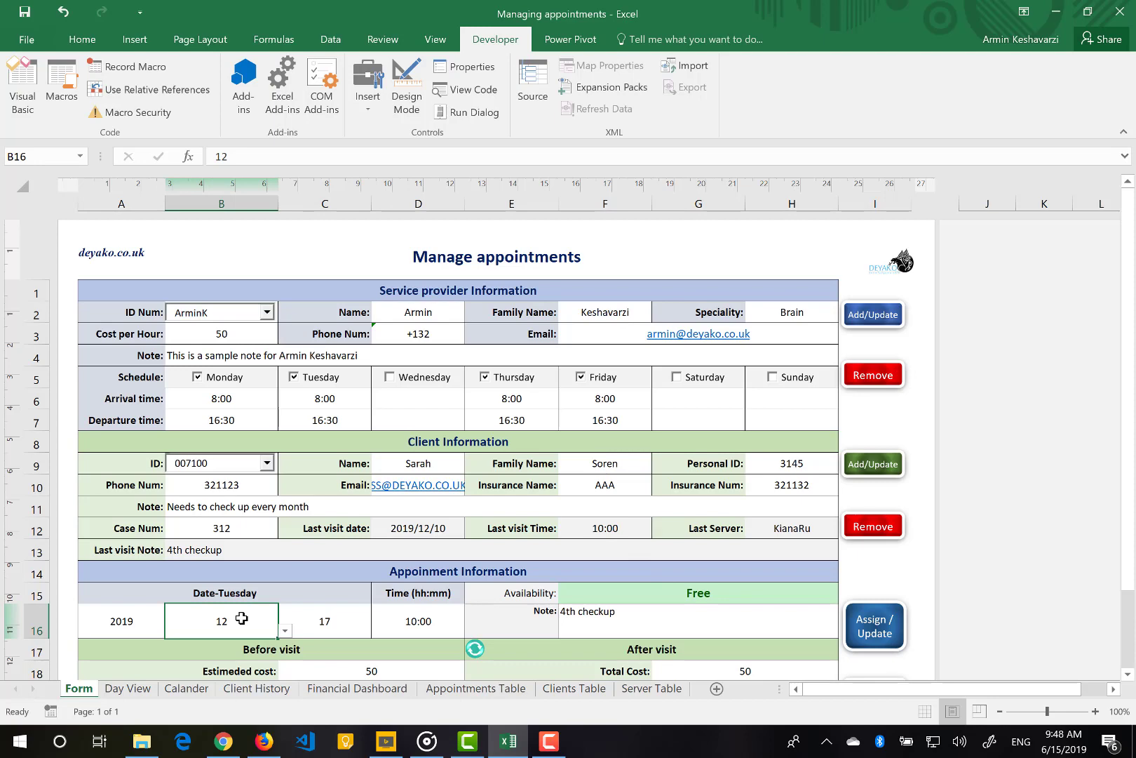
{"action": "type", "text": "6"}
{"action": "key", "text": "Return"}
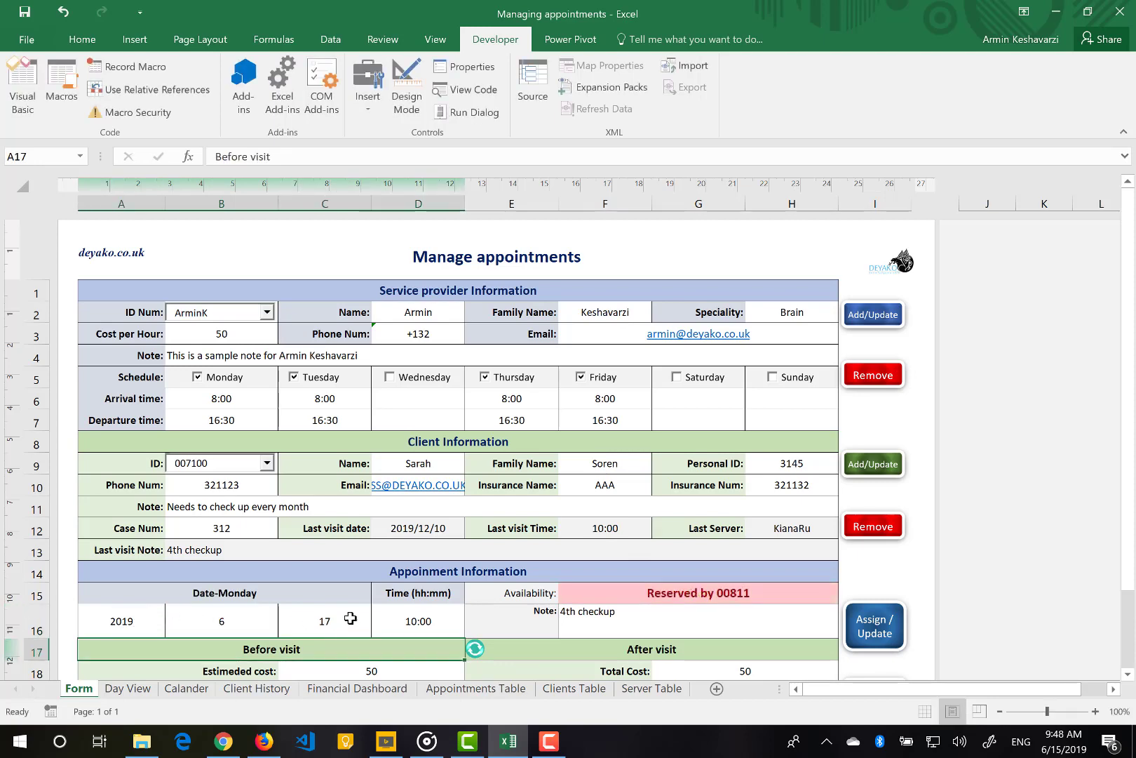
{"action": "left_click", "coordinate": [706, 597]}
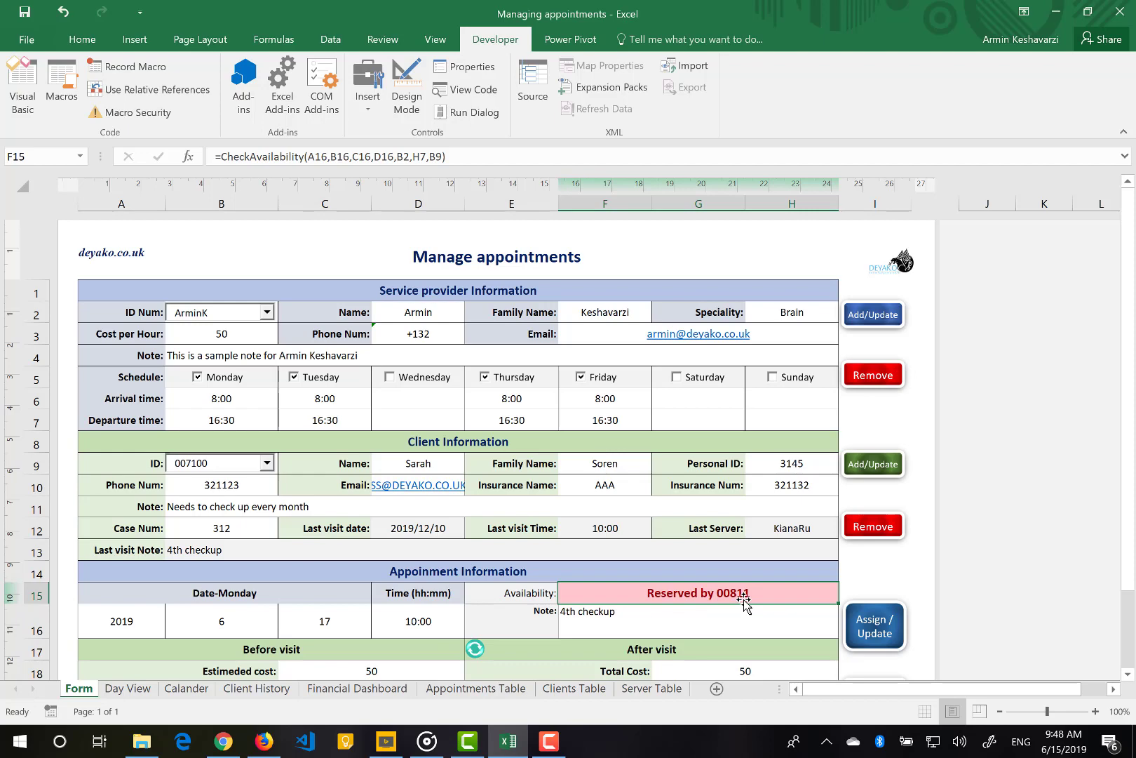
{"action": "left_click_drag", "start_coordinate": [134, 620], "coordinate": [416, 618]}
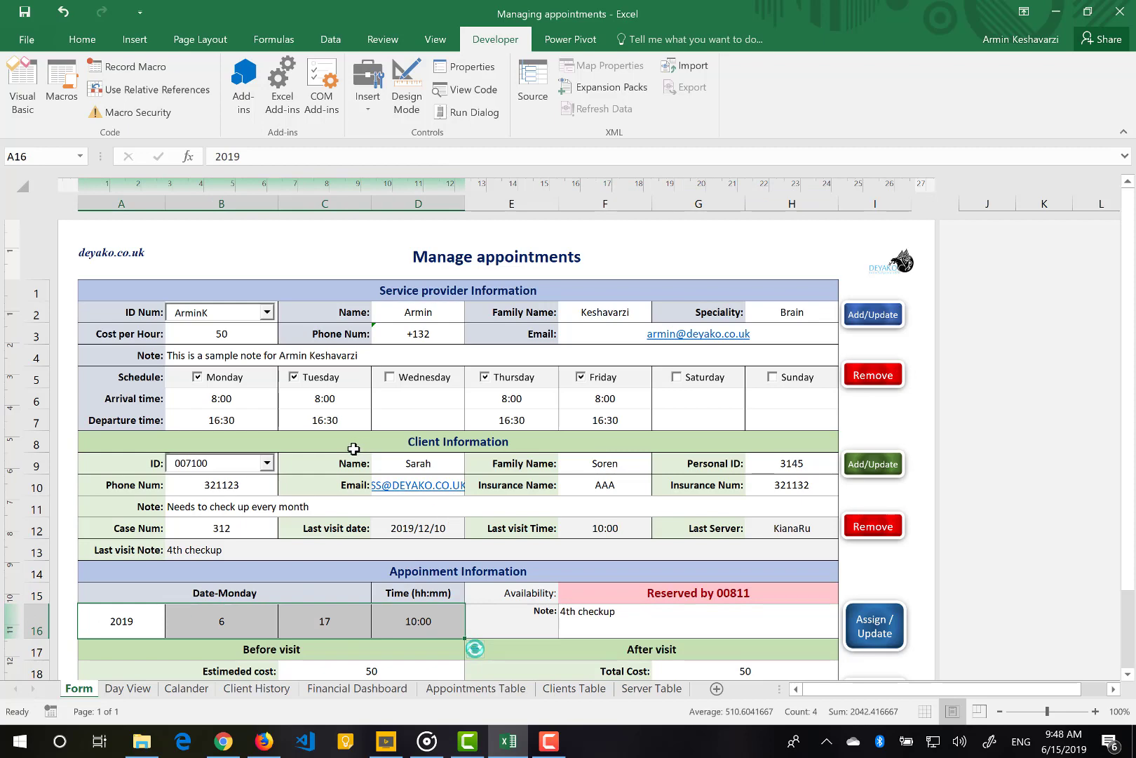
Change the appointment time to 11:00, then to 12:00, which shows the slot as Free
{"action": "left_click", "coordinate": [410, 615]}
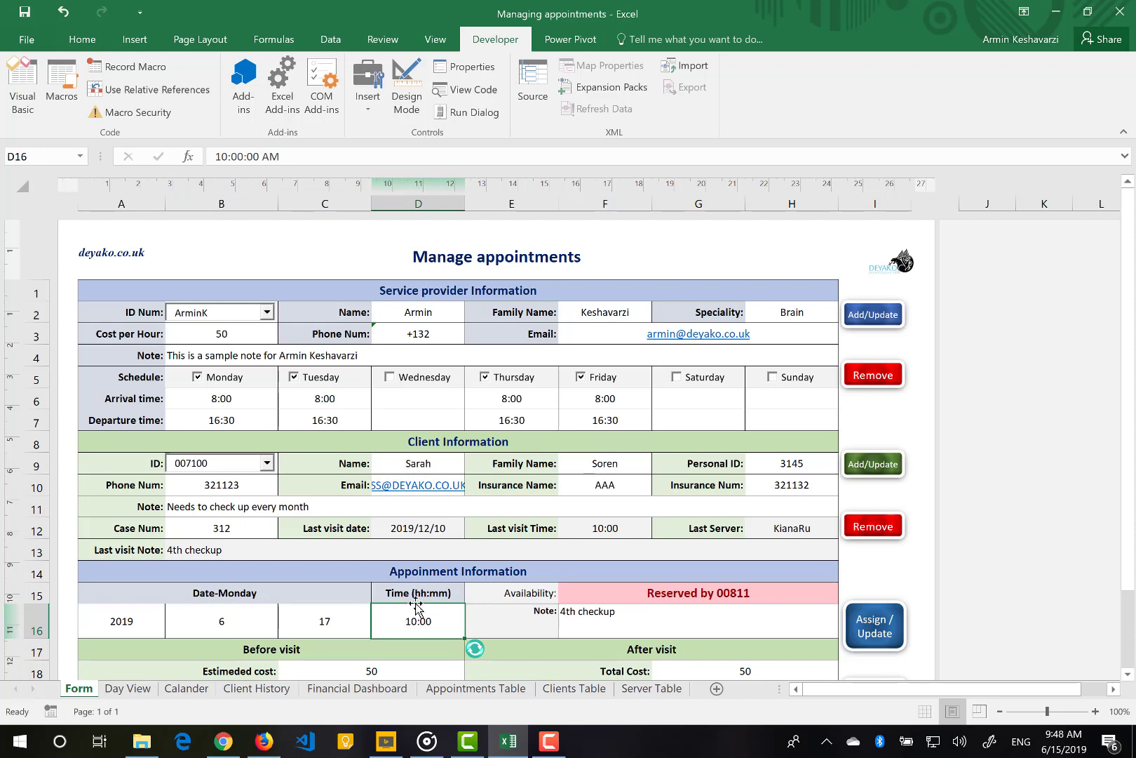
{"action": "type", "text": "11:"}
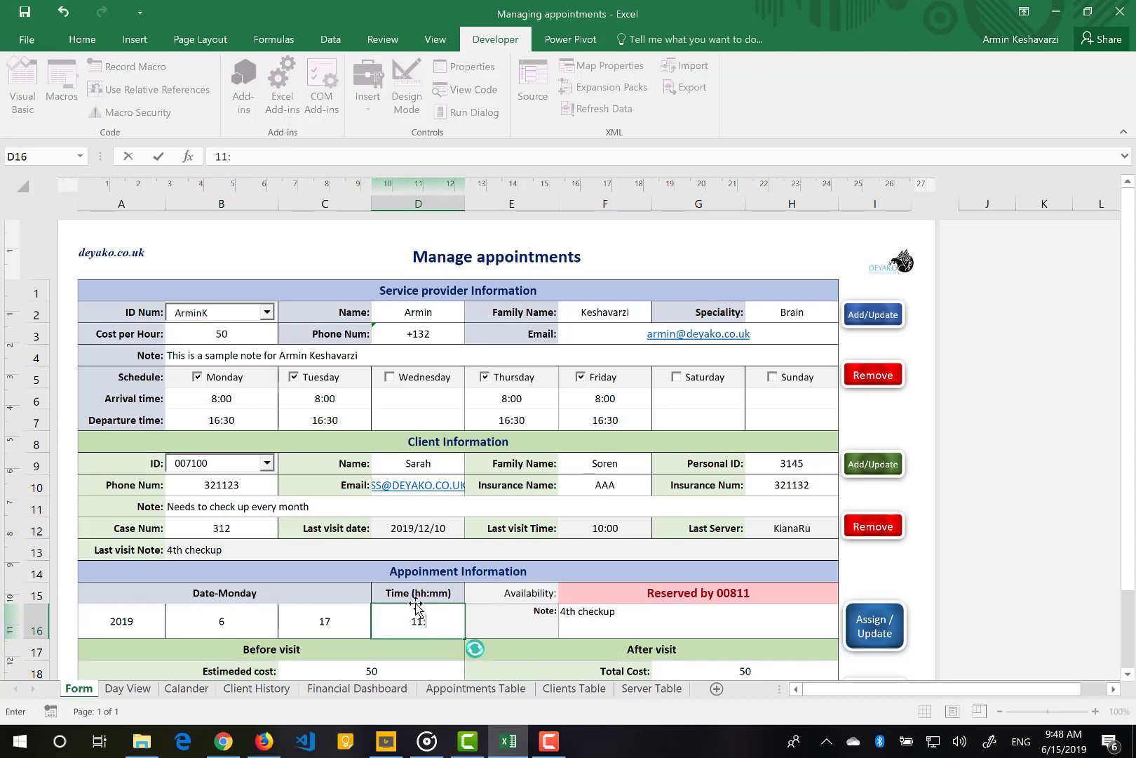
{"action": "type", "text": "00"}
{"action": "key", "text": "Return"}
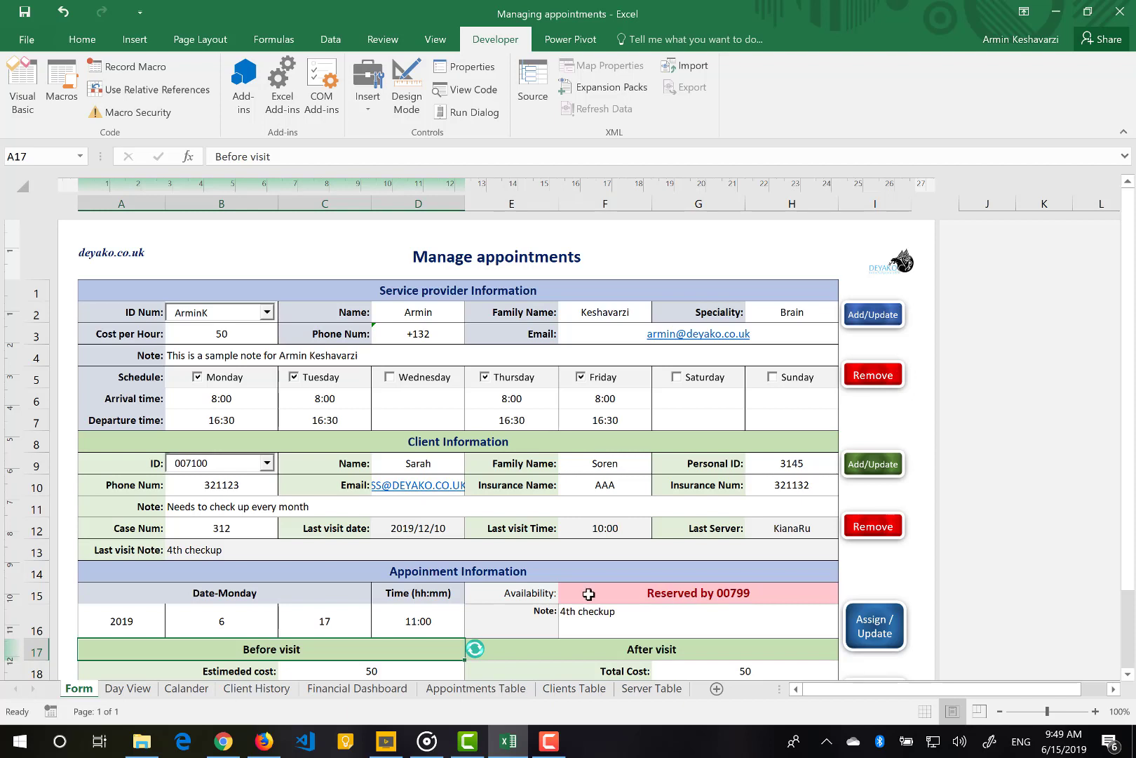
{"action": "left_click", "coordinate": [423, 624]}
{"action": "type", "text": "12"}
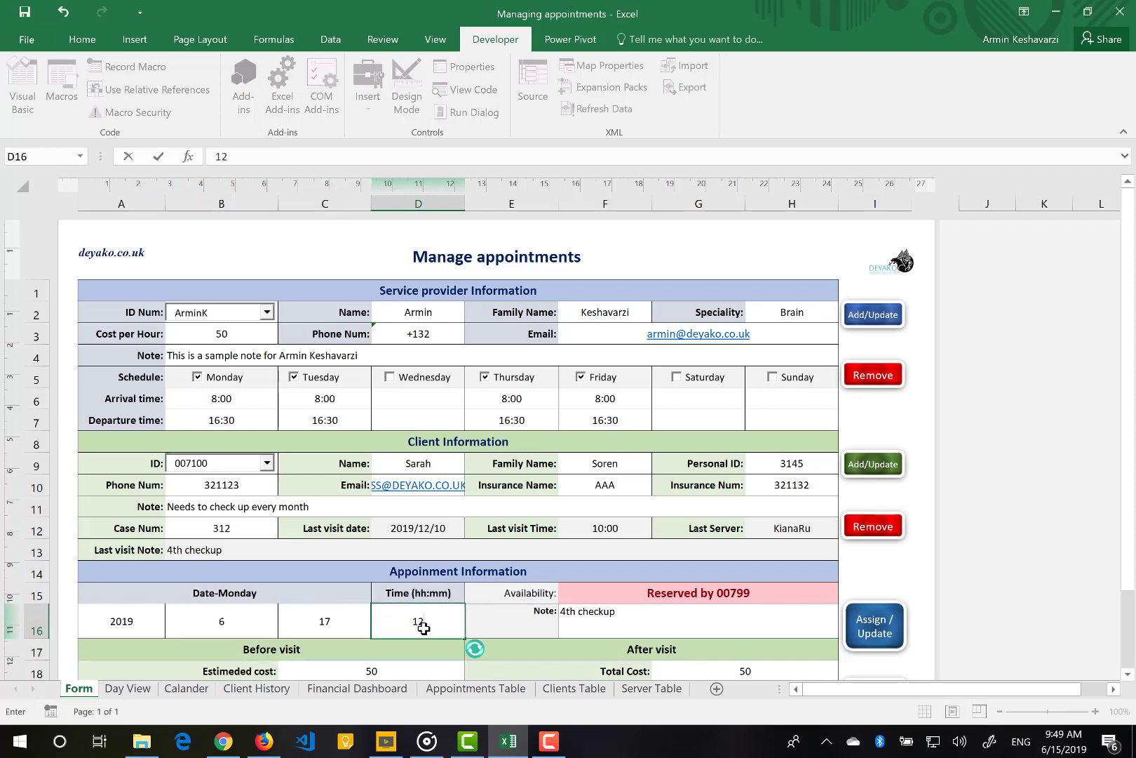
{"action": "type", "text": ":00"}
{"action": "key", "text": "Return"}
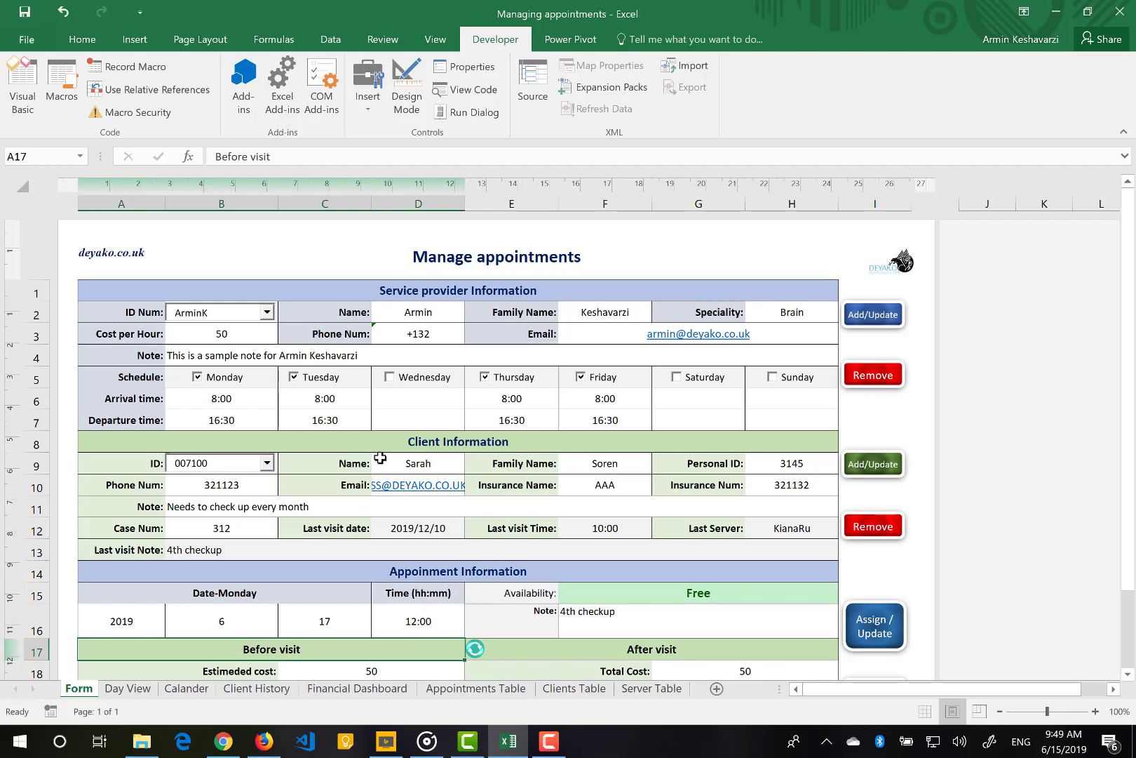
Book the client into the Monday 2019/6/17 12:00 slot and dismiss the Done! message
{"action": "left_click", "coordinate": [888, 634]}
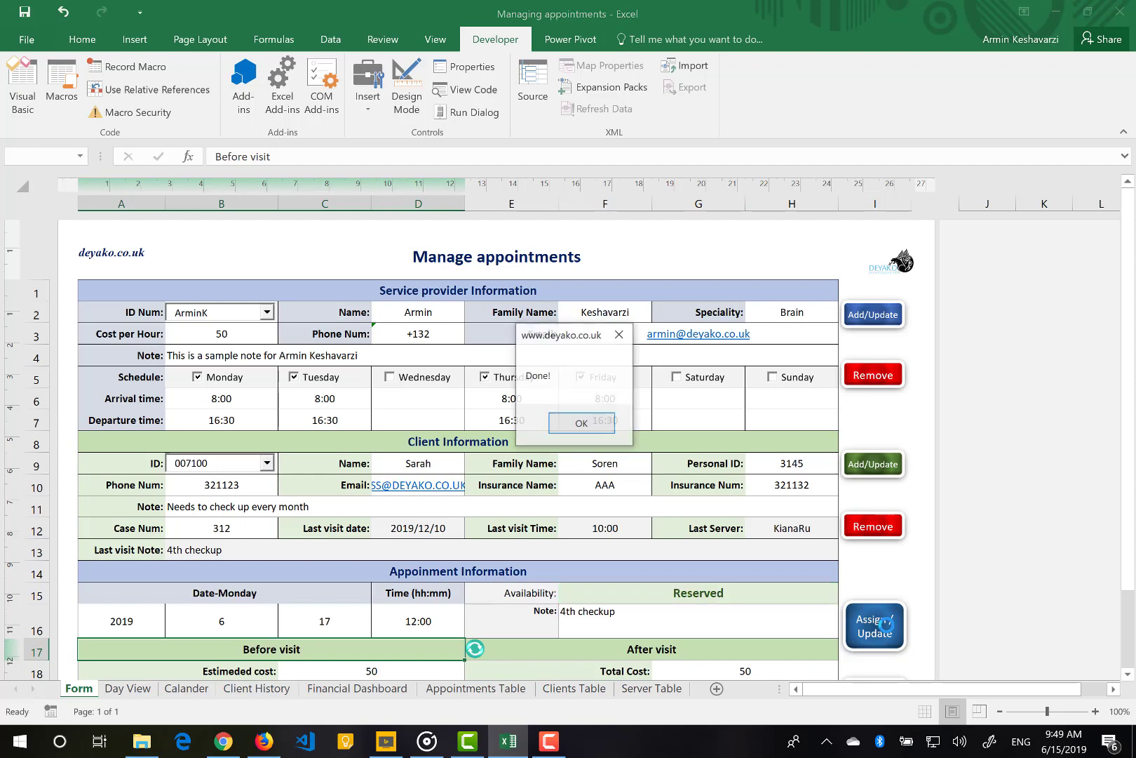
{"action": "left_click", "coordinate": [595, 430]}
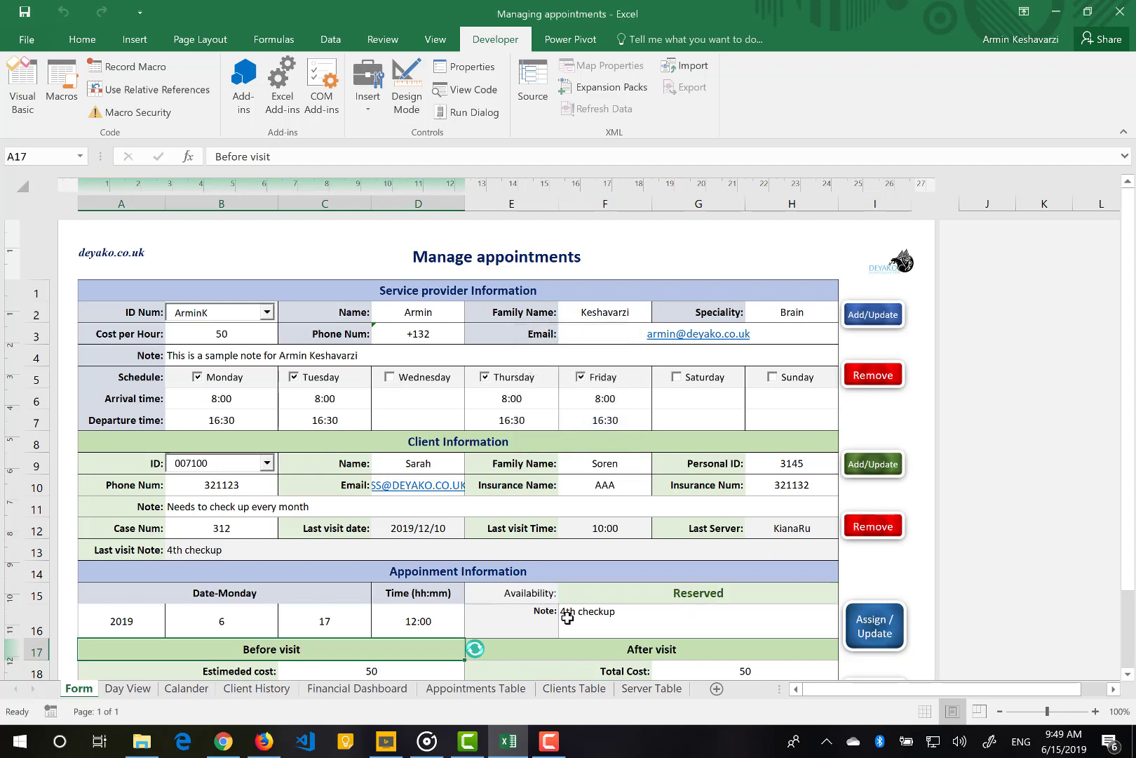
{"action": "scroll", "coordinate": [567, 618], "scroll_direction": "down", "scroll_amount": 2}
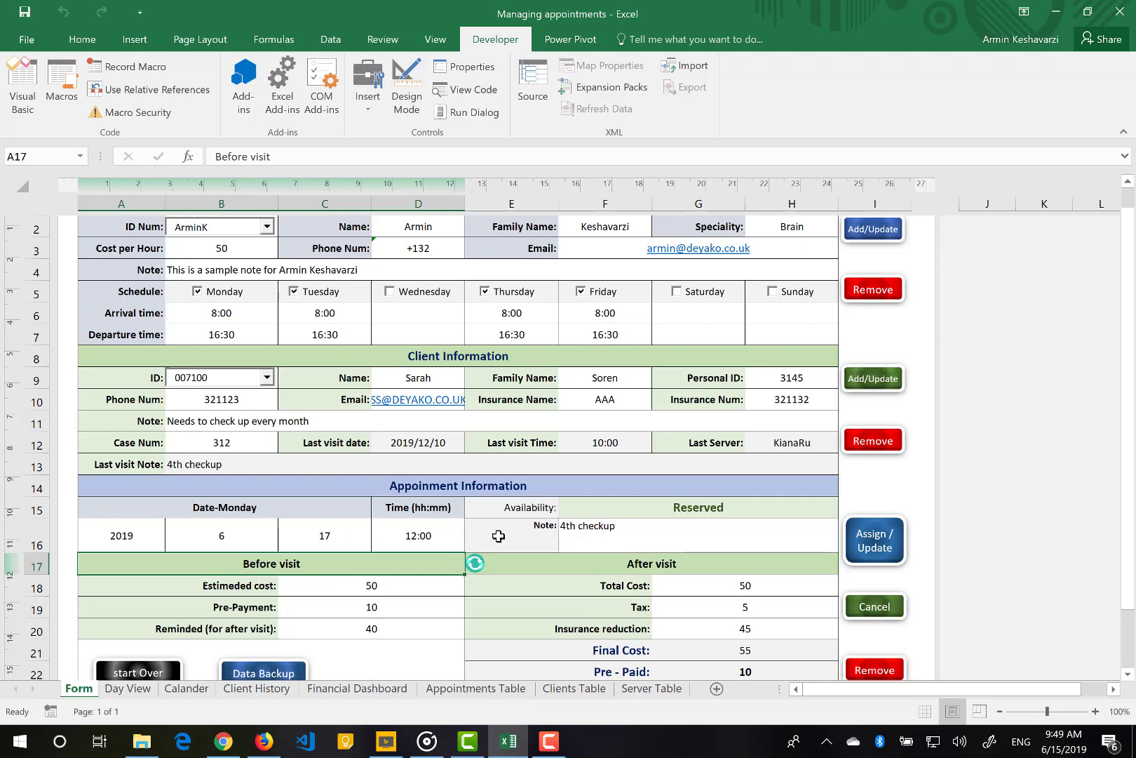
{"action": "scroll", "coordinate": [498, 536], "scroll_direction": "down", "scroll_amount": 1}
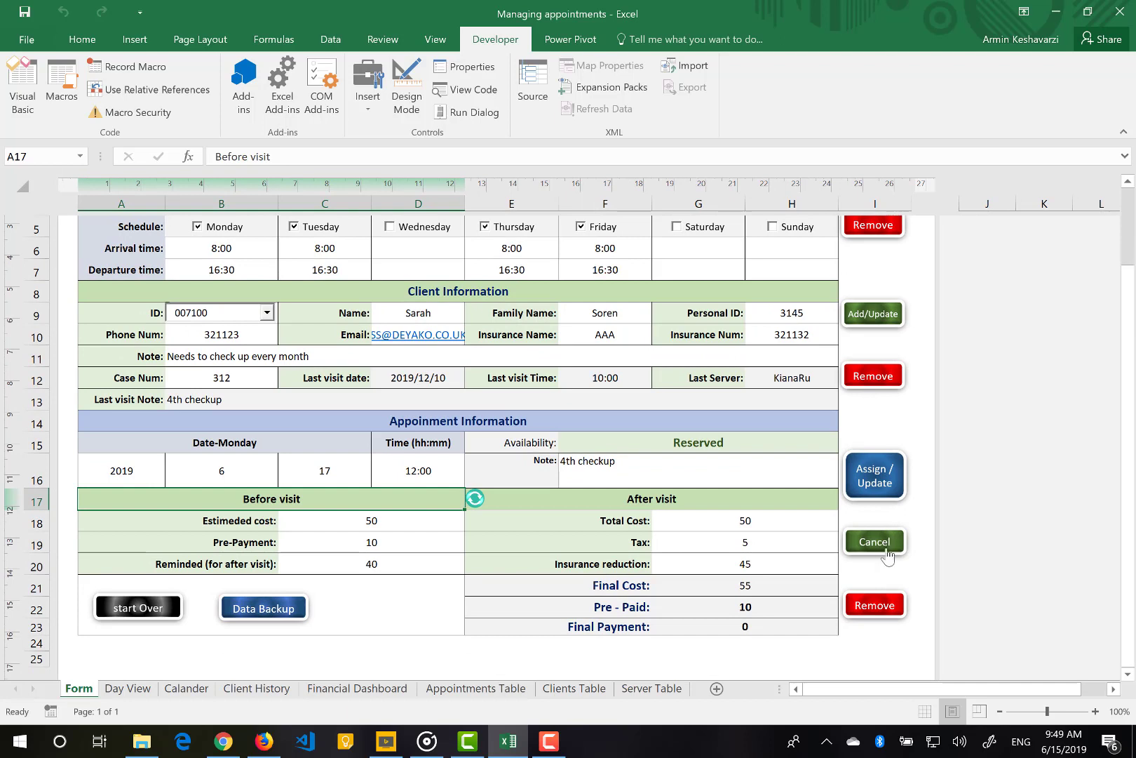
Cancel that appointment, confirming both prompts, and clear the note and cost fields
{"action": "left_click", "coordinate": [875, 542]}
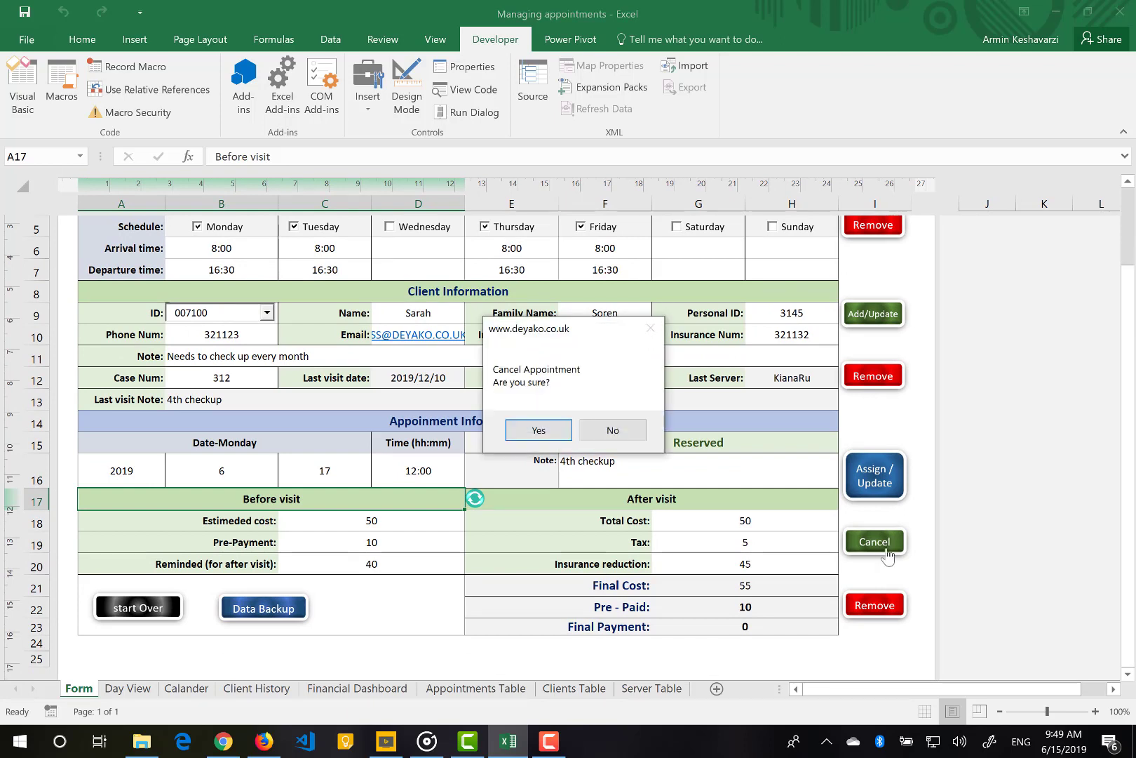
{"action": "left_click", "coordinate": [535, 433]}
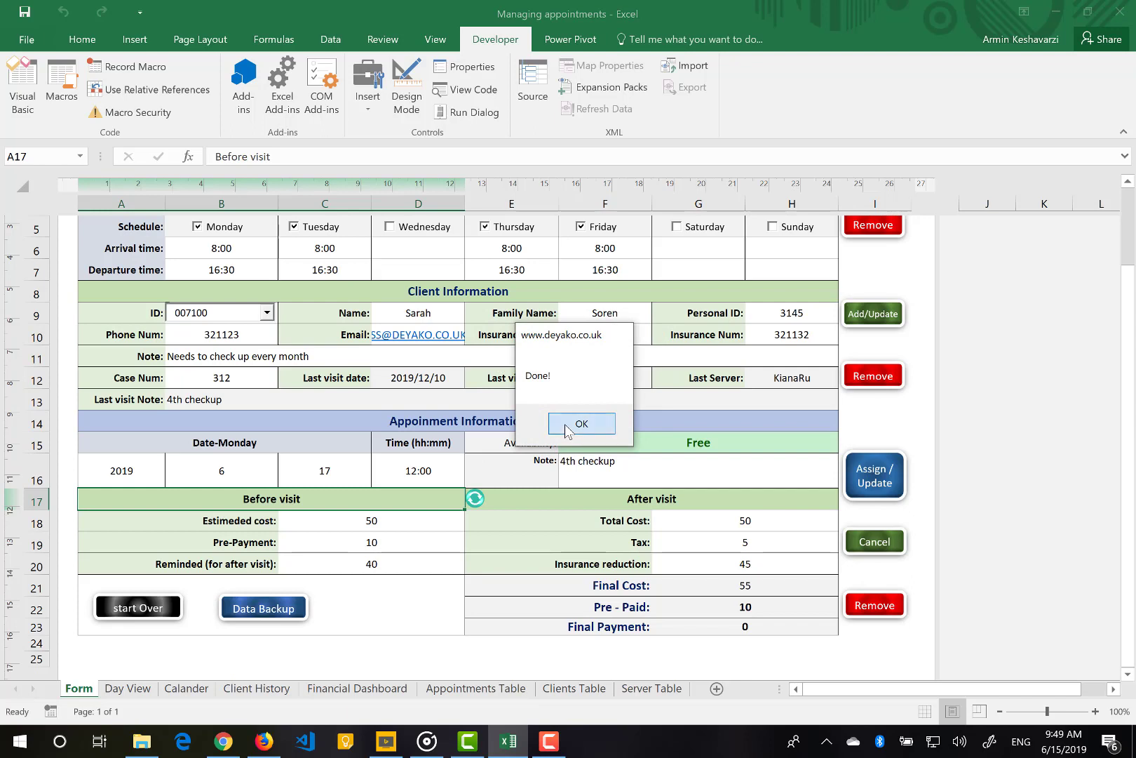
{"action": "left_click", "coordinate": [649, 428]}
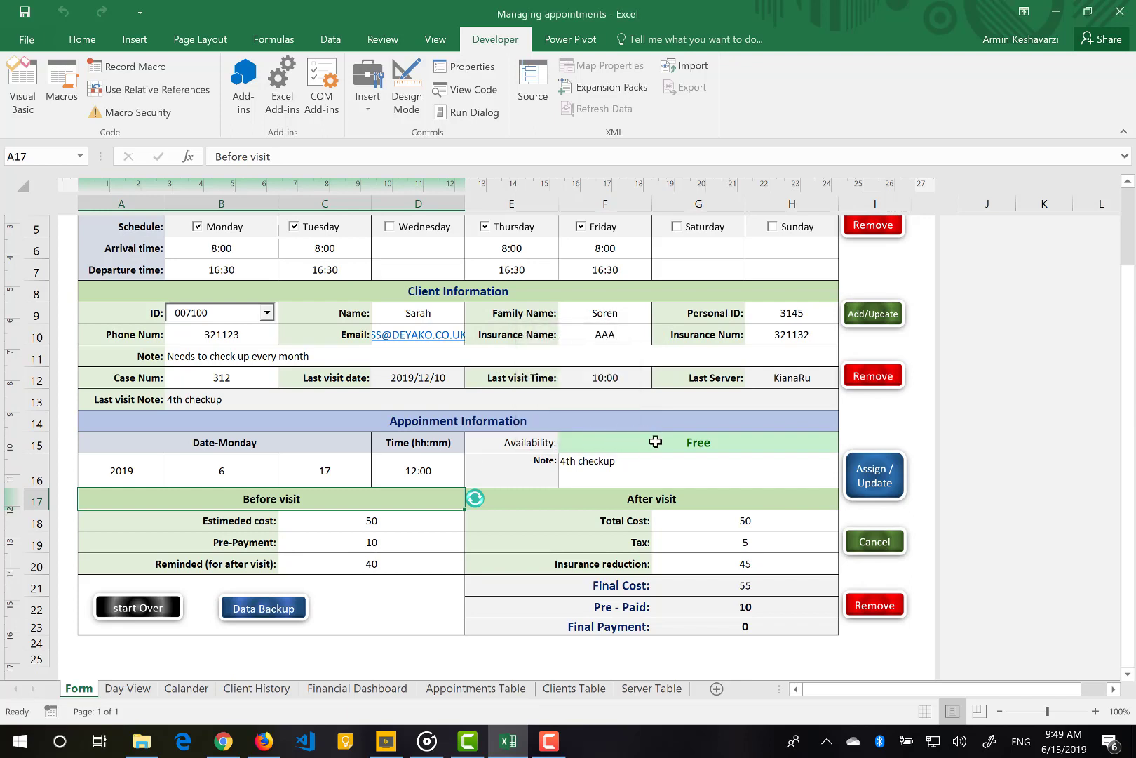
{"action": "left_click", "coordinate": [480, 506]}
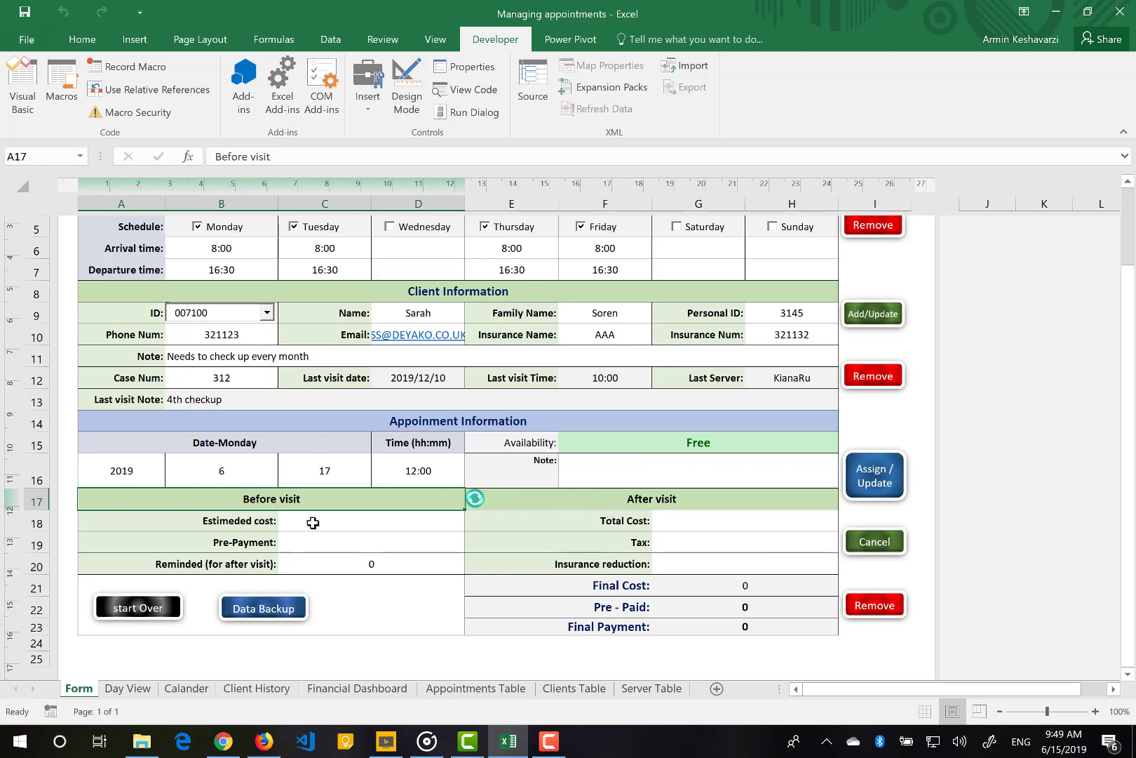
Zoom the Form's Page Layout view out to 70% to see the whole page
{"action": "left_click_drag", "start_coordinate": [313, 523], "coordinate": [312, 541]}
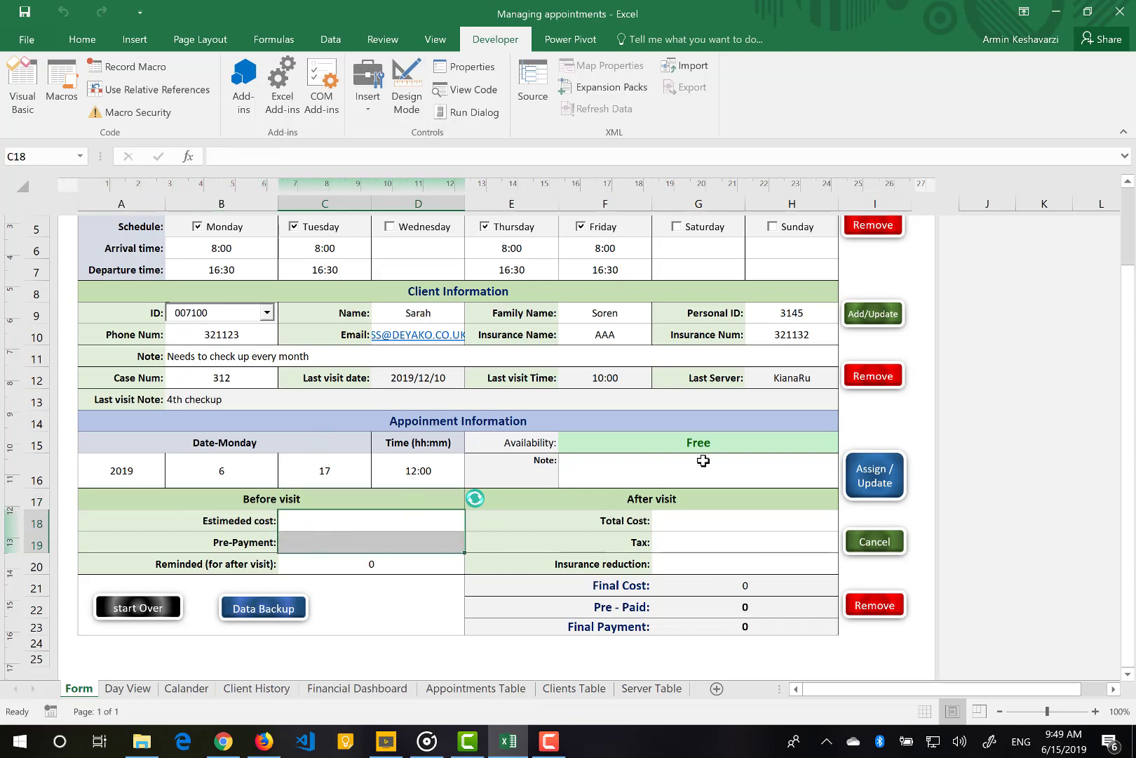
{"action": "scroll", "coordinate": [717, 470], "scroll_direction": "up", "scroll_amount": 1}
{"action": "scroll", "coordinate": [717, 470], "scroll_direction": "up", "scroll_amount": 3}
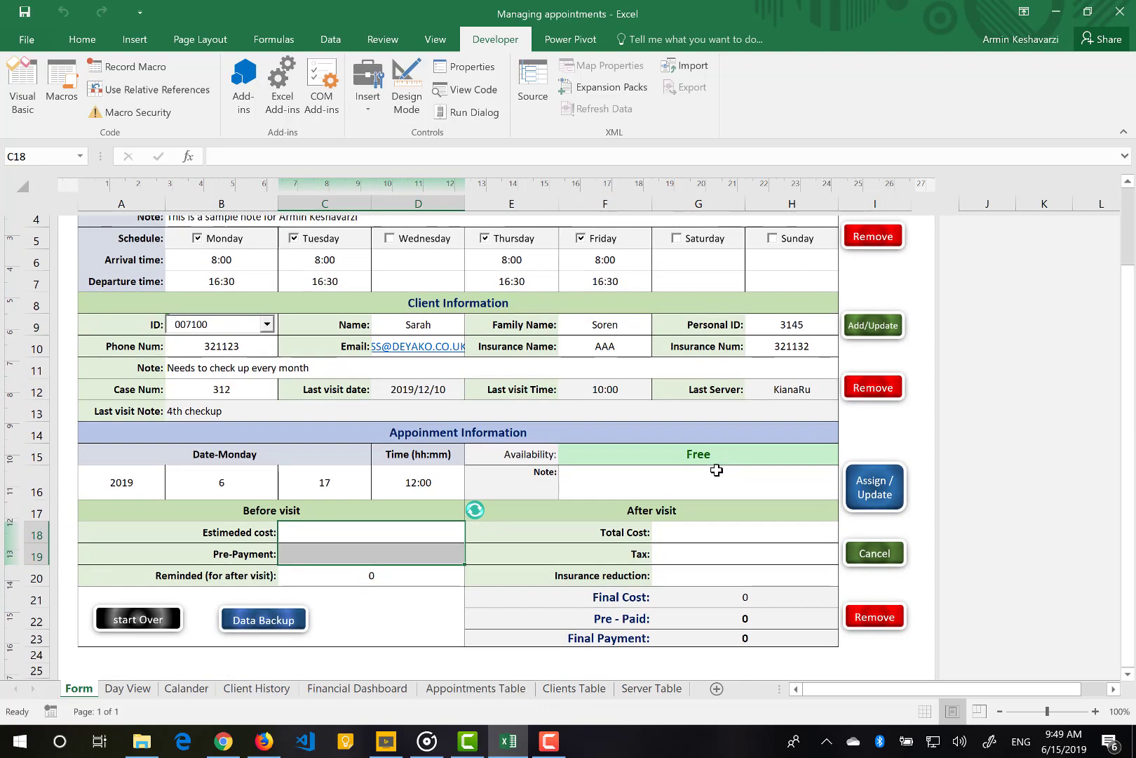
{"action": "scroll", "coordinate": [717, 470], "scroll_direction": "up", "scroll_amount": 1}
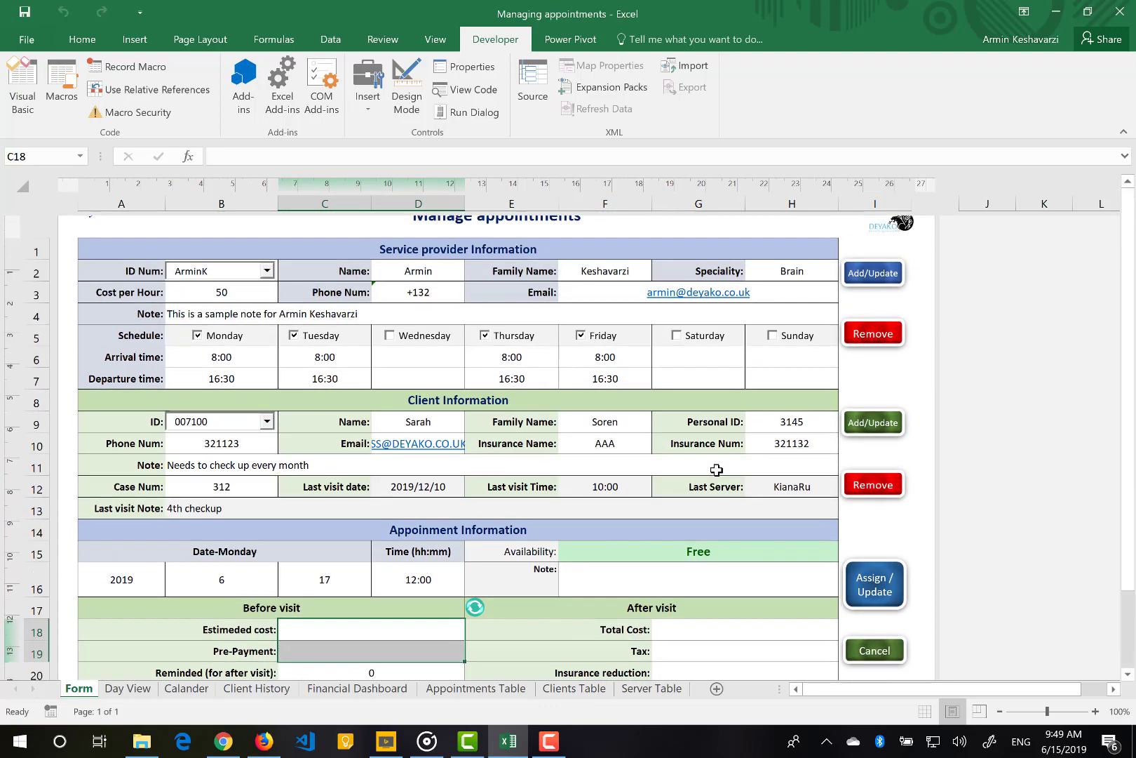
{"action": "scroll", "coordinate": [644, 456], "scroll_direction": "down", "scroll_amount": 4}
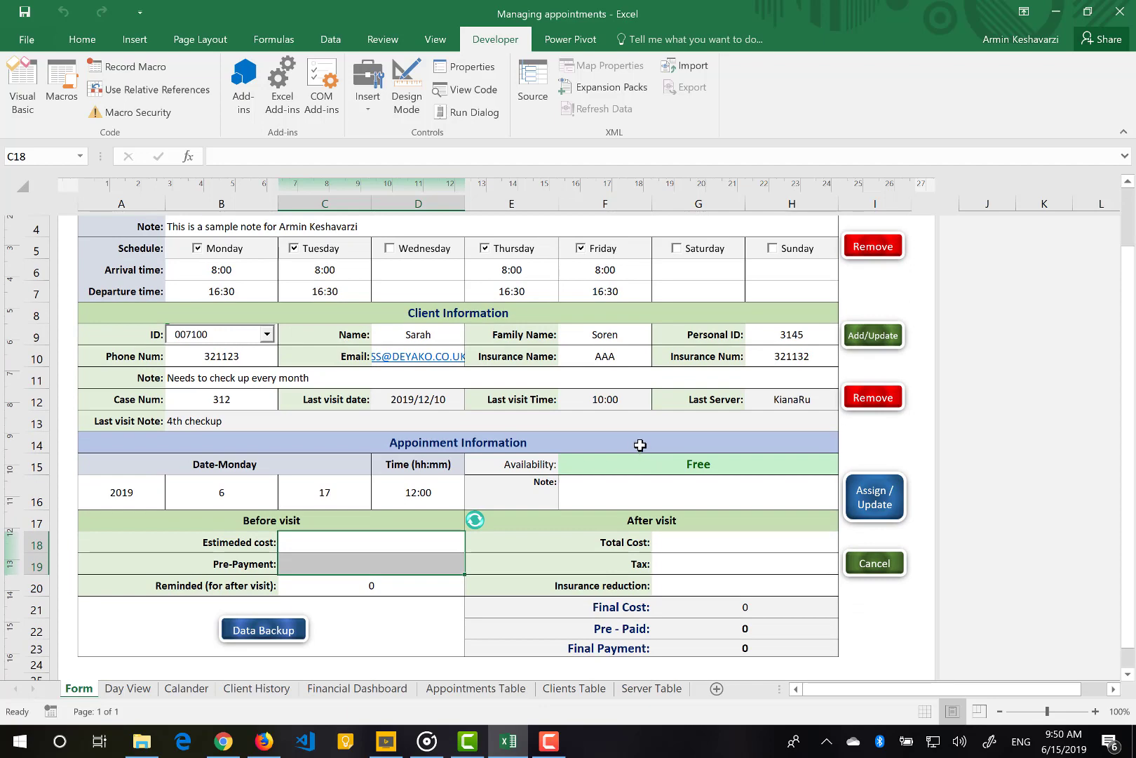
{"action": "scroll", "coordinate": [626, 444], "scroll_direction": "up", "scroll_amount": 5}
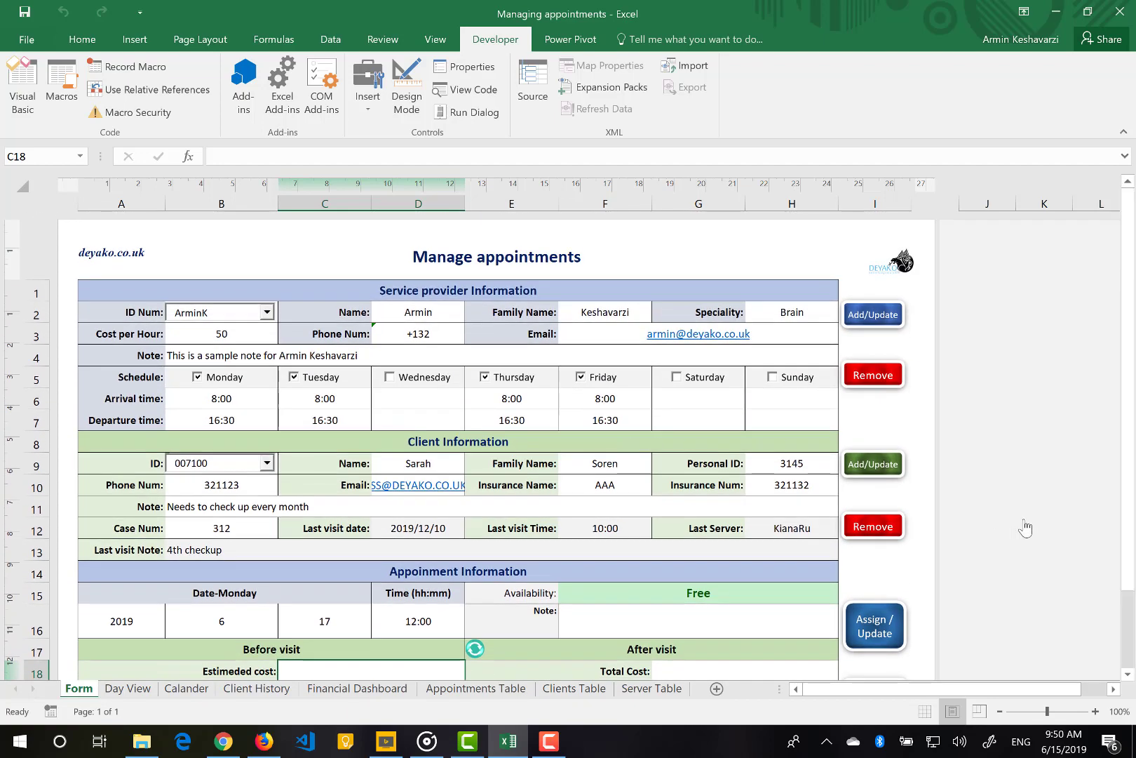
{"action": "left_click", "coordinate": [1001, 712]}
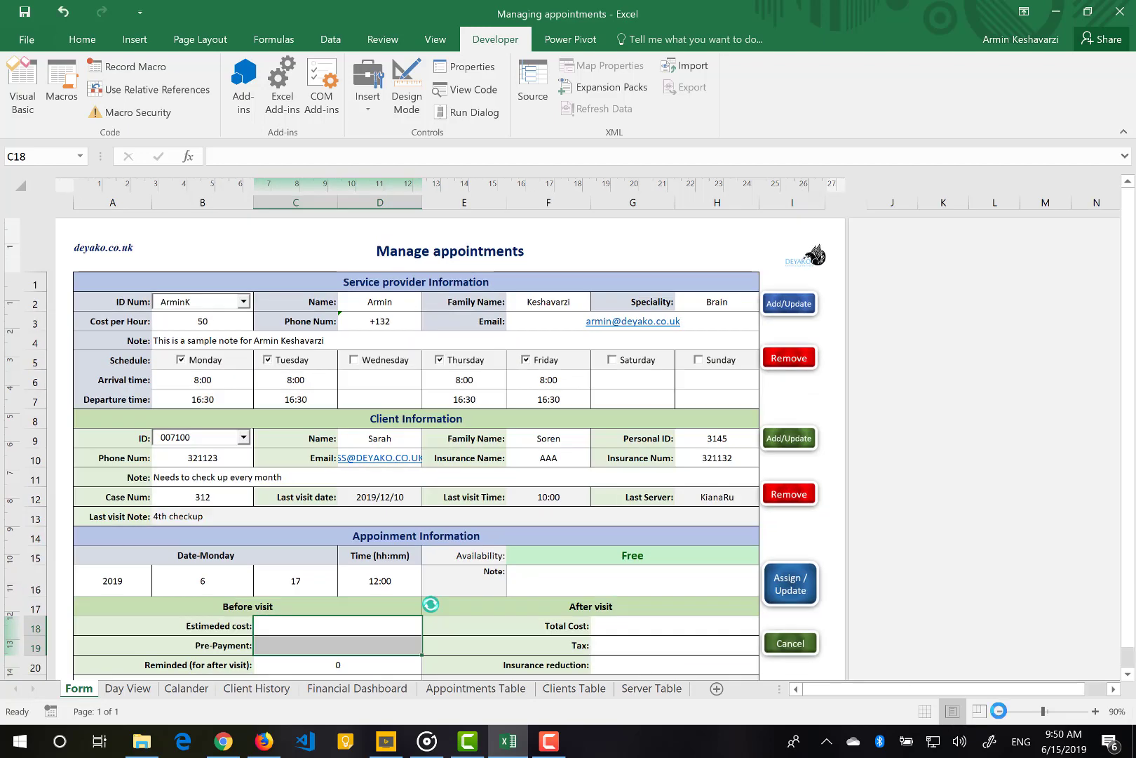
{"action": "left_click", "coordinate": [1001, 712]}
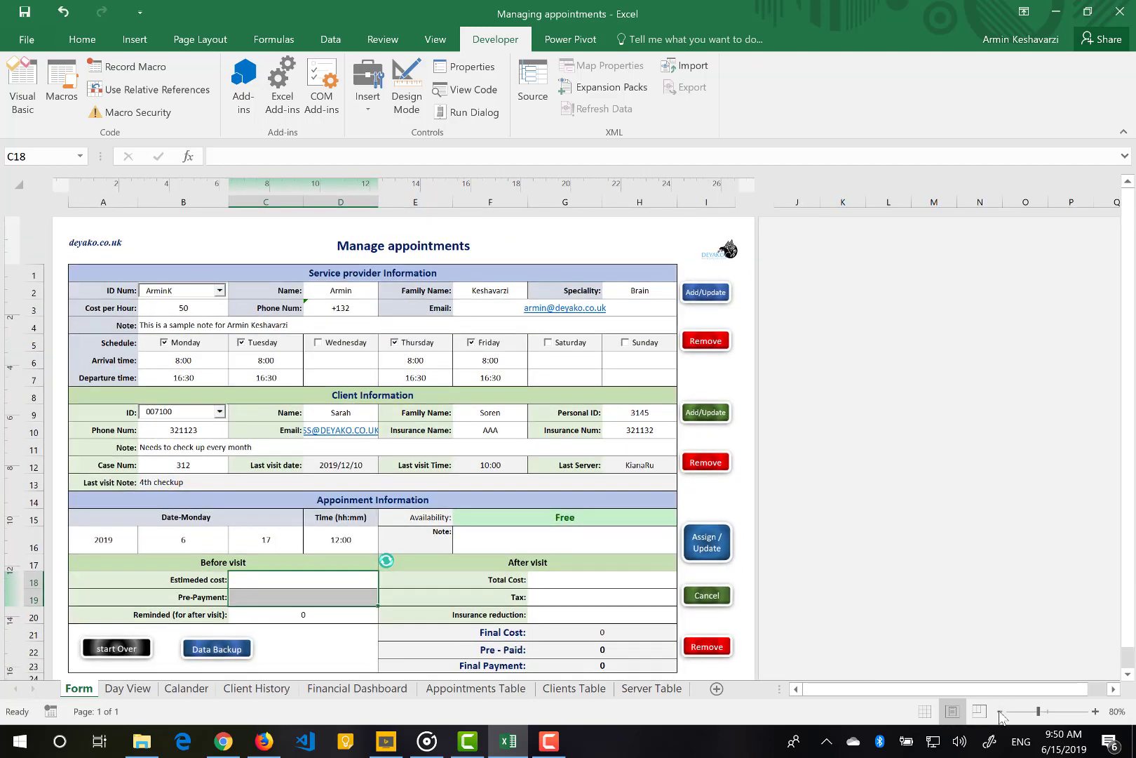
{"action": "left_click", "coordinate": [1000, 712]}
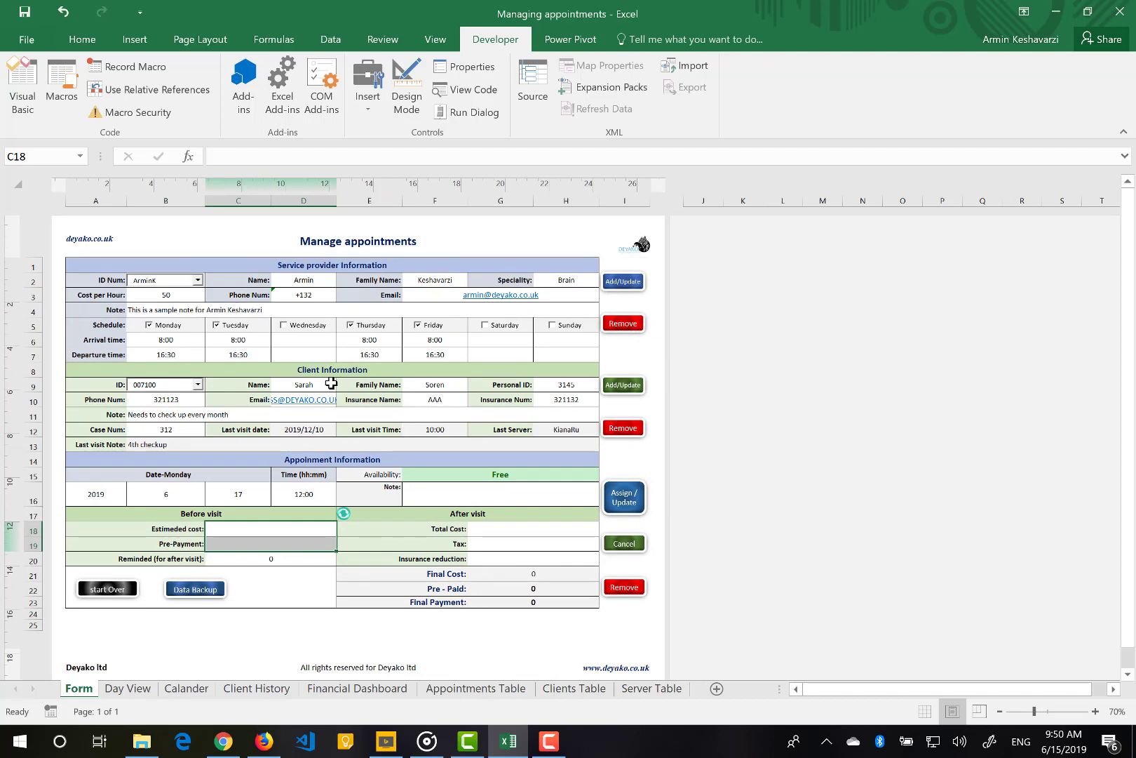
{"action": "scroll", "coordinate": [331, 383], "scroll_direction": "down", "scroll_amount": 4}
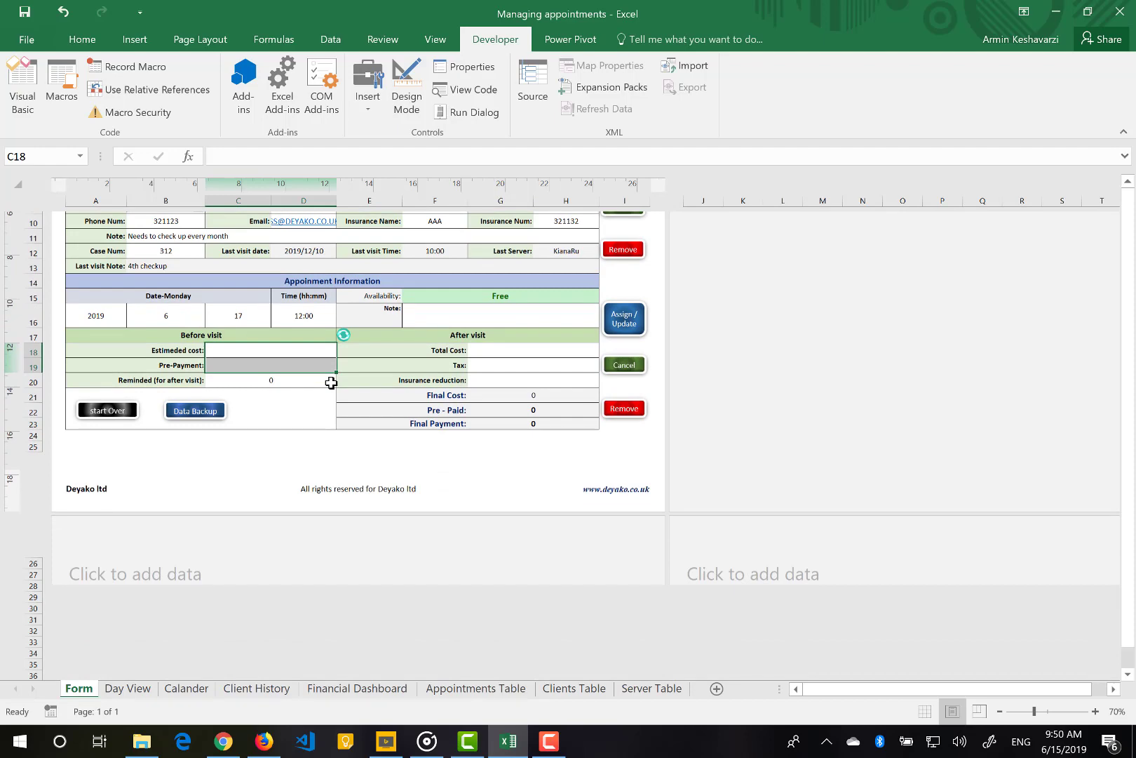
{"action": "scroll", "coordinate": [332, 383], "scroll_direction": "up", "scroll_amount": 4}
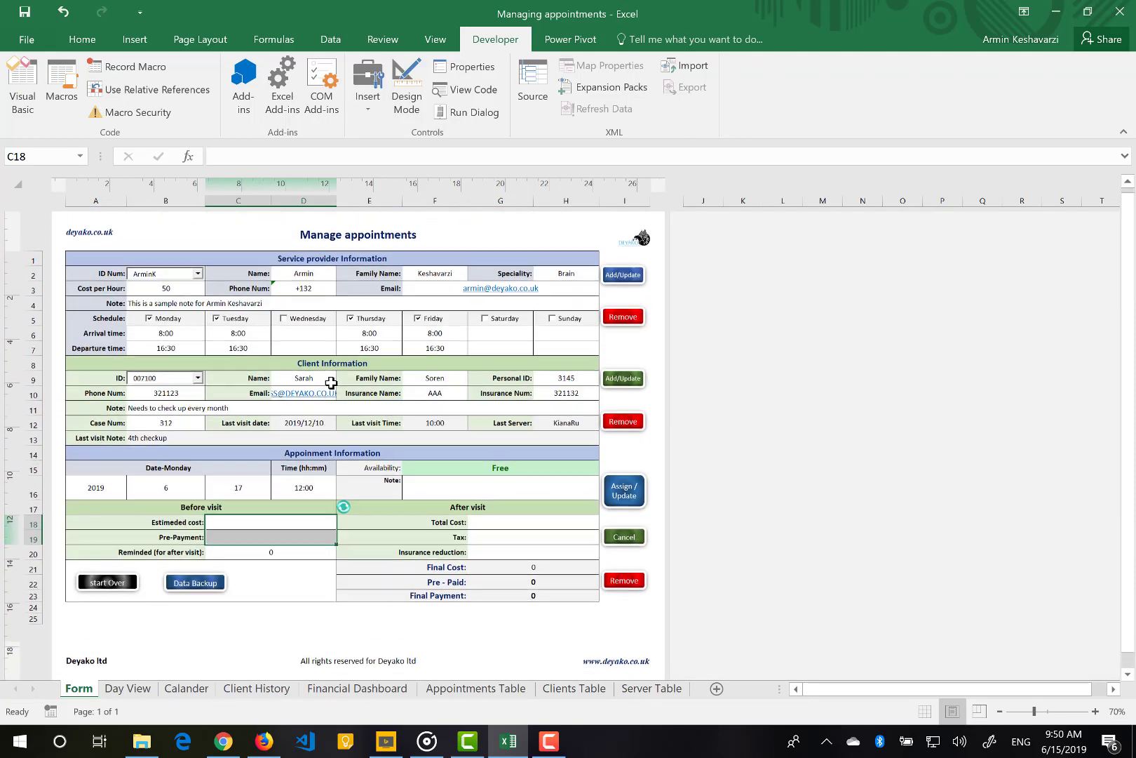
Switch the Form to Normal view at 90% zoom with the Home ribbon showing
{"action": "left_click", "coordinate": [923, 713]}
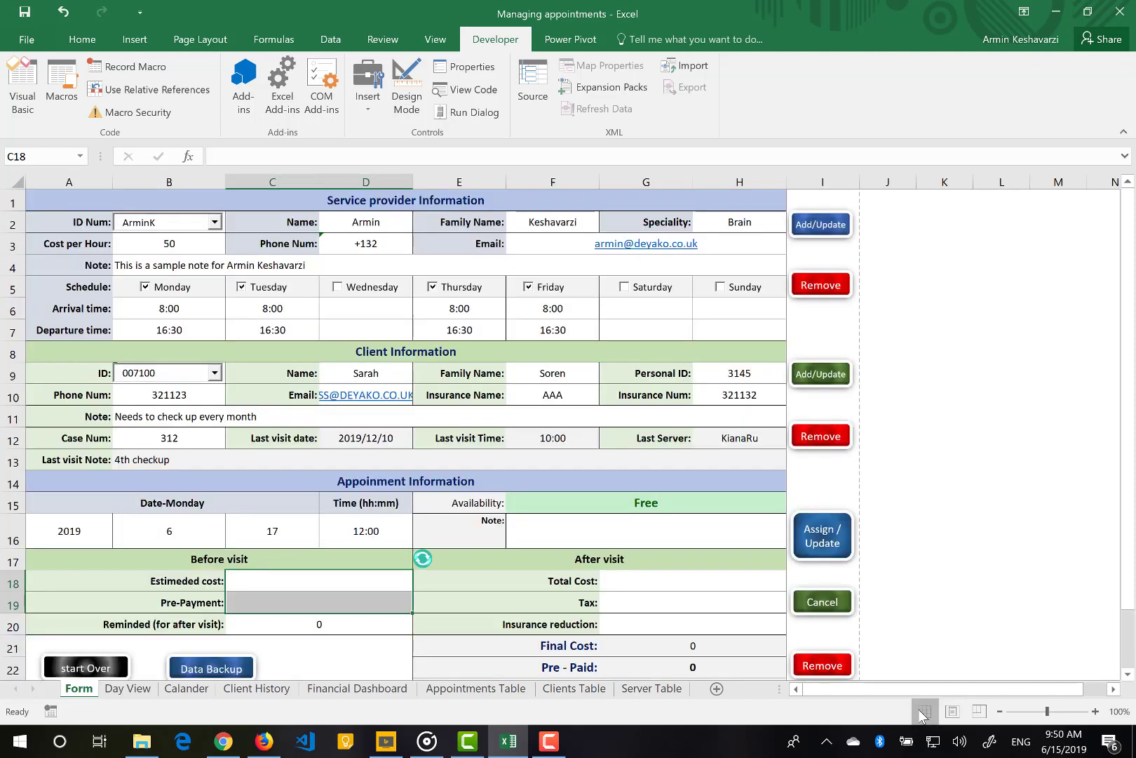
{"action": "left_click", "coordinate": [1001, 712]}
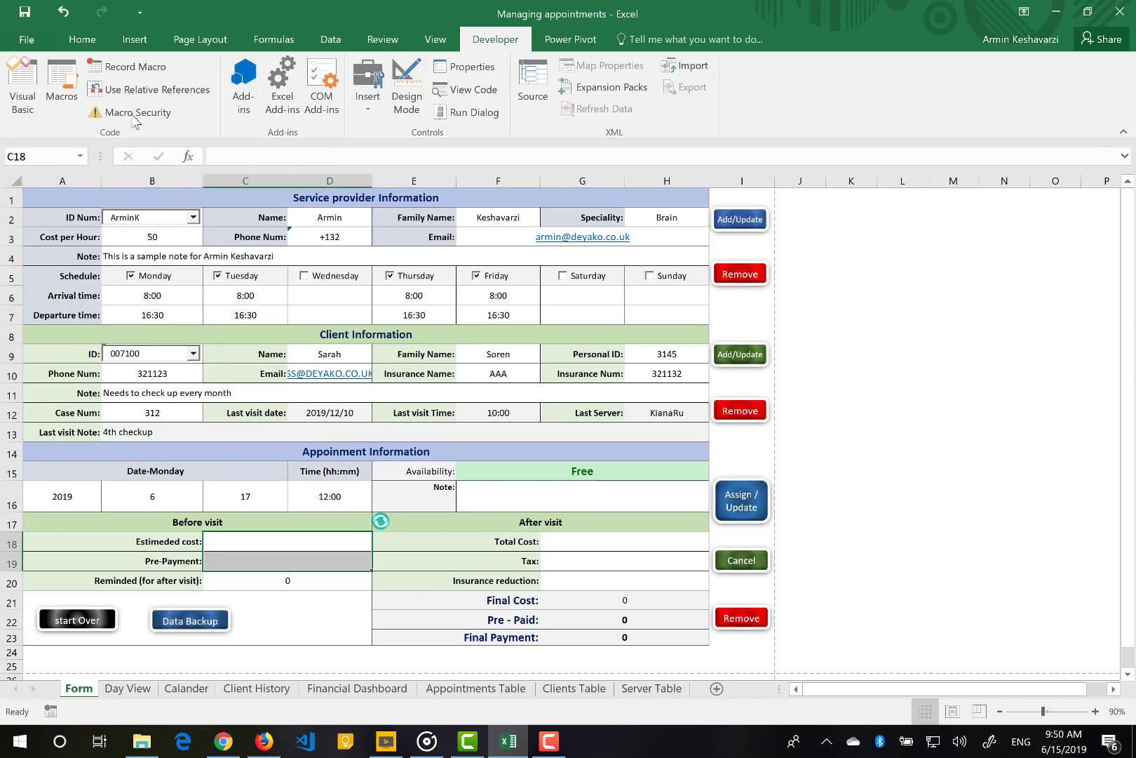
{"action": "left_click", "coordinate": [85, 42]}
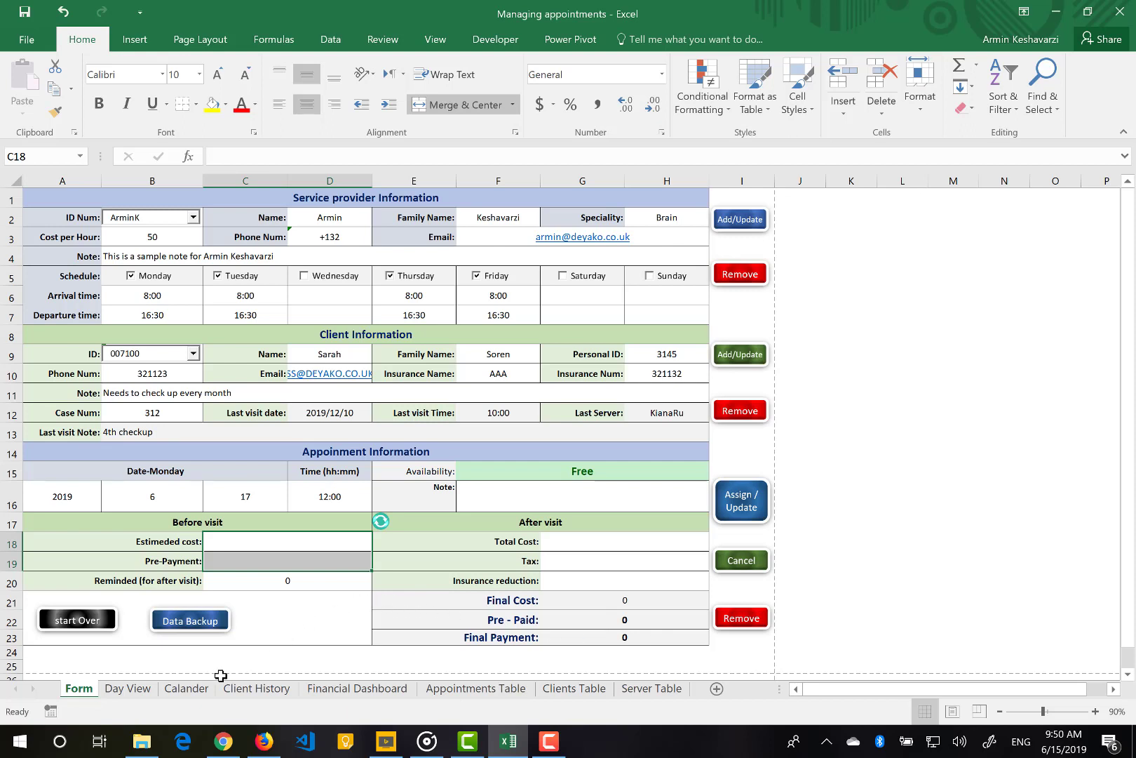
In Day View, jump to today, then show the appointments for day 16 and then 17
{"action": "left_click", "coordinate": [112, 689]}
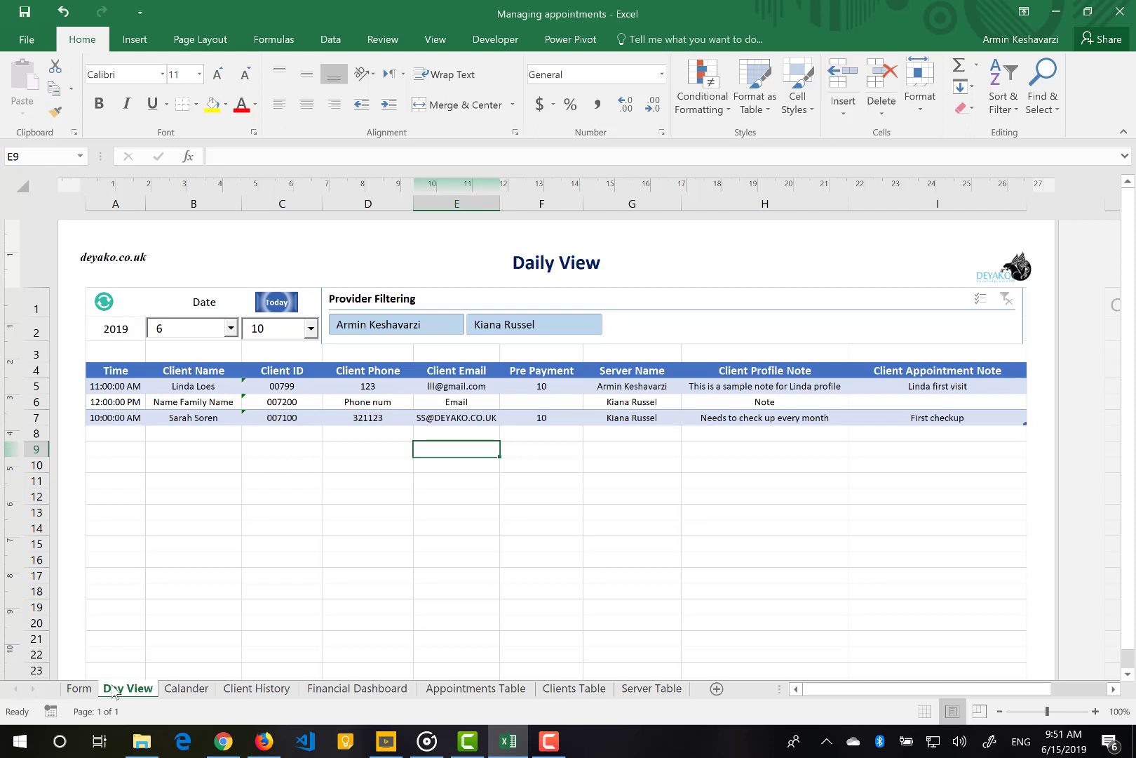
{"action": "left_click", "coordinate": [286, 304]}
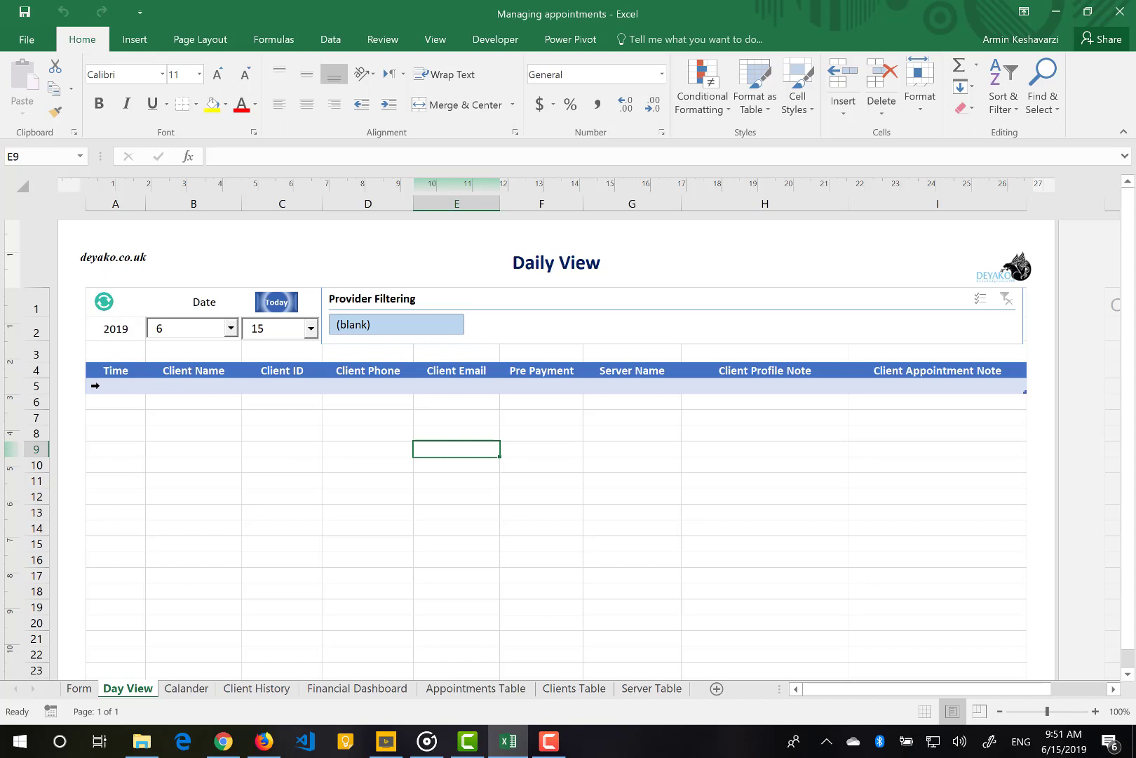
{"action": "left_click", "coordinate": [312, 328]}
{"action": "left_click", "coordinate": [275, 364]}
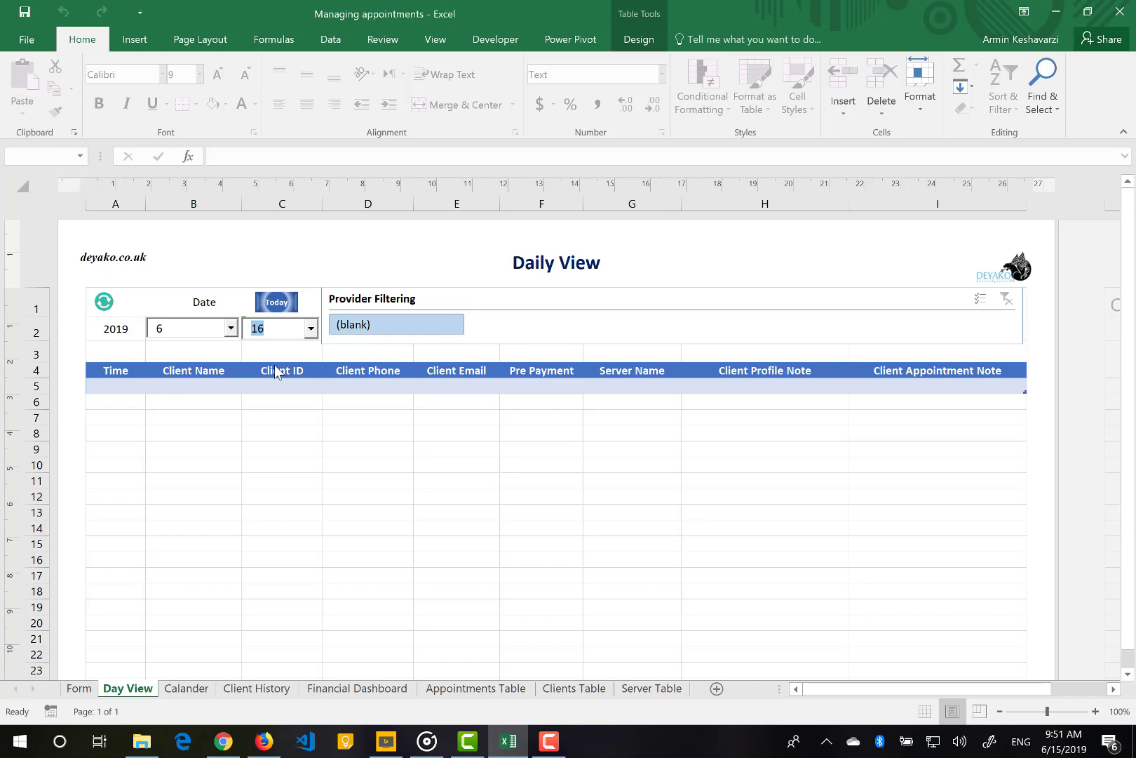
{"action": "left_click", "coordinate": [310, 329]}
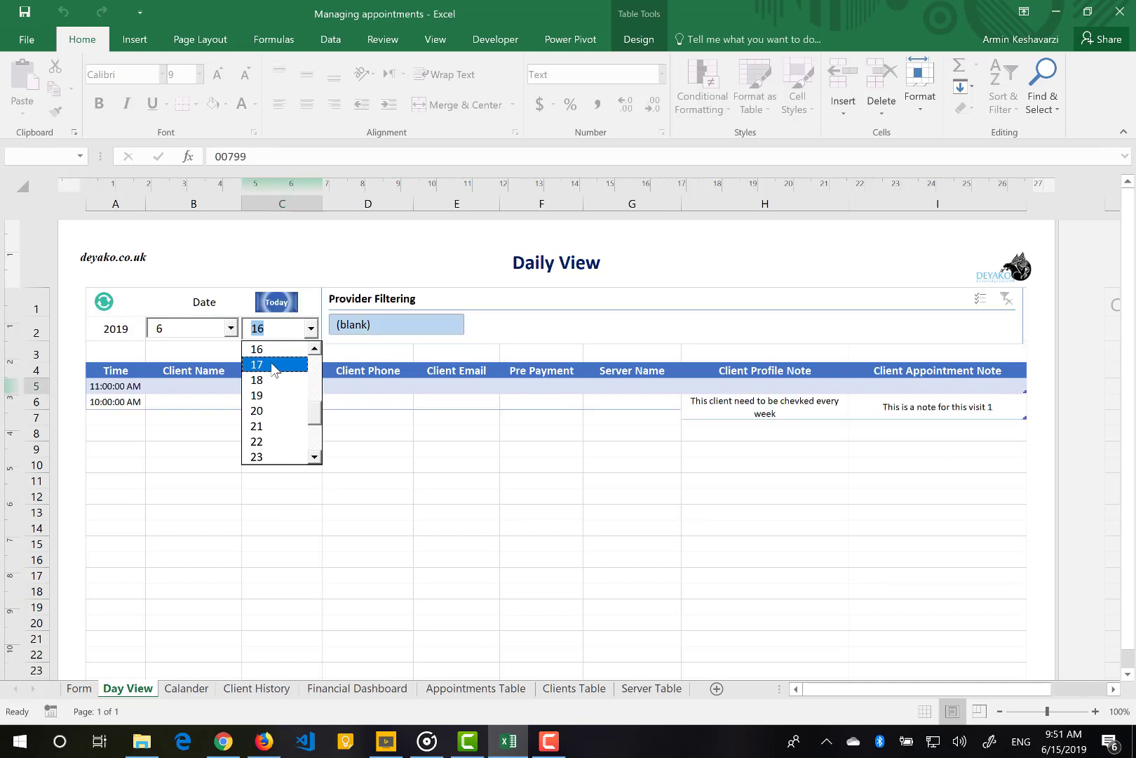
{"action": "left_click", "coordinate": [274, 365]}
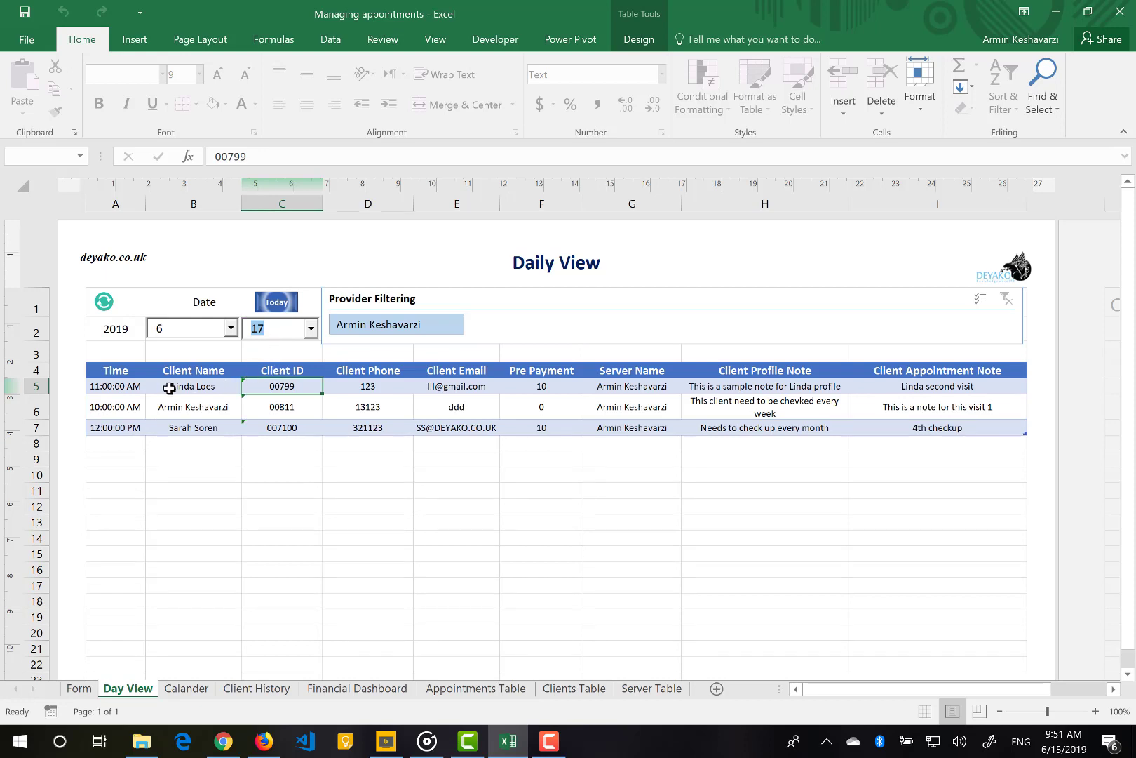
Select the Client Name, Server Name, Client Profile Note and Appointment Note entries
{"action": "left_click_drag", "start_coordinate": [179, 383], "coordinate": [173, 426]}
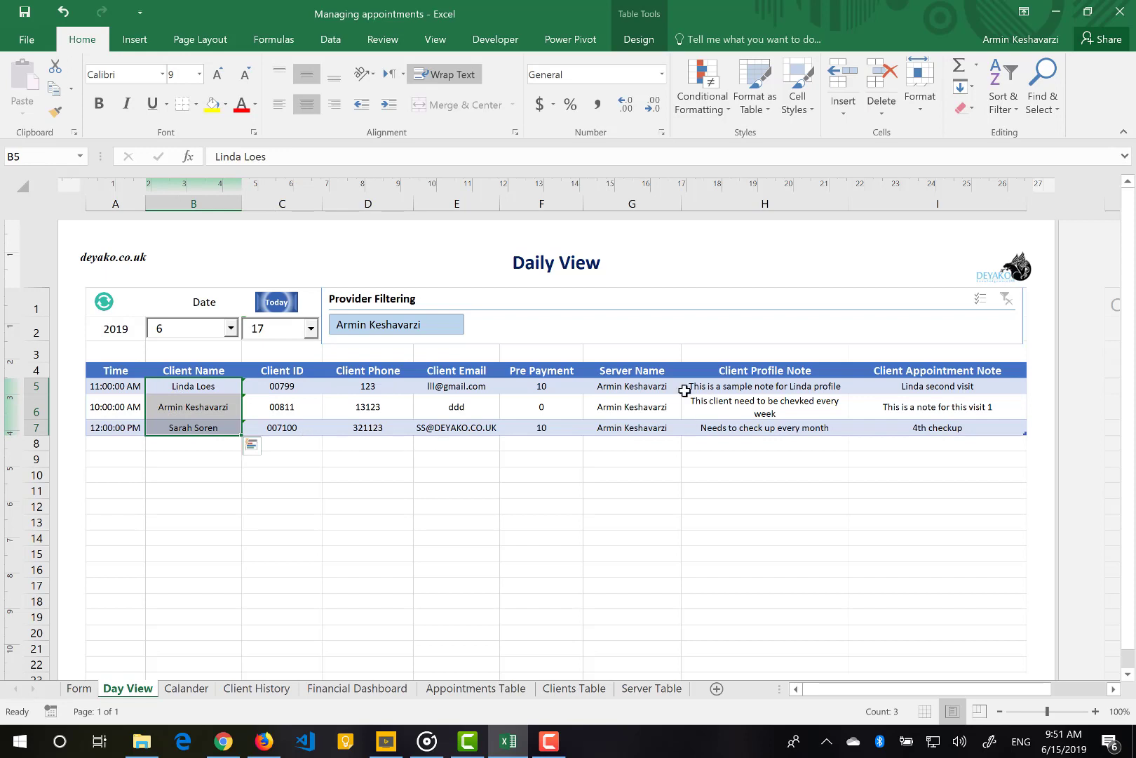
{"action": "left_click_drag", "start_coordinate": [652, 387], "coordinate": [644, 424]}
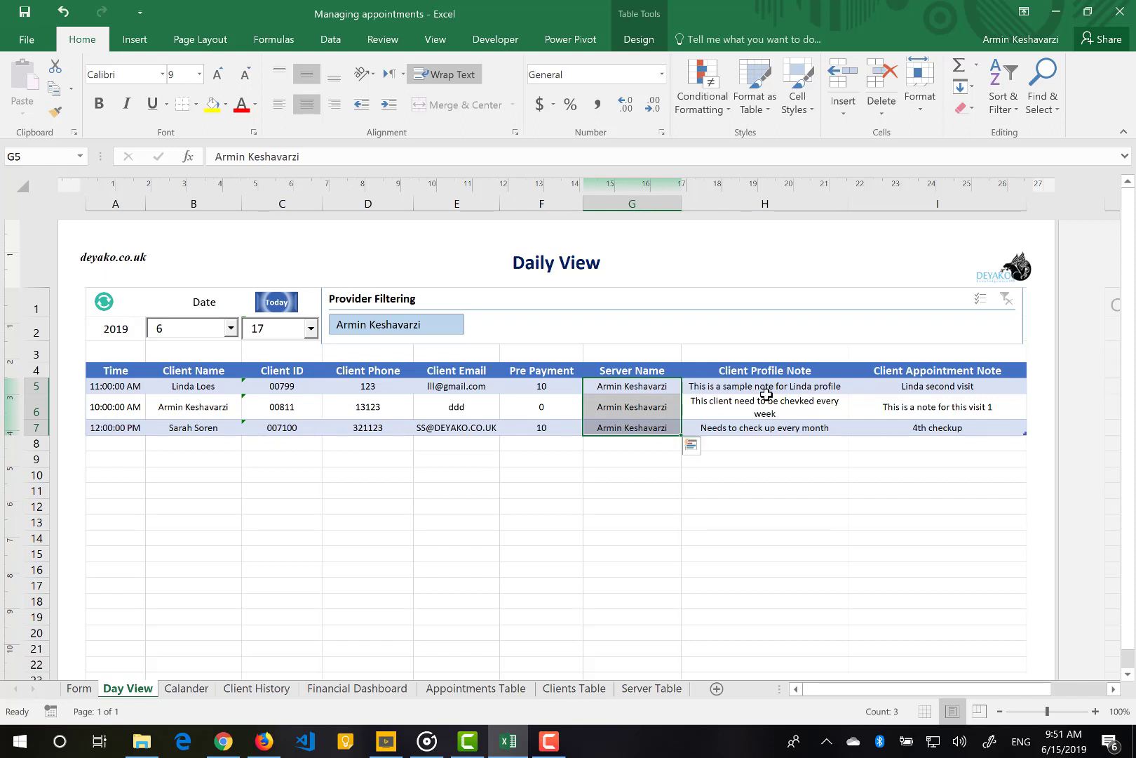
{"action": "left_click_drag", "start_coordinate": [766, 397], "coordinate": [772, 387]}
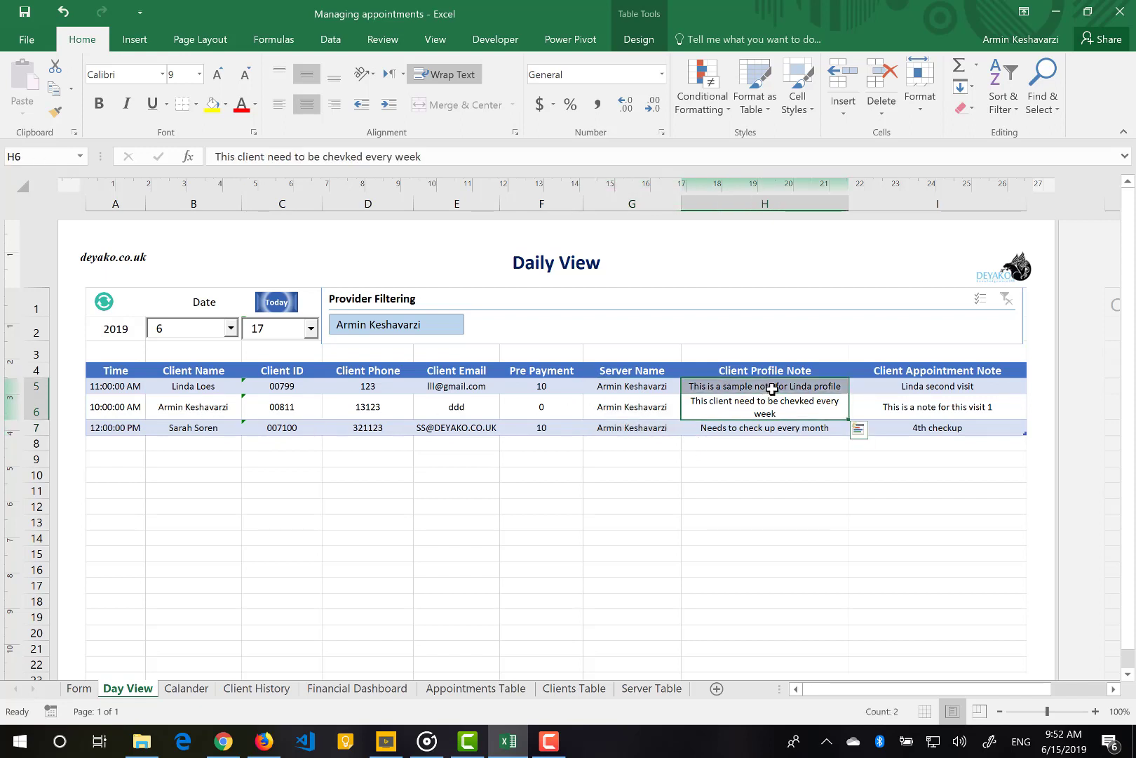
{"action": "left_click", "coordinate": [911, 392]}
{"action": "left_click_drag", "start_coordinate": [907, 427], "coordinate": [924, 429]}
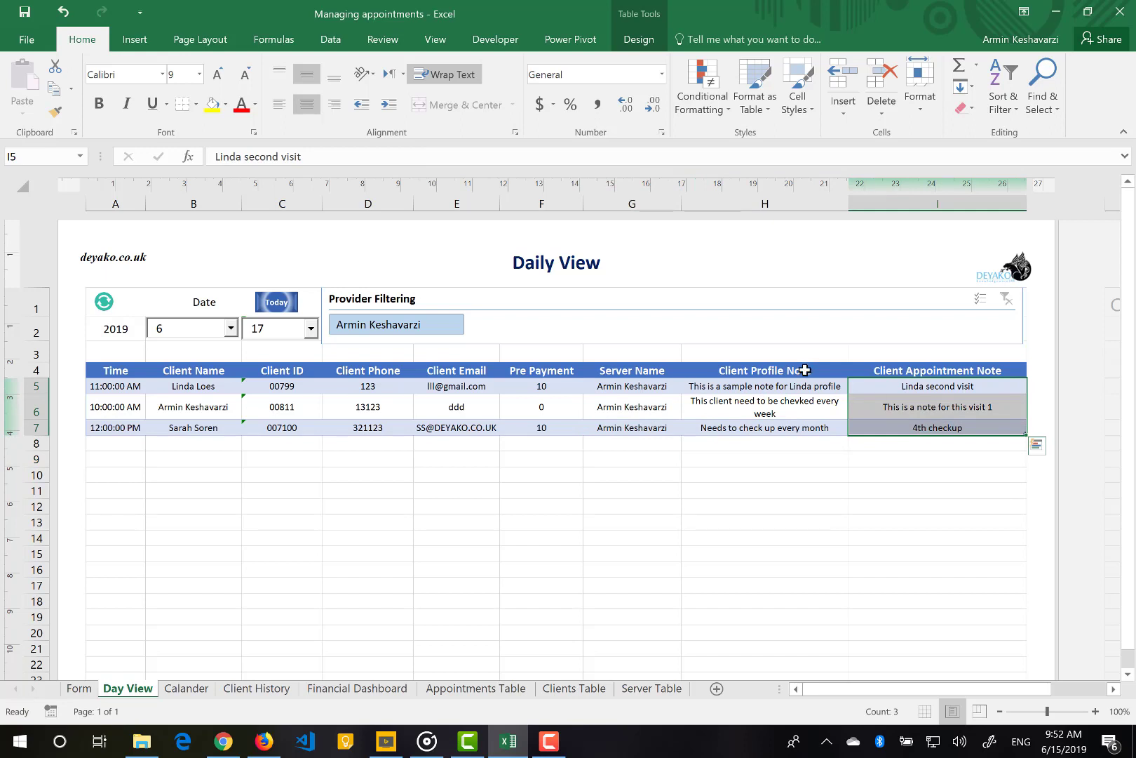
{"action": "left_click", "coordinate": [313, 336]}
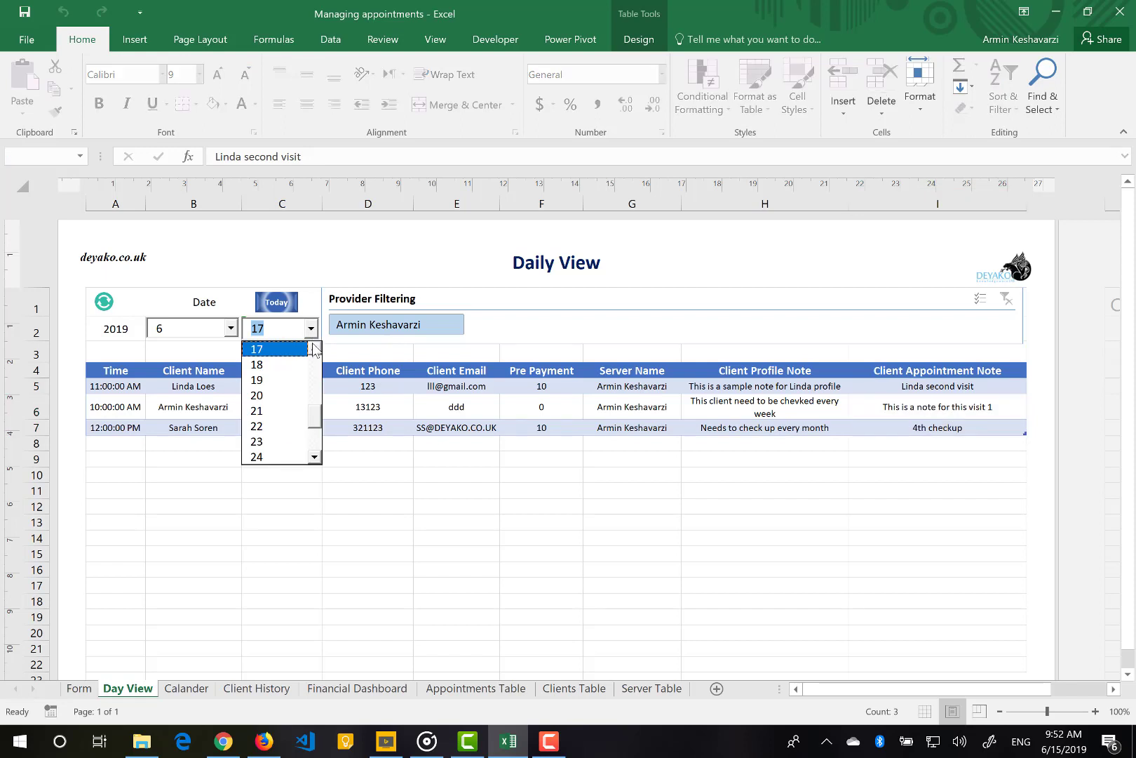
Show day 10 in Day View and select its Server Name and Client Name entries
{"action": "left_click", "coordinate": [315, 349]}
{"action": "left_click", "coordinate": [314, 349]}
{"action": "left_click", "coordinate": [314, 348]}
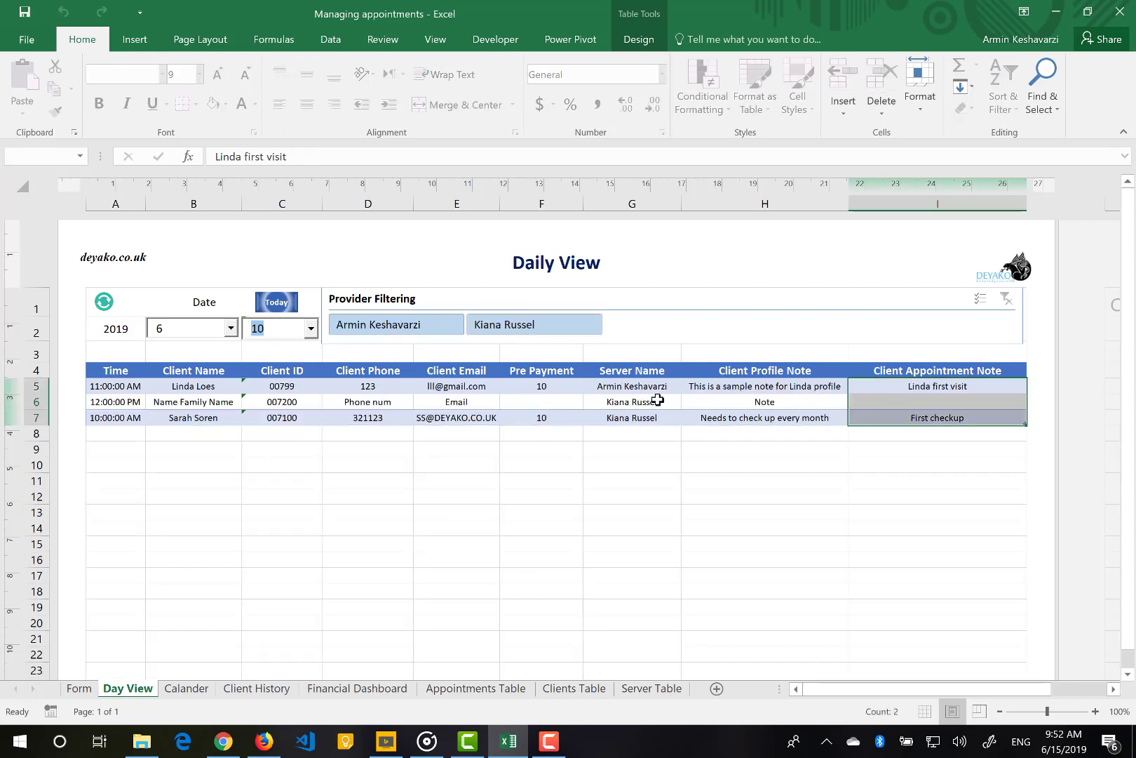
{"action": "left_click", "coordinate": [634, 389]}
{"action": "left_click_drag", "start_coordinate": [633, 388], "coordinate": [634, 412]}
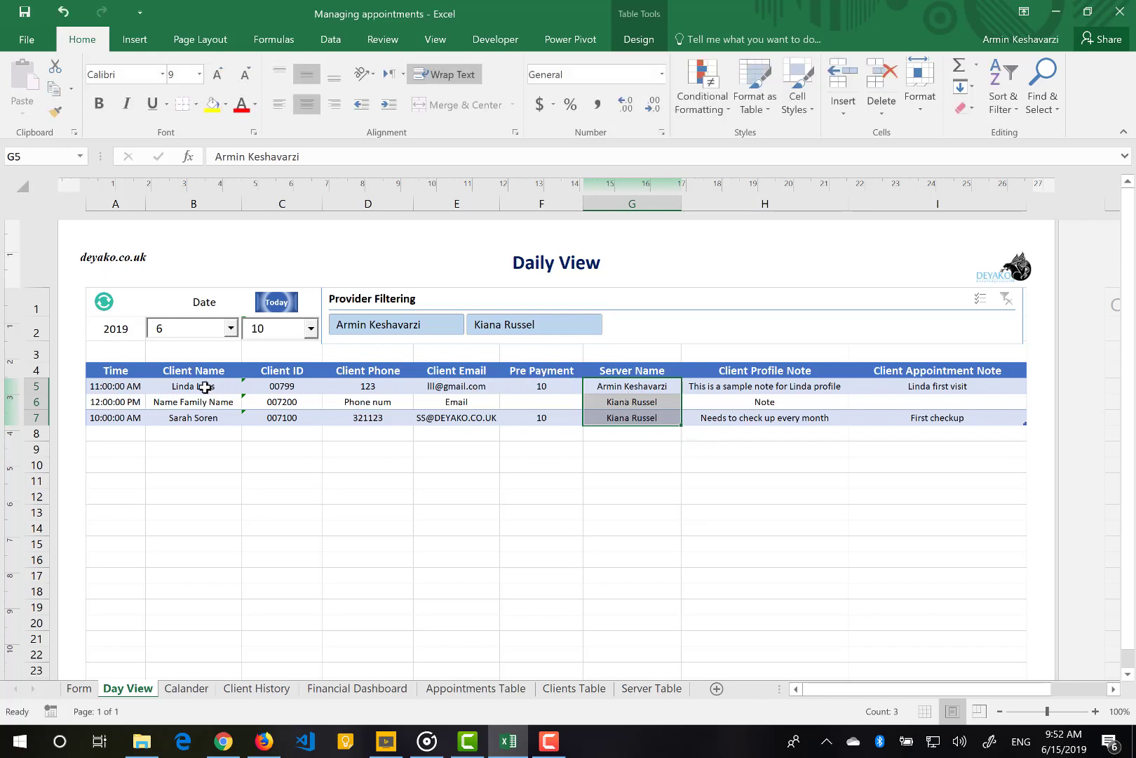
{"action": "left_click_drag", "start_coordinate": [204, 386], "coordinate": [194, 419]}
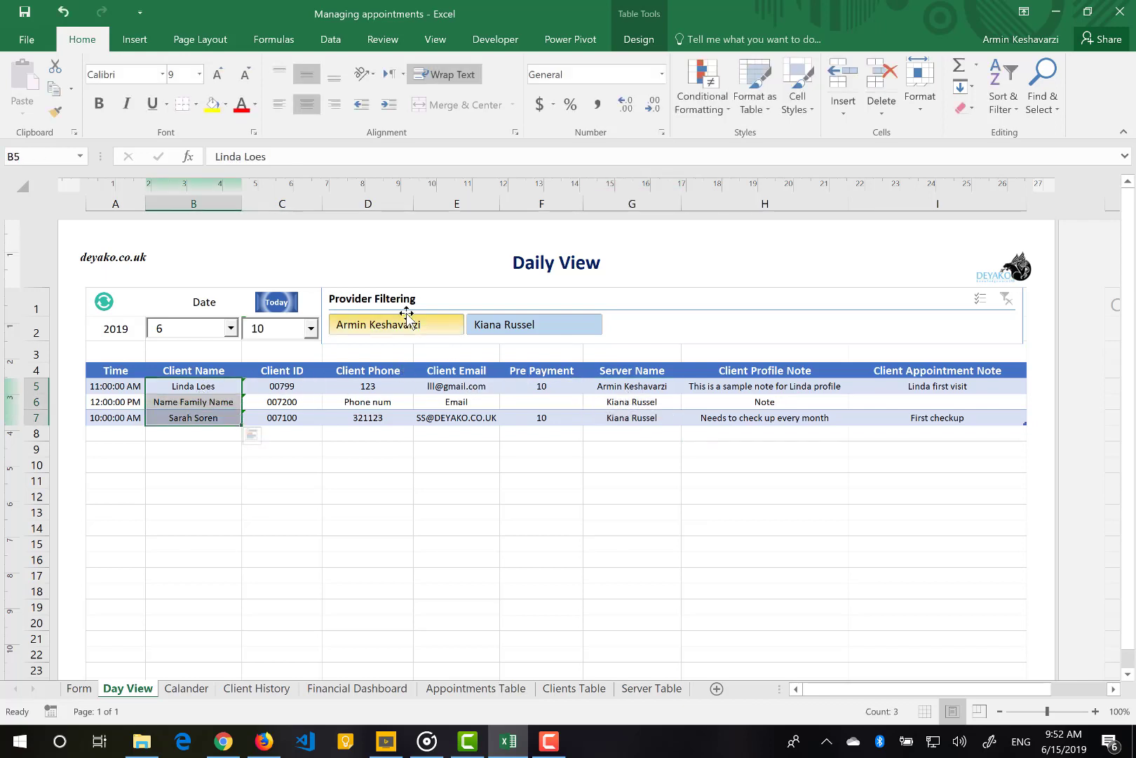
Filter Day View to the second provider, clear the filter, and open the Calander sheet
{"action": "left_click", "coordinate": [497, 329]}
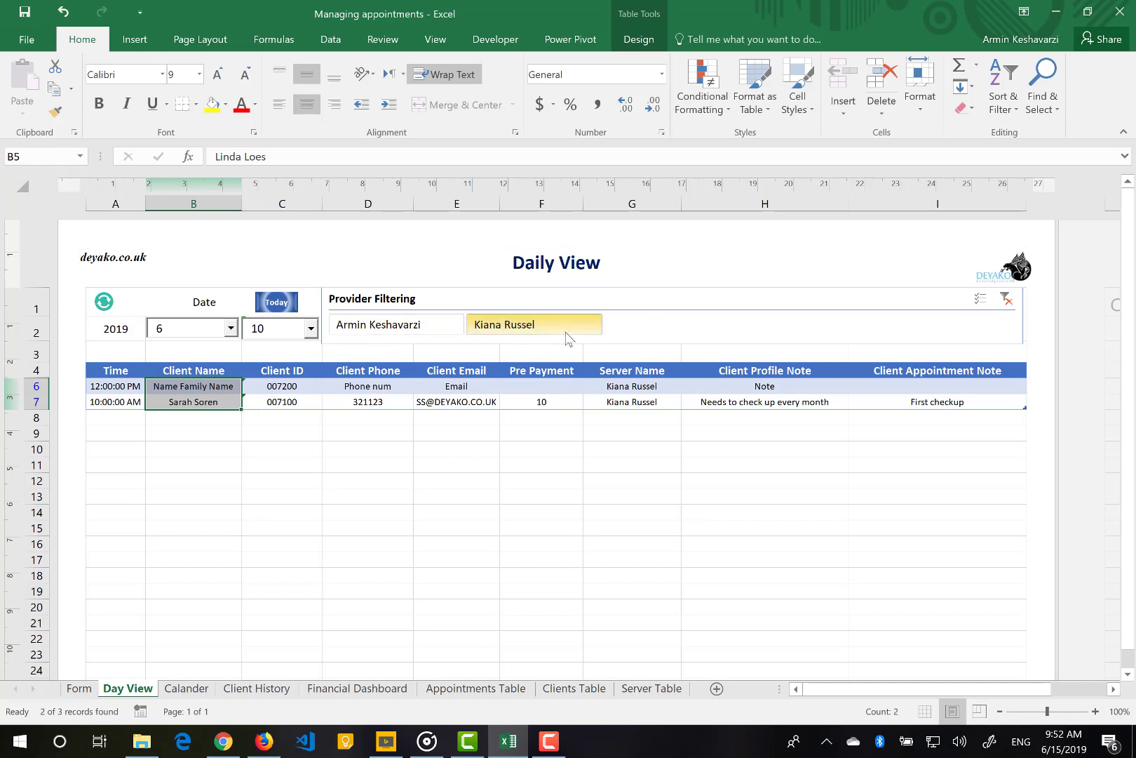
{"action": "left_click", "coordinate": [1005, 303]}
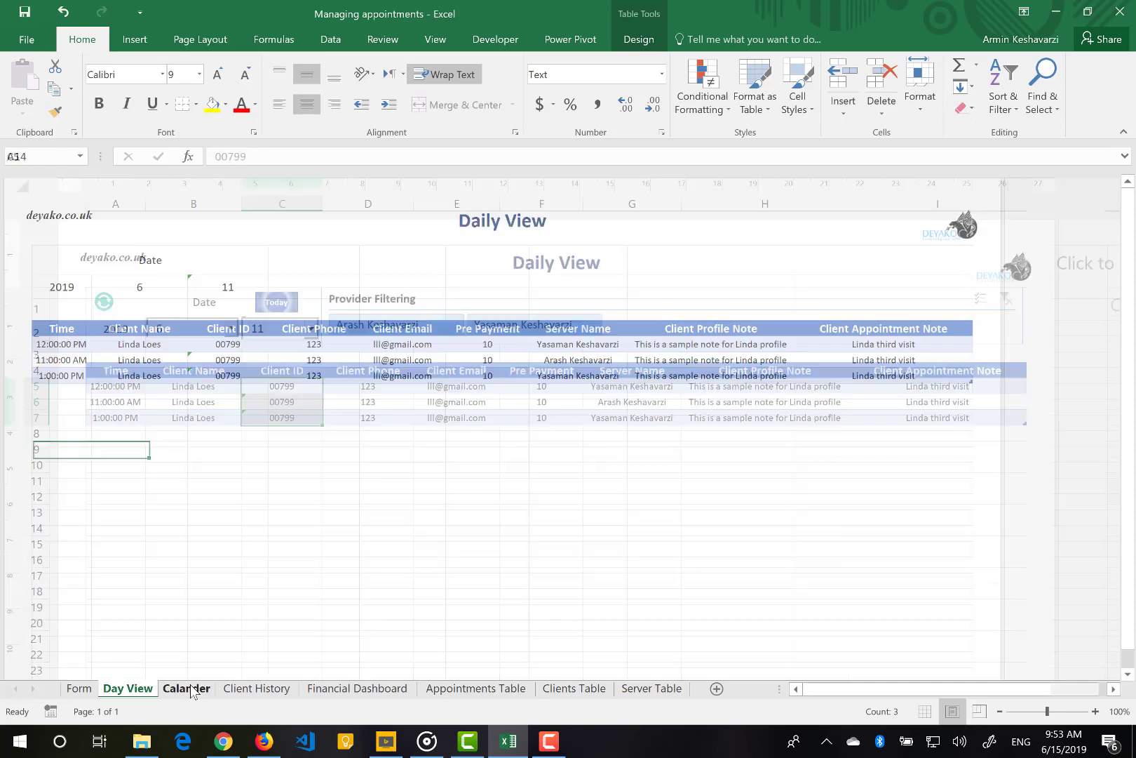
{"action": "left_click", "coordinate": [186, 688]}
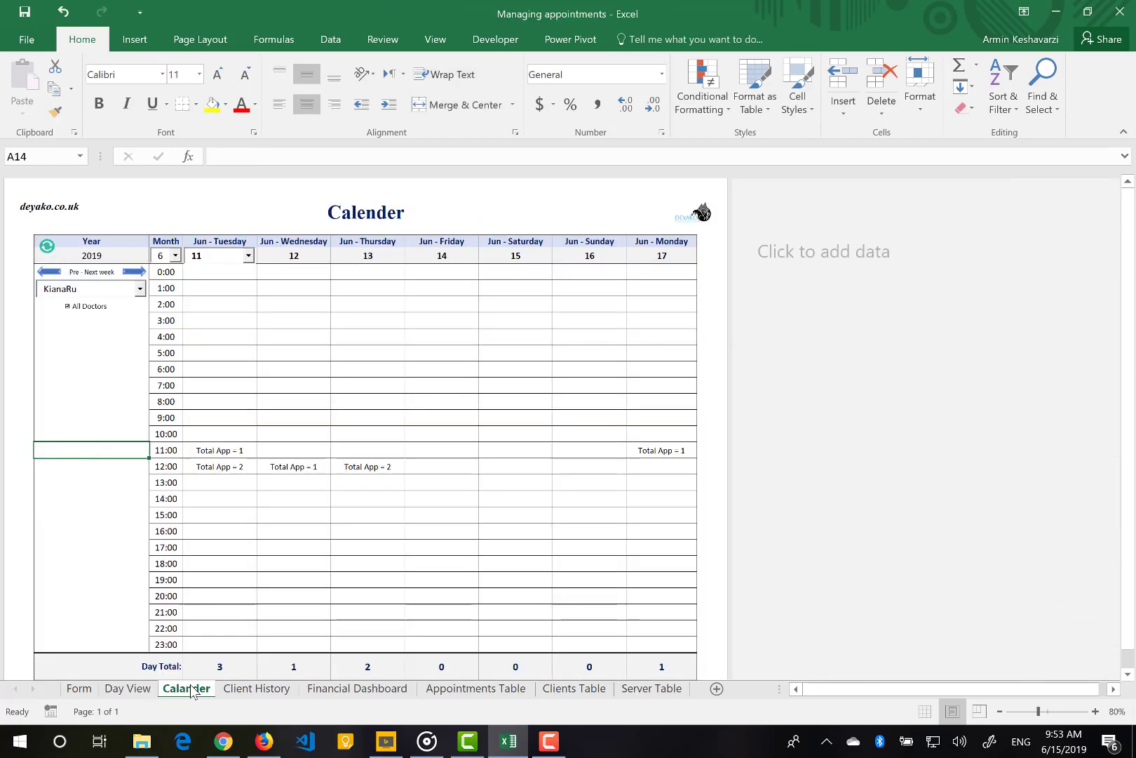
Step the Calander a week forward and back, then start the week on June 15
{"action": "scroll", "coordinate": [335, 504], "scroll_direction": "down", "scroll_amount": 1}
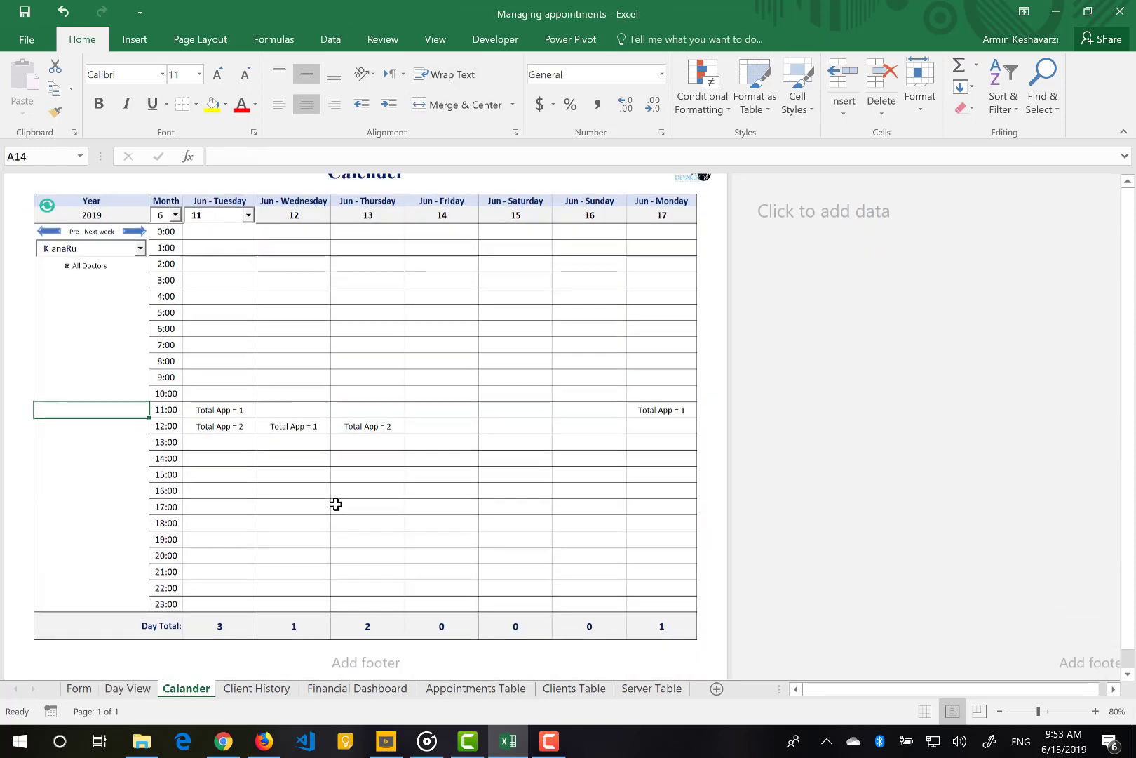
{"action": "scroll", "coordinate": [336, 504], "scroll_direction": "up", "scroll_amount": 1}
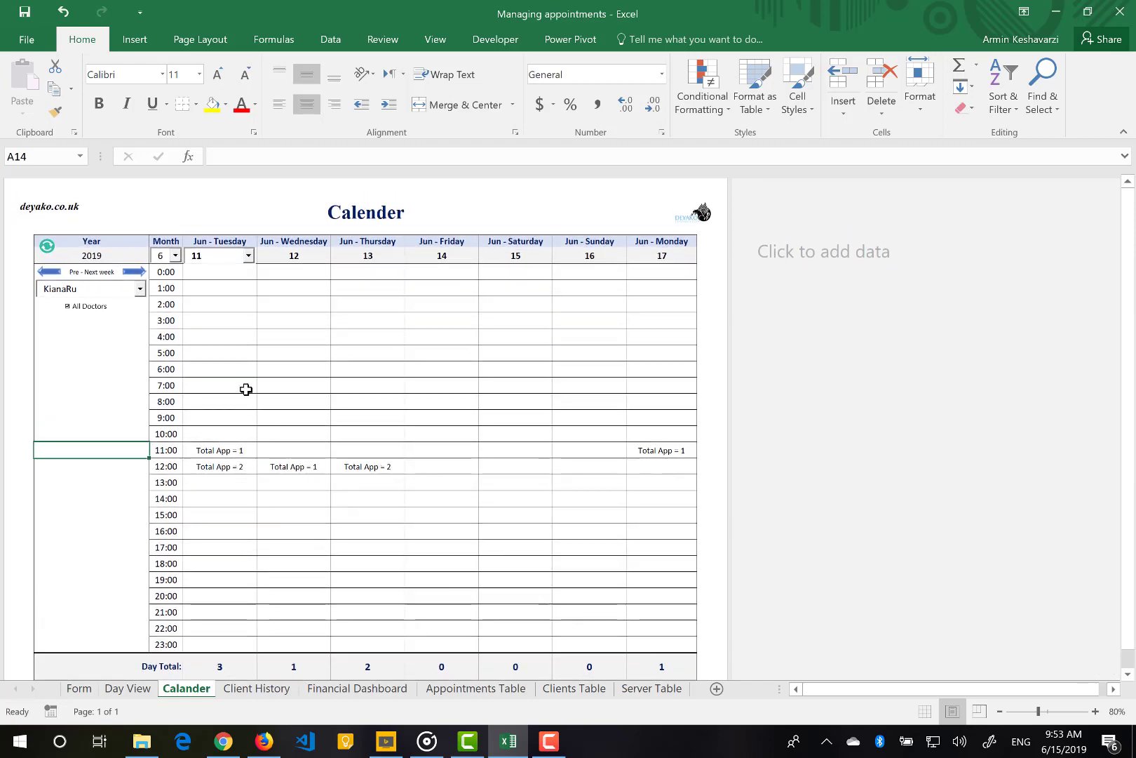
{"action": "left_click", "coordinate": [138, 275]}
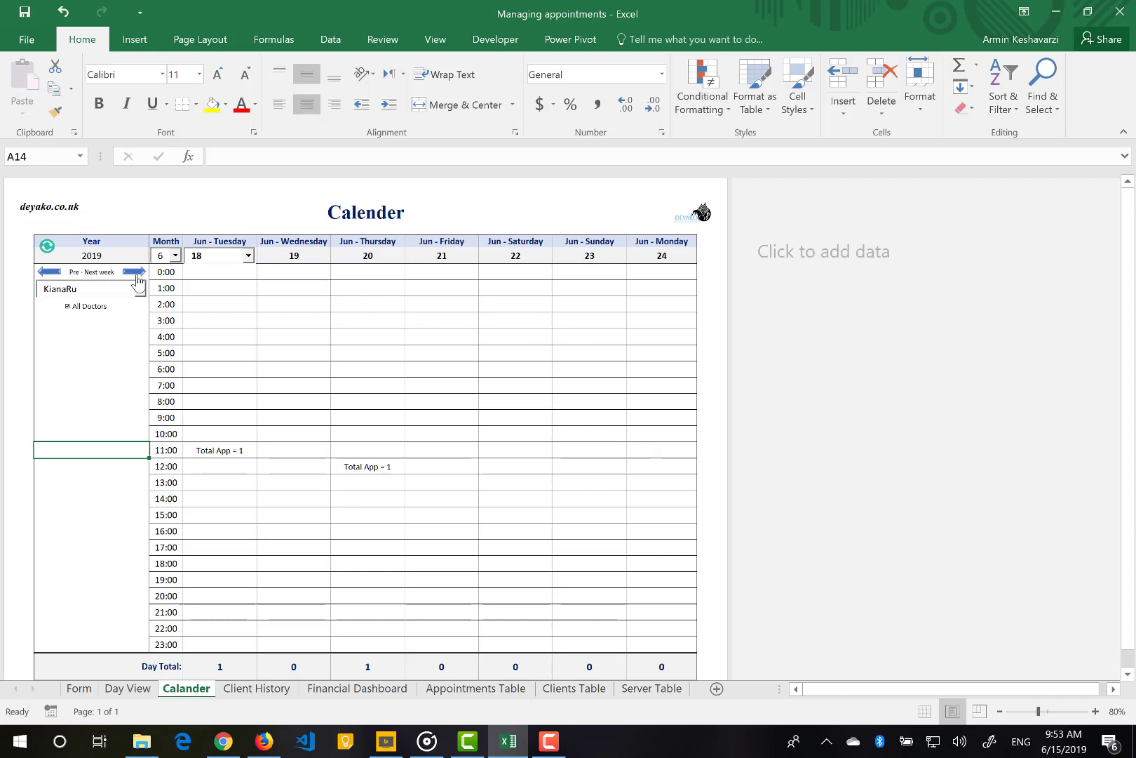
{"action": "left_click", "coordinate": [49, 272]}
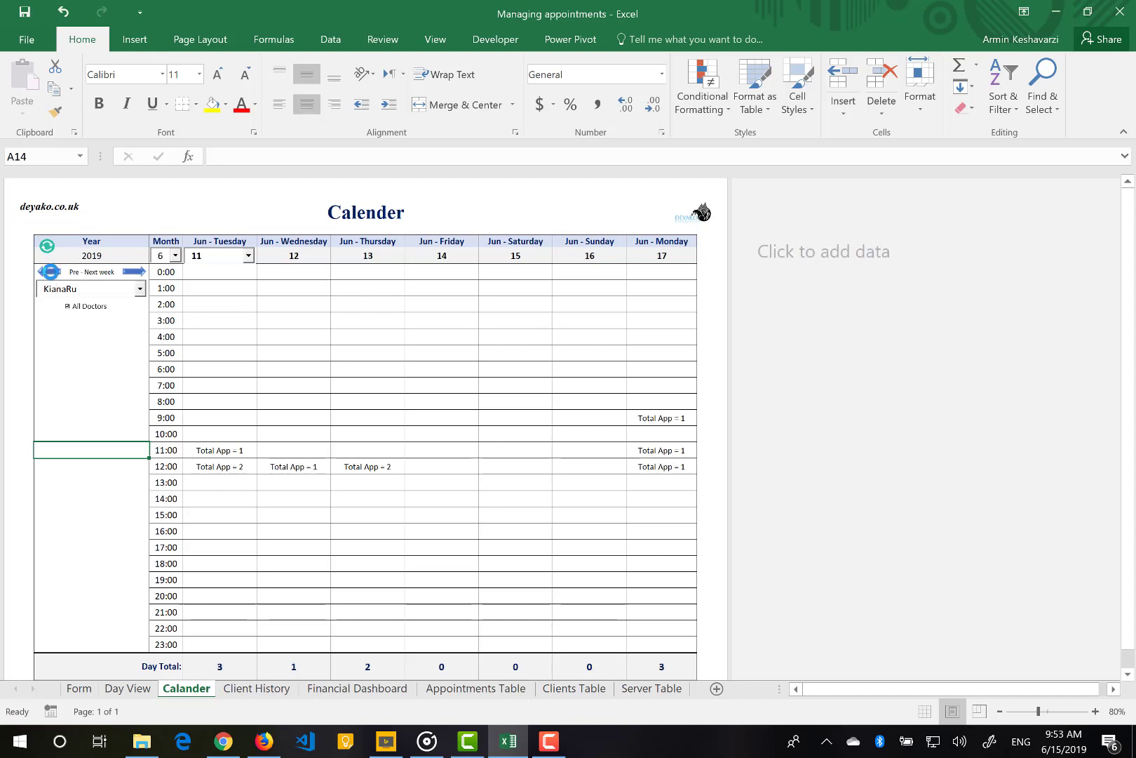
{"action": "left_click", "coordinate": [248, 256]}
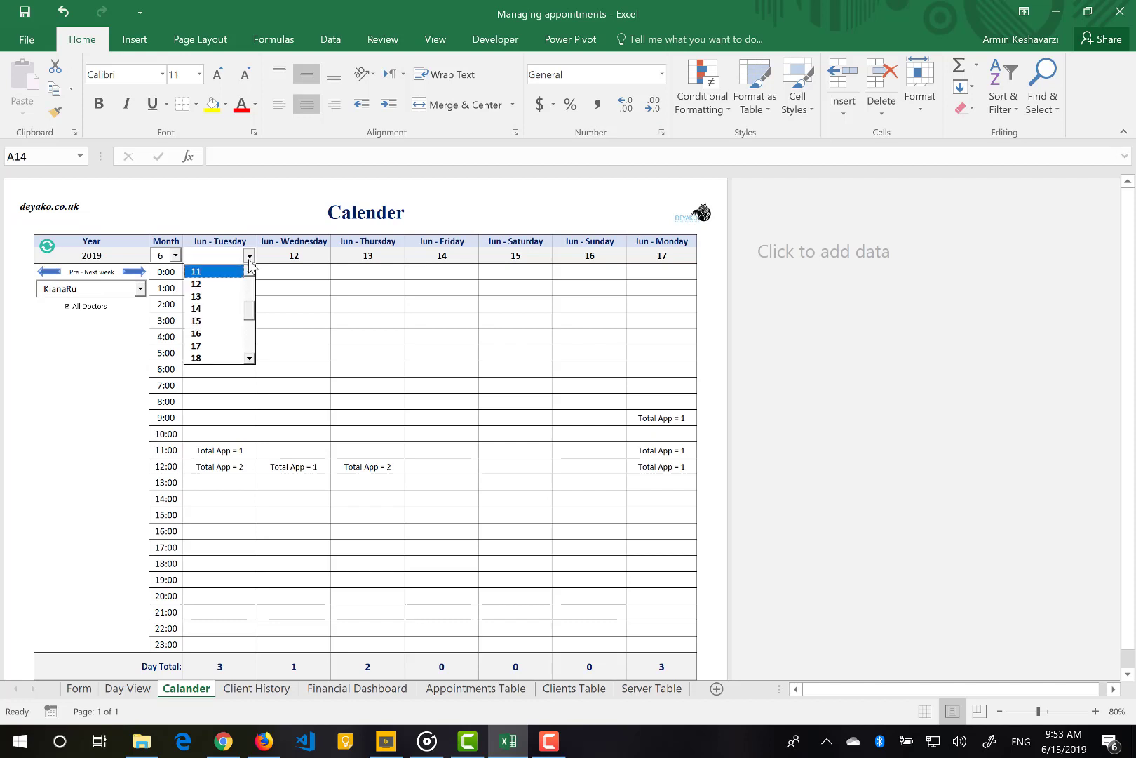
{"action": "left_click", "coordinate": [204, 321]}
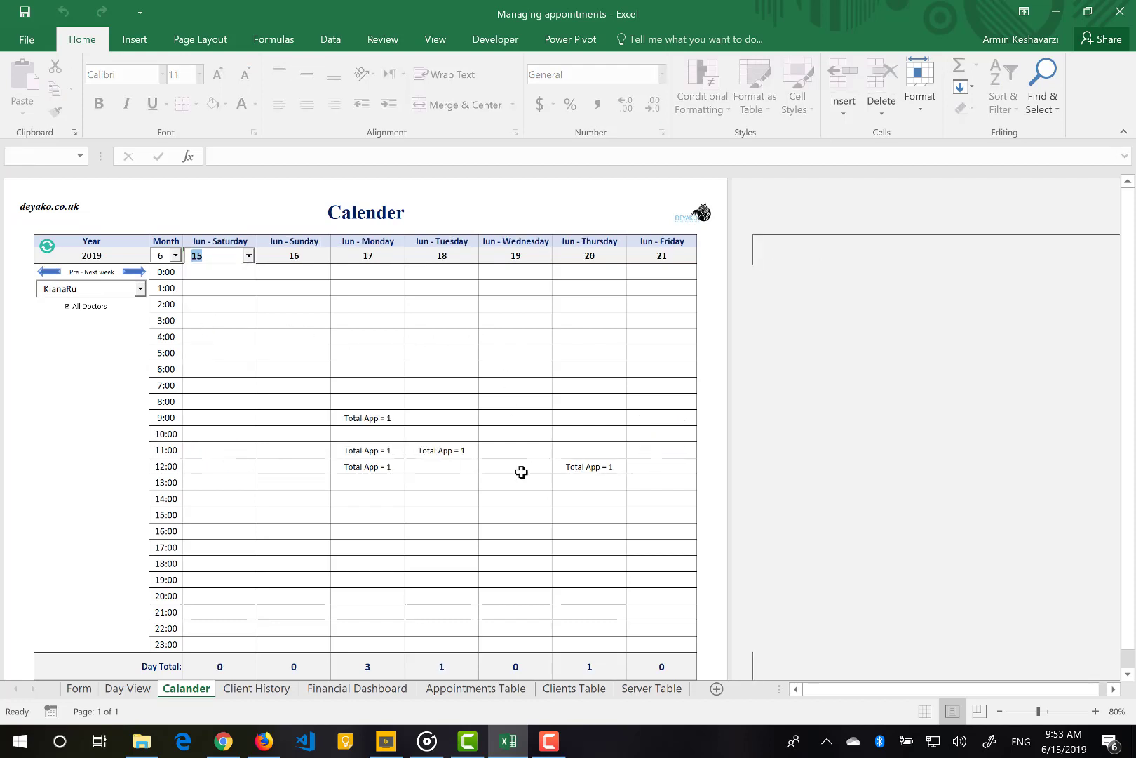
{"action": "left_click", "coordinate": [110, 359]}
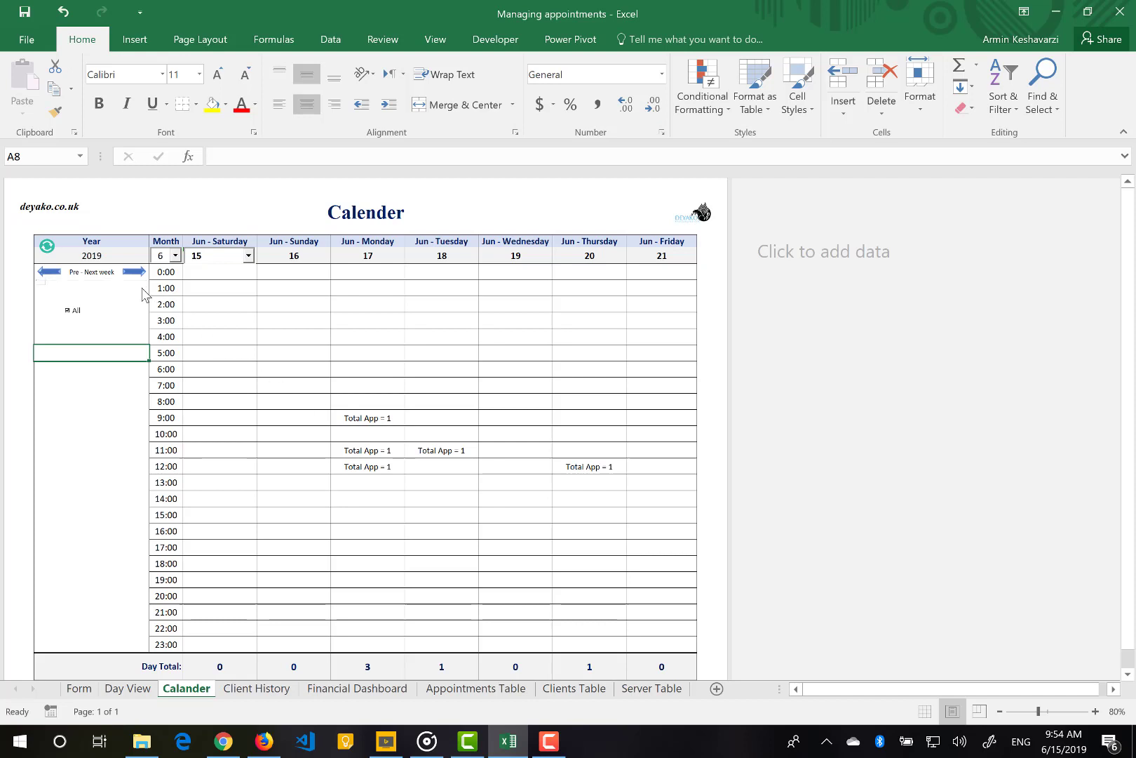
Untick All and filter the Jun 15–21 Calander to one provider, then open Client History
{"action": "left_click", "coordinate": [140, 288]}
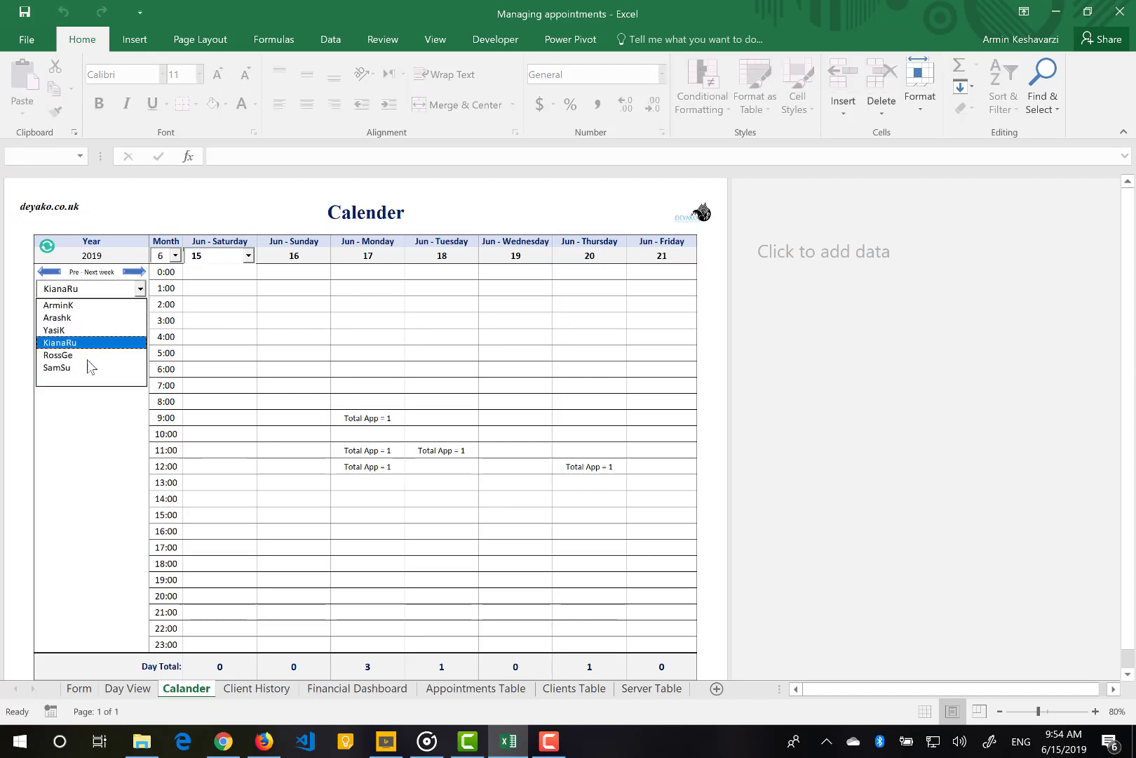
{"action": "left_click", "coordinate": [94, 400]}
{"action": "left_click", "coordinate": [81, 314]}
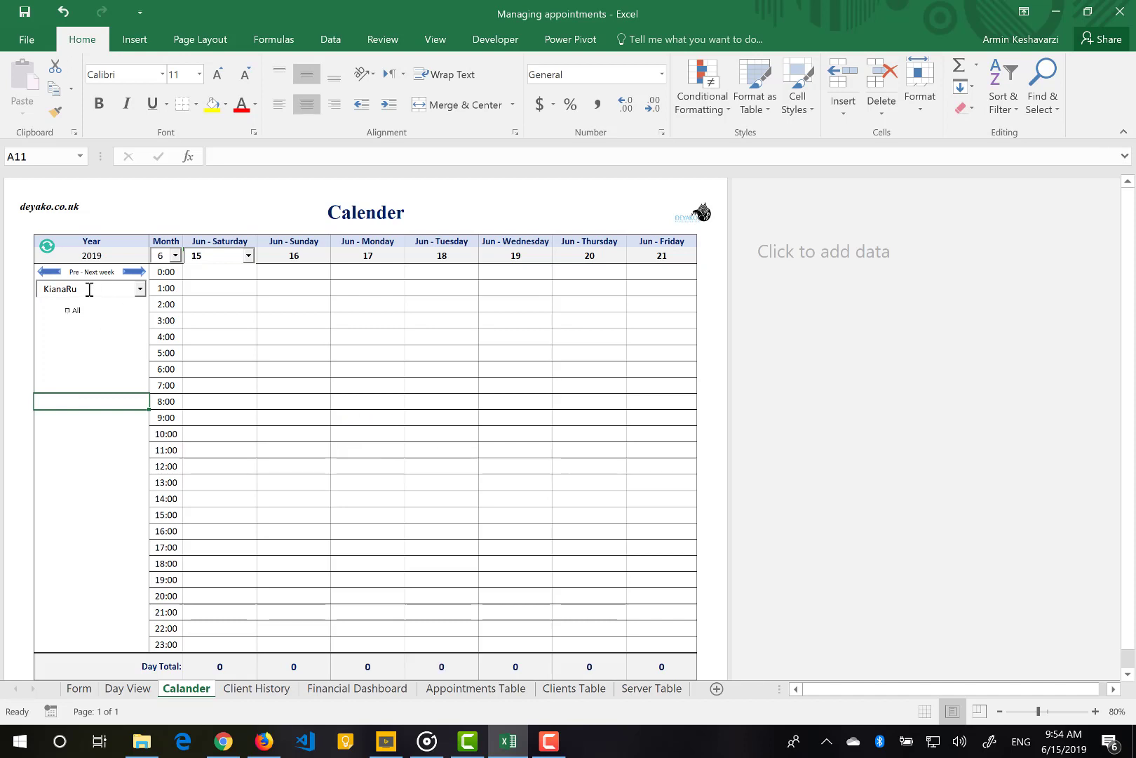
{"action": "left_click", "coordinate": [140, 290]}
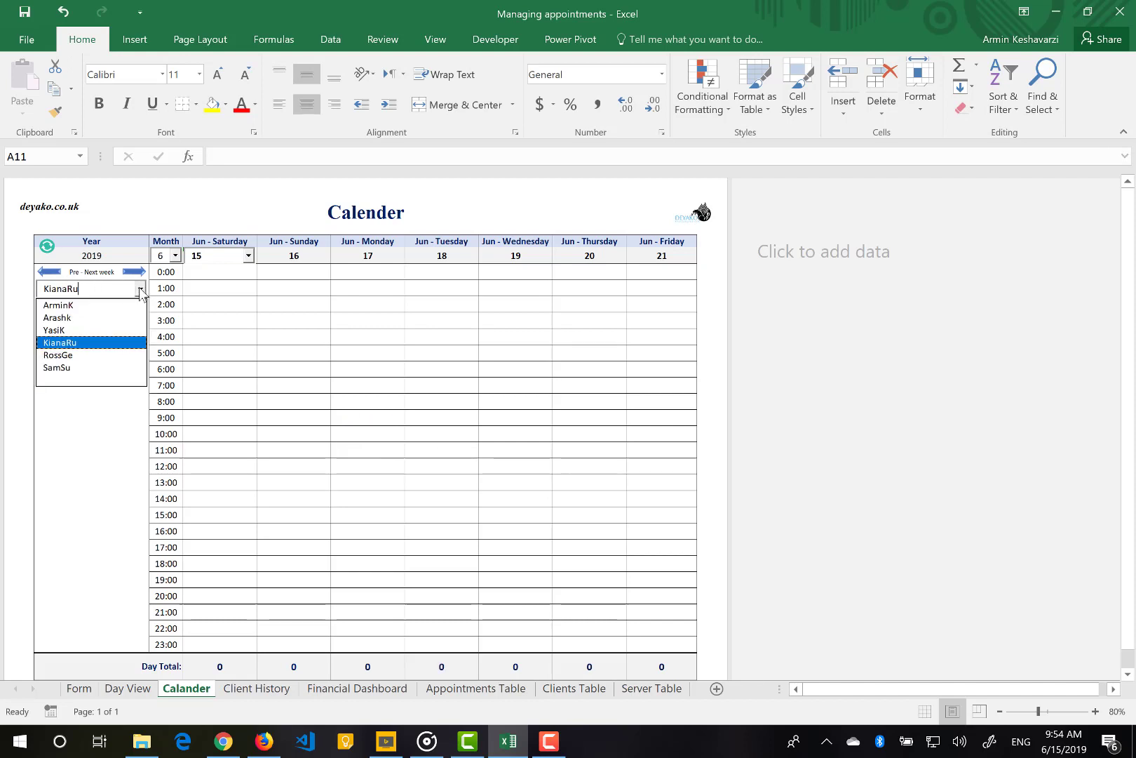
{"action": "left_click", "coordinate": [93, 306]}
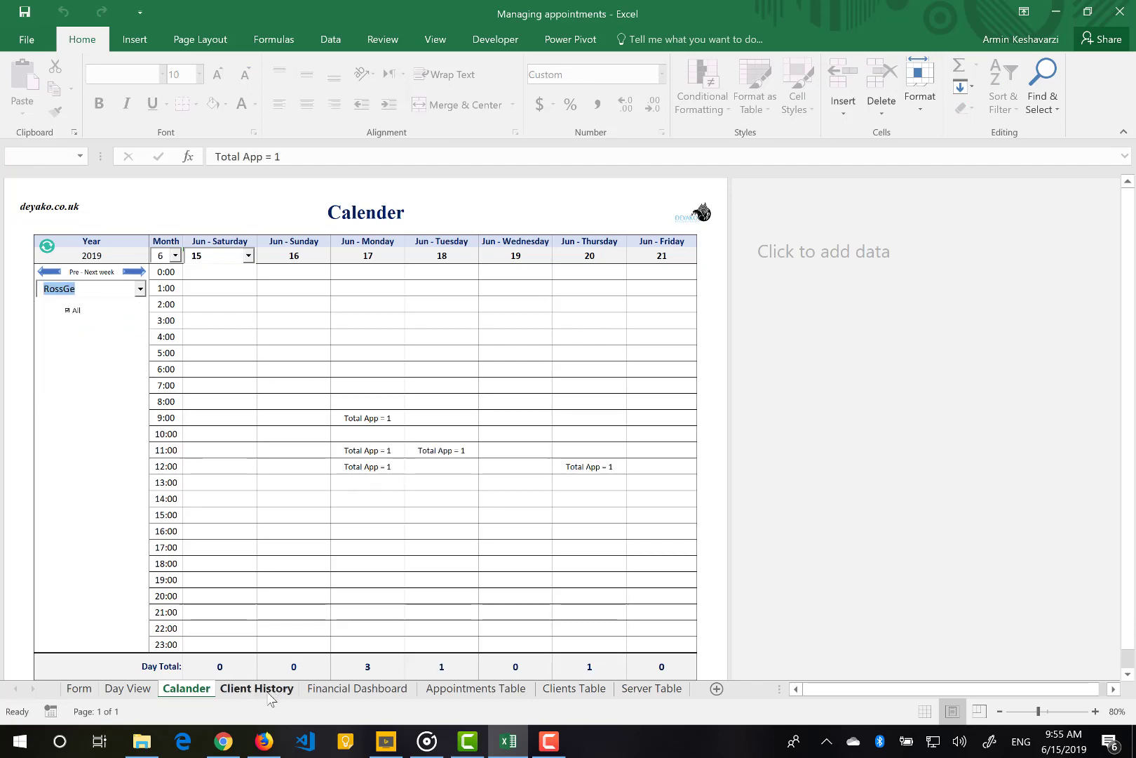
{"action": "left_click", "coordinate": [267, 694]}
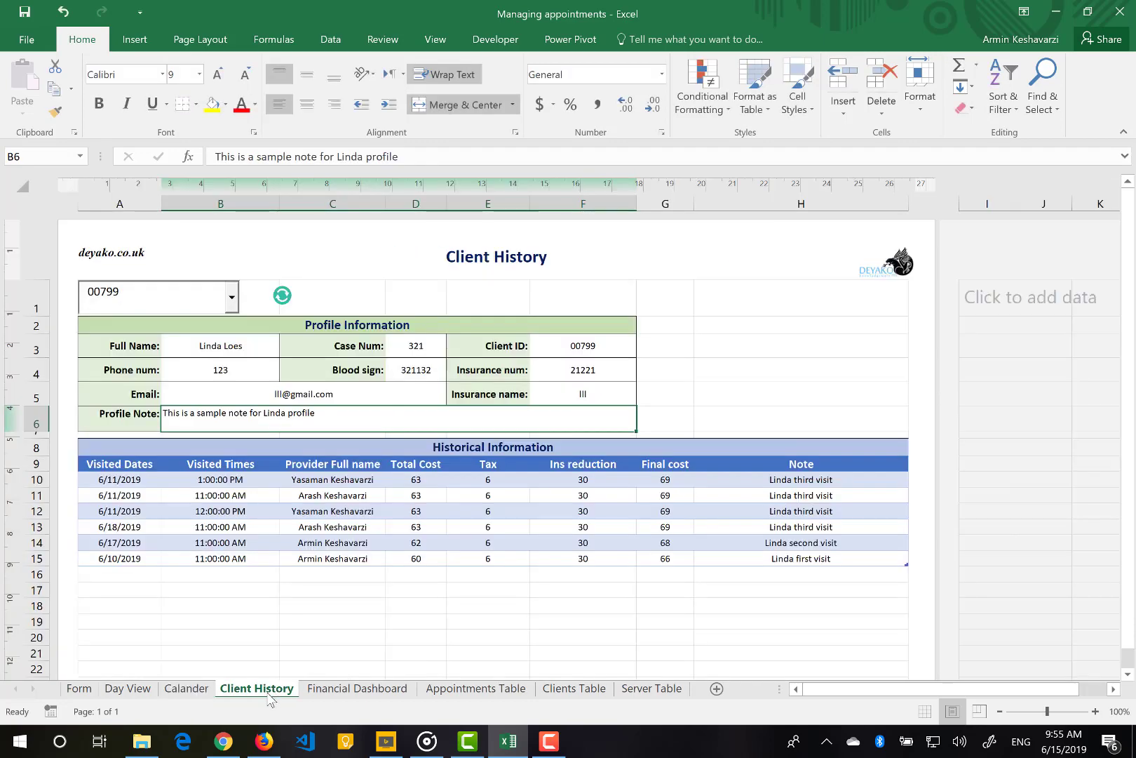
Load a different client into Client History by entering their client ID
{"action": "left_click", "coordinate": [189, 300]}
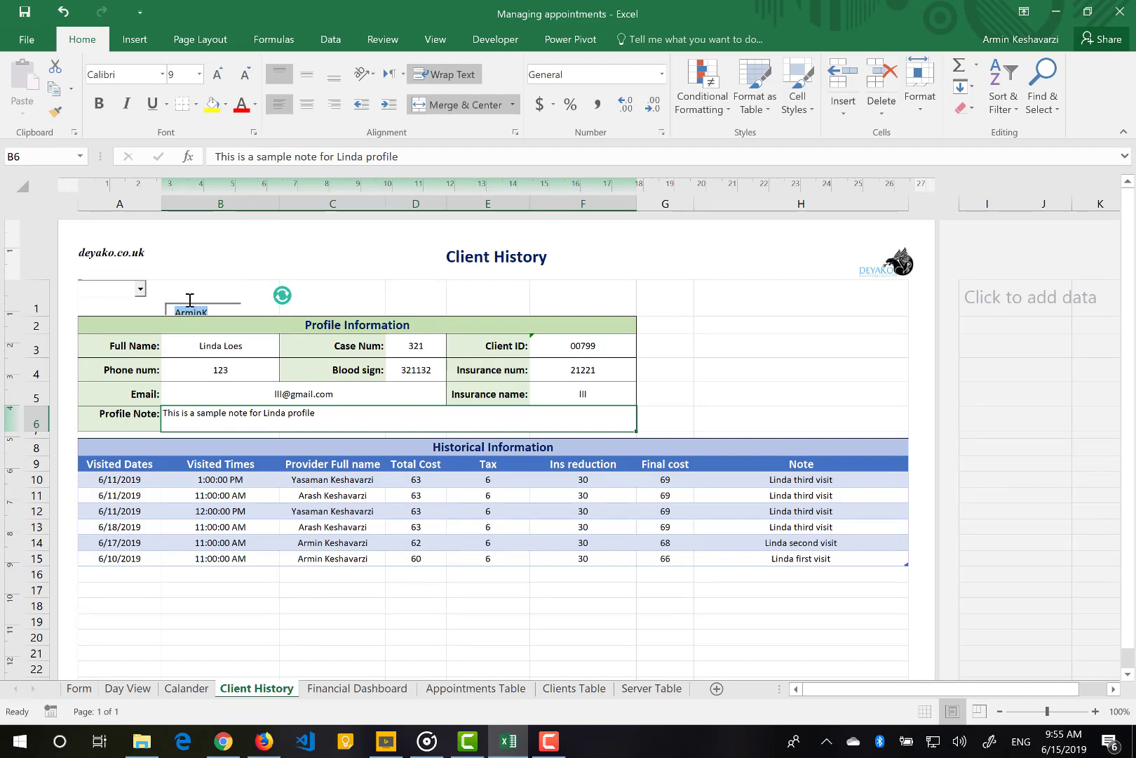
{"action": "type", "text": "00799"}
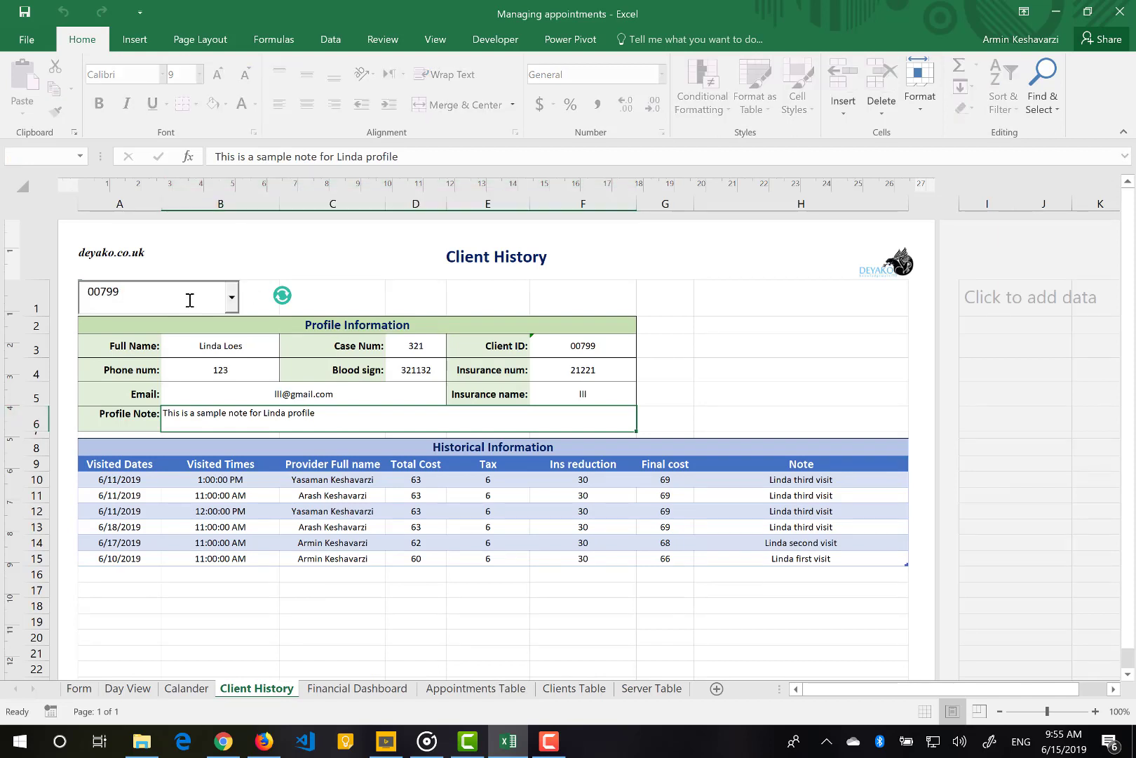
{"action": "key", "text": "BackSpace"}
{"action": "key", "text": "BackSpace"}
{"action": "type", "text": "811"}
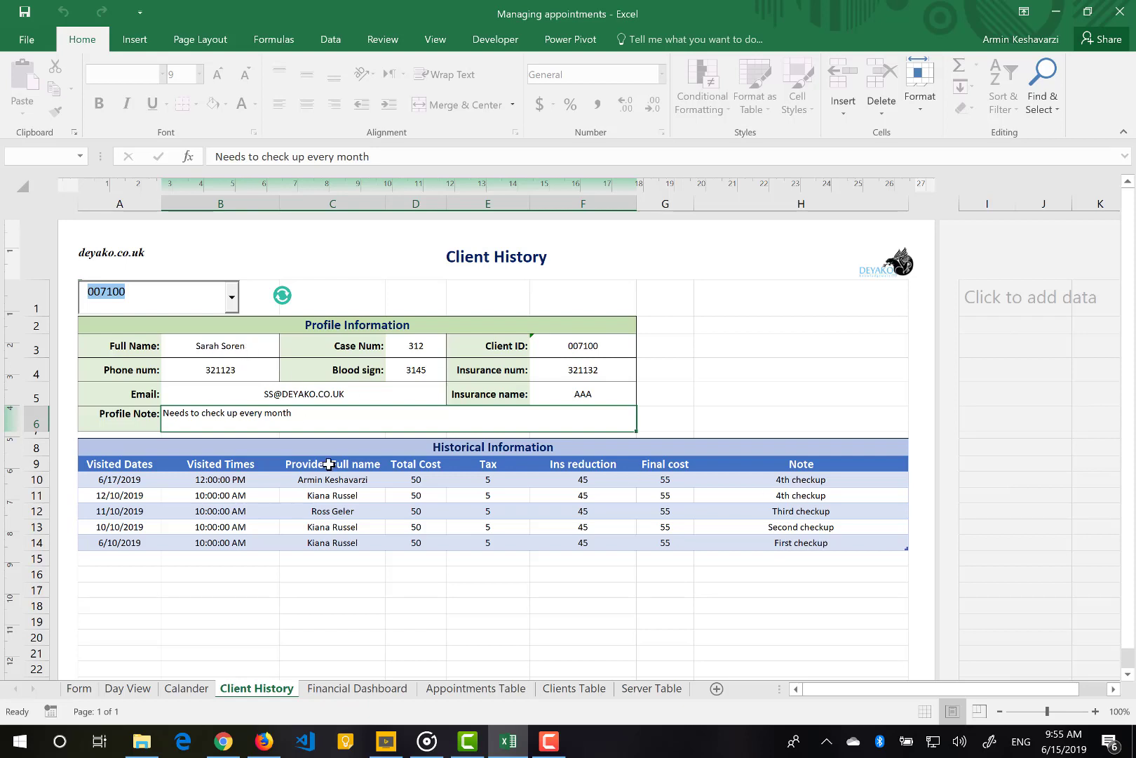
Select the five visits' dates, times, provider names, cost figures and notes
{"action": "left_click_drag", "start_coordinate": [126, 483], "coordinate": [144, 543]}
{"action": "left_click_drag", "start_coordinate": [222, 479], "coordinate": [214, 545]}
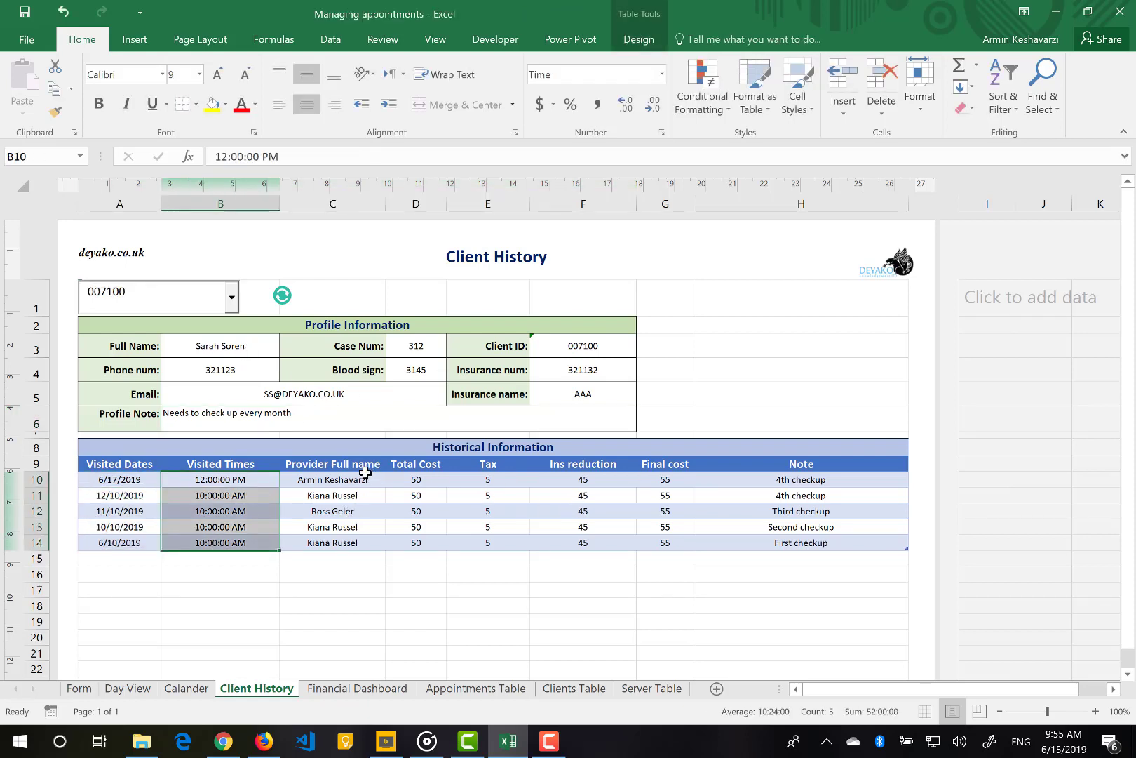
{"action": "left_click_drag", "start_coordinate": [366, 479], "coordinate": [354, 539]}
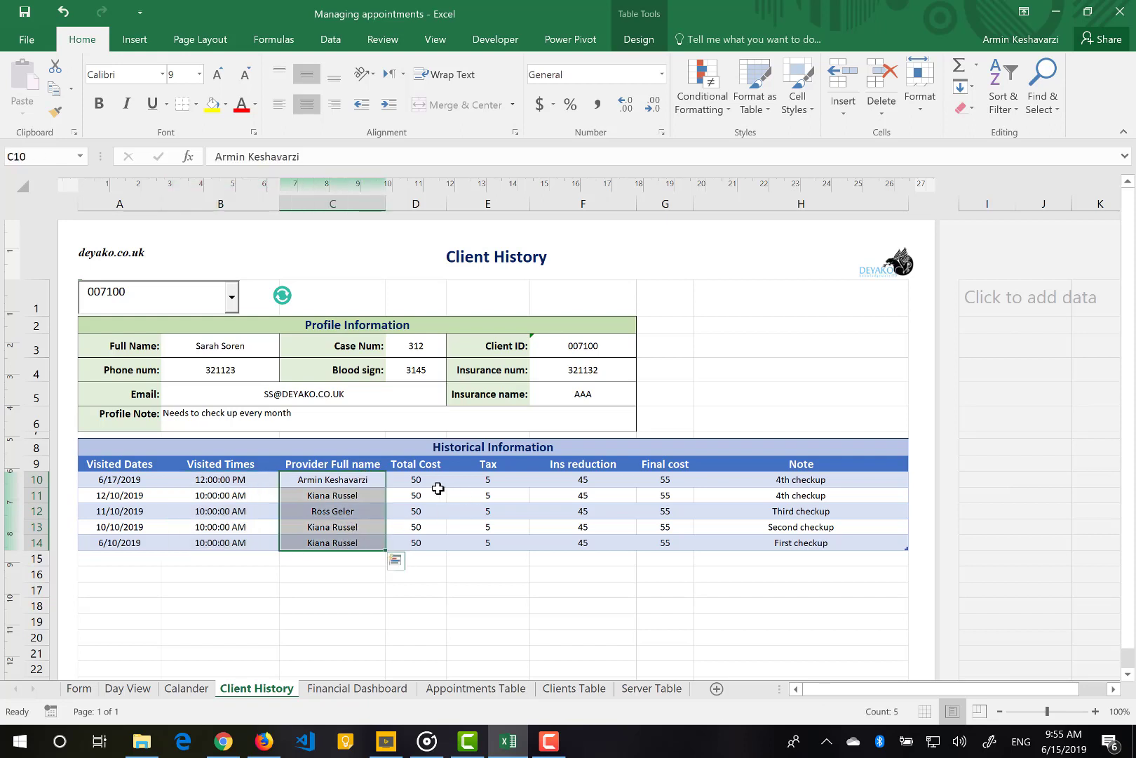
{"action": "left_click_drag", "start_coordinate": [435, 496], "coordinate": [656, 526]}
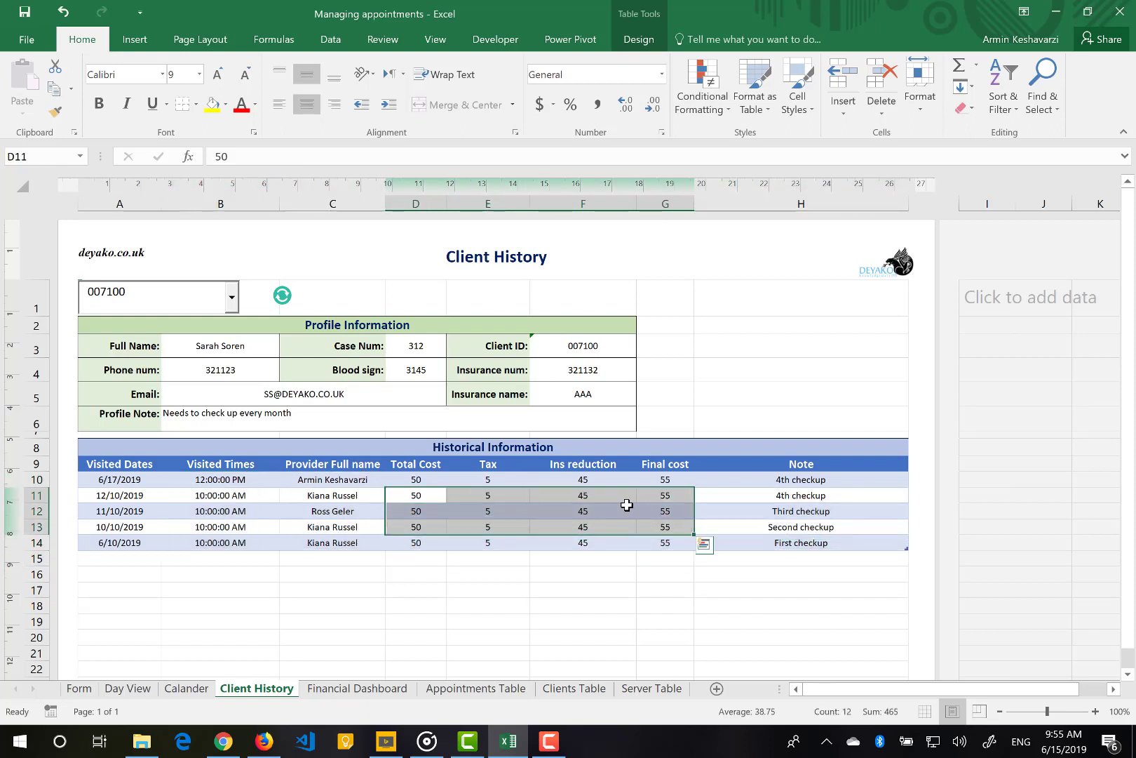
{"action": "left_click_drag", "start_coordinate": [804, 483], "coordinate": [805, 545]}
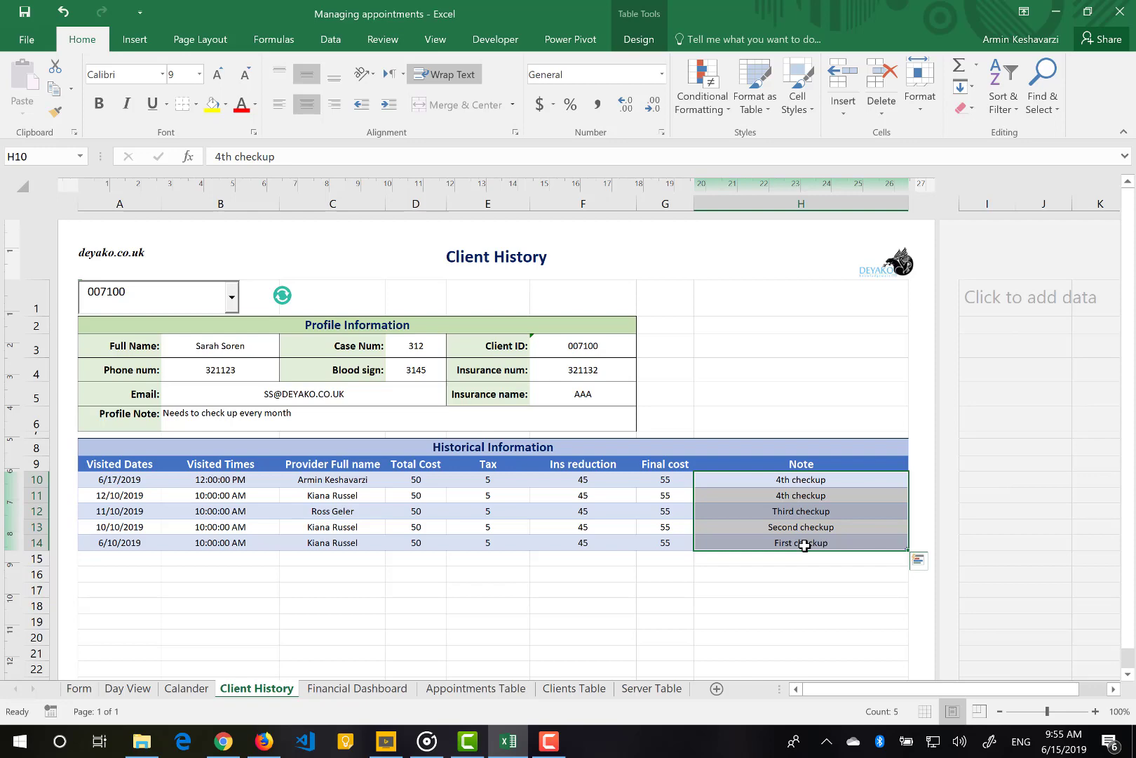
Refresh the totals on the Financial Dashboard sheet
{"action": "left_click", "coordinate": [360, 687]}
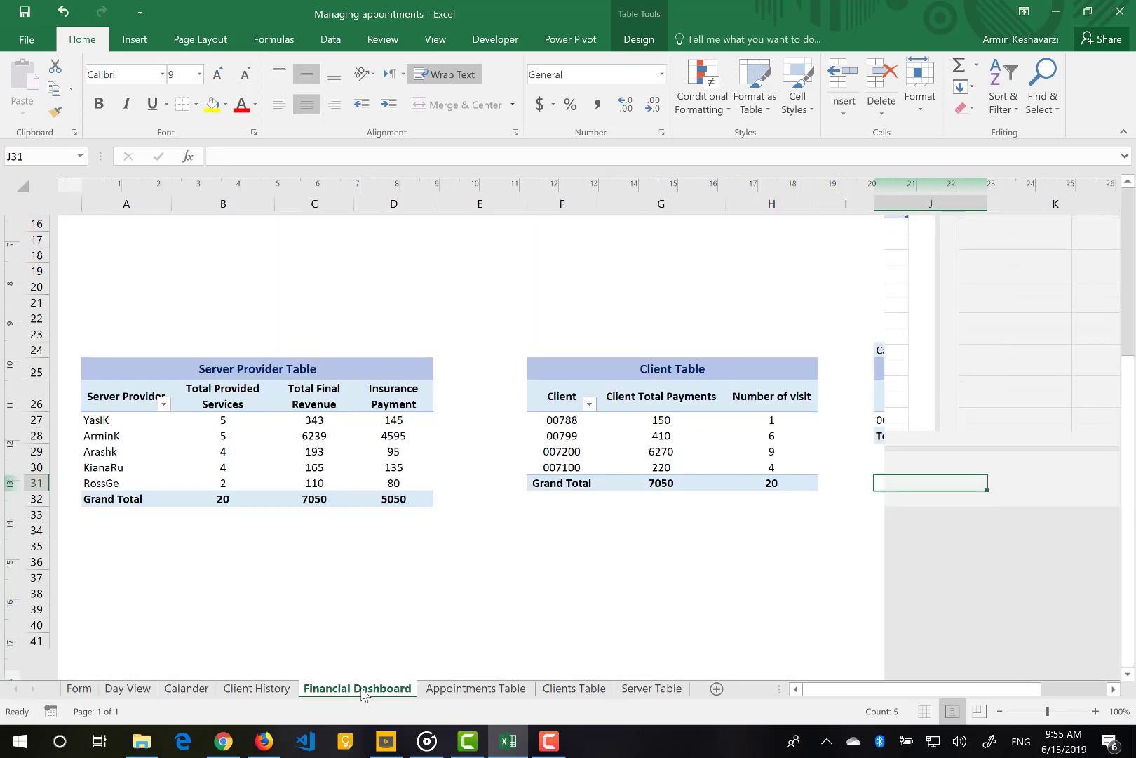
{"action": "scroll", "coordinate": [507, 444], "scroll_direction": "up", "scroll_amount": 5}
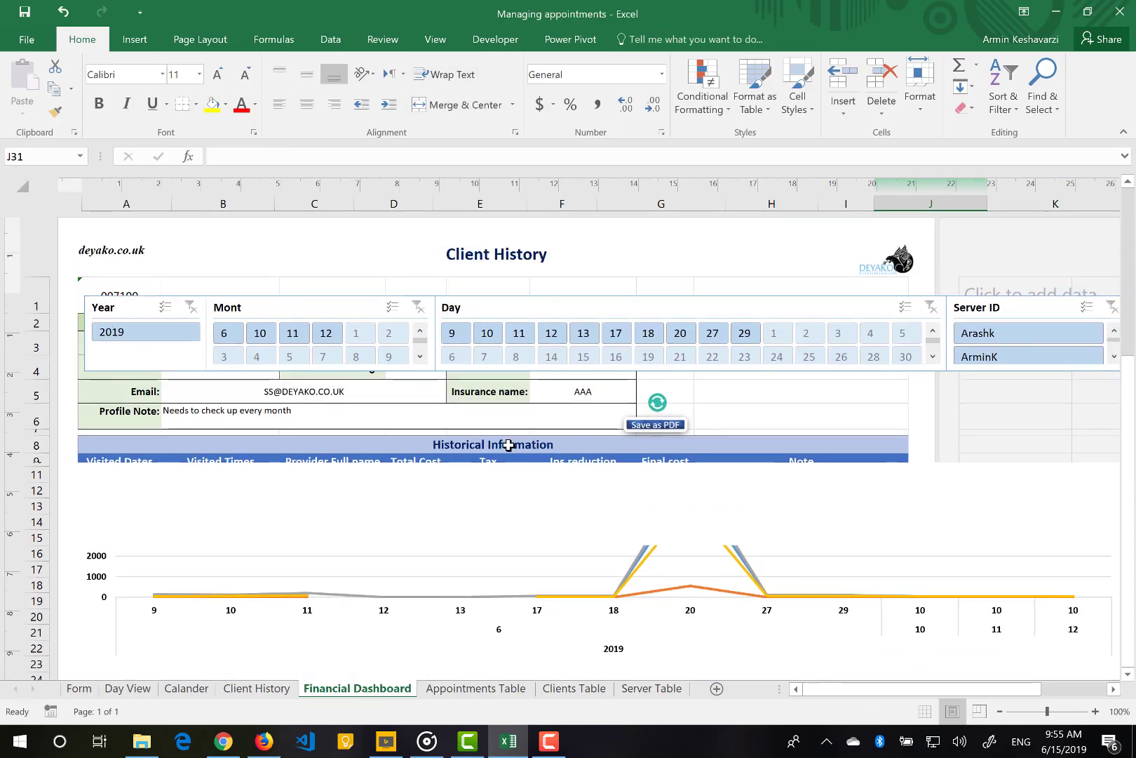
{"action": "left_click", "coordinate": [658, 407]}
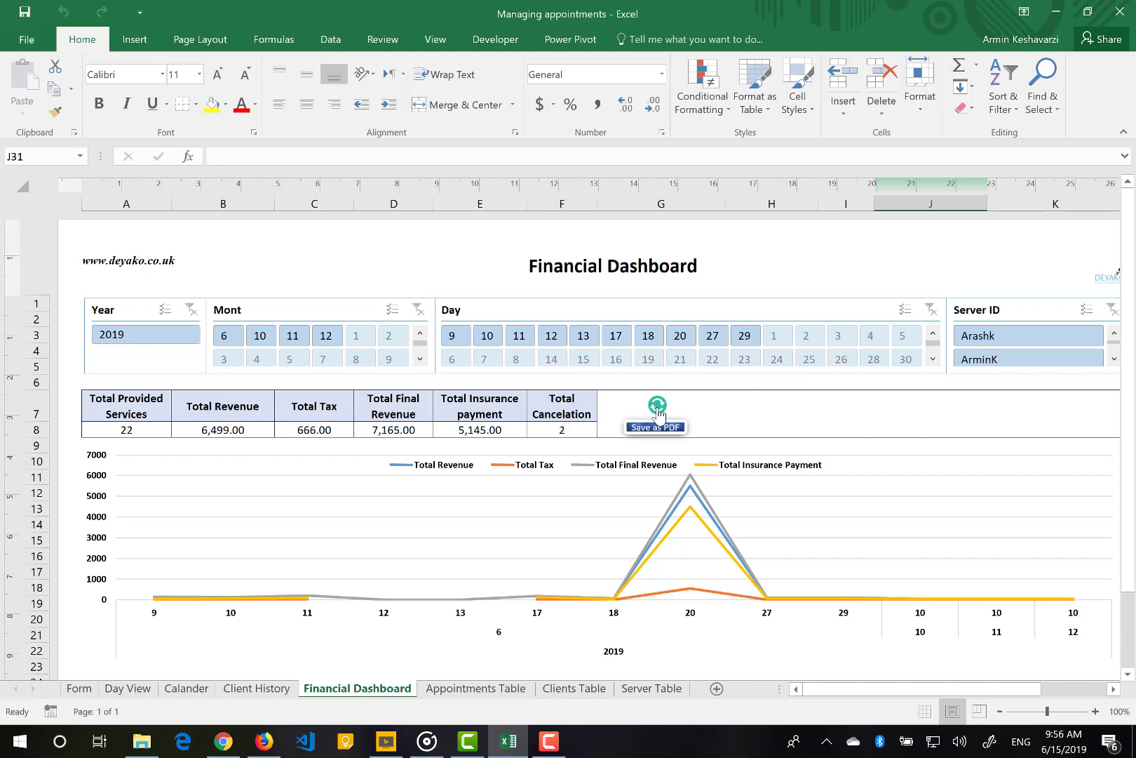
Filter the dashboard to a single server in the Server ID slicer, showing 7 services and 5,772.00 revenue
{"action": "scroll", "coordinate": [658, 414], "scroll_direction": "down", "scroll_amount": 4}
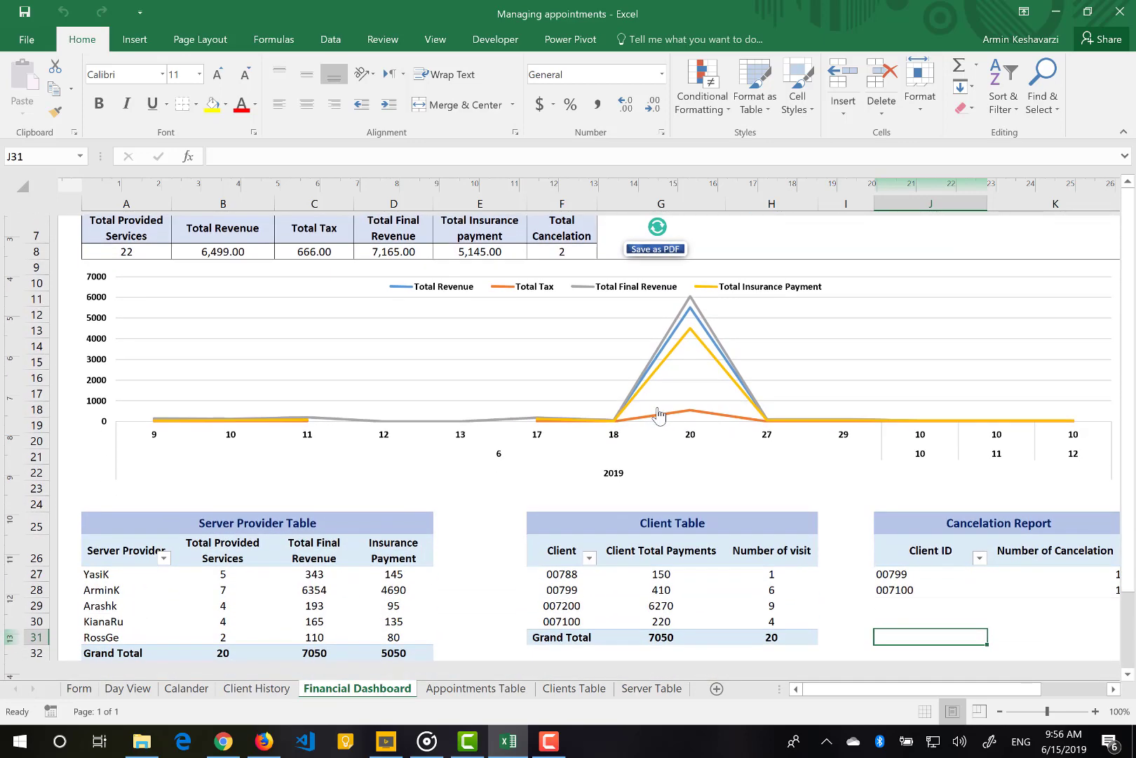
{"action": "scroll", "coordinate": [659, 413], "scroll_direction": "up", "scroll_amount": 4}
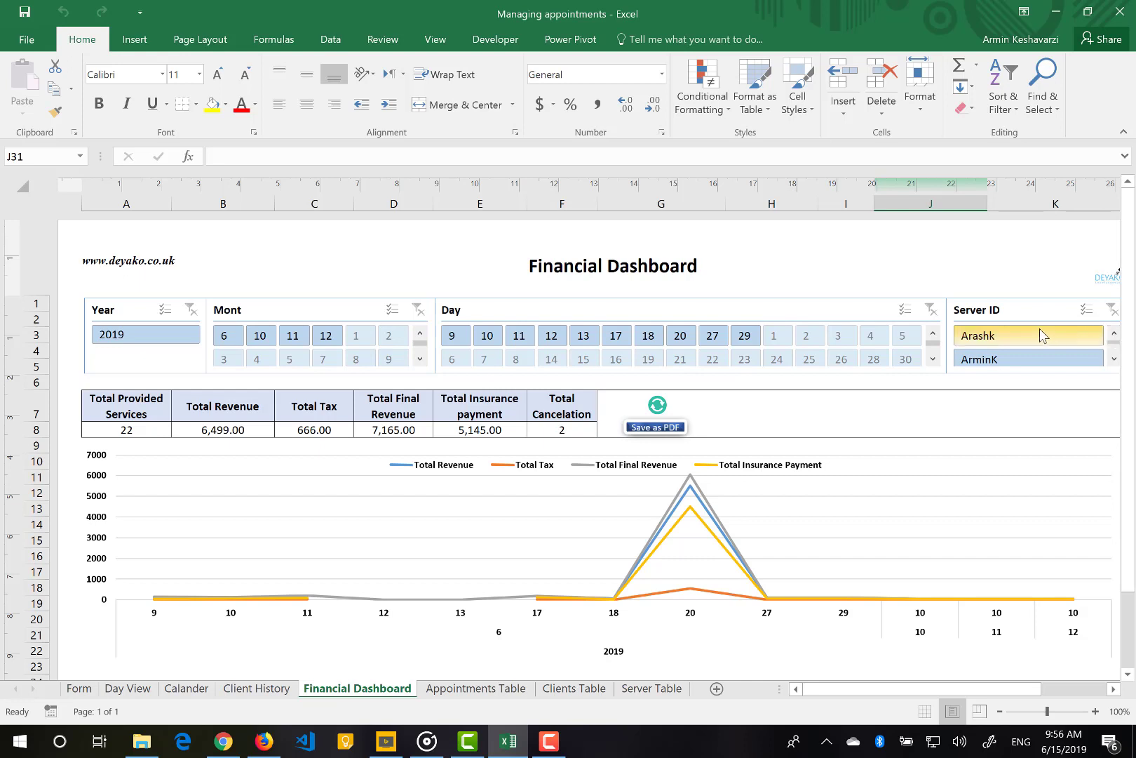
{"action": "left_click", "coordinate": [1025, 367]}
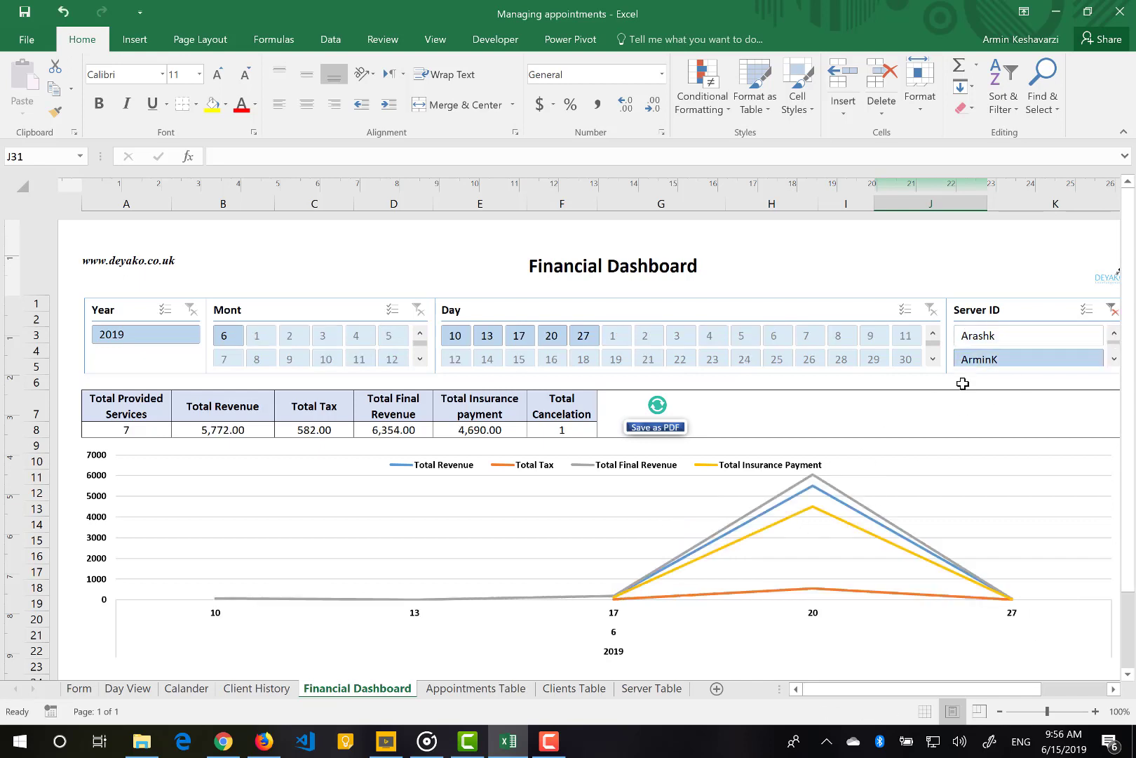
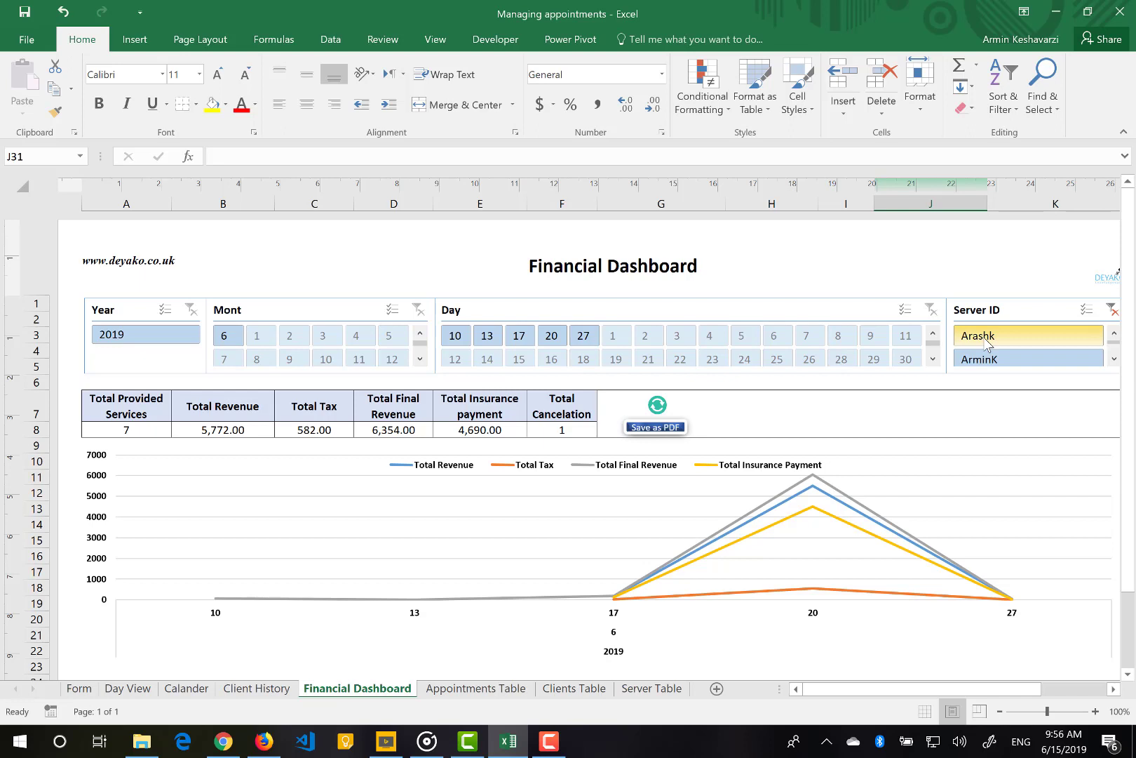
Try single providers in the Server ID slicer, then clear the provider filter
{"action": "left_click", "coordinate": [987, 342]}
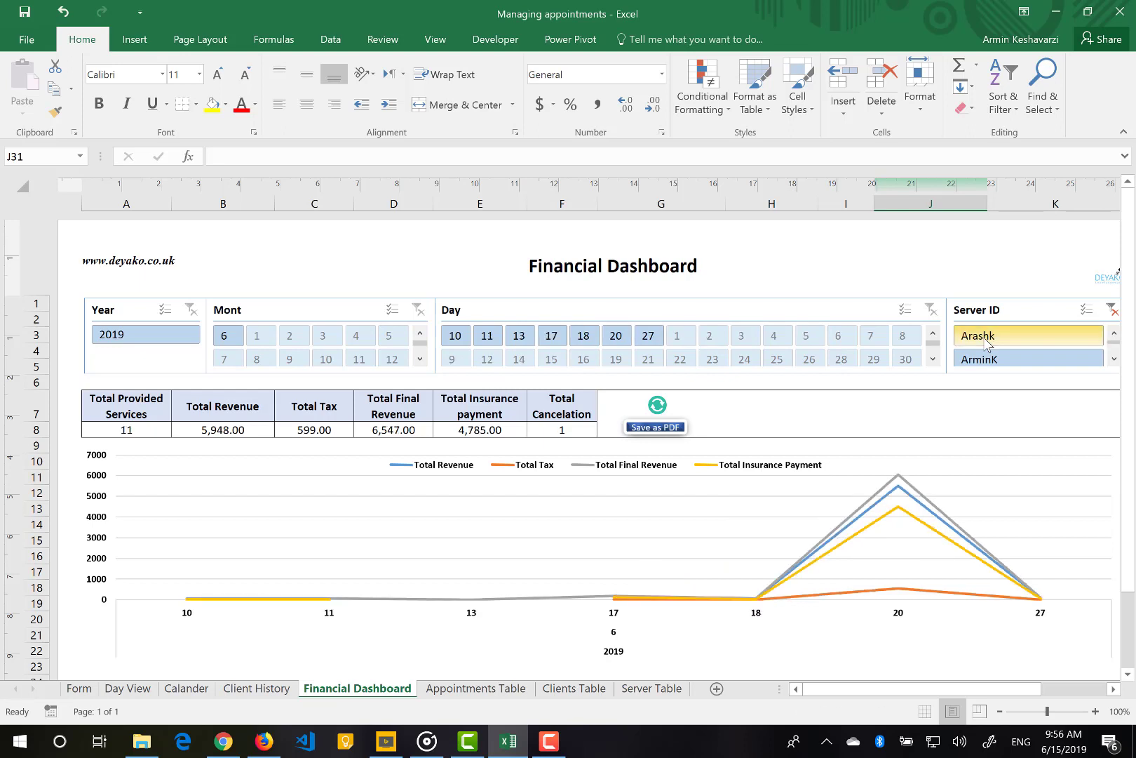
{"action": "left_click", "coordinate": [1114, 360]}
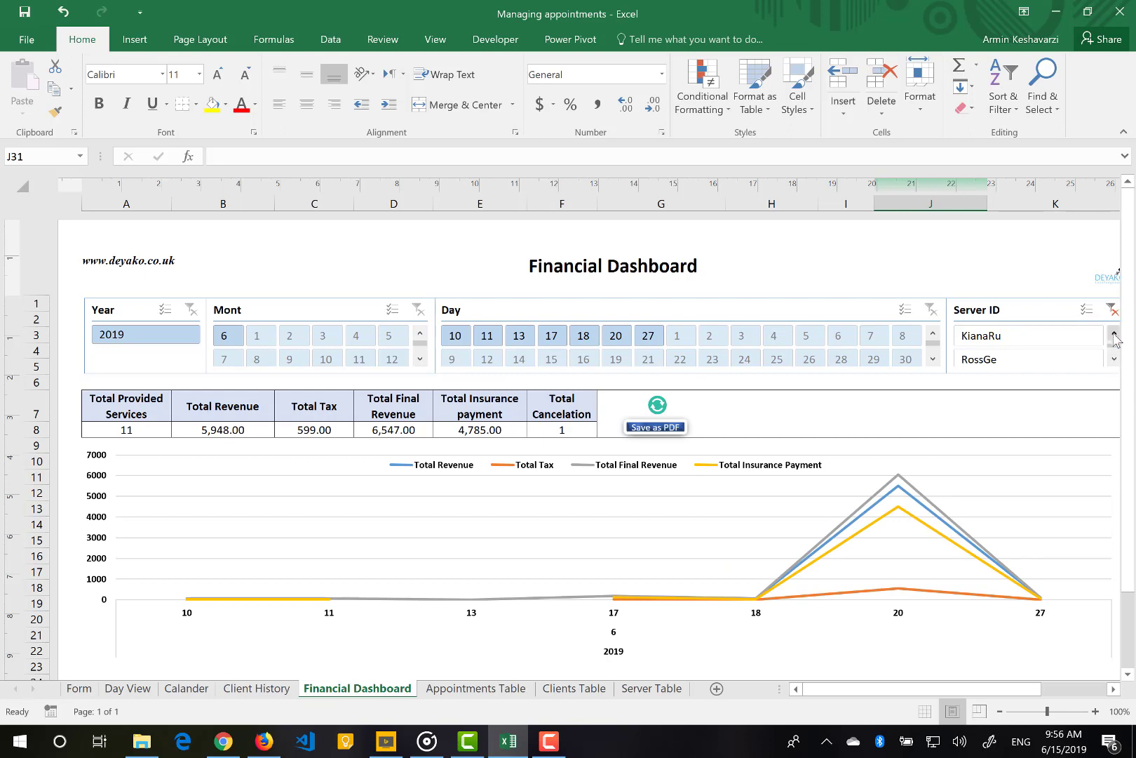
{"action": "left_click", "coordinate": [1115, 338]}
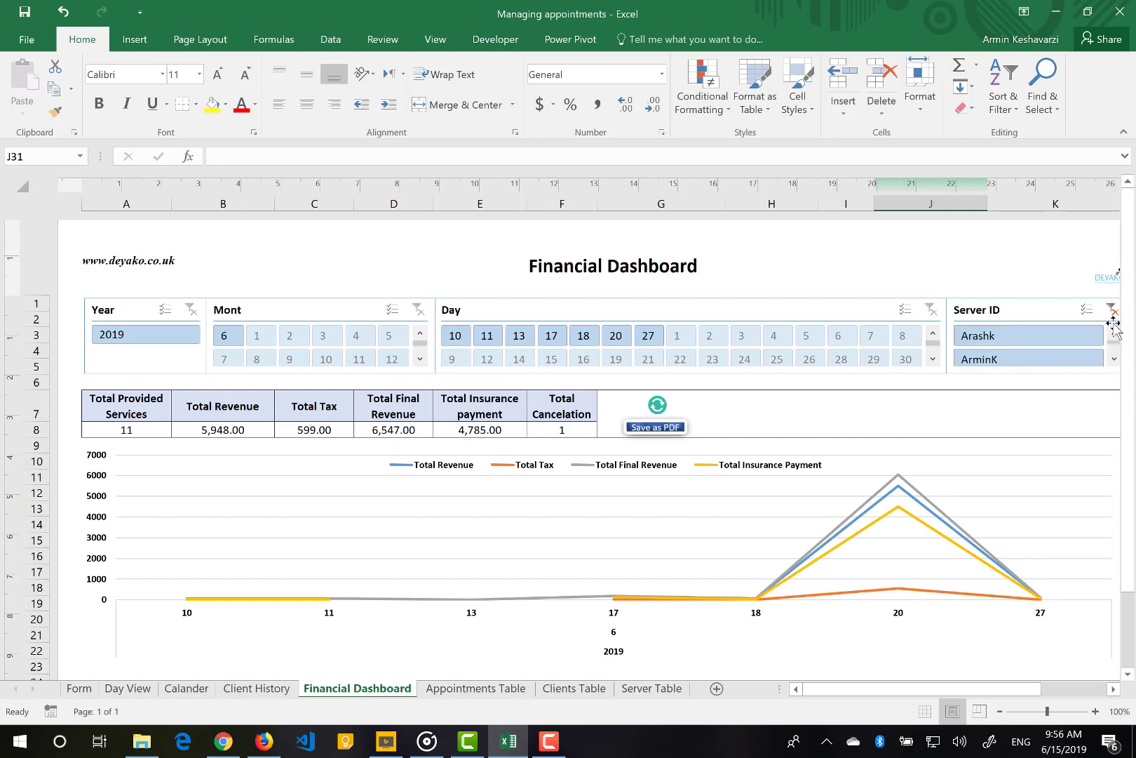
{"action": "left_click", "coordinate": [1112, 310]}
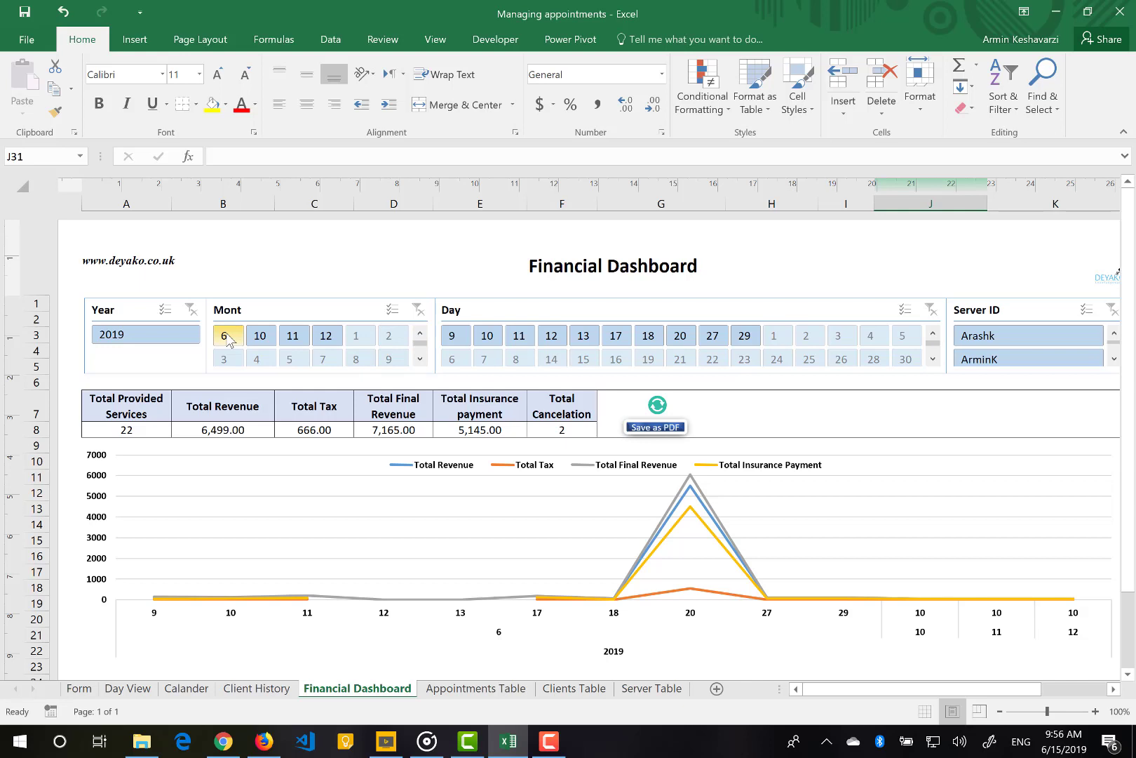
Filter the dashboard to month 6, add month 11, then clear the Month slicer
{"action": "left_click", "coordinate": [226, 336]}
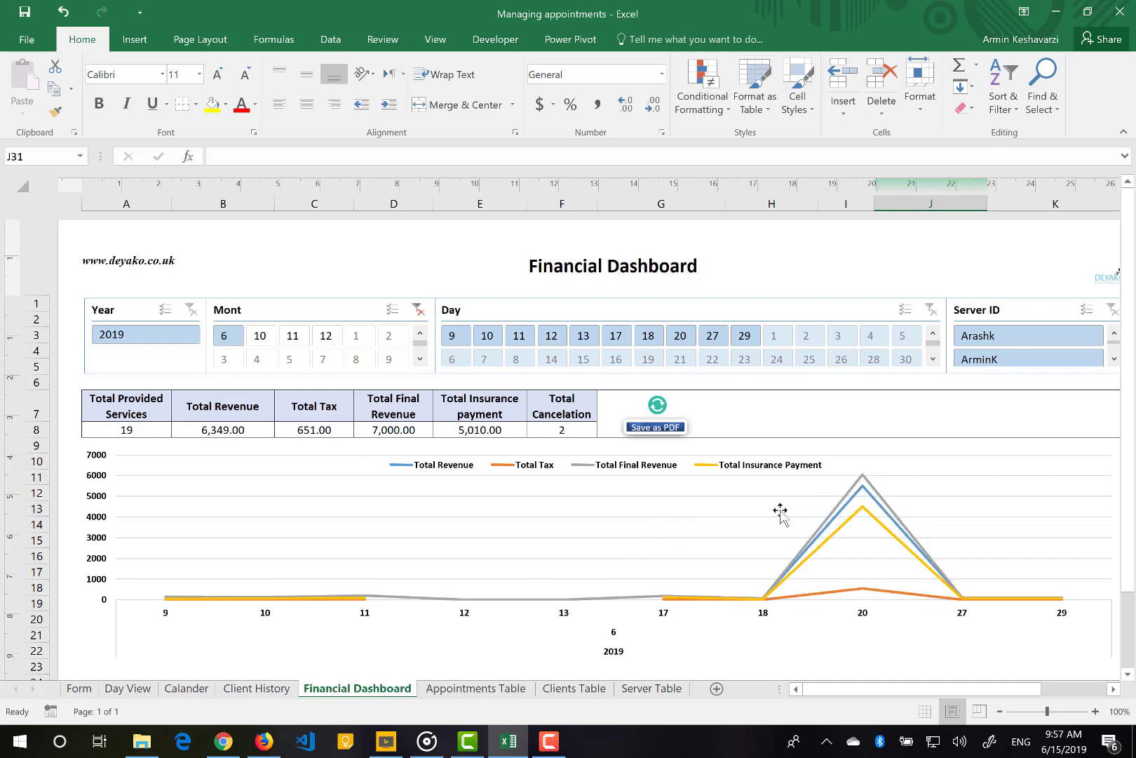
{"action": "scroll", "coordinate": [746, 531], "scroll_direction": "down", "scroll_amount": 5}
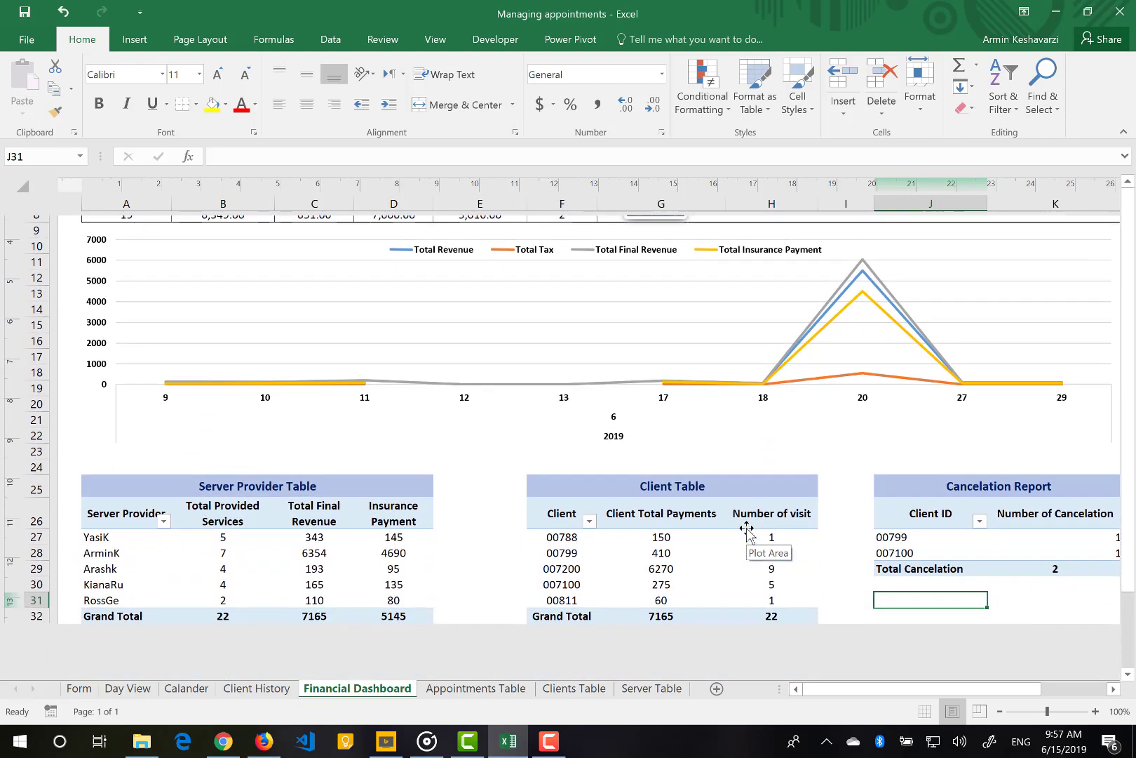
{"action": "scroll", "coordinate": [747, 531], "scroll_direction": "up", "scroll_amount": 5}
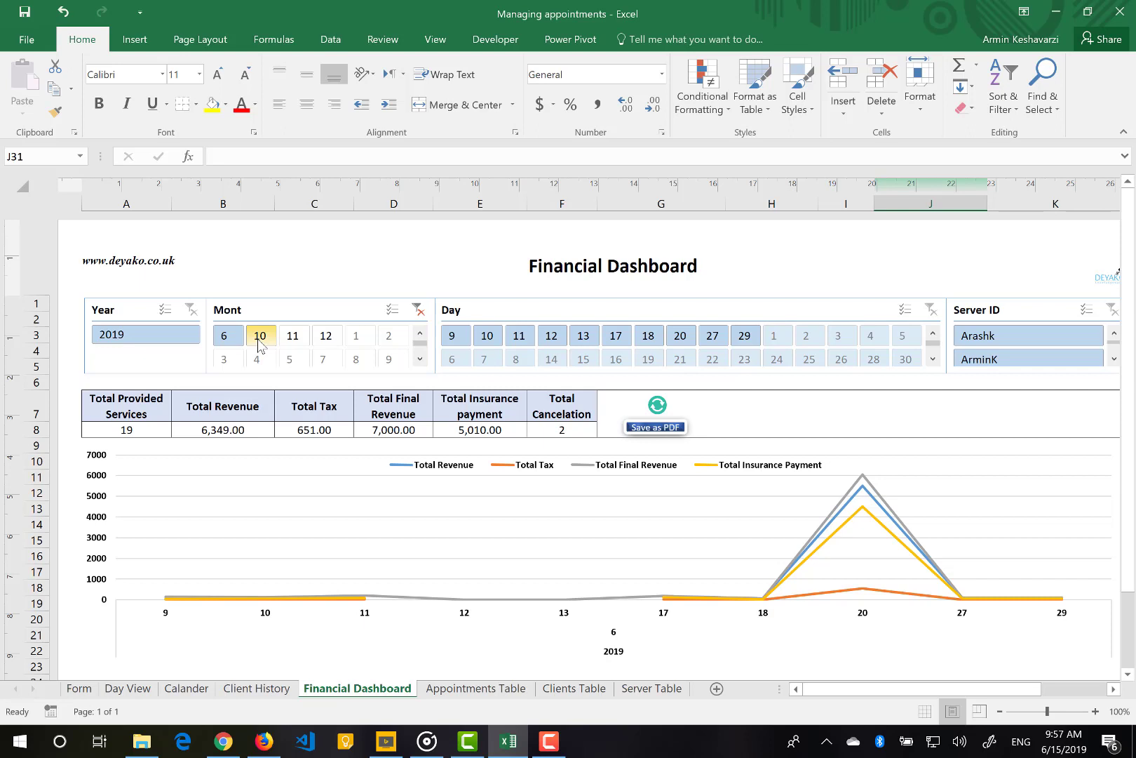
{"action": "left_click", "coordinate": [294, 342], "text": "ctrl"}
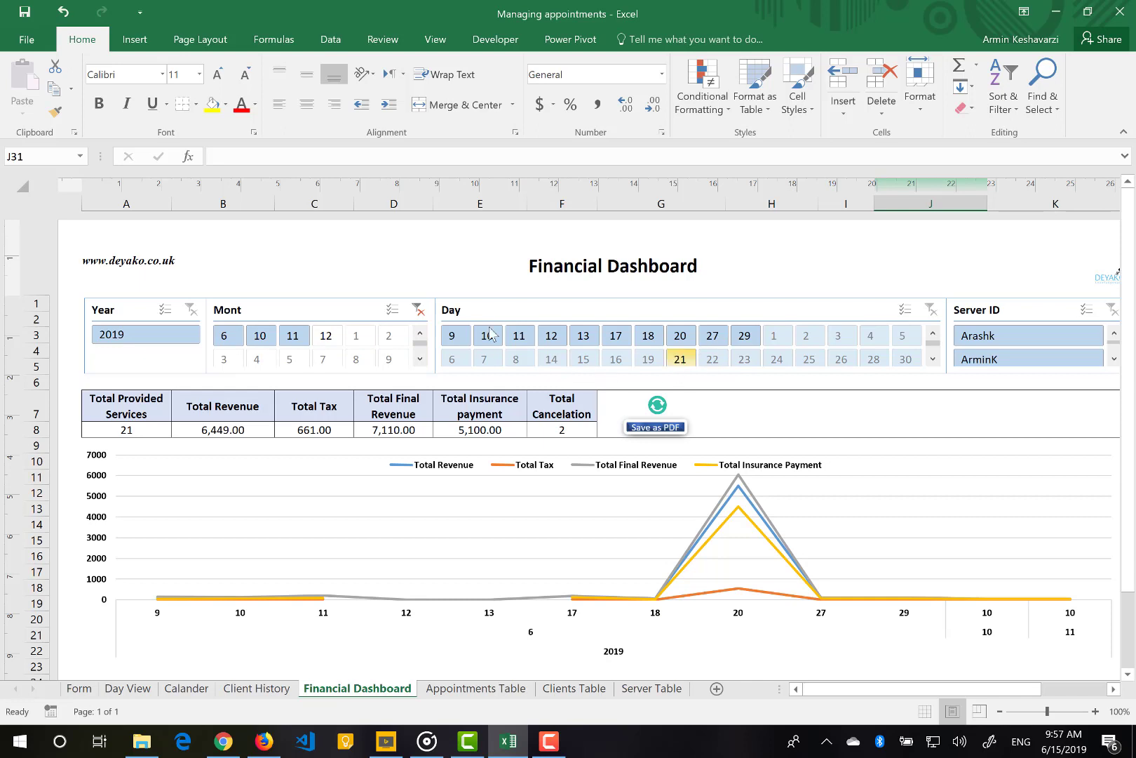
{"action": "left_click", "coordinate": [419, 311]}
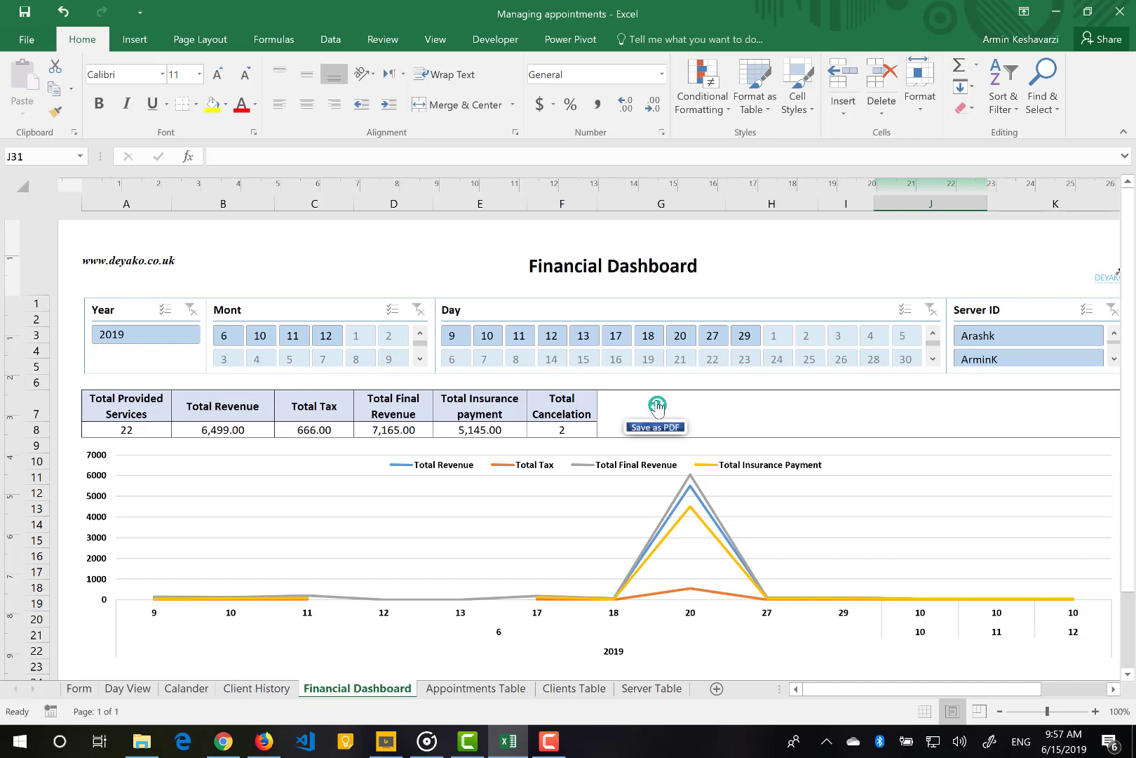
{"action": "scroll", "coordinate": [657, 406], "scroll_direction": "down", "scroll_amount": 3}
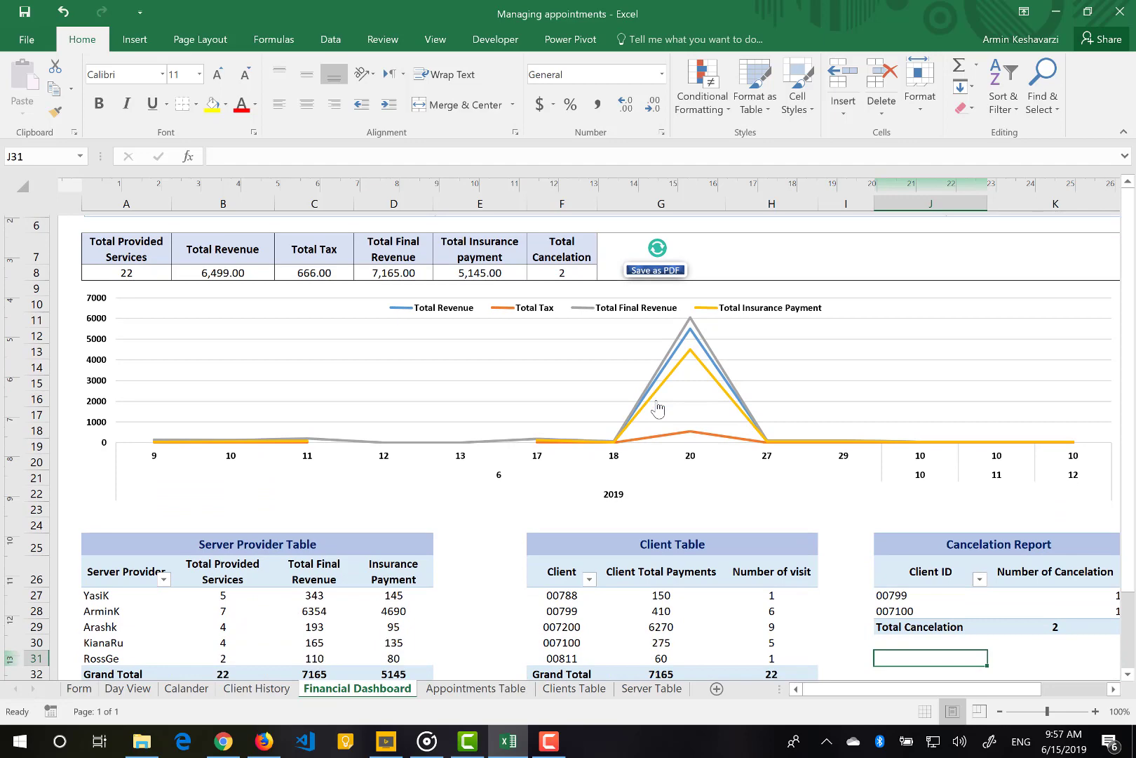
{"action": "scroll", "coordinate": [658, 407], "scroll_direction": "up", "scroll_amount": 2}
{"action": "scroll", "coordinate": [657, 407], "scroll_direction": "up", "scroll_amount": 1}
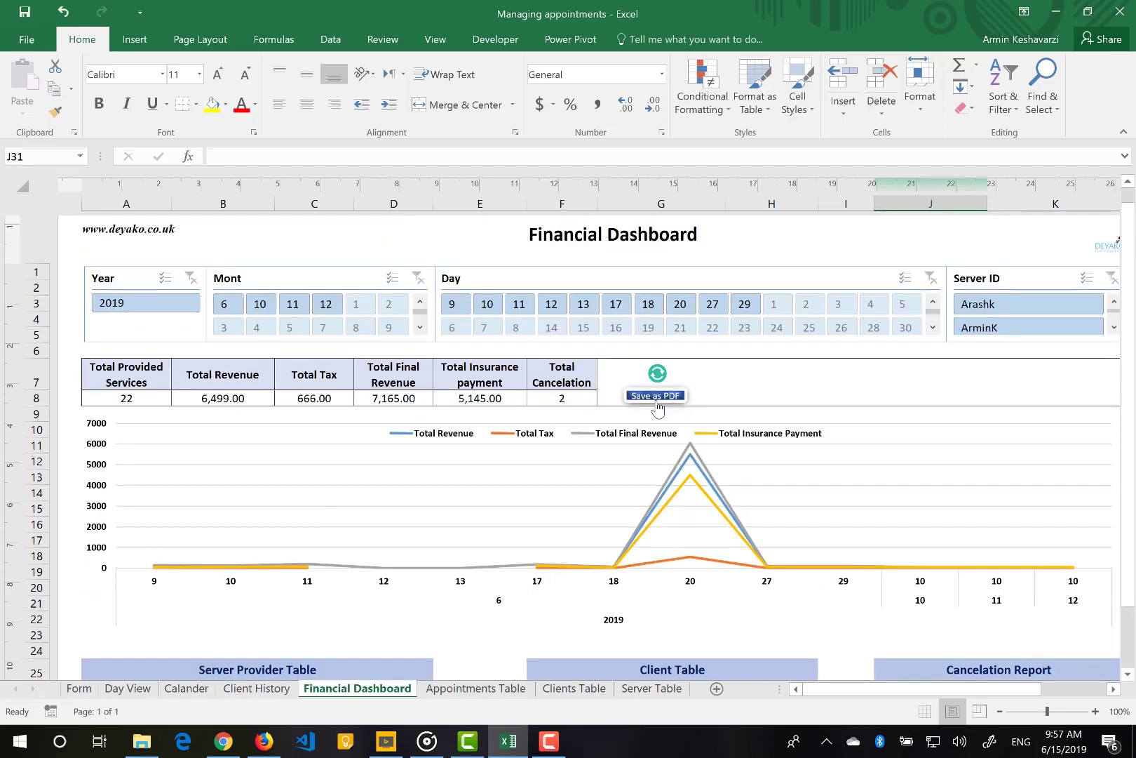
Review the Appointments, Clients and Server tables, ending on the Appointments Table
{"action": "left_click", "coordinate": [497, 691]}
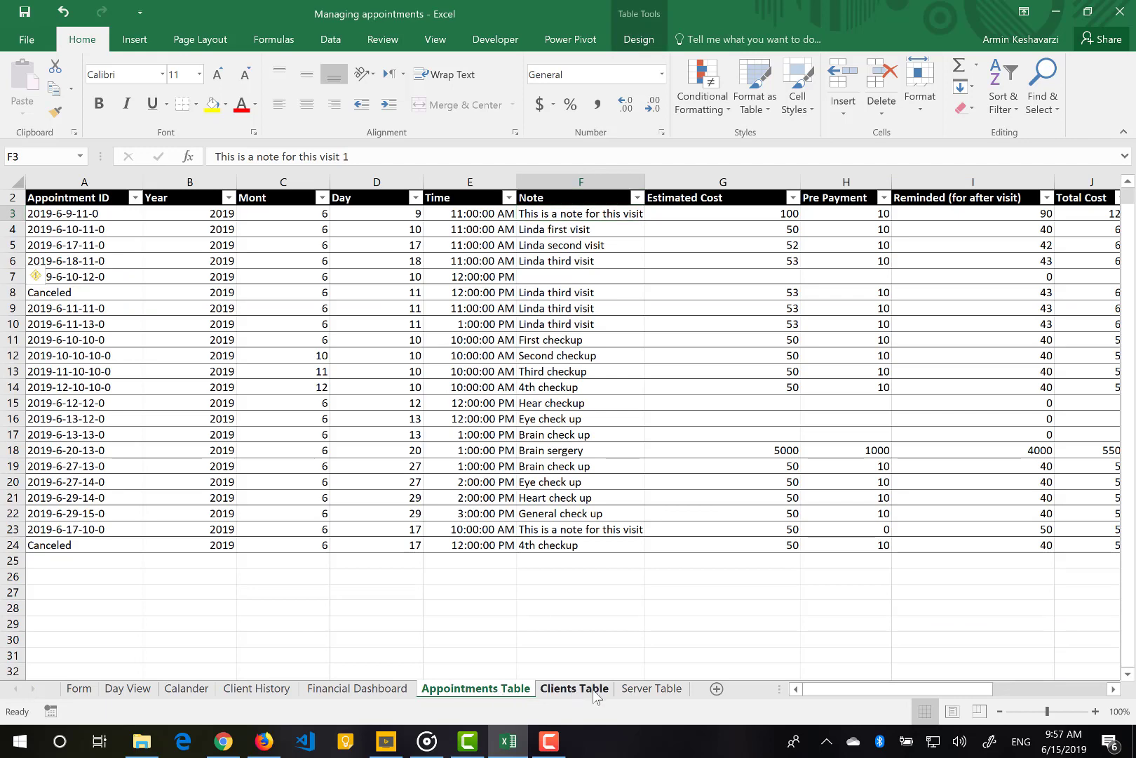
{"action": "left_click", "coordinate": [594, 690]}
{"action": "left_click", "coordinate": [640, 691]}
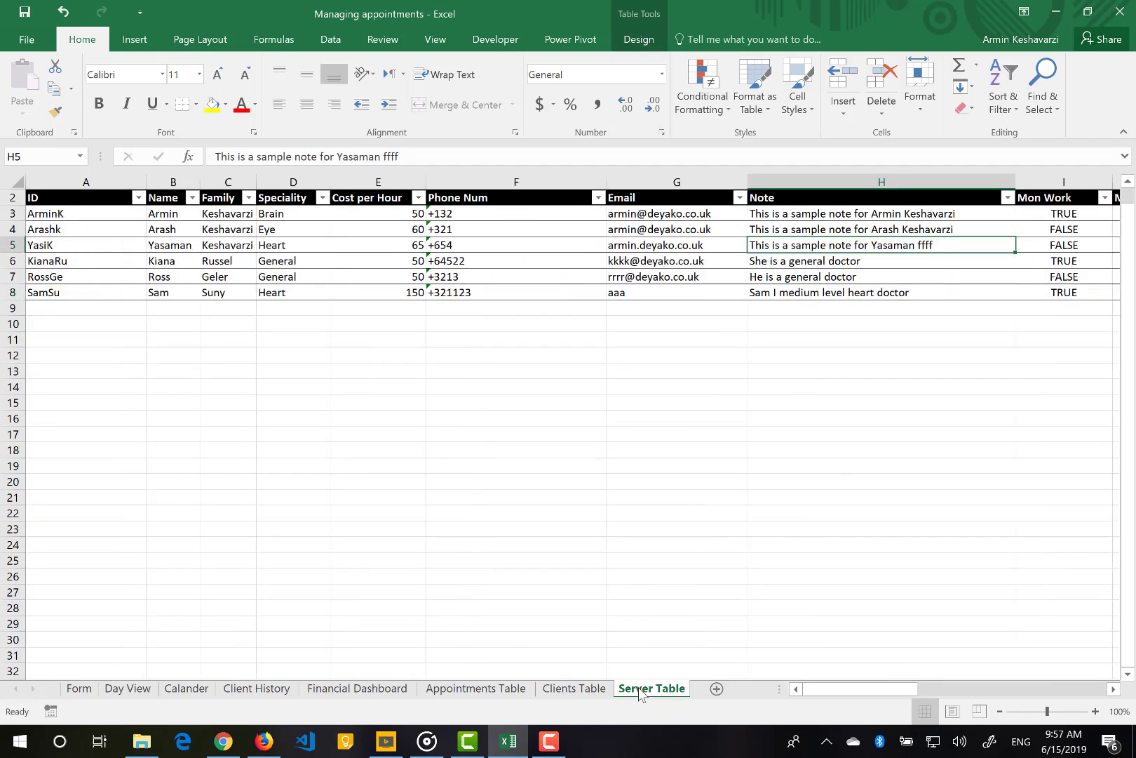
{"action": "left_click", "coordinate": [588, 691]}
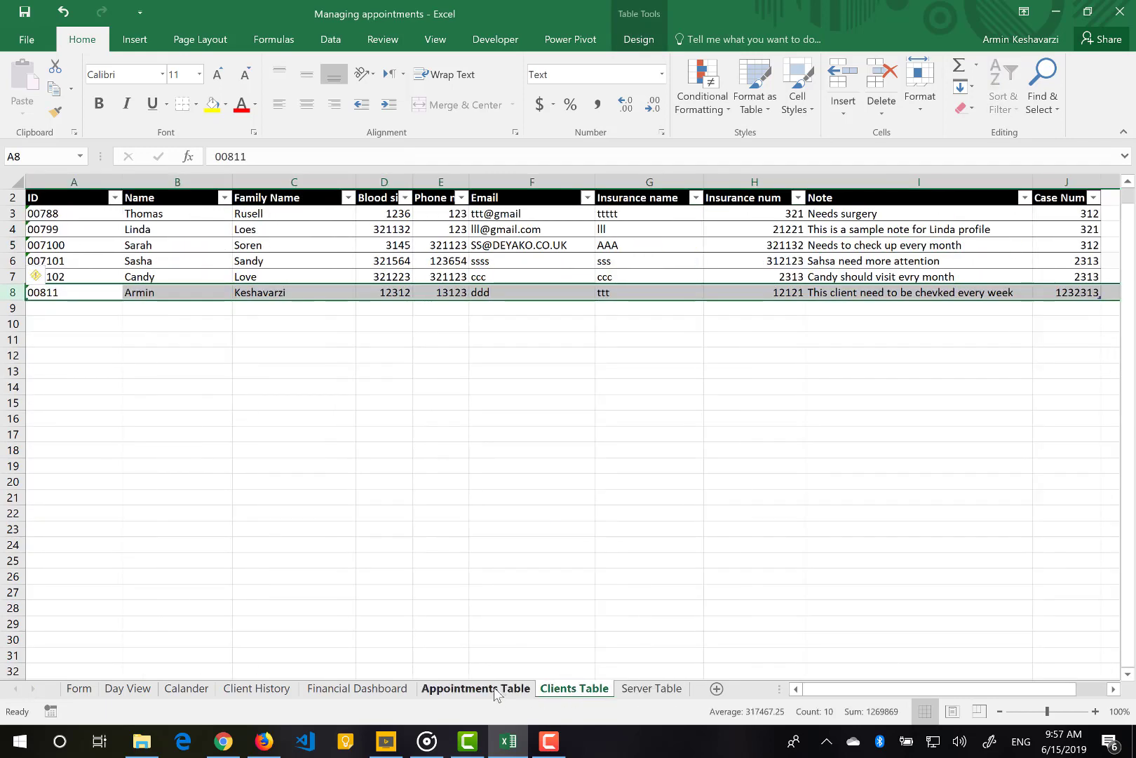
{"action": "left_click", "coordinate": [495, 691]}
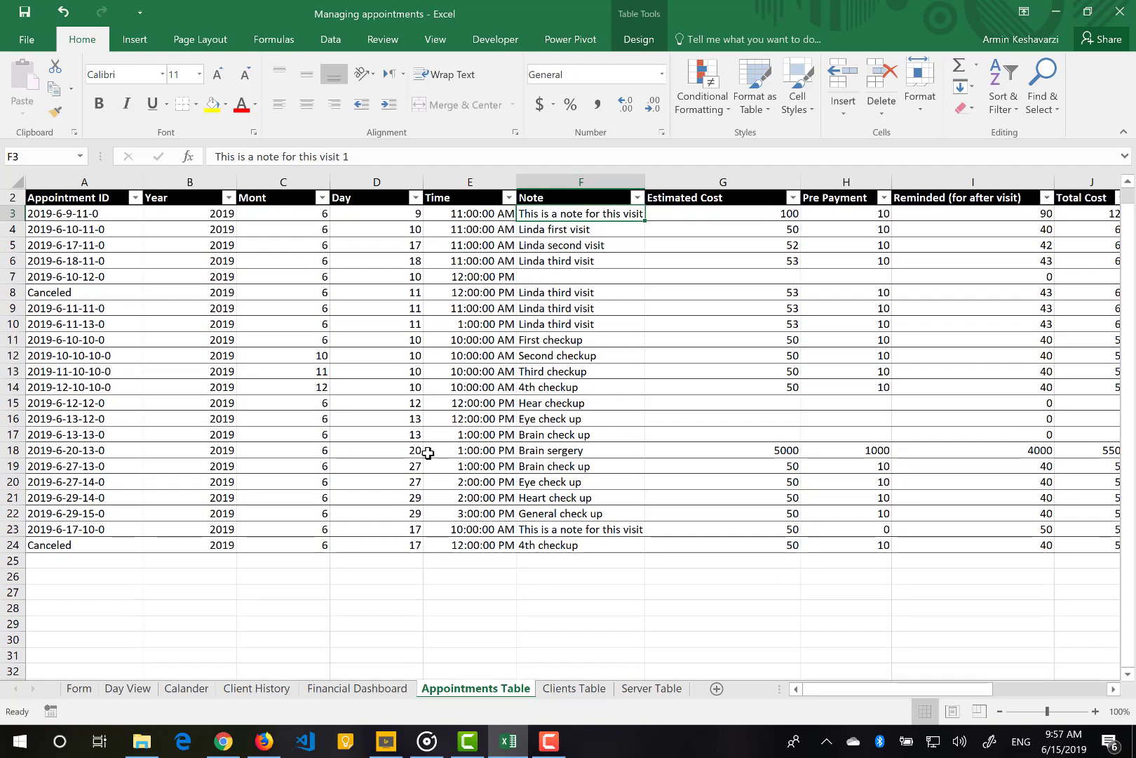
{"action": "scroll", "coordinate": [731, 472], "scroll_direction": "right", "scroll_amount": 2}
{"action": "scroll", "coordinate": [731, 471], "scroll_direction": "right", "scroll_amount": 1}
{"action": "scroll", "coordinate": [731, 471], "scroll_direction": "left", "scroll_amount": 3}
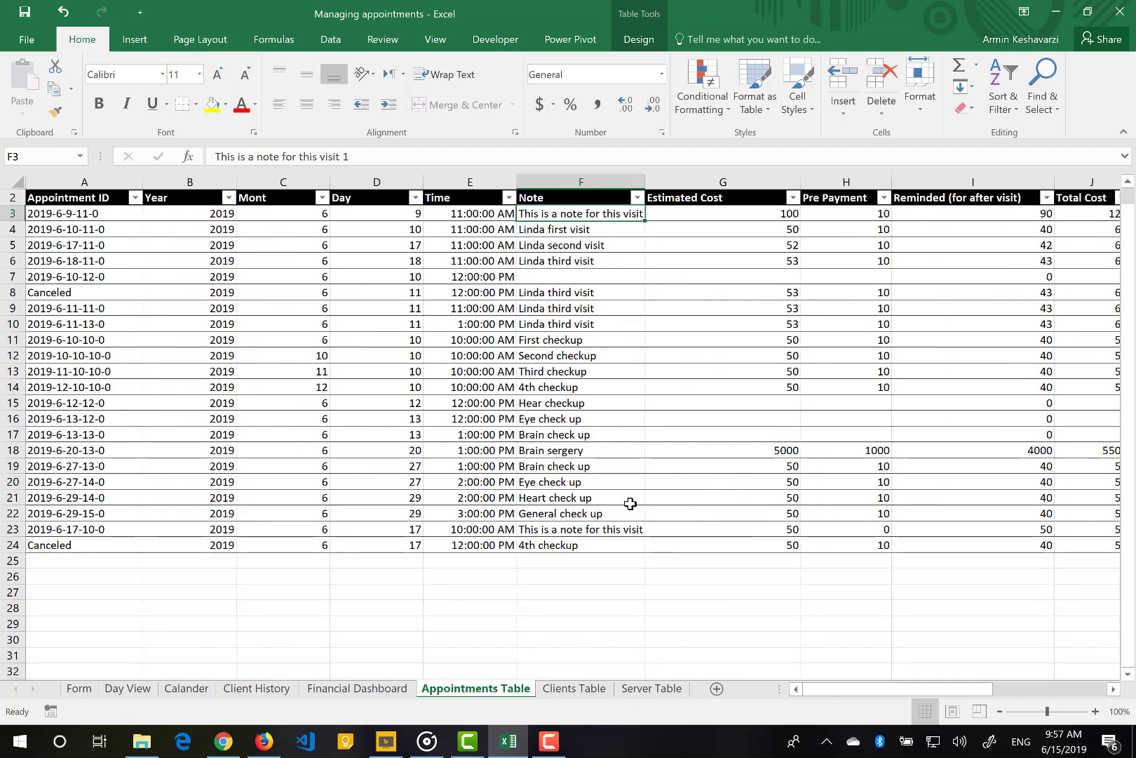
Replace the visit note in cell F8 with 'qqqq'
{"action": "left_click", "coordinate": [571, 295]}
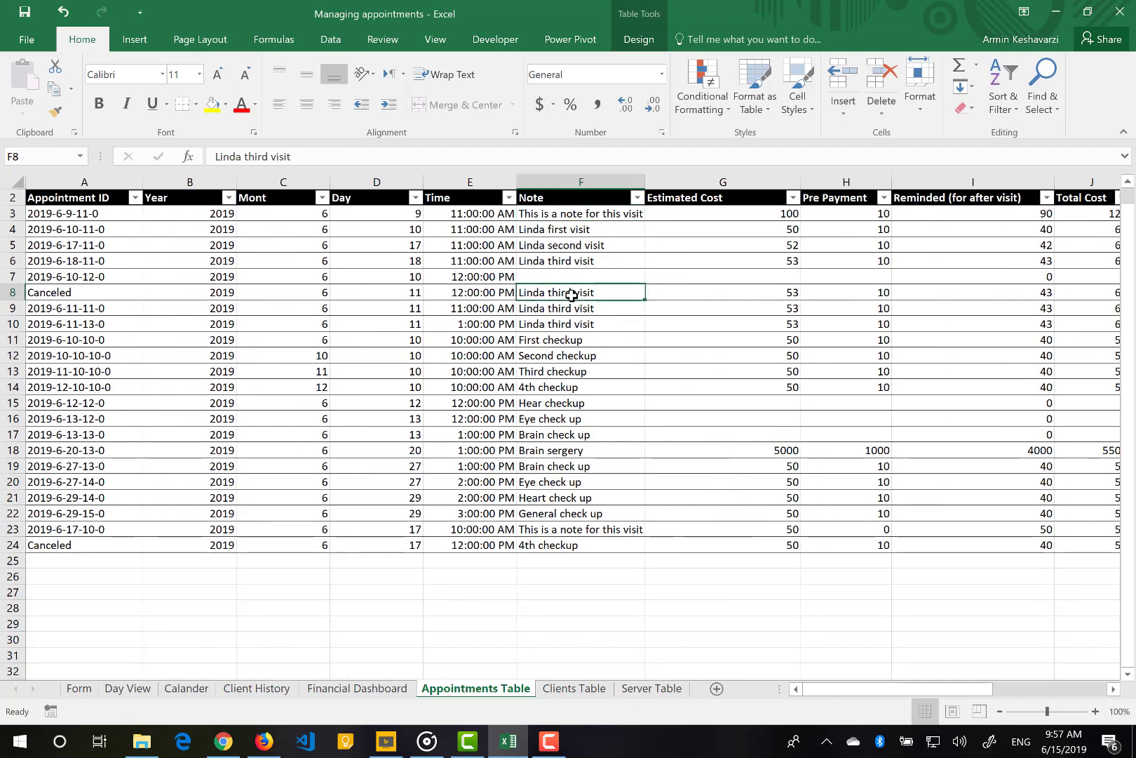
{"action": "type", "text": "qqqq"}
{"action": "key", "text": "Return"}
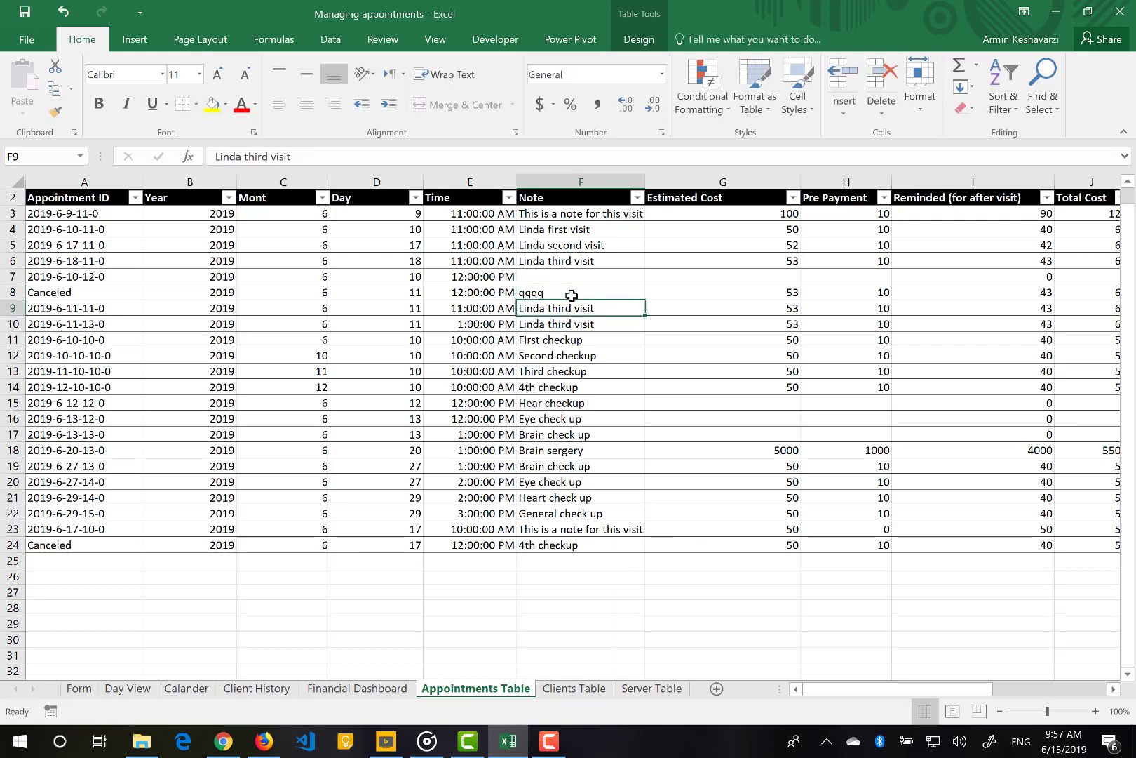
Back up the form's data to the Desktop as the report 'Data backup 2019'
{"action": "left_click", "coordinate": [77, 689]}
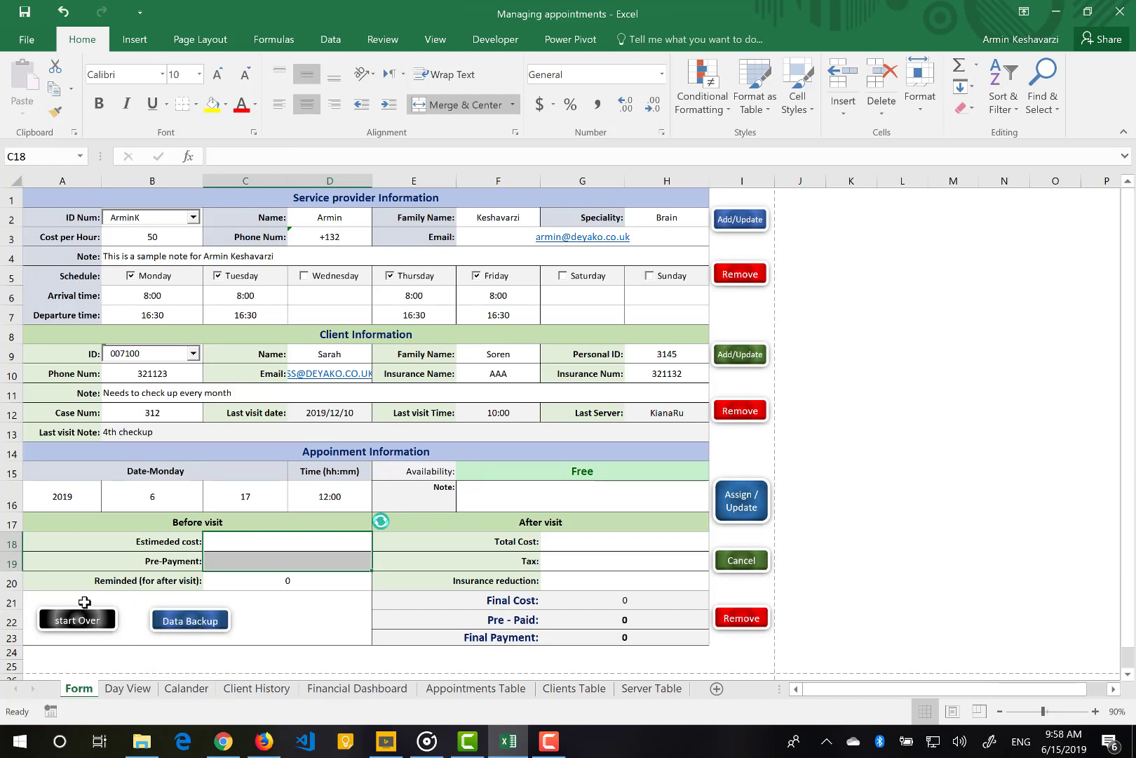
{"action": "left_click", "coordinate": [190, 621]}
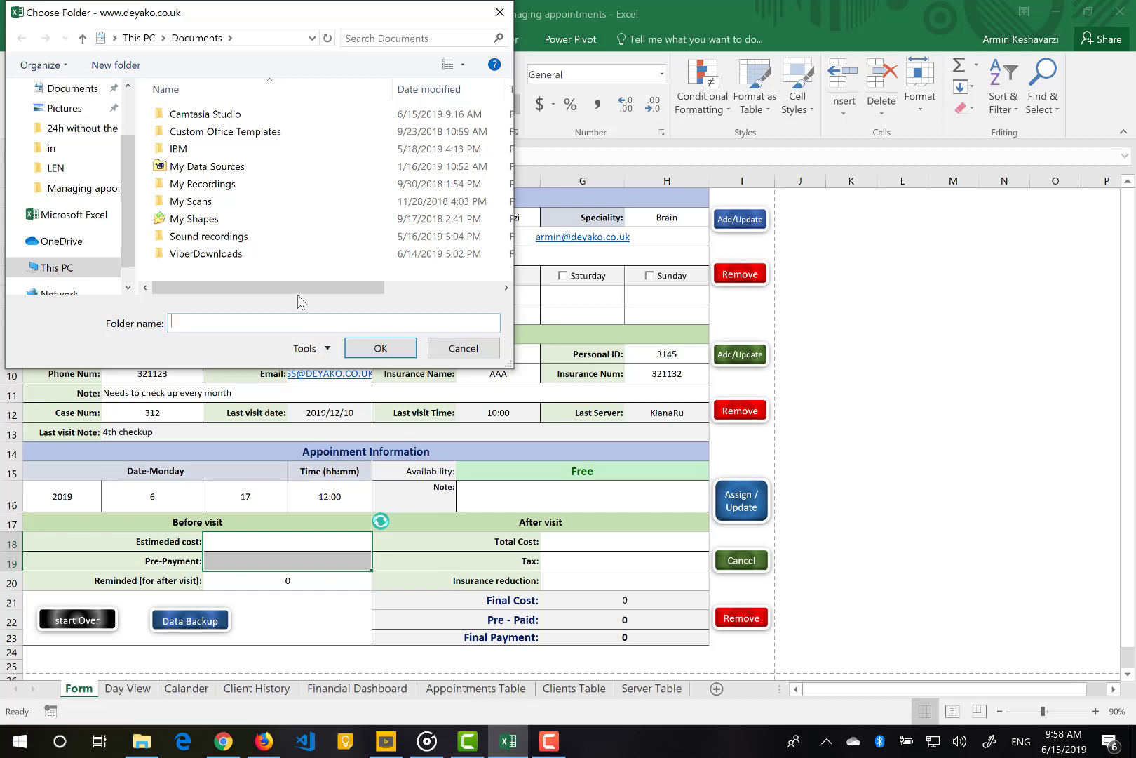
{"action": "scroll", "coordinate": [129, 134], "scroll_direction": "up", "scroll_amount": 1}
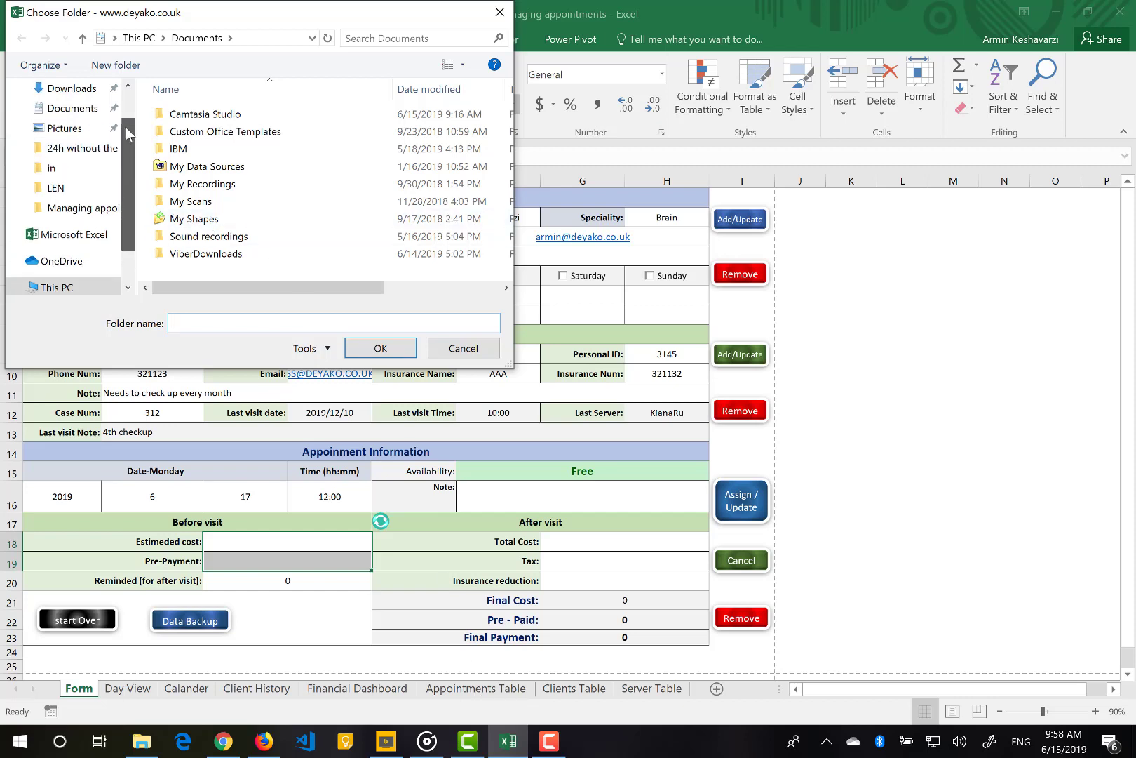
{"action": "scroll", "coordinate": [128, 134], "scroll_direction": "up", "scroll_amount": 1}
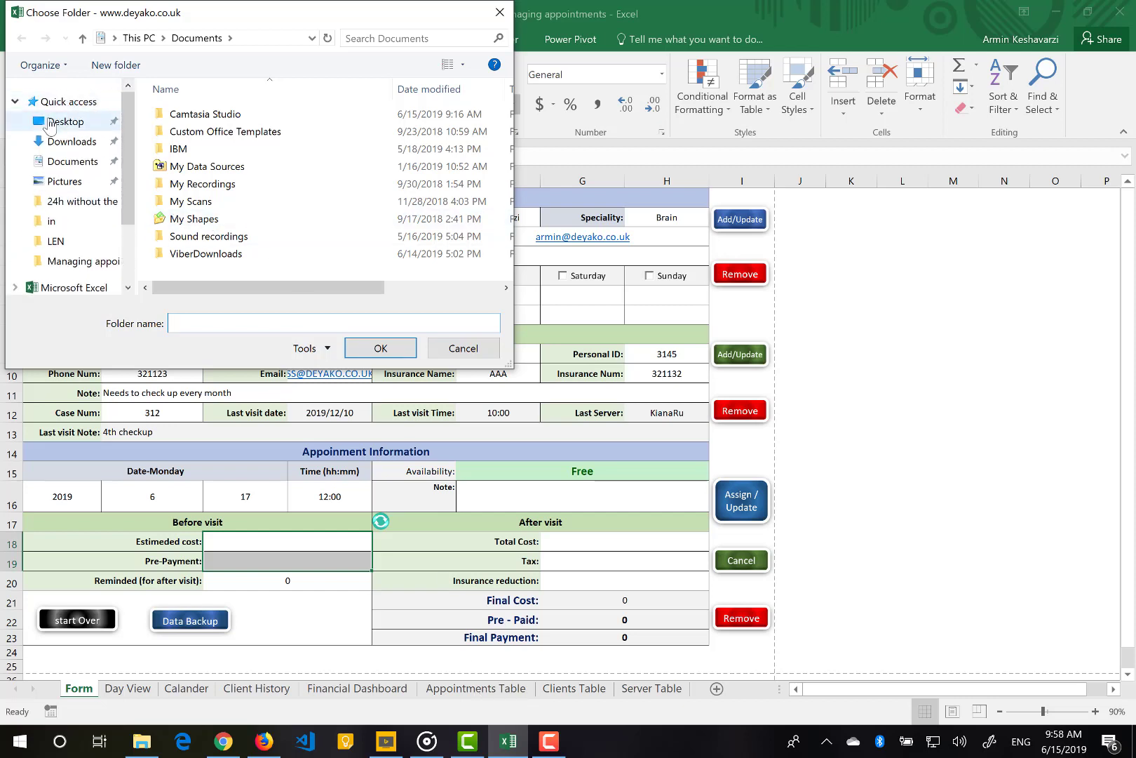
{"action": "left_click", "coordinate": [49, 123]}
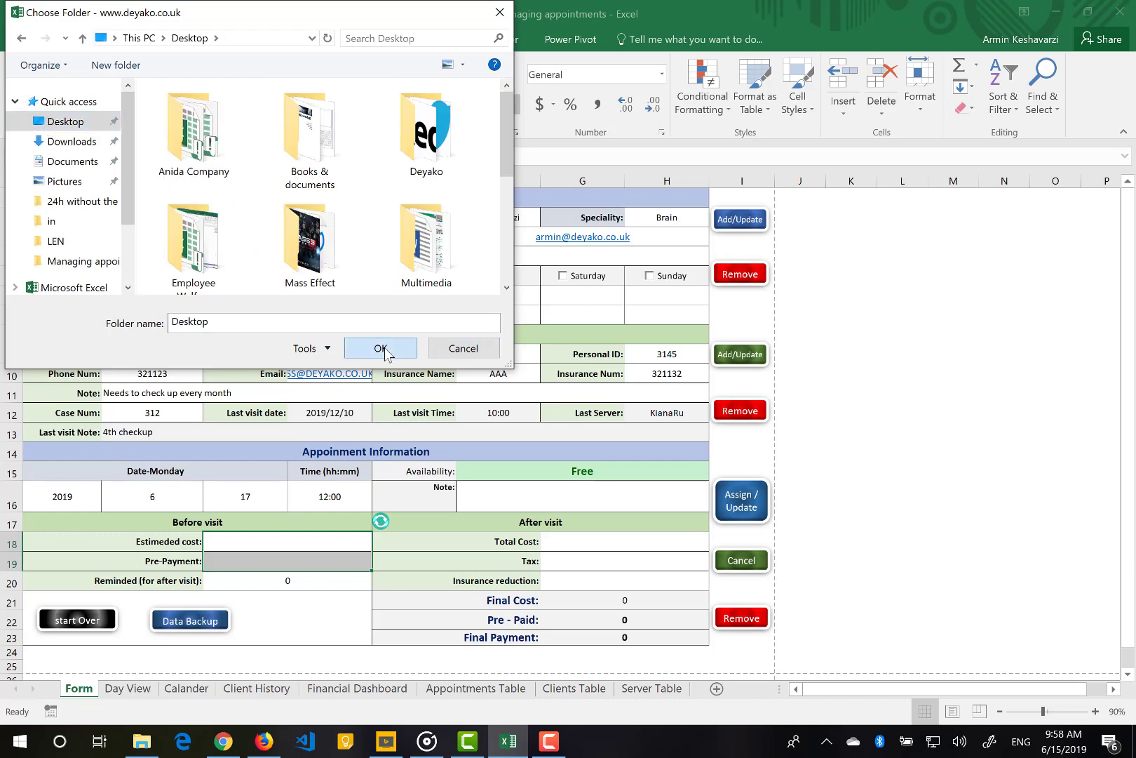
{"action": "left_click", "coordinate": [380, 349]}
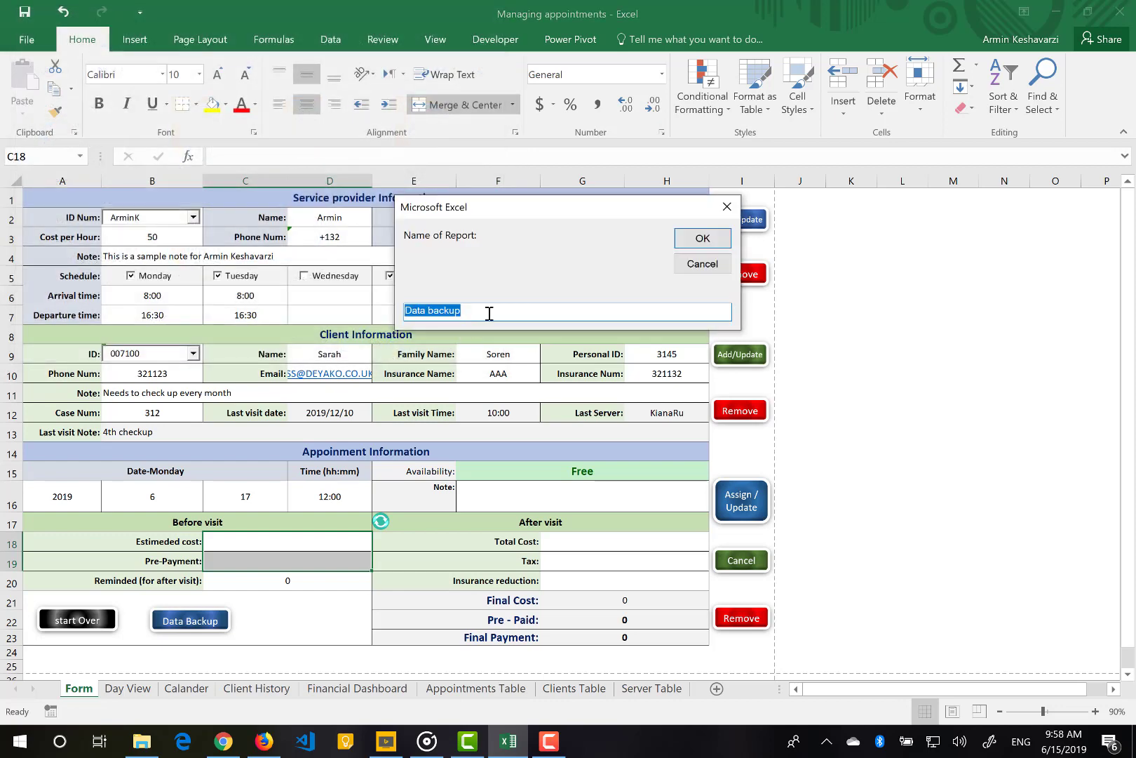
{"action": "left_click", "coordinate": [489, 313]}
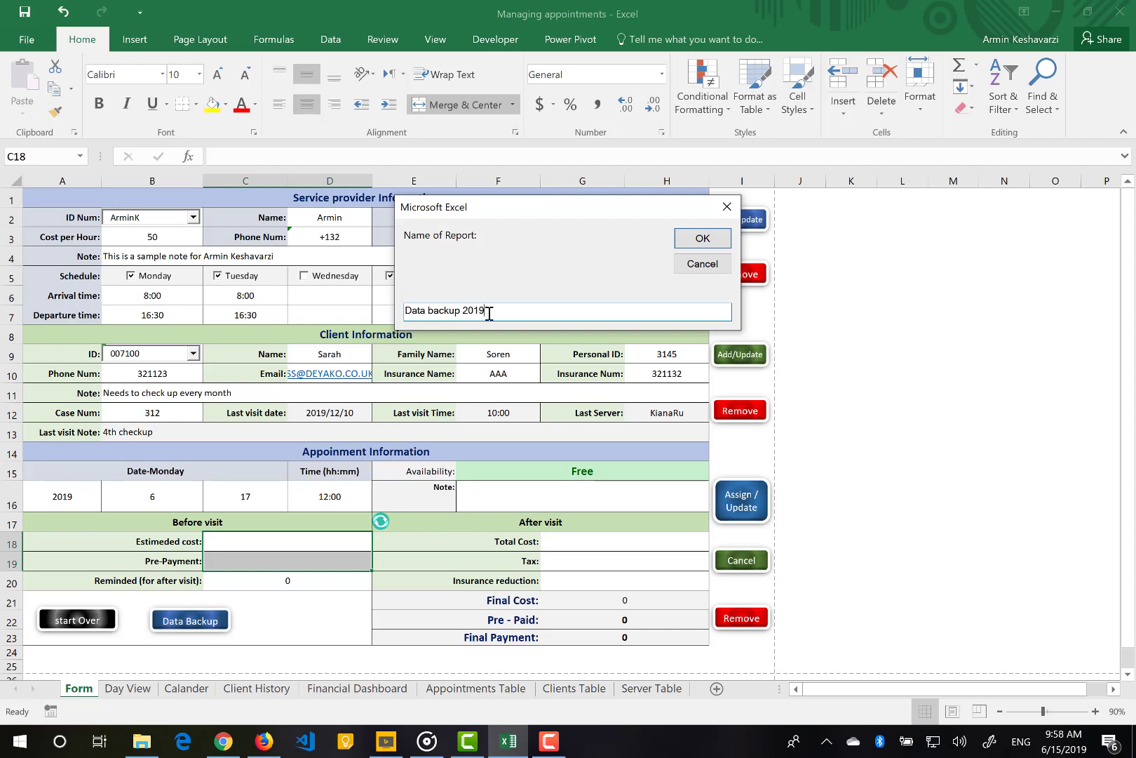
{"action": "left_click", "coordinate": [706, 242]}
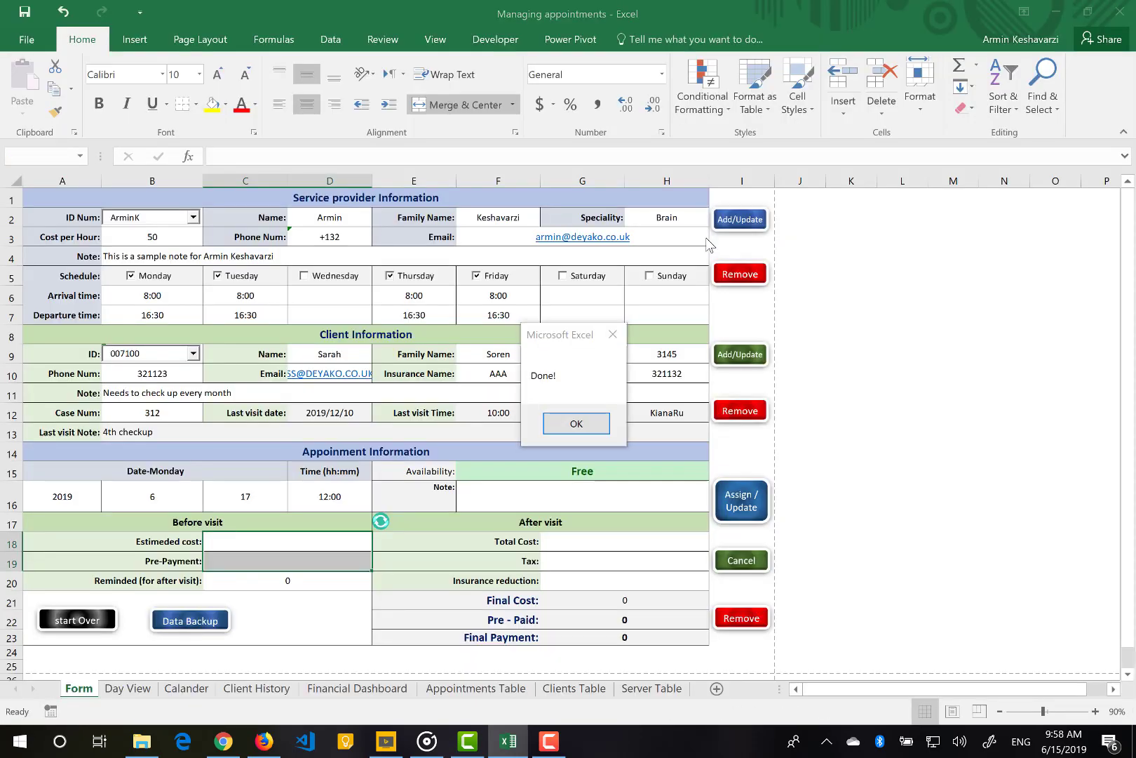
{"action": "left_click", "coordinate": [565, 425]}
{"action": "key", "text": "super+d"}
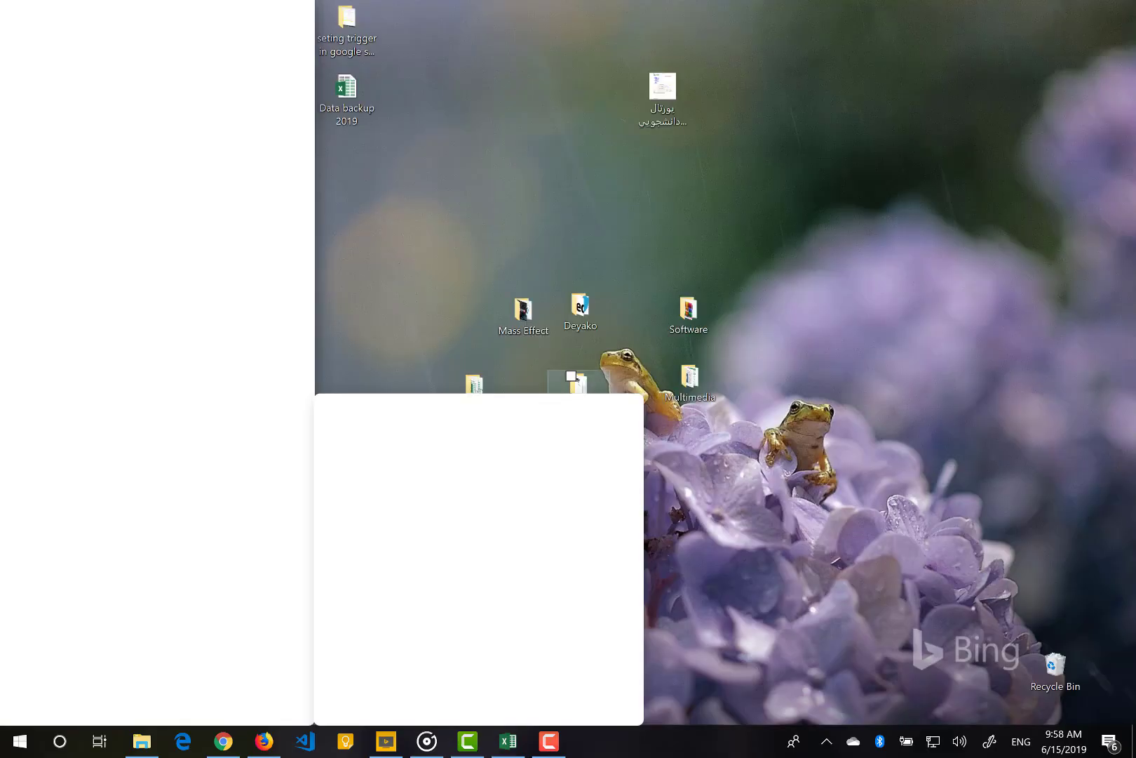
{"action": "double_click", "coordinate": [360, 100]}
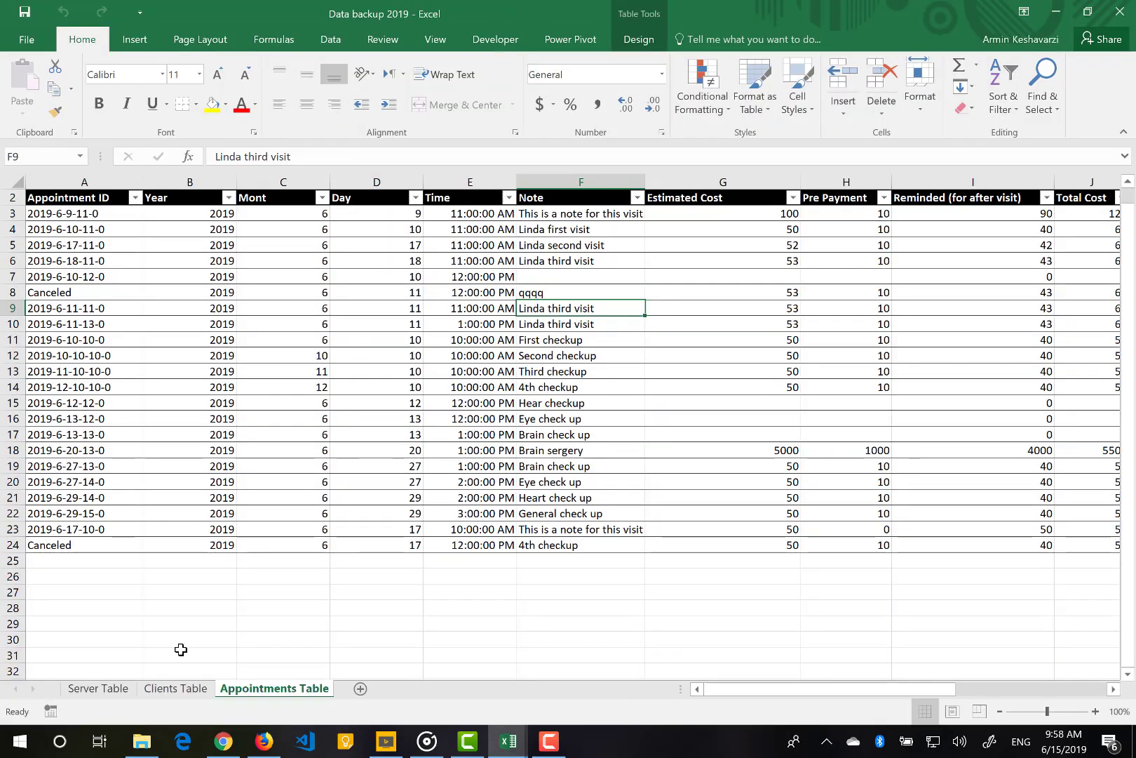
{"action": "left_click", "coordinate": [168, 688]}
{"action": "left_click", "coordinate": [96, 690]}
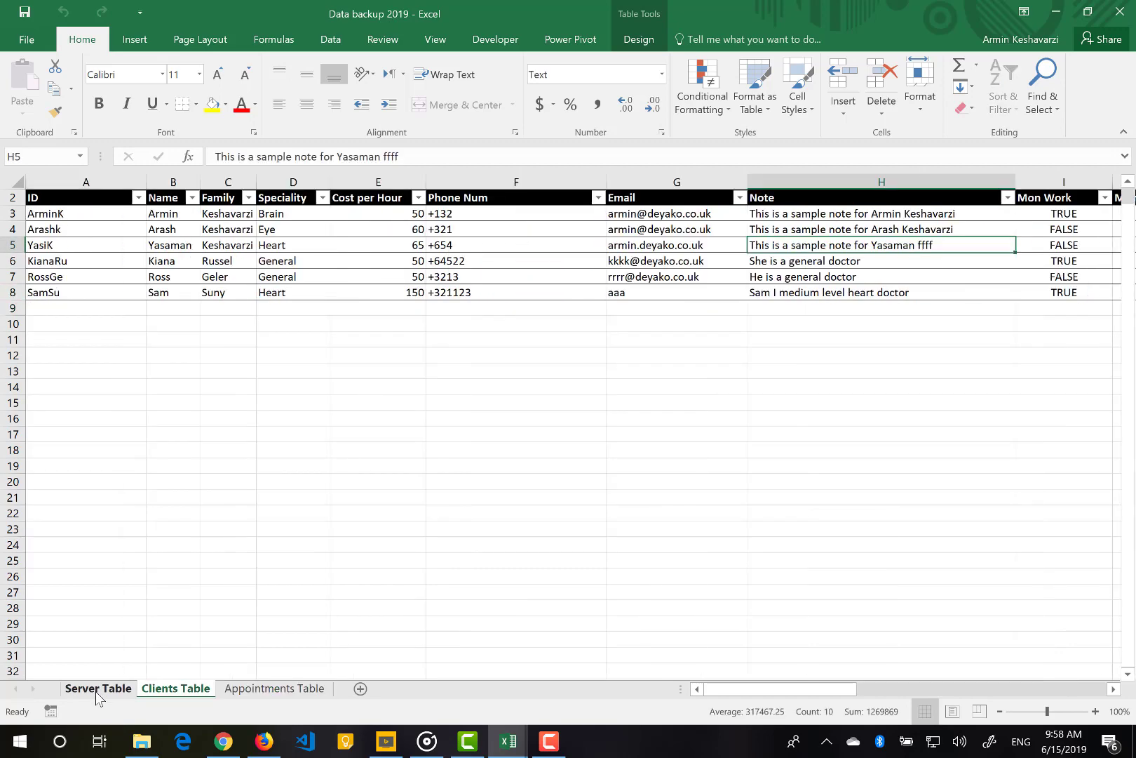
{"action": "left_click", "coordinate": [261, 690]}
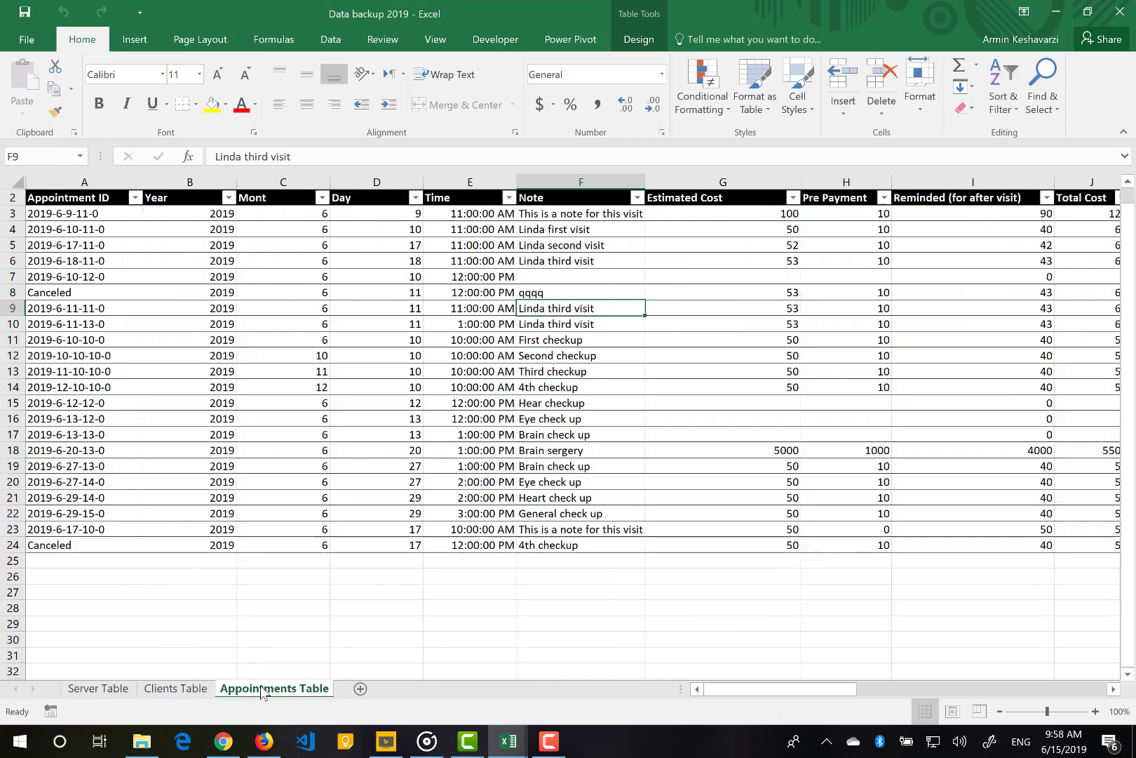
{"action": "left_click", "coordinate": [1120, 12]}
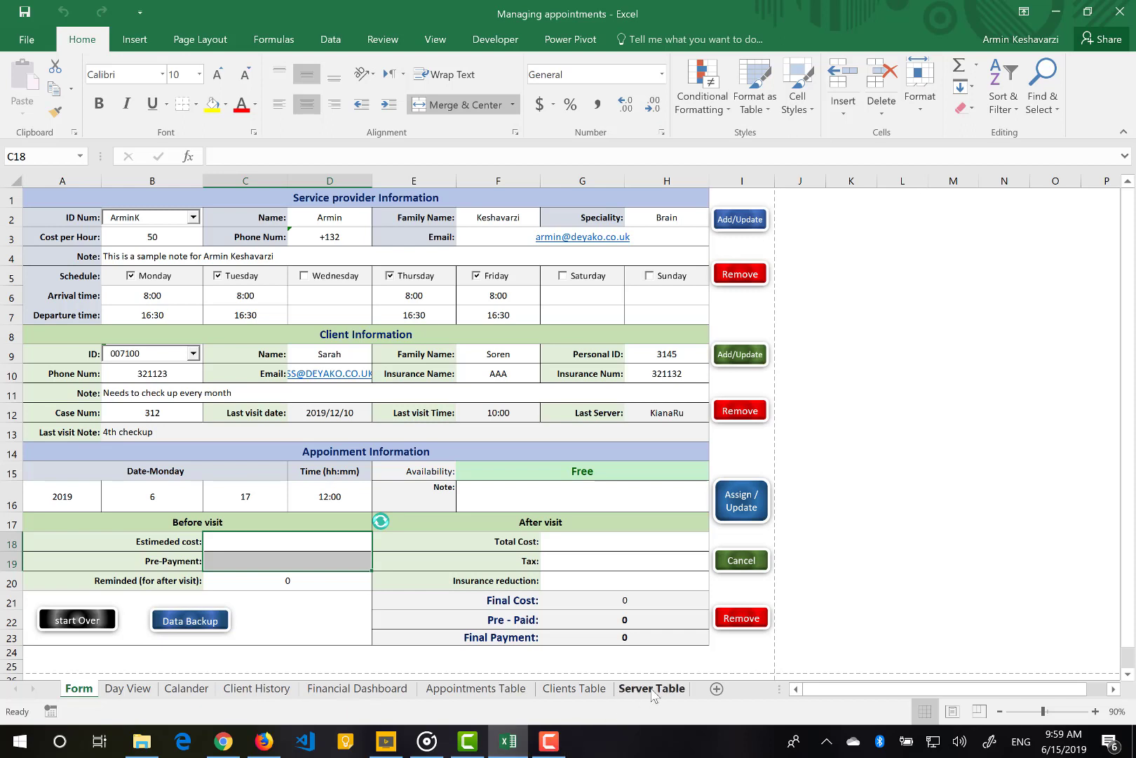
Wipe all stored data with Start Over, check each table sheet, and return to Form
{"action": "left_click", "coordinate": [67, 619]}
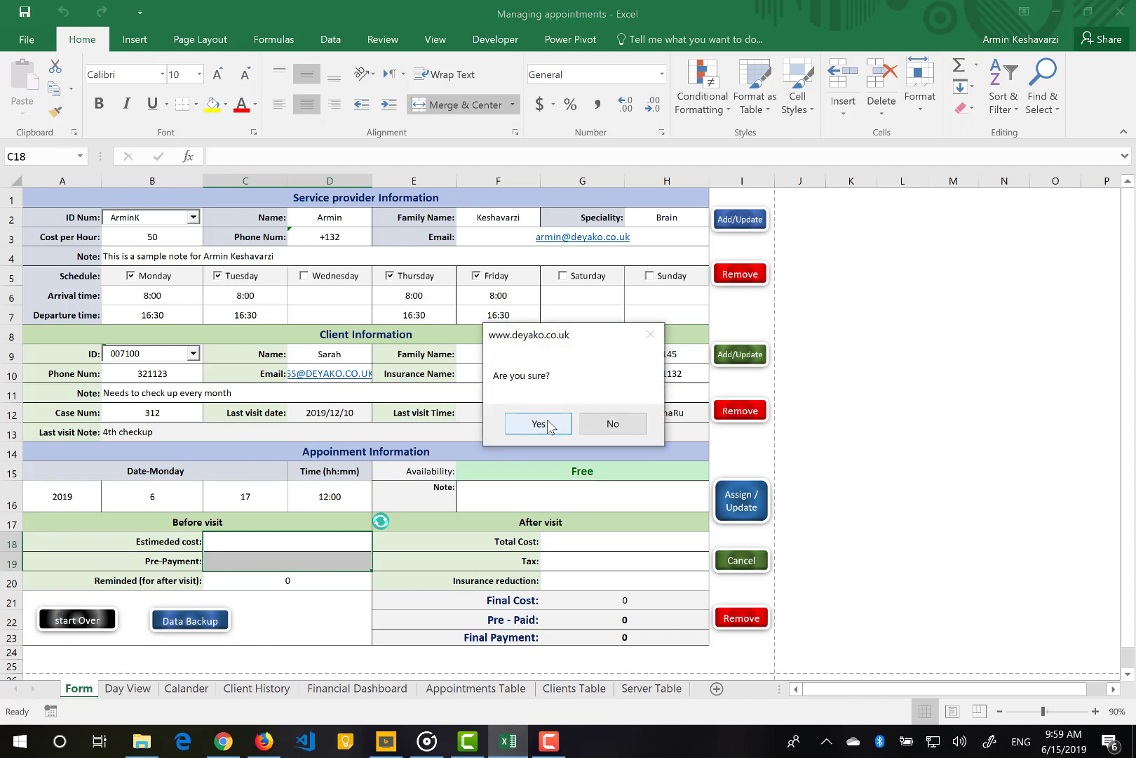
{"action": "left_click", "coordinate": [538, 423]}
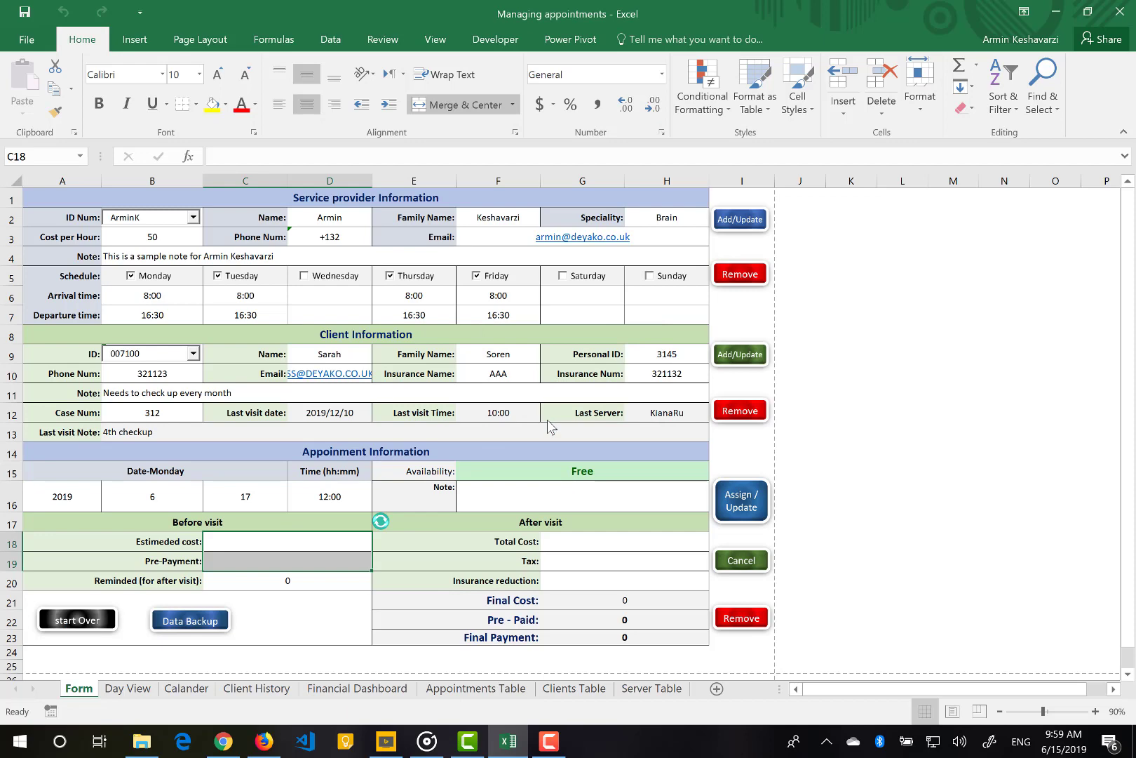
{"action": "left_click", "coordinate": [642, 690]}
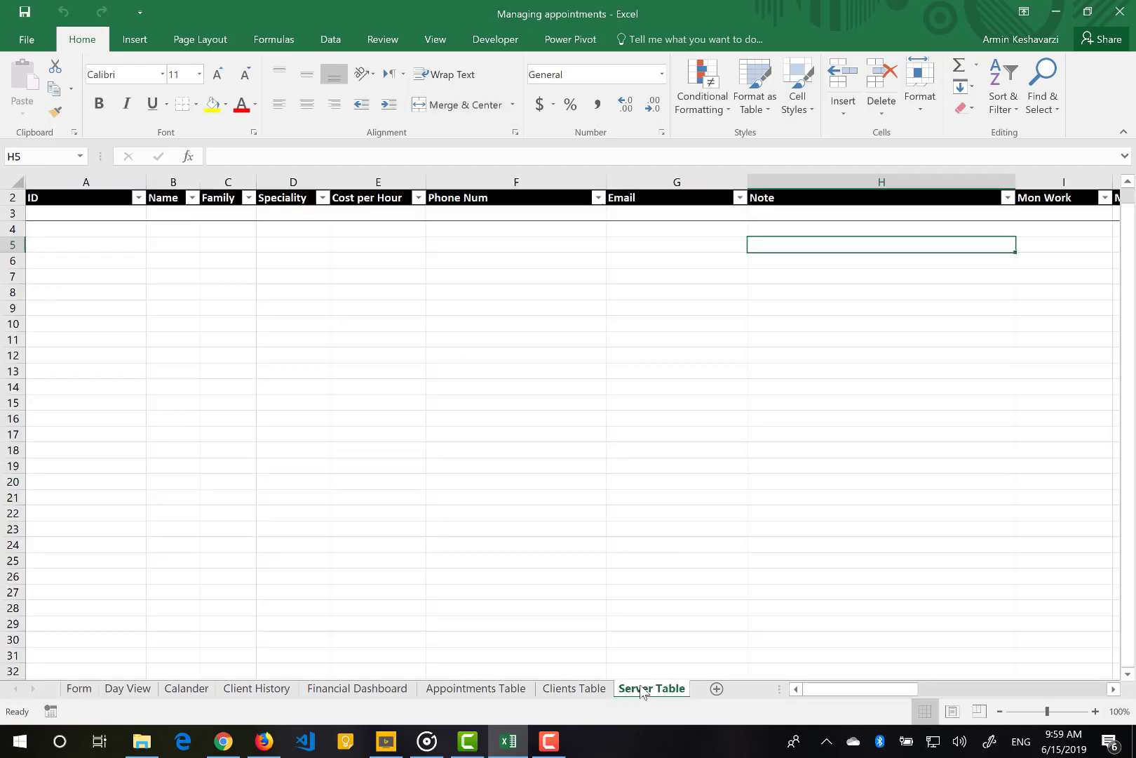
{"action": "left_click", "coordinate": [585, 690]}
{"action": "left_click", "coordinate": [493, 690]}
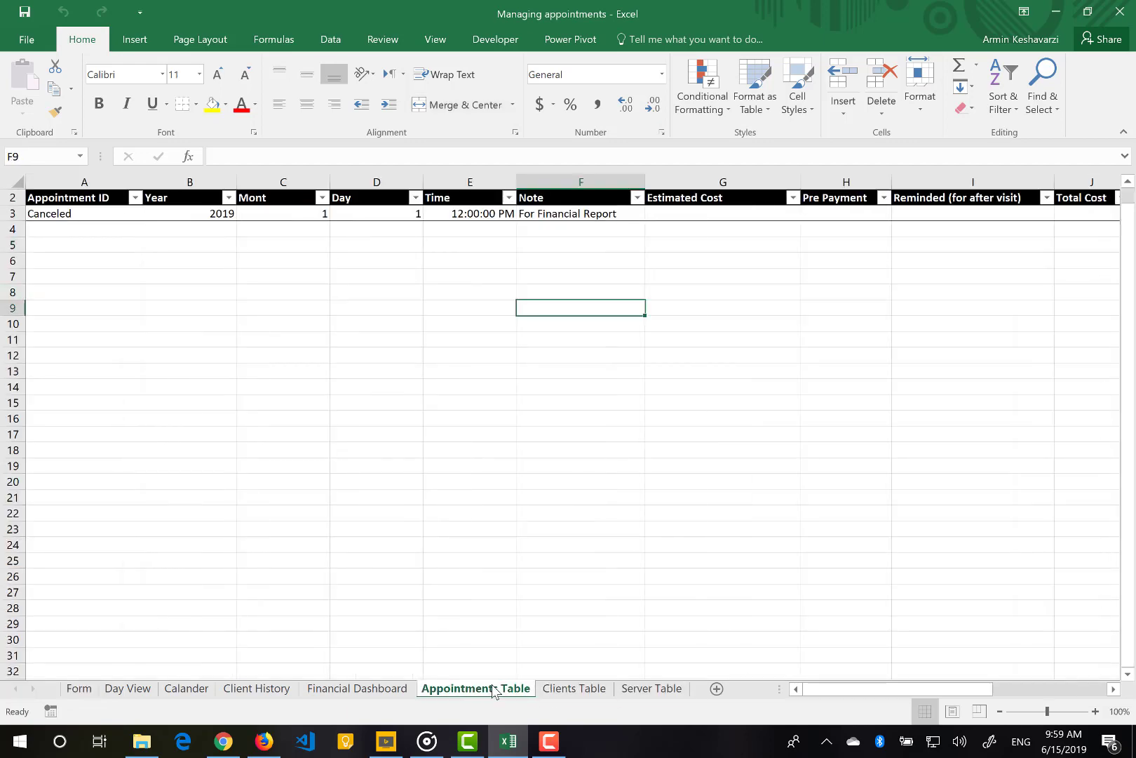
{"action": "left_click", "coordinate": [79, 689]}
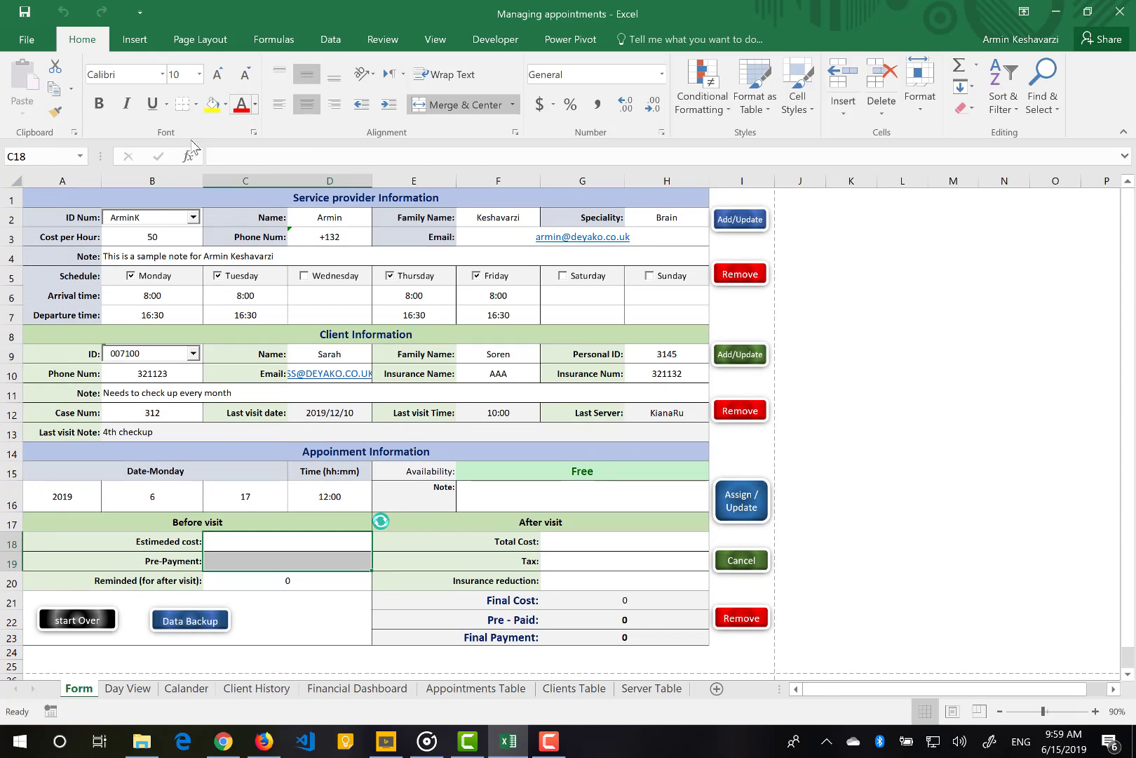
Add provider AA with name and family name 'aaa'
{"action": "left_click", "coordinate": [193, 218]}
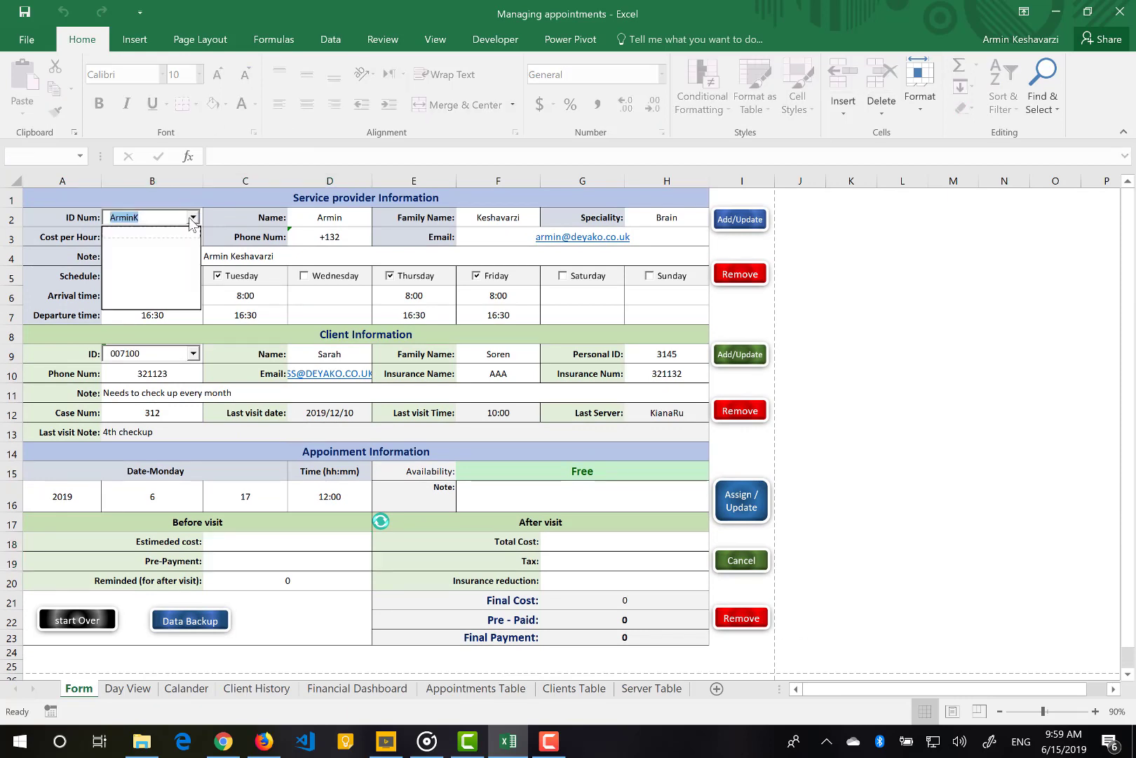
{"action": "double_click", "coordinate": [153, 217]}
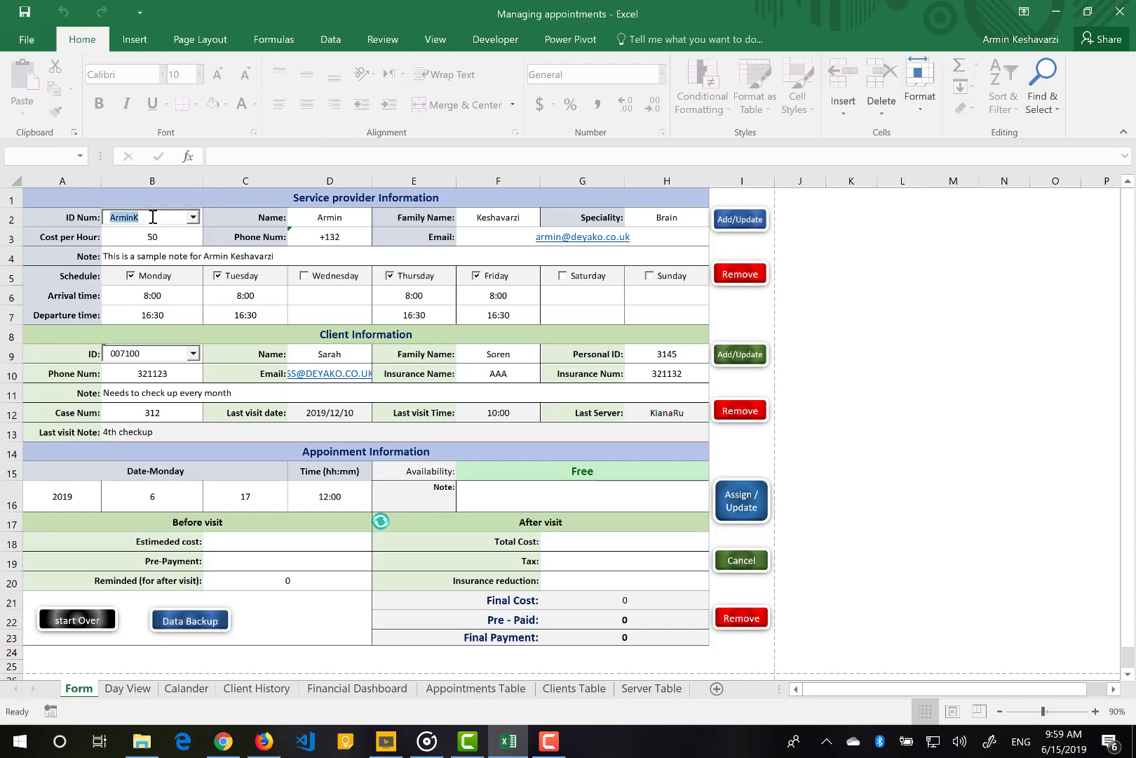
{"action": "type", "text": "AA"}
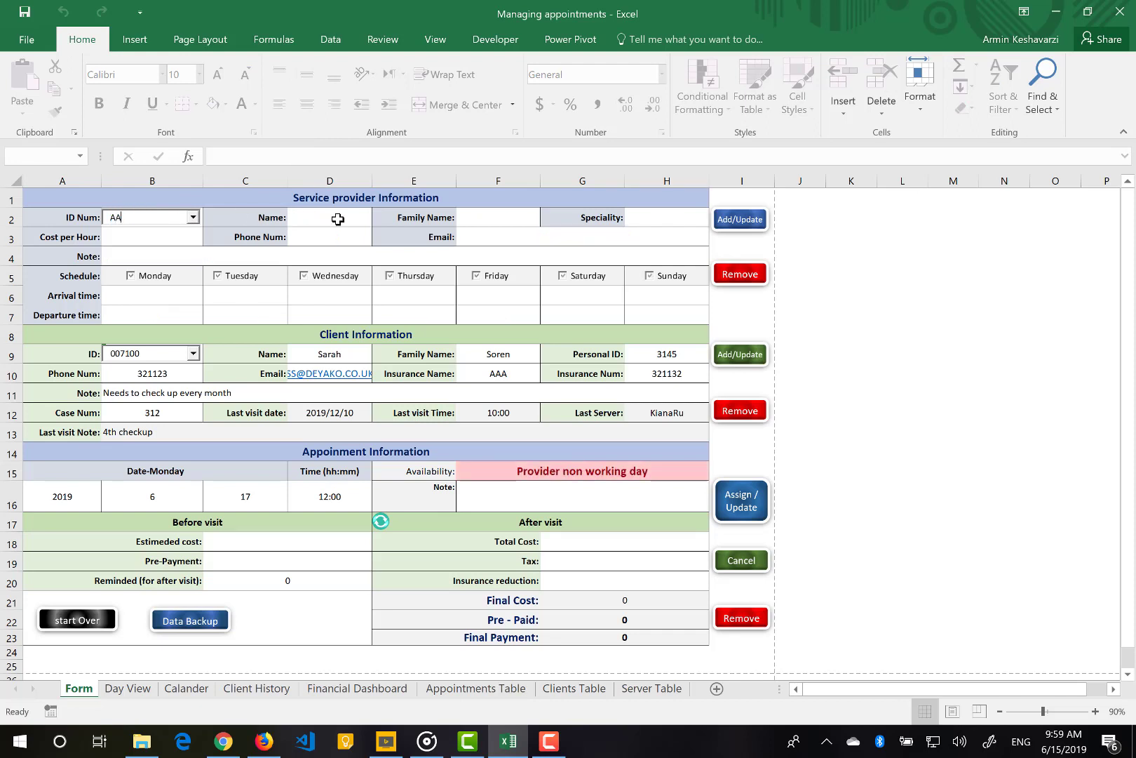
{"action": "left_click", "coordinate": [336, 218]}
{"action": "type", "text": "aaa"}
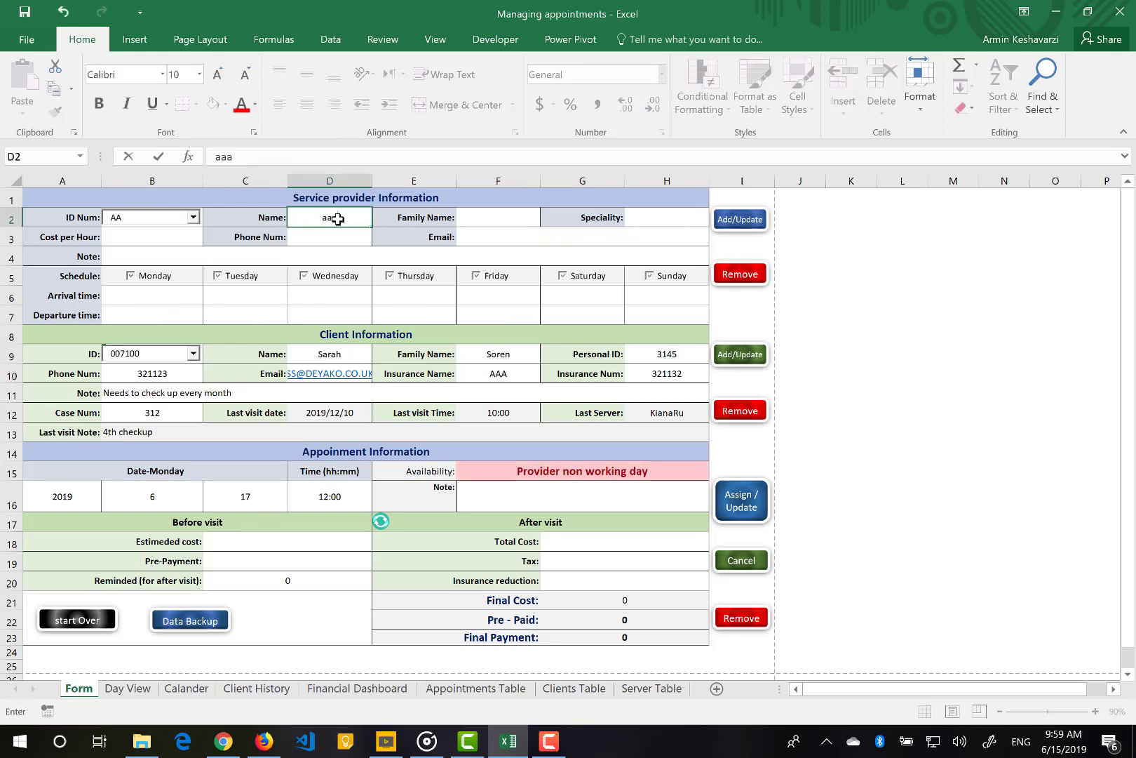
{"action": "left_click", "coordinate": [482, 217]}
{"action": "type", "text": "aaa"}
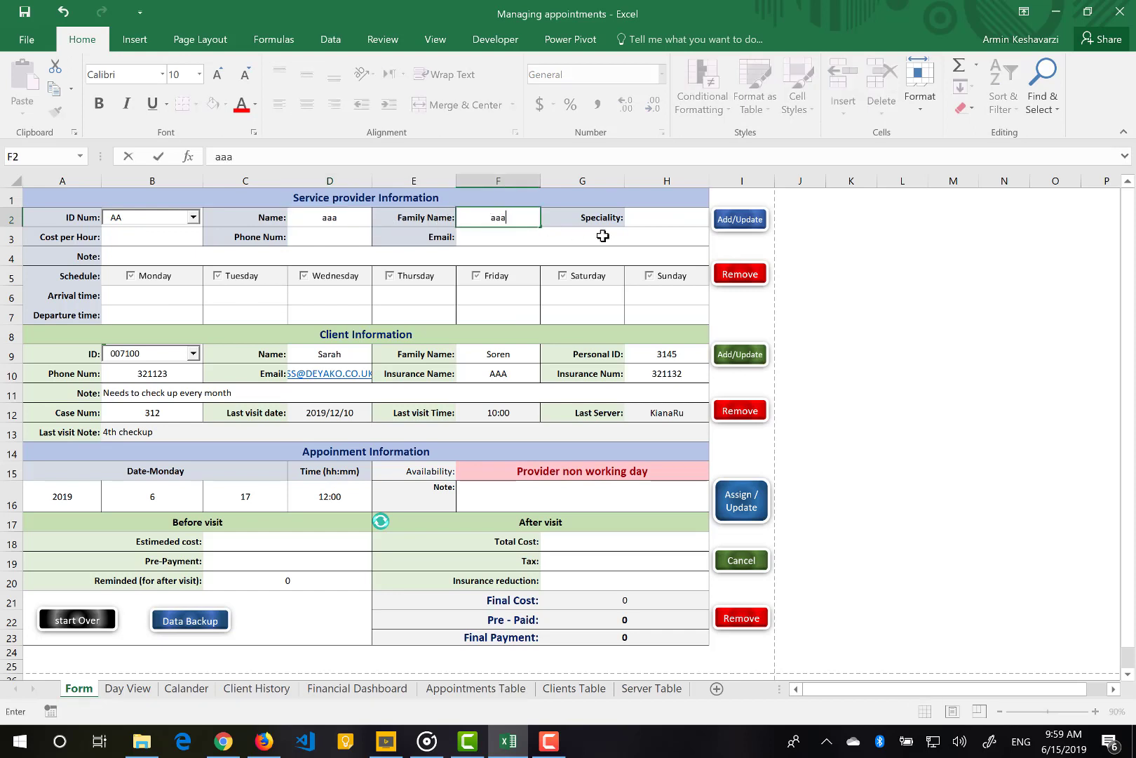
{"action": "left_click", "coordinate": [671, 236]}
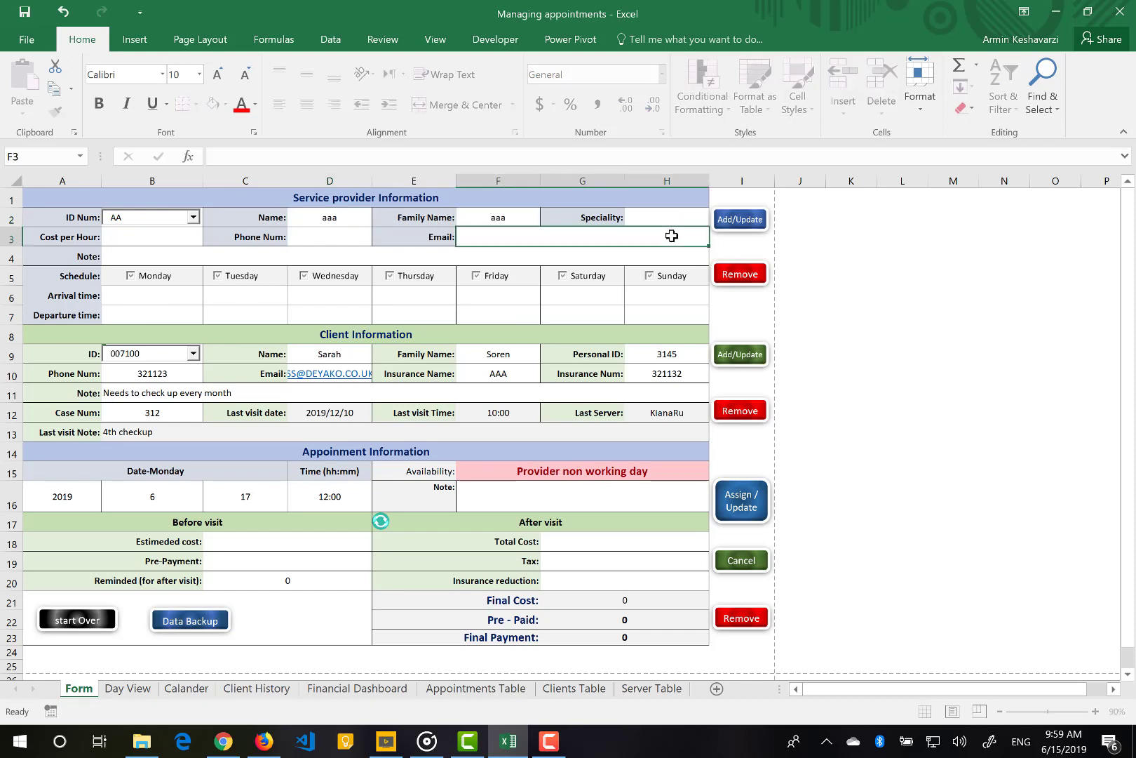
{"action": "left_click", "coordinate": [744, 224]}
{"action": "left_click", "coordinate": [587, 423]}
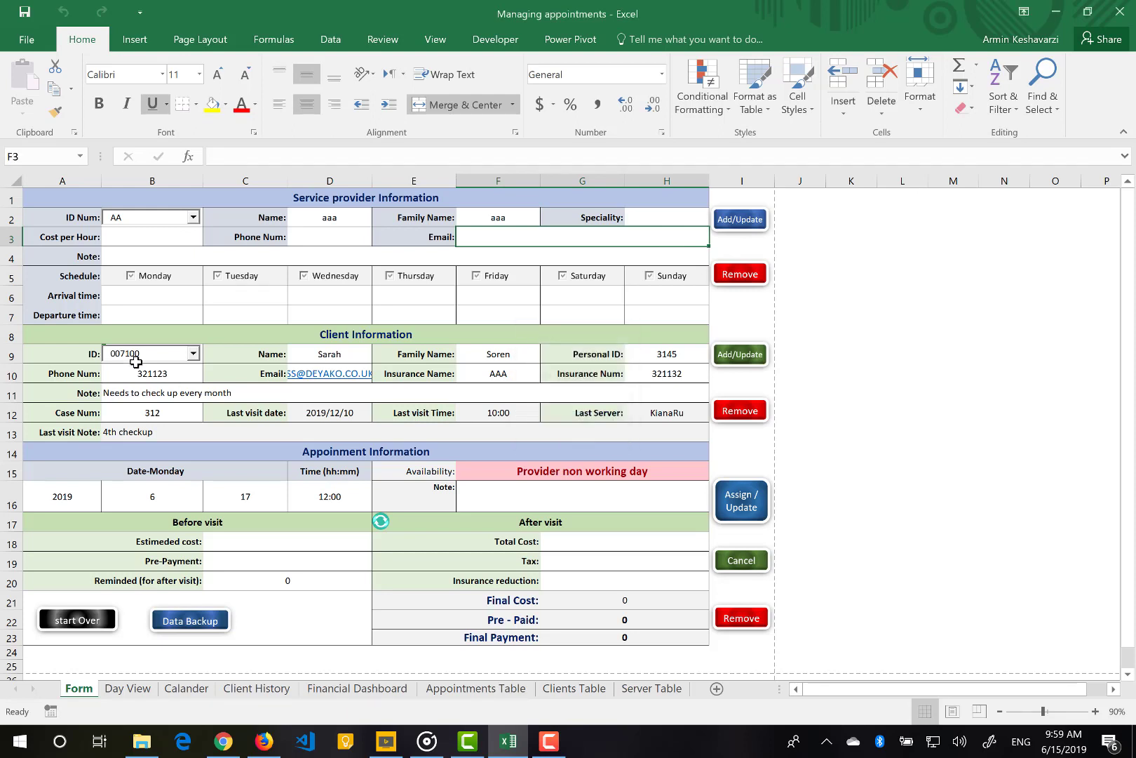
Save a new client with ID 00888
{"action": "double_click", "coordinate": [138, 354]}
{"action": "type", "text": "0088"}
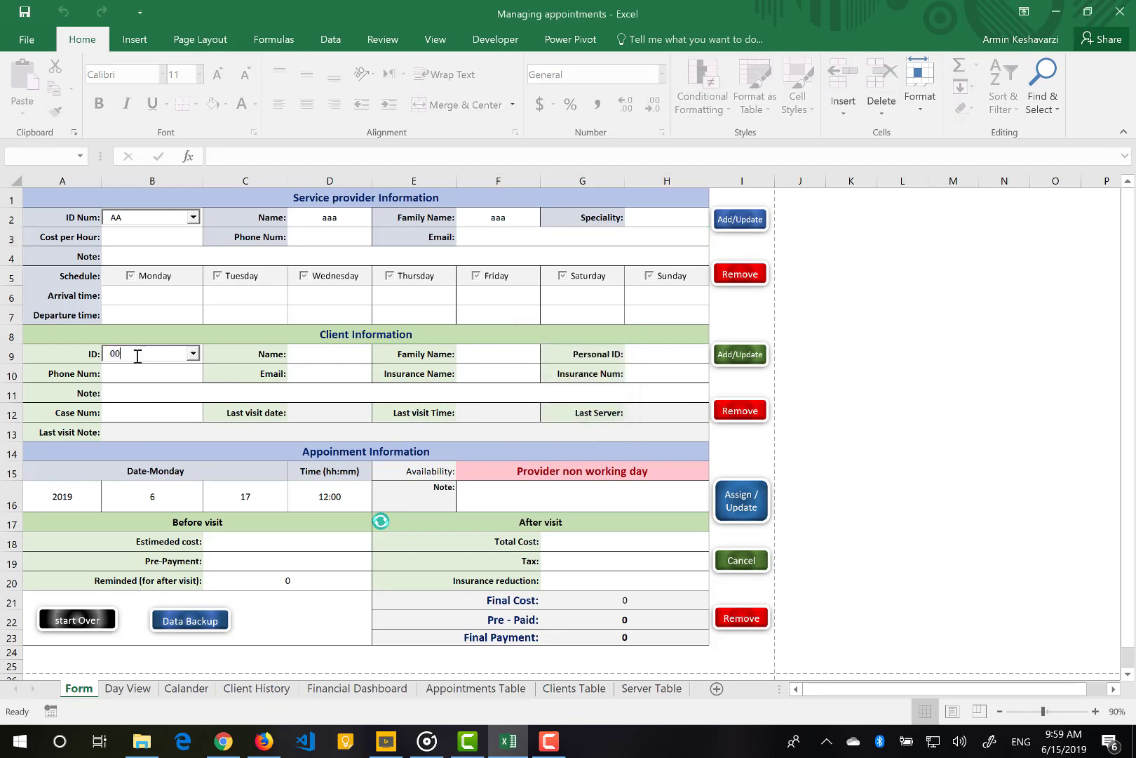
{"action": "type", "text": "8"}
{"action": "left_click", "coordinate": [752, 361]}
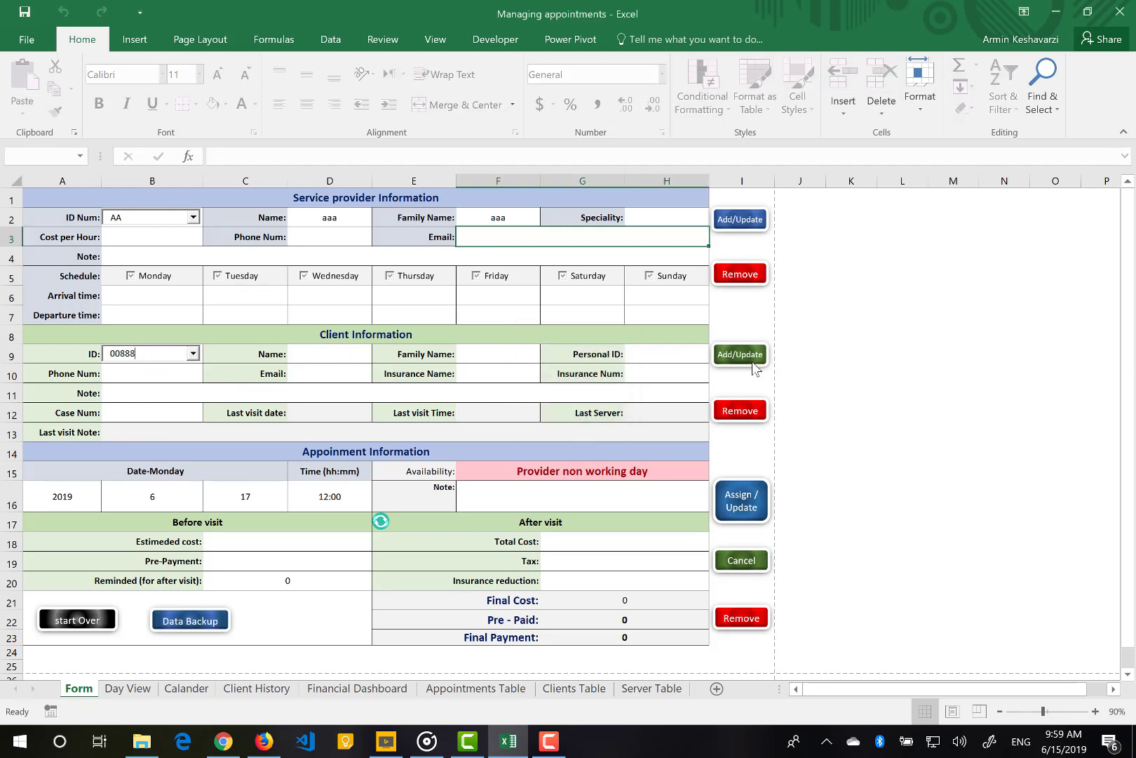
{"action": "left_click", "coordinate": [580, 423]}
{"action": "left_click_drag", "start_coordinate": [672, 212], "coordinate": [160, 322]}
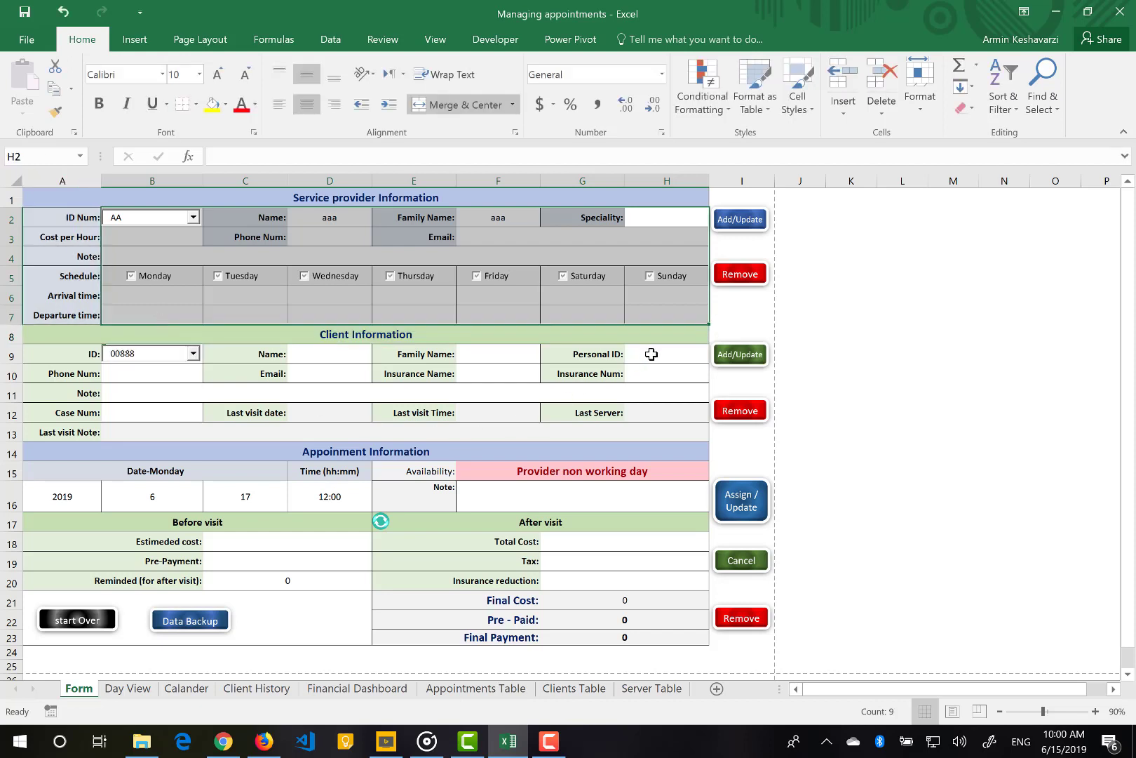
{"action": "left_click_drag", "start_coordinate": [652, 353], "coordinate": [246, 413]}
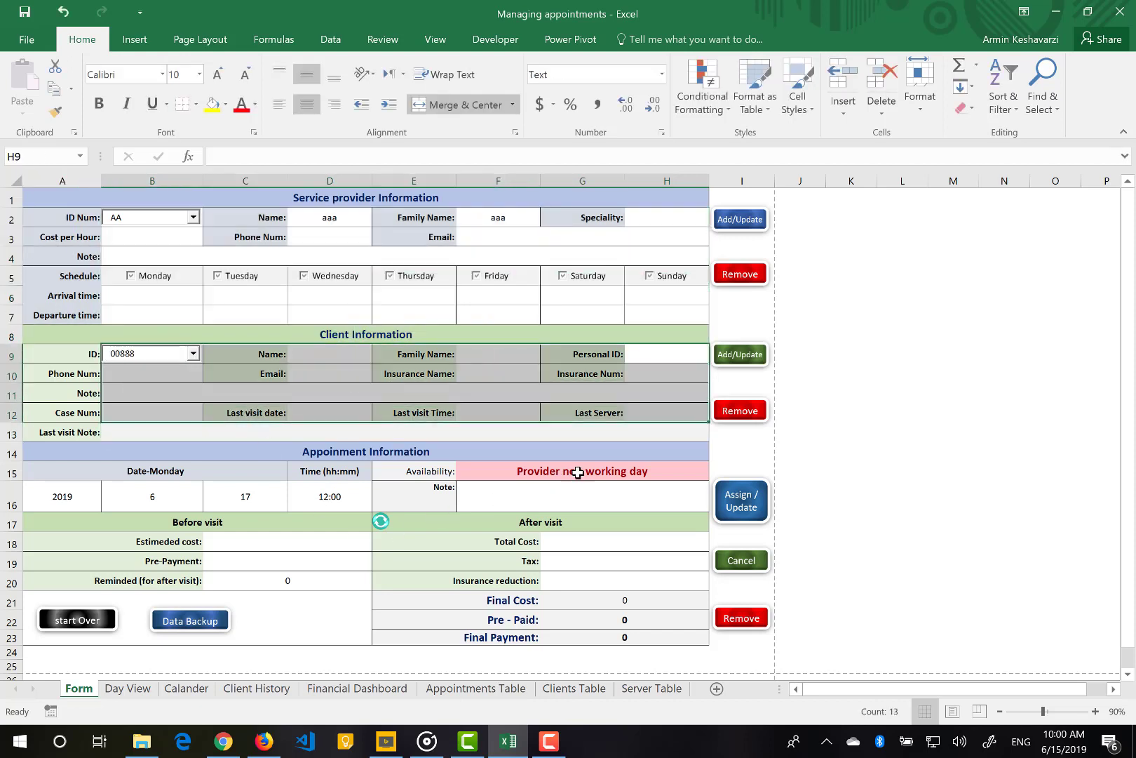
{"action": "left_click_drag", "start_coordinate": [578, 471], "coordinate": [249, 600]}
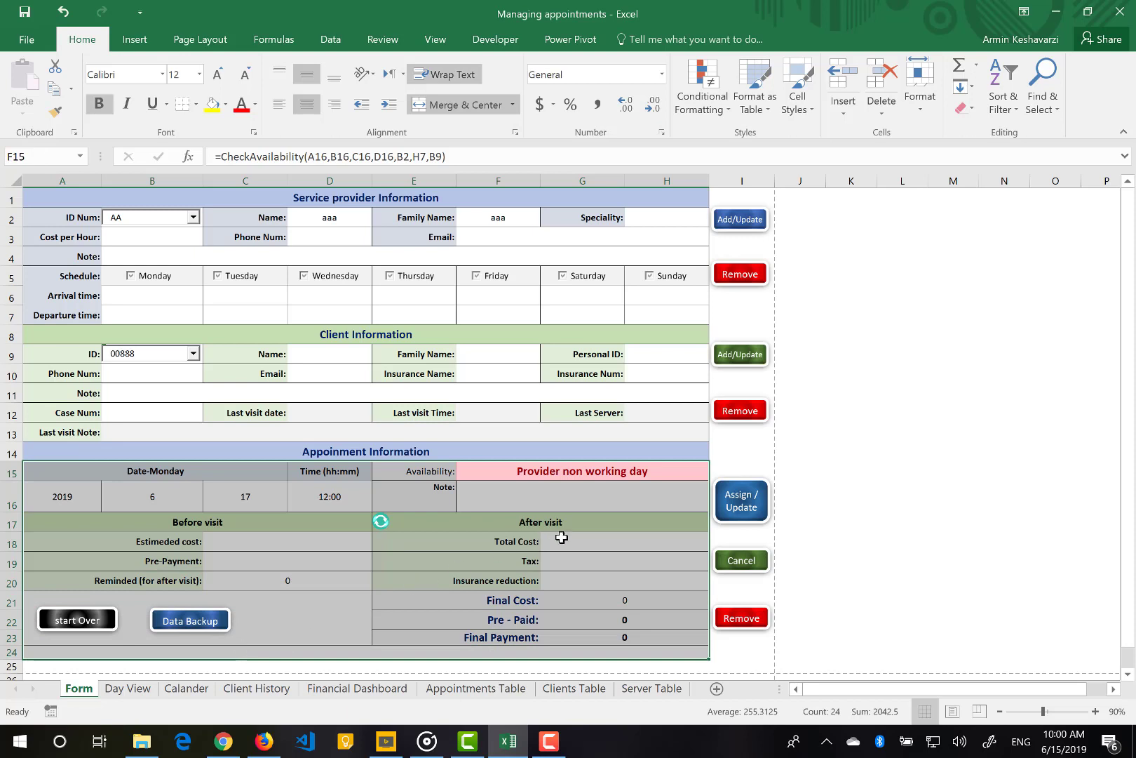
{"action": "left_click", "coordinate": [570, 536]}
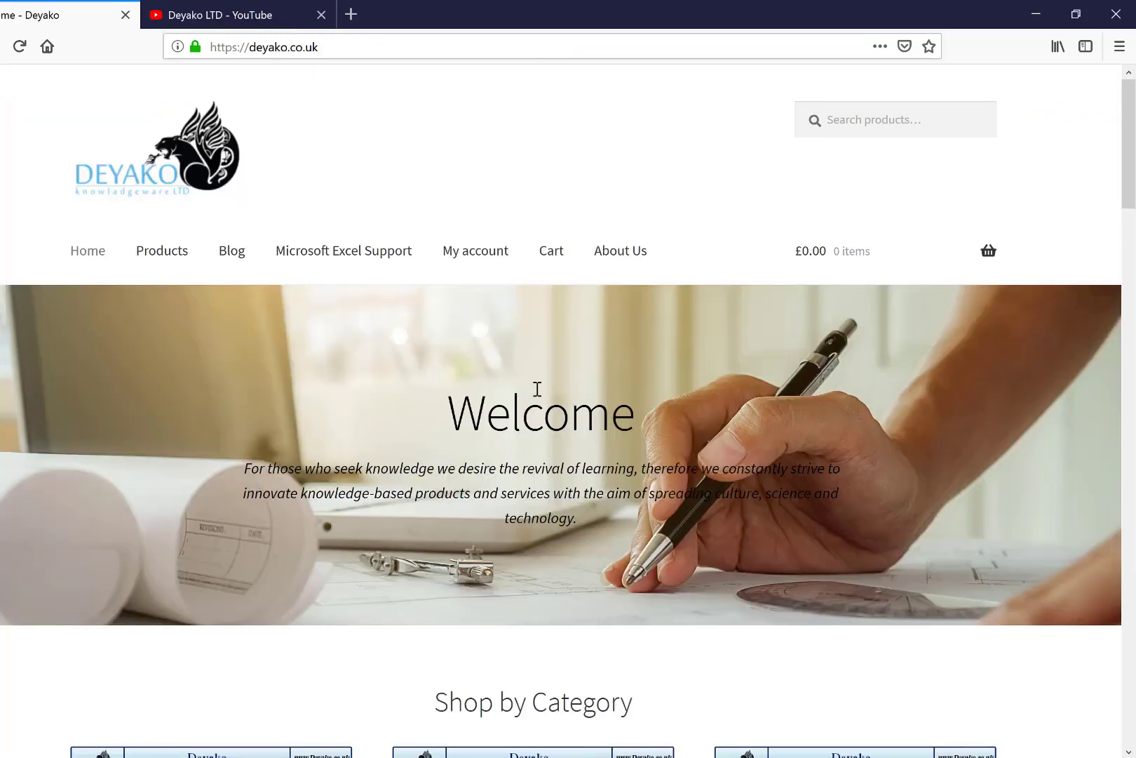
Scroll down the deyako.co.uk home page
{"action": "scroll", "coordinate": [538, 389], "scroll_direction": "down", "scroll_amount": 10}
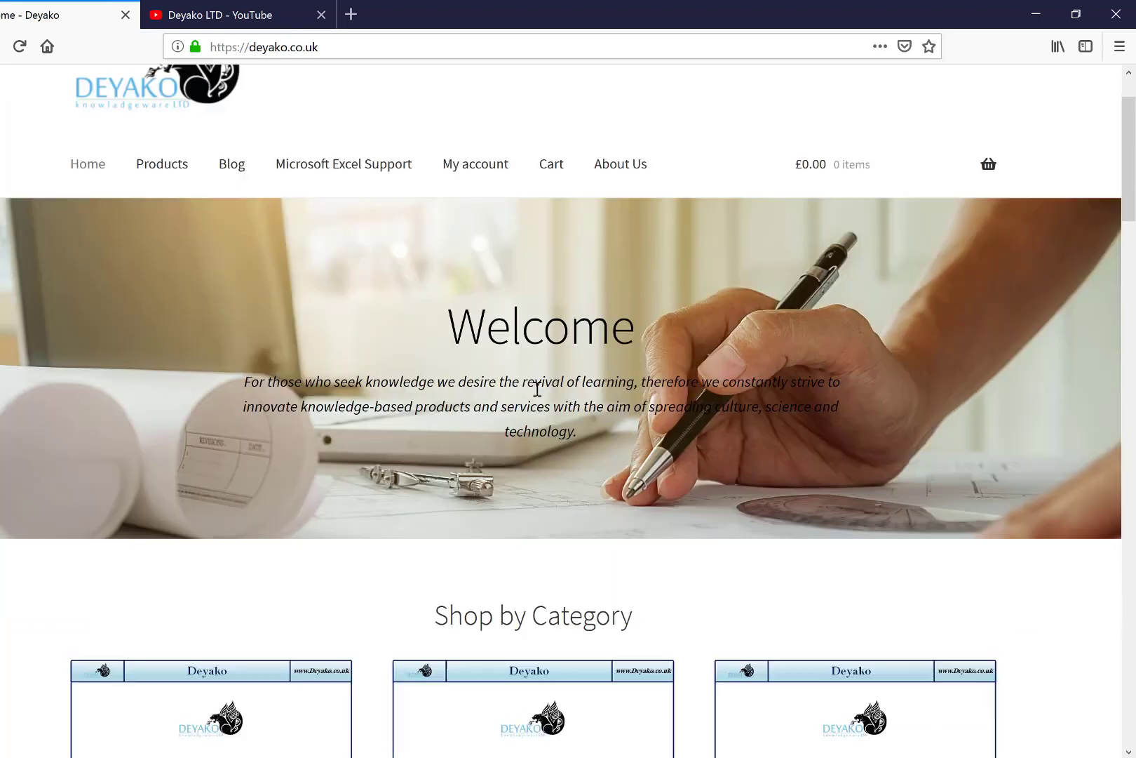